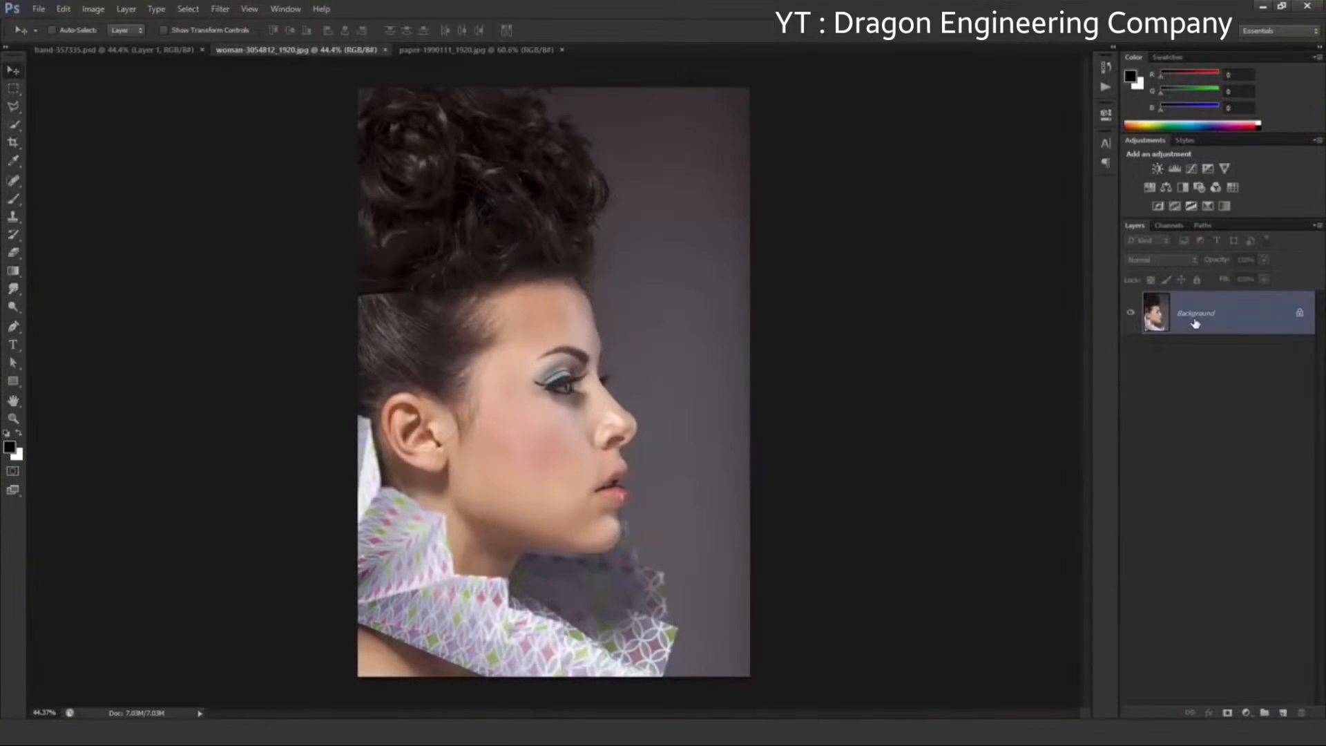
Select the woman's face, pulled-back hair, ear and neck with the Quick Selection tool, using a reduced brush size
click(16, 125)
click(63, 130)
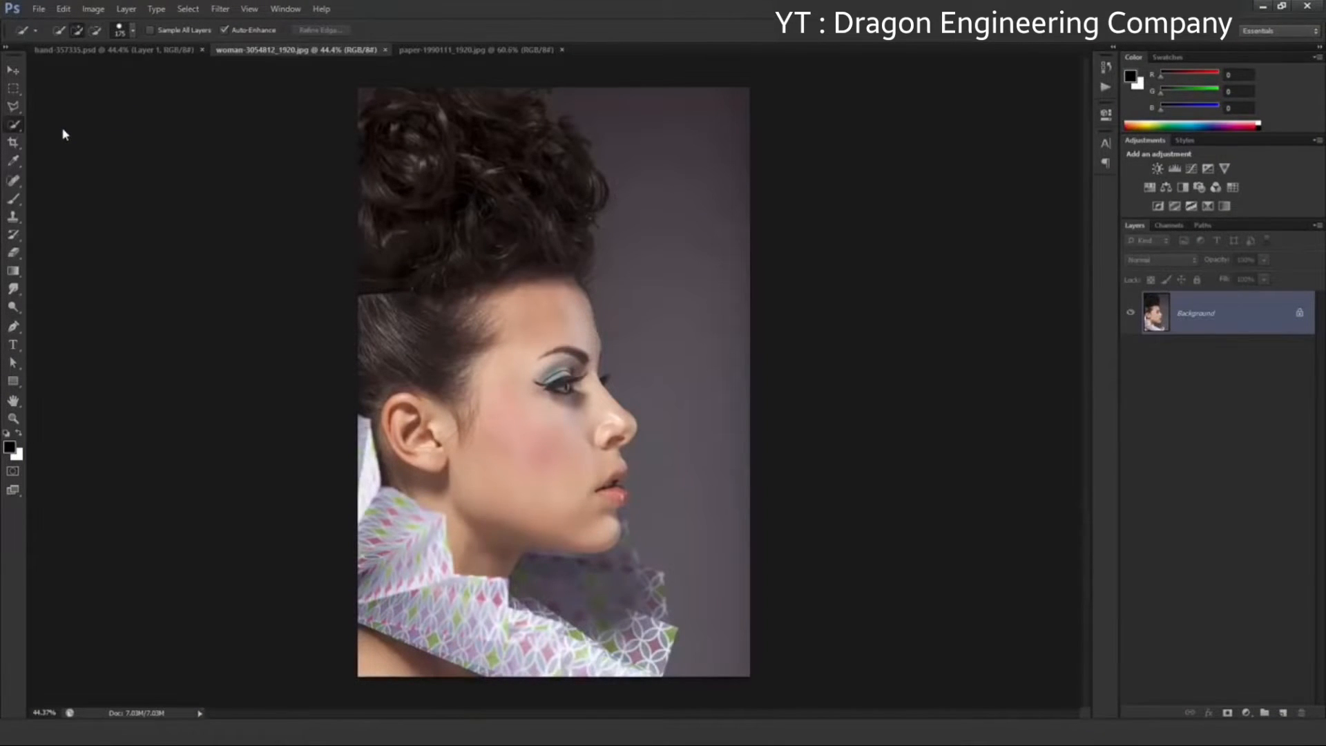
scroll(577, 453, up, 5)
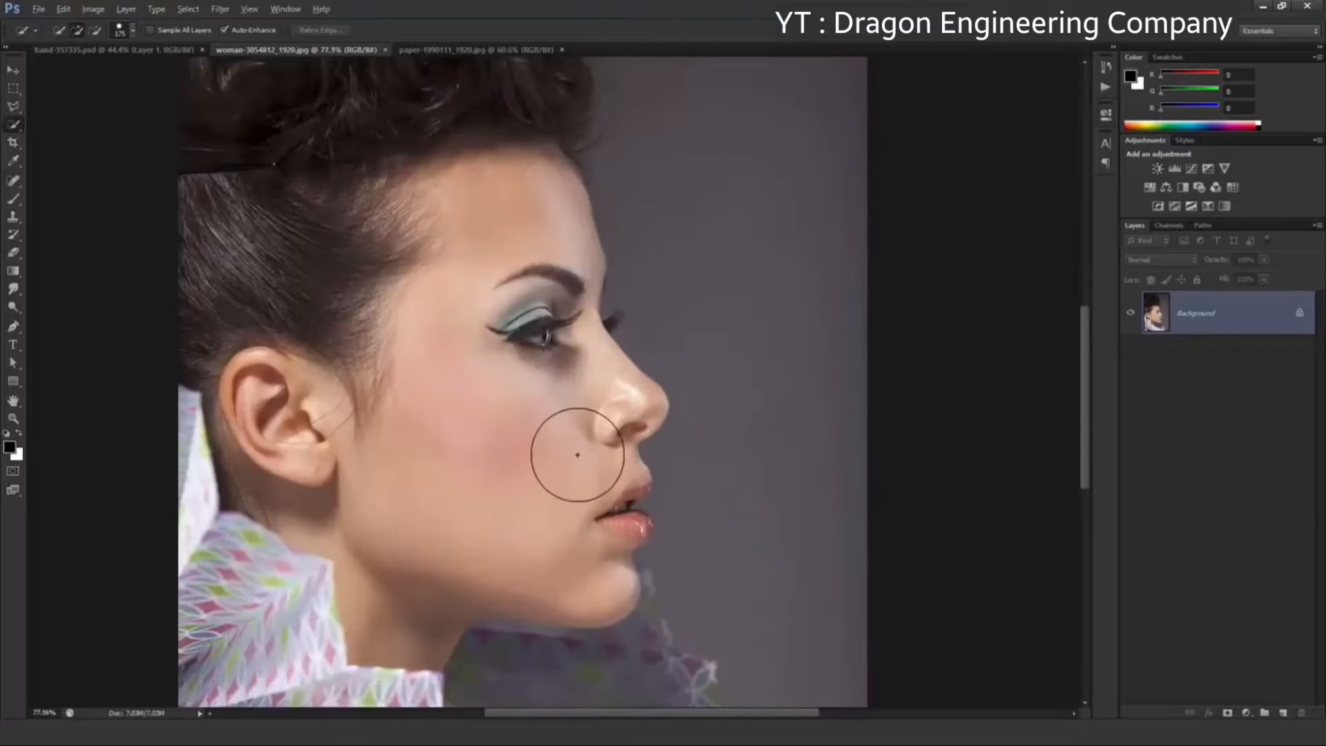
key(bracketleft)
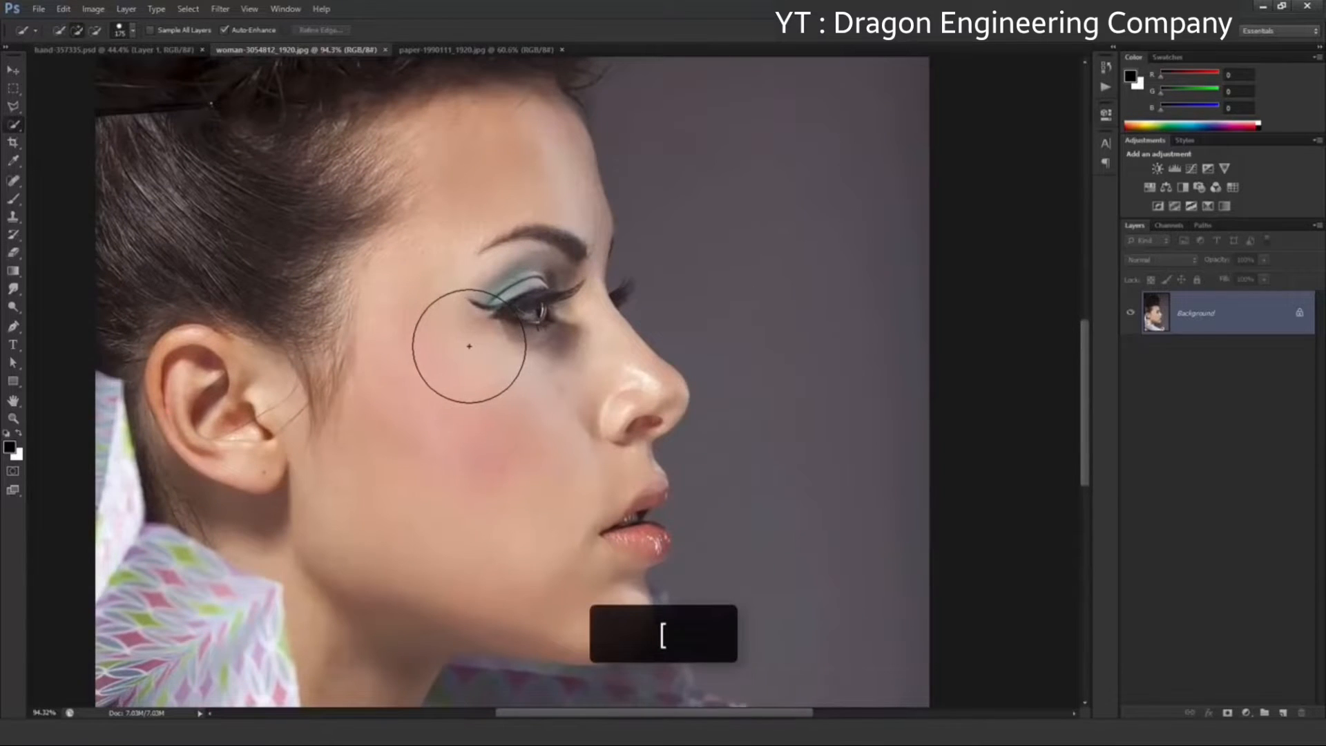
key(bracketleft)
key(bracketleft)
key(bracketleft)
key(bracketleft)
key(bracketleft)
key(bracketleft)
key(bracketleft)
key(bracketleft)
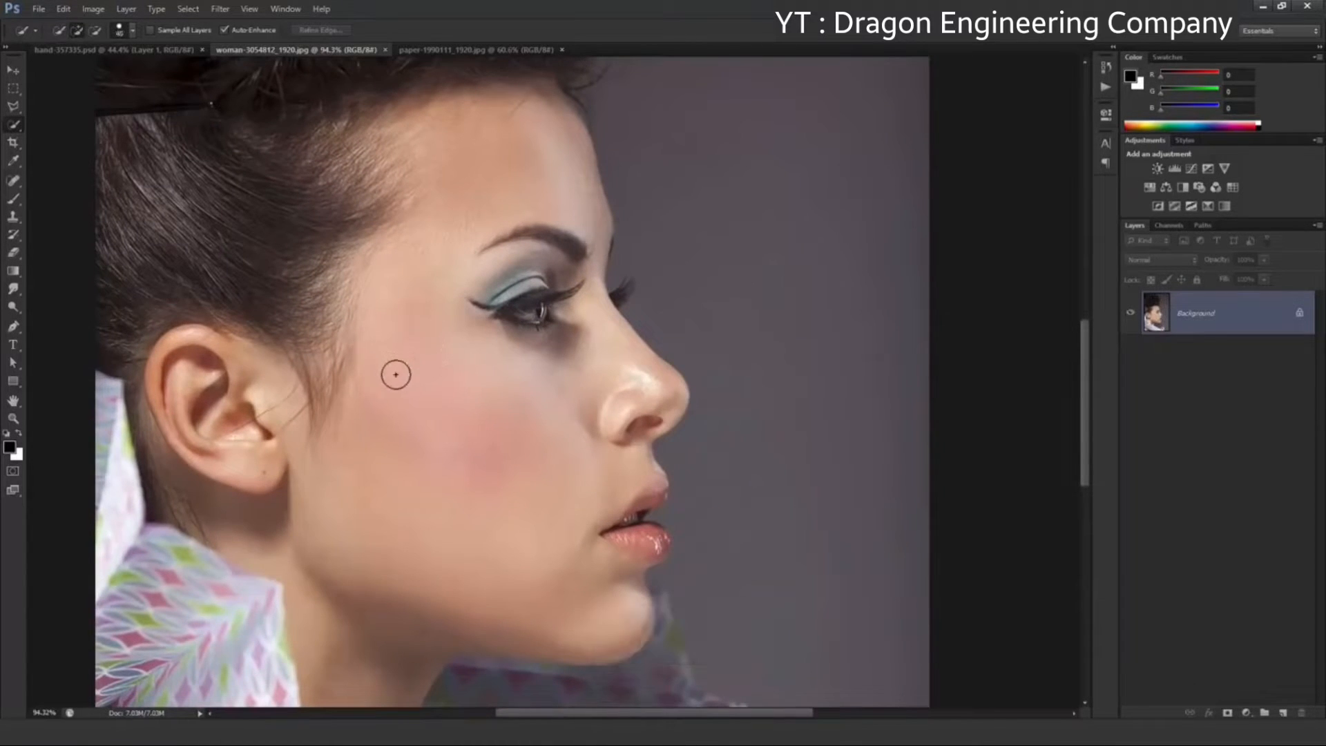
drag(426, 264, 478, 318)
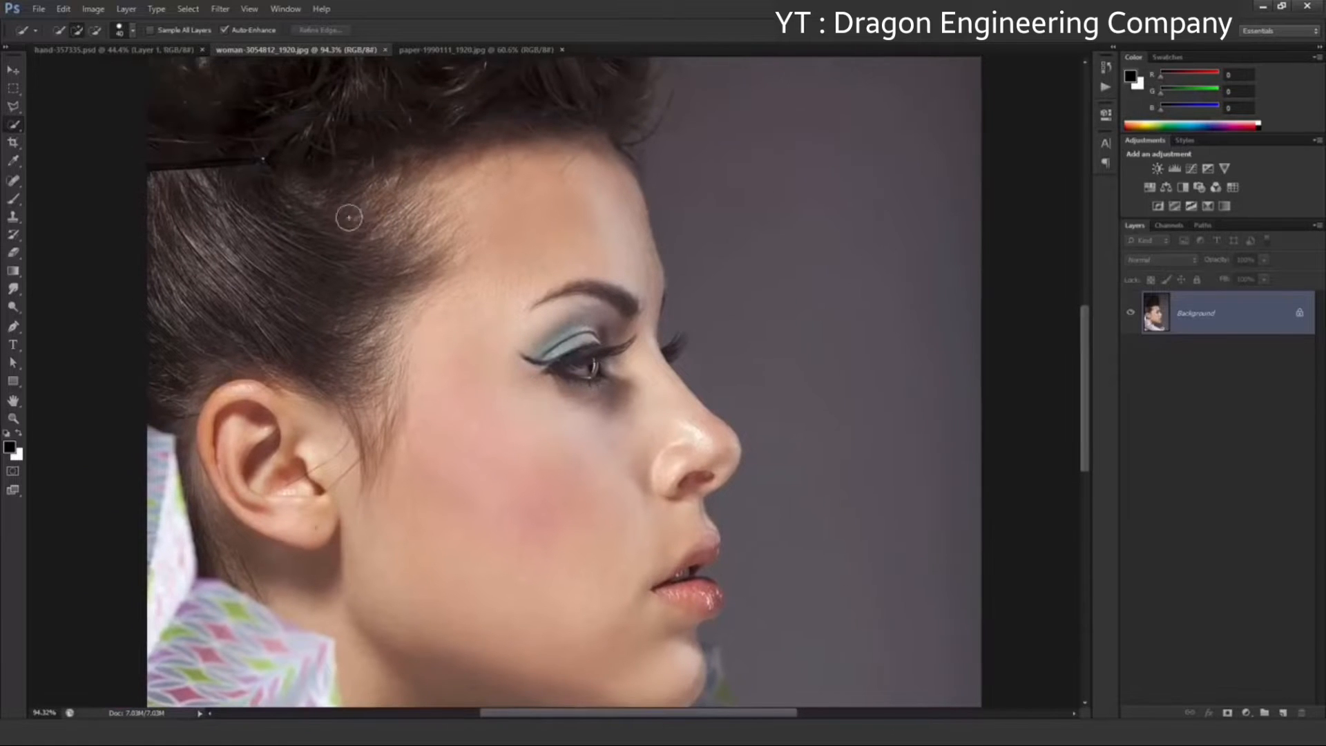
mouse_move(339, 212)
mouse_down()
mouse_move(517, 175)
mouse_move(252, 187)
mouse_move(364, 235)
mouse_move(290, 282)
mouse_up()
drag(598, 316, 684, 485)
drag(556, 525, 509, 356)
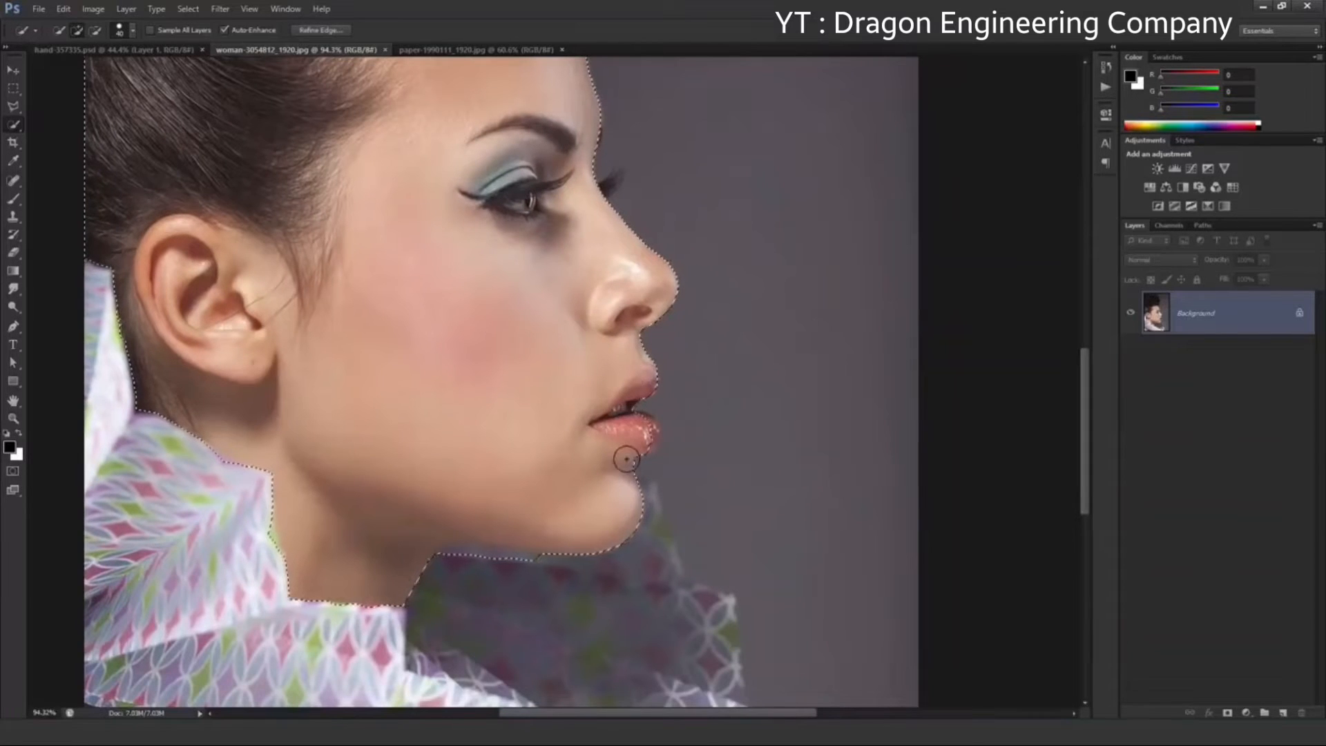
Subtract the patterned collar area beneath the jaw from the selection and include the lower lip's edge
scroll(451, 589, up, 10)
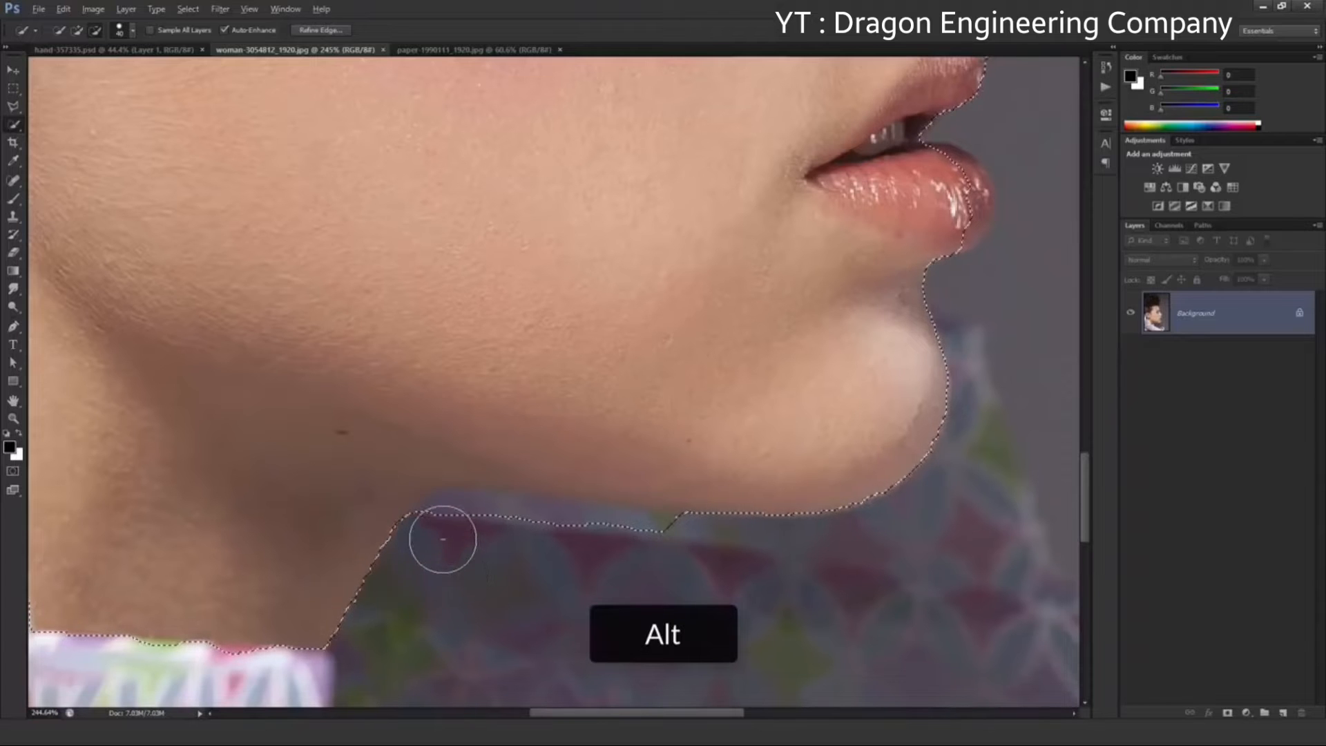
drag(443, 539, 680, 553)
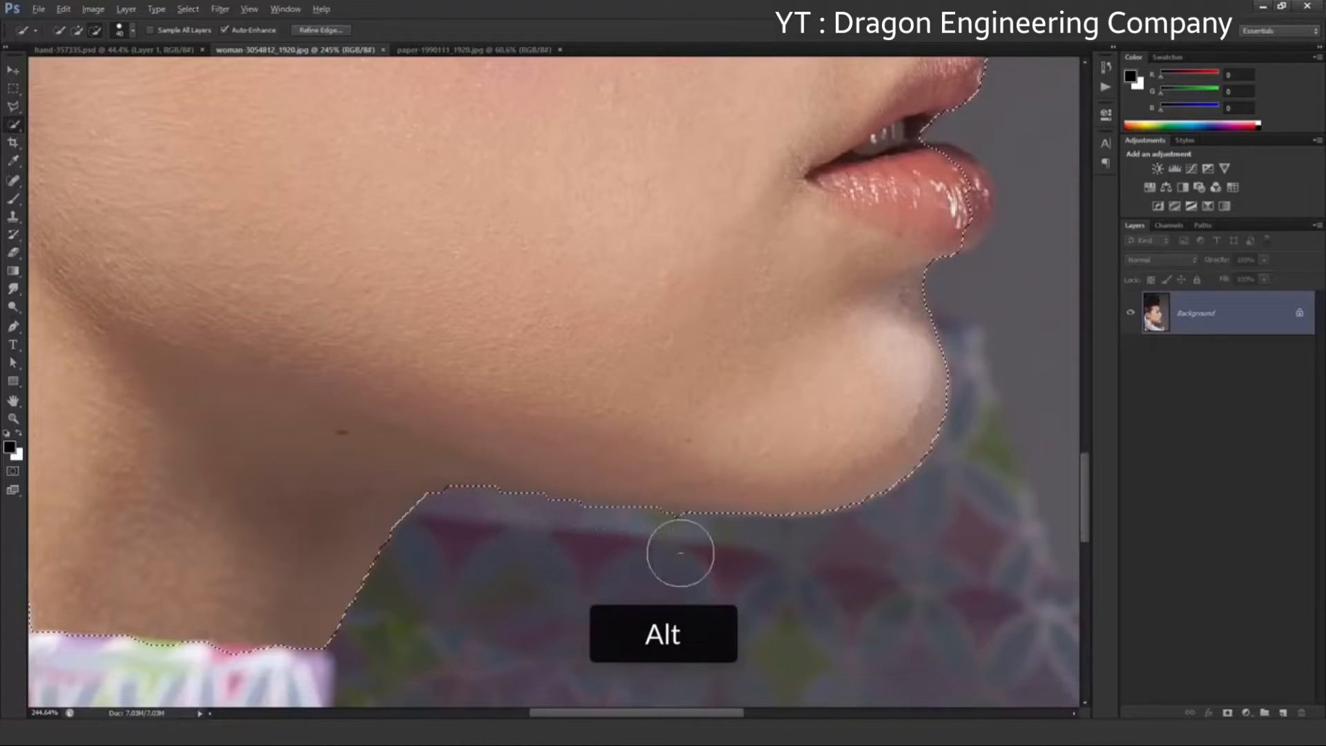
drag(700, 320, 558, 387)
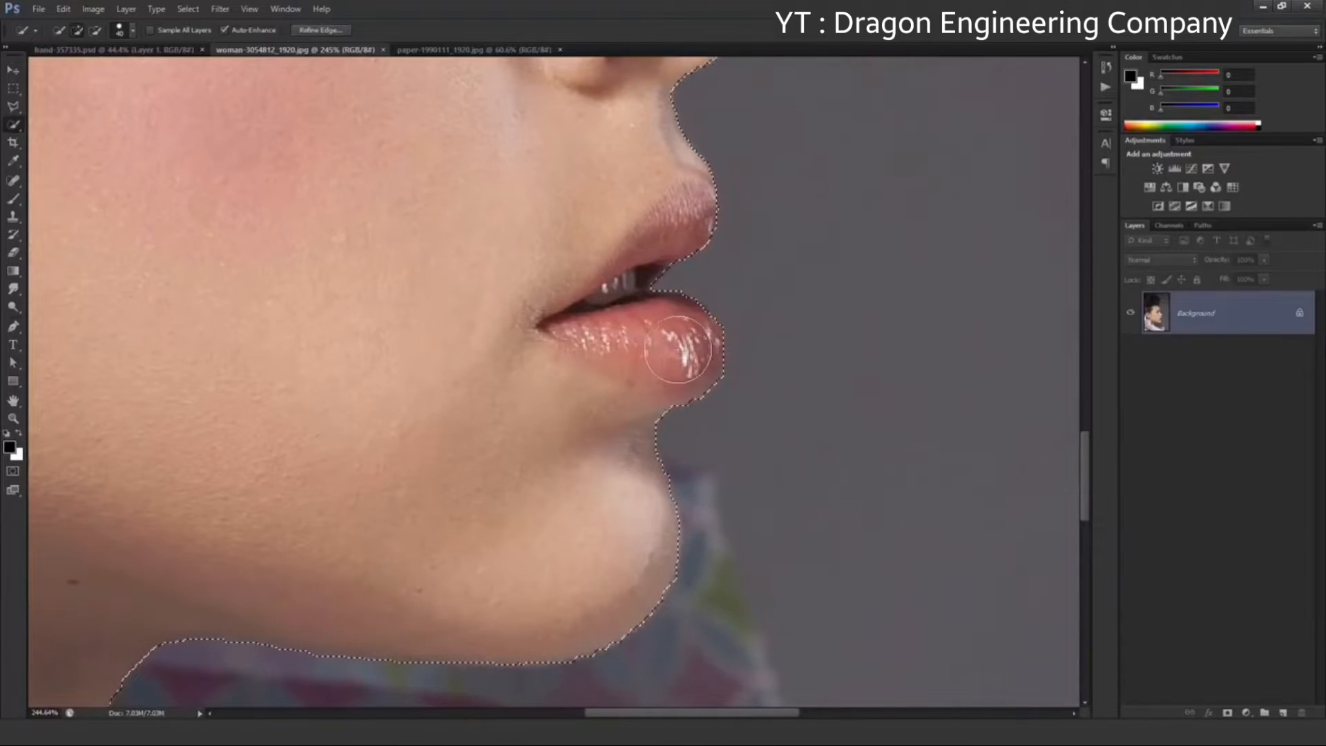
Add the far eye's protruding lashes beside the nose bridge to the selection with a smaller brush
mouse_move(624, 287)
mouse_down()
mouse_move(601, 467)
mouse_move(717, 558)
mouse_move(703, 616)
mouse_up()
scroll(683, 393, up, 7)
key([)
key([)
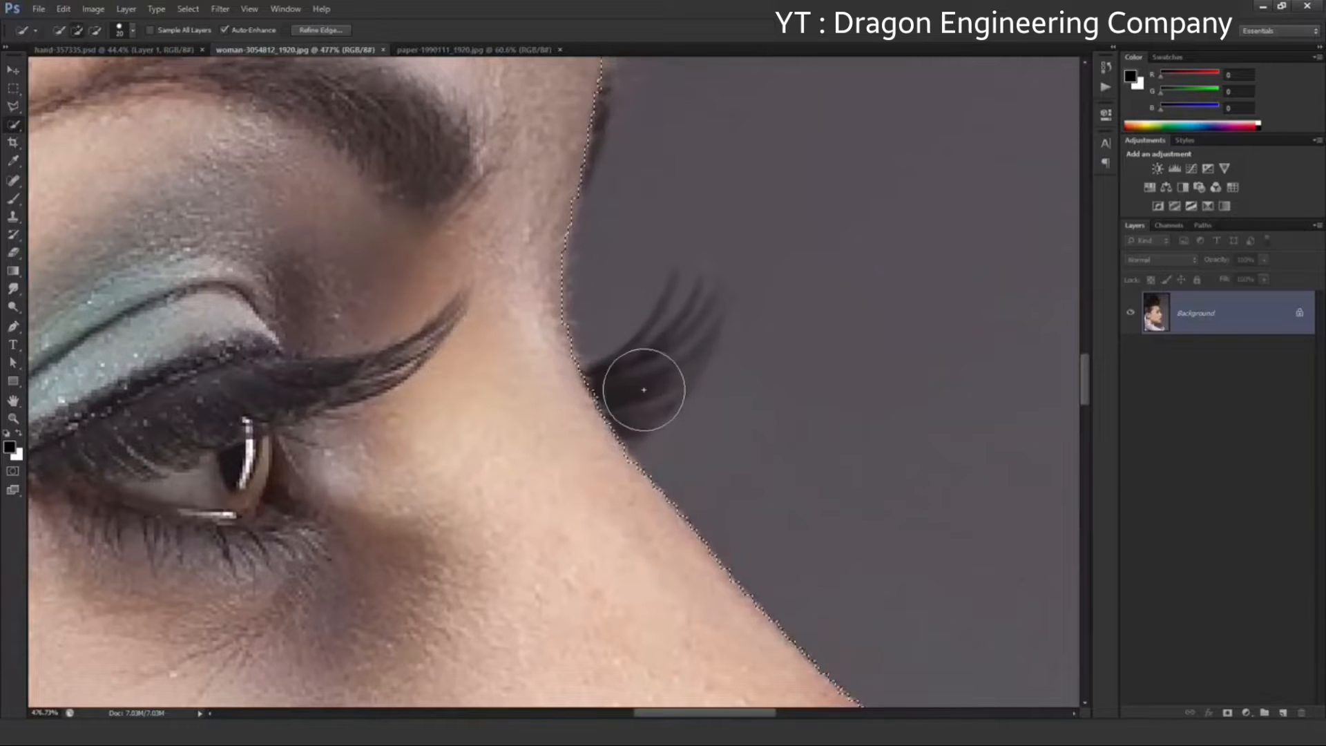
key([)
mouse_move(610, 379)
mouse_down()
mouse_move(648, 367)
mouse_move(648, 395)
mouse_move(662, 353)
mouse_move(627, 400)
mouse_up()
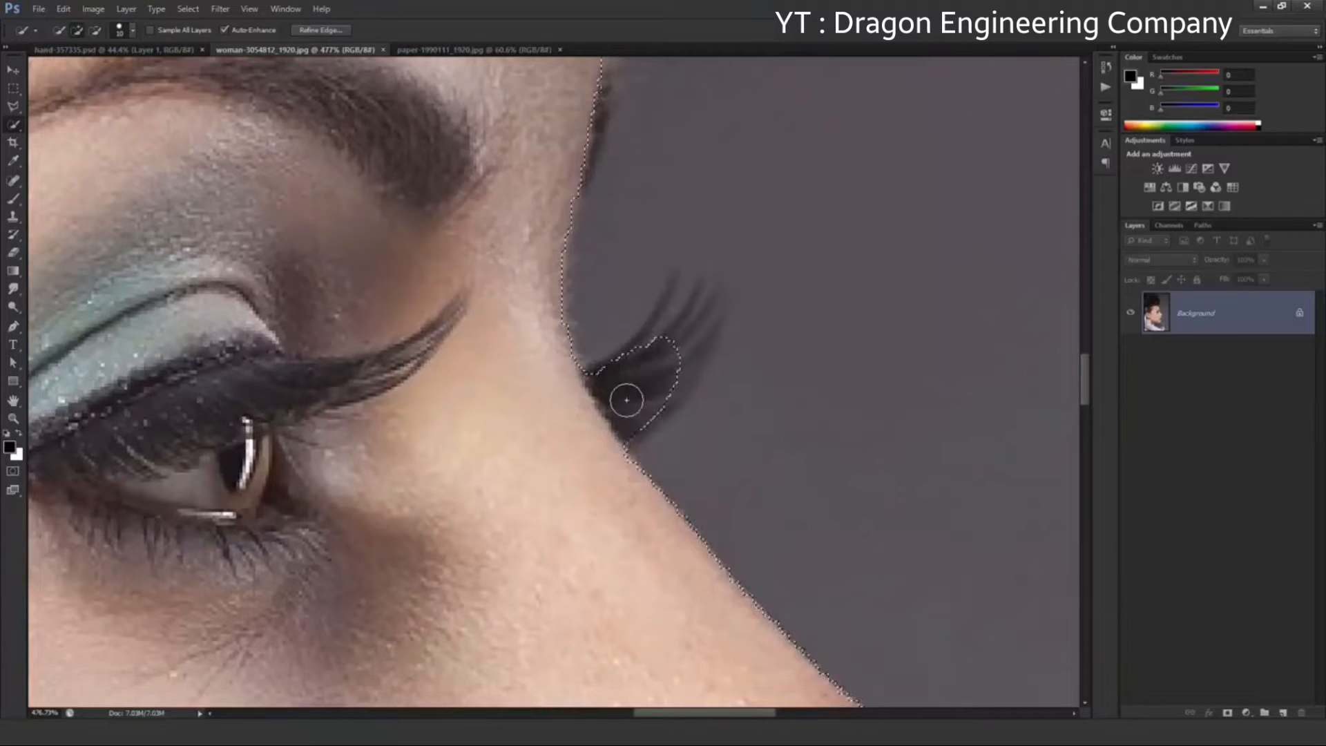
Extend the selection along the hairline above the forehead with a slightly larger brush
scroll(626, 400, down, 15)
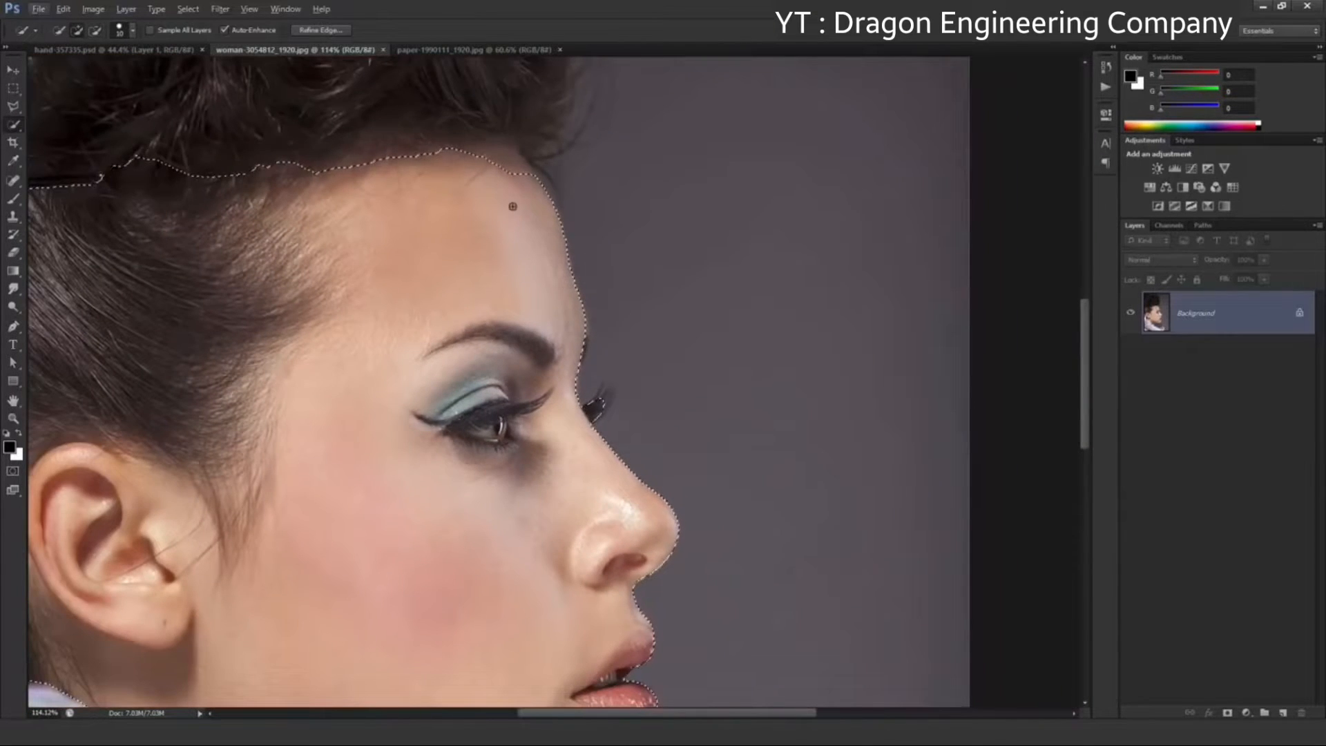
key(])
key(])
key(])
mouse_move(518, 172)
mouse_down()
mouse_move(316, 156)
mouse_move(241, 189)
mouse_up()
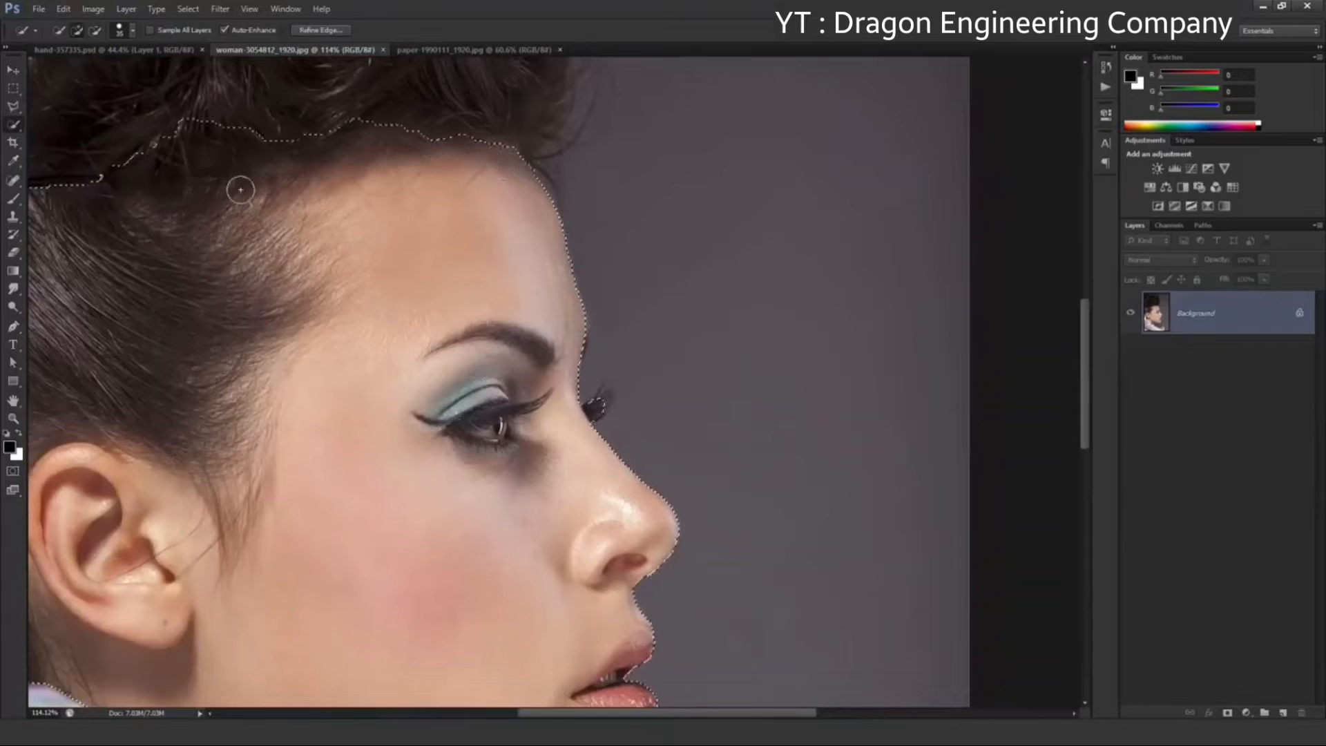
scroll(397, 311, left, 3)
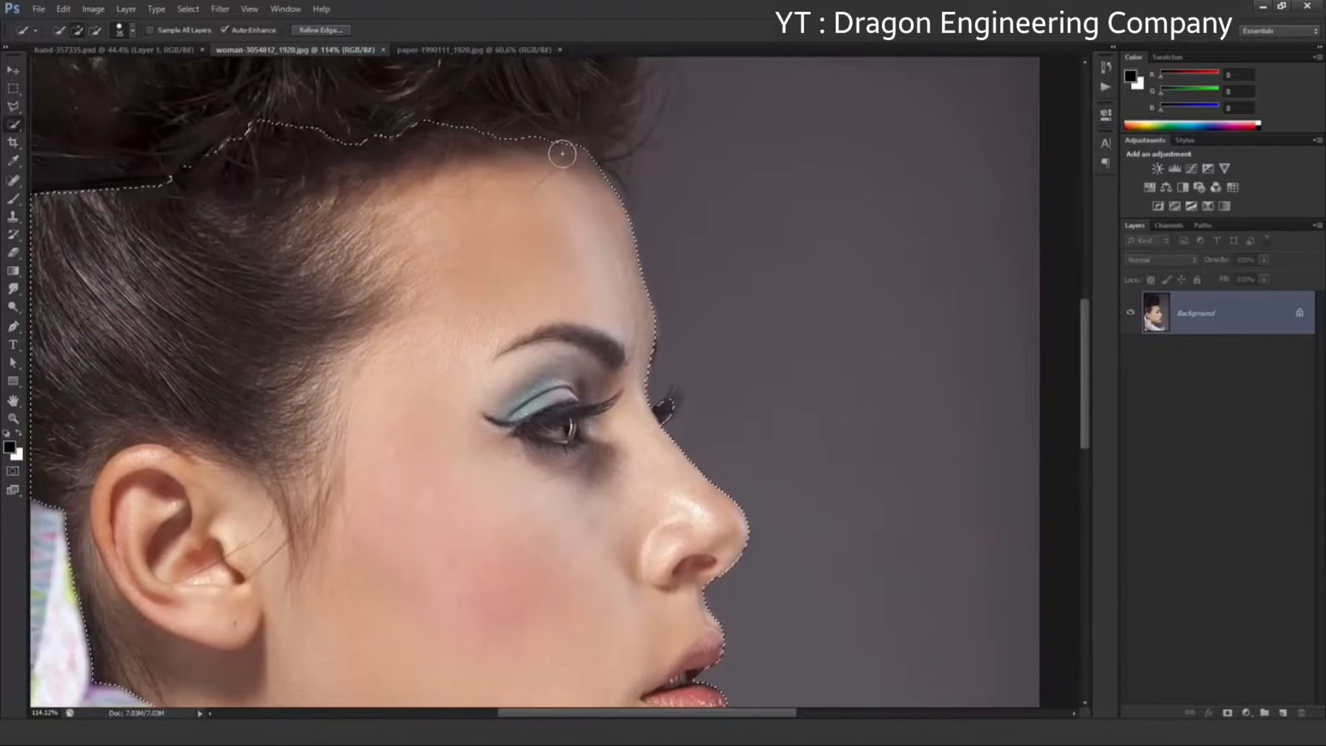
drag(335, 337, 285, 310)
Refine the selection edge around the far eyelashes with a refine radius brush of size 34 and apply it
scroll(417, 302, down, 4)
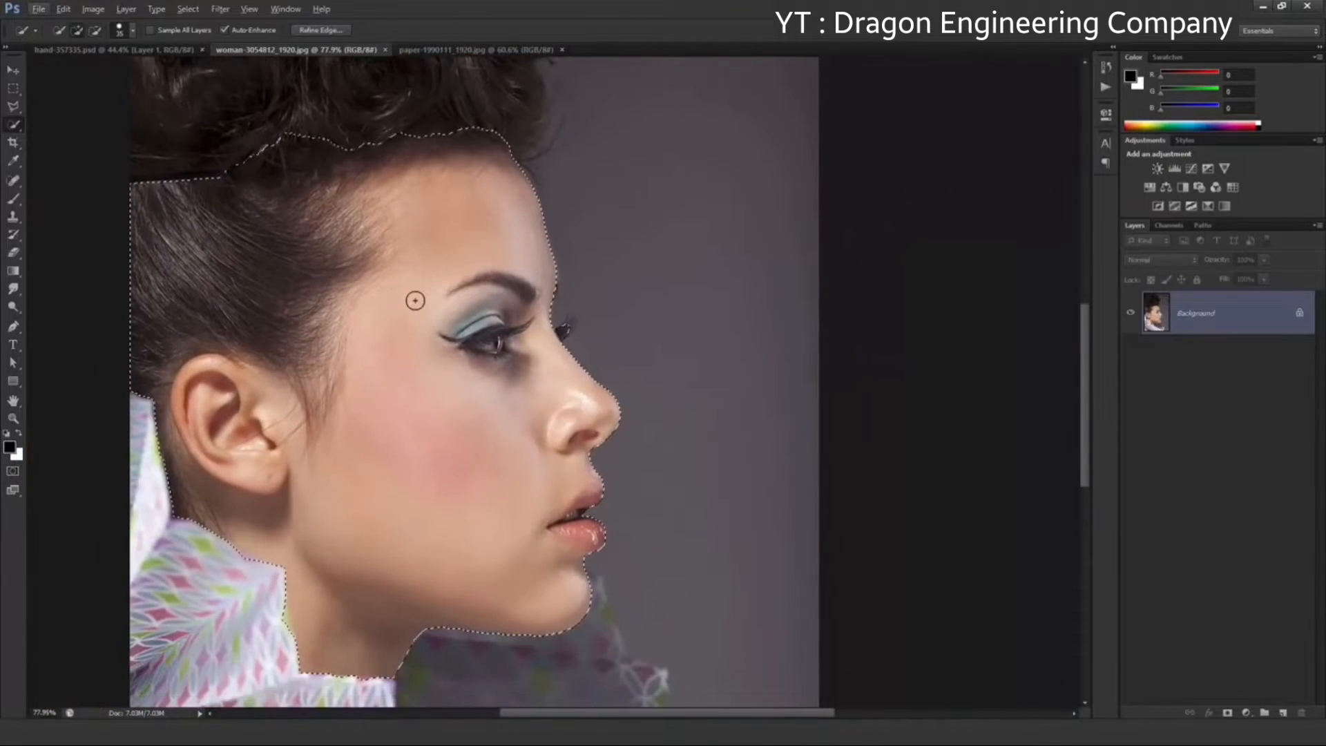
click(336, 31)
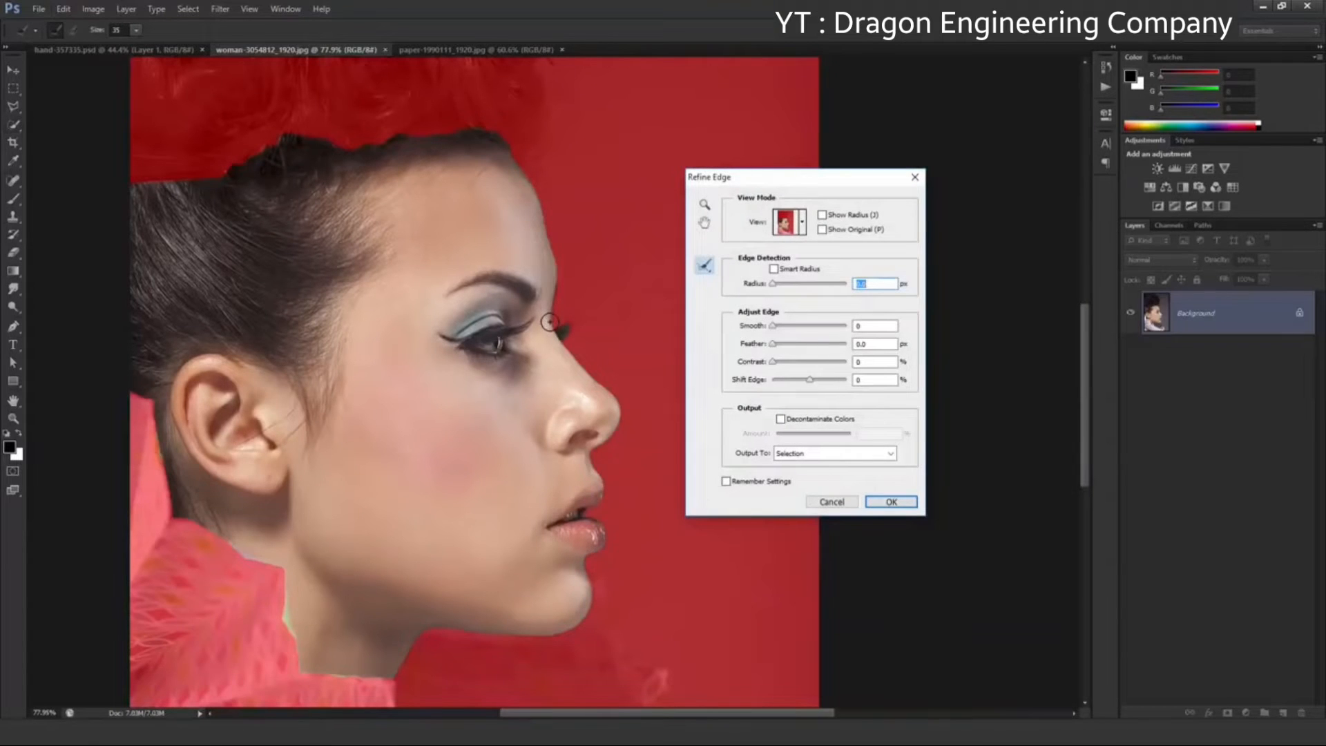
click(137, 29)
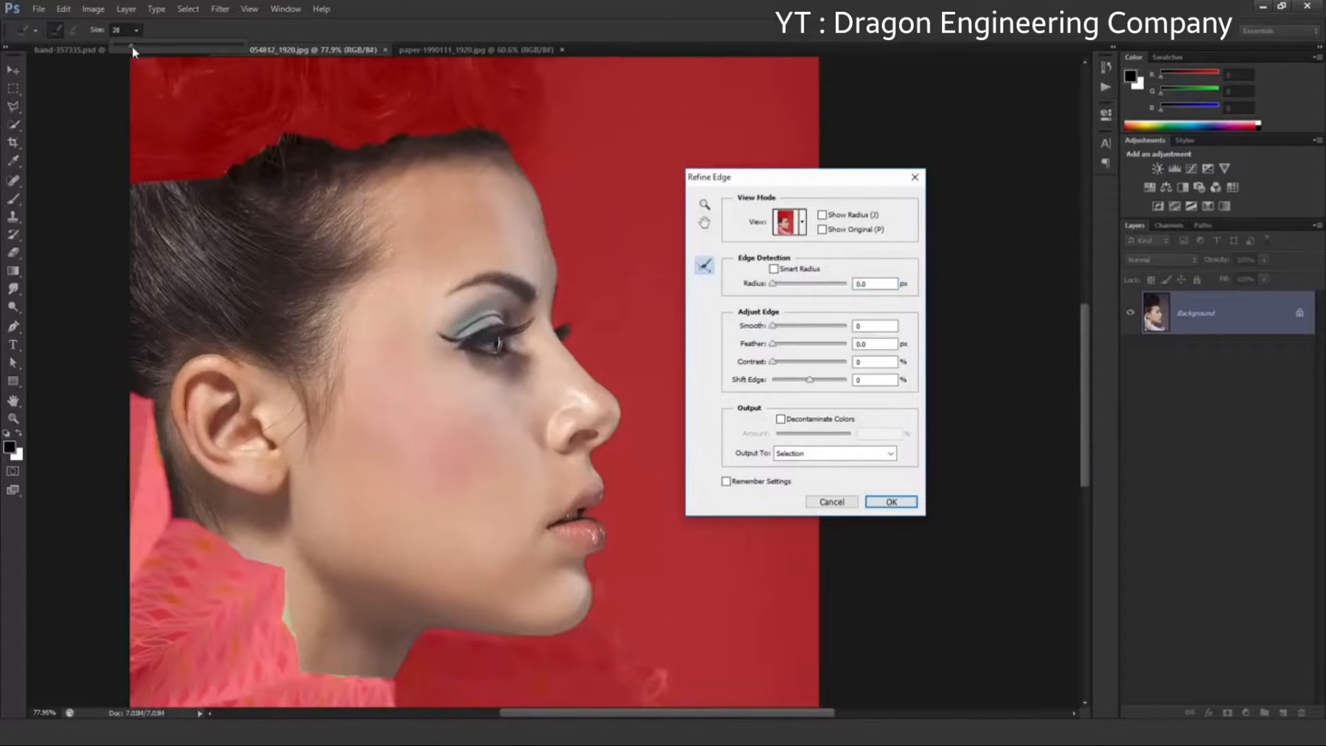
drag(137, 47, 140, 47)
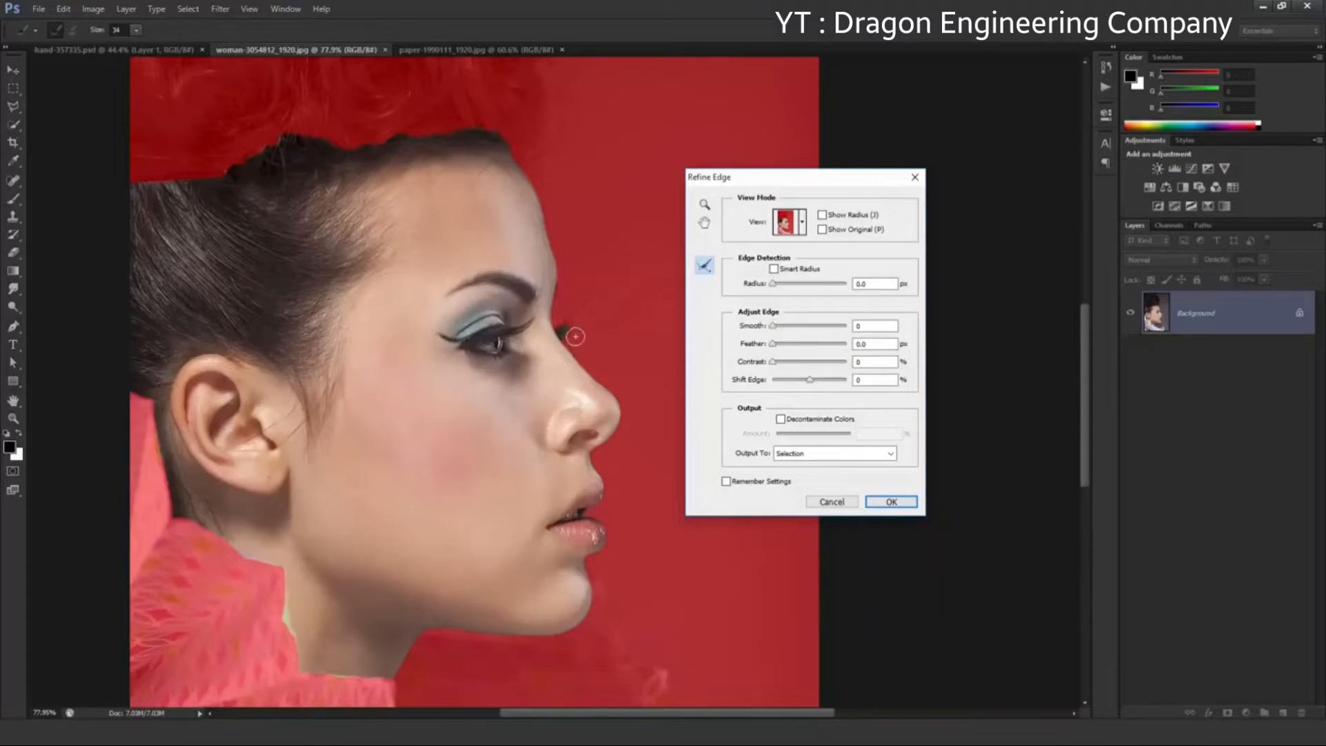
drag(574, 335, 570, 317)
click(875, 506)
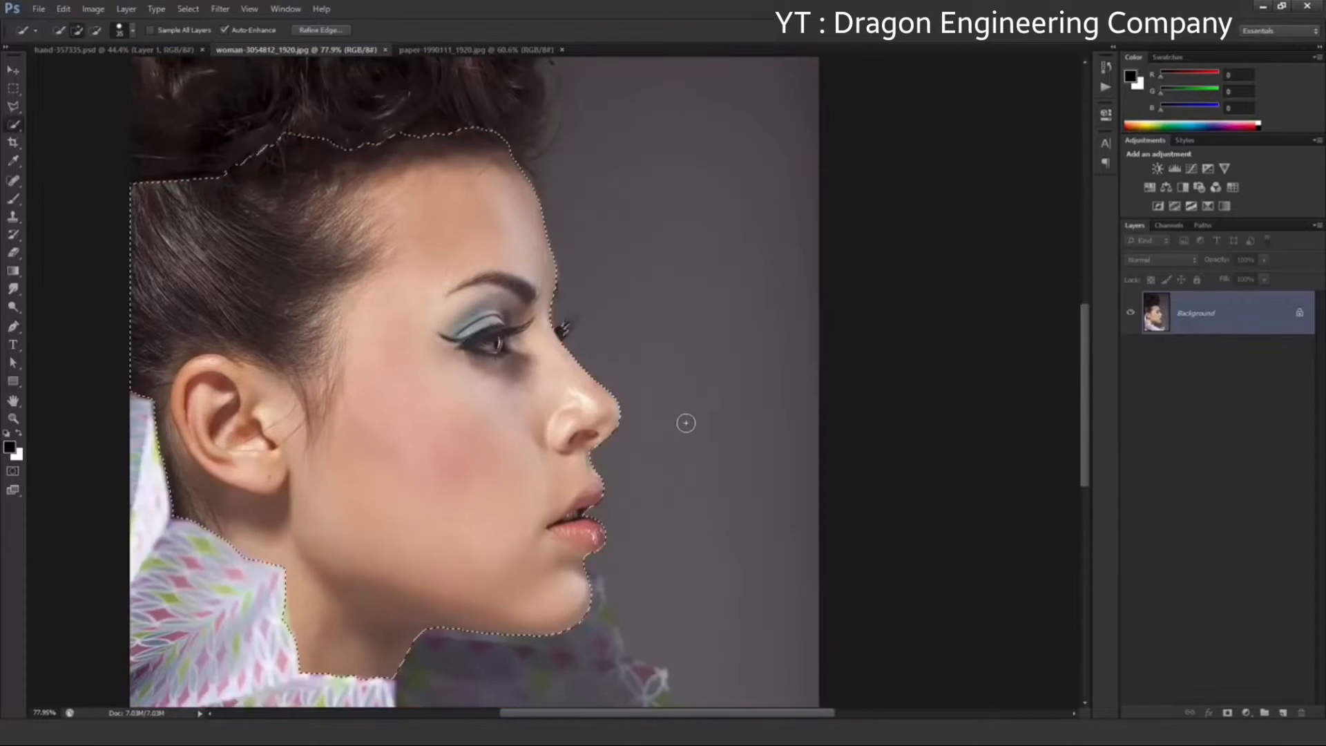
Copy the selected head to a new layer and hide the Background layer to check the cutout
click(14, 69)
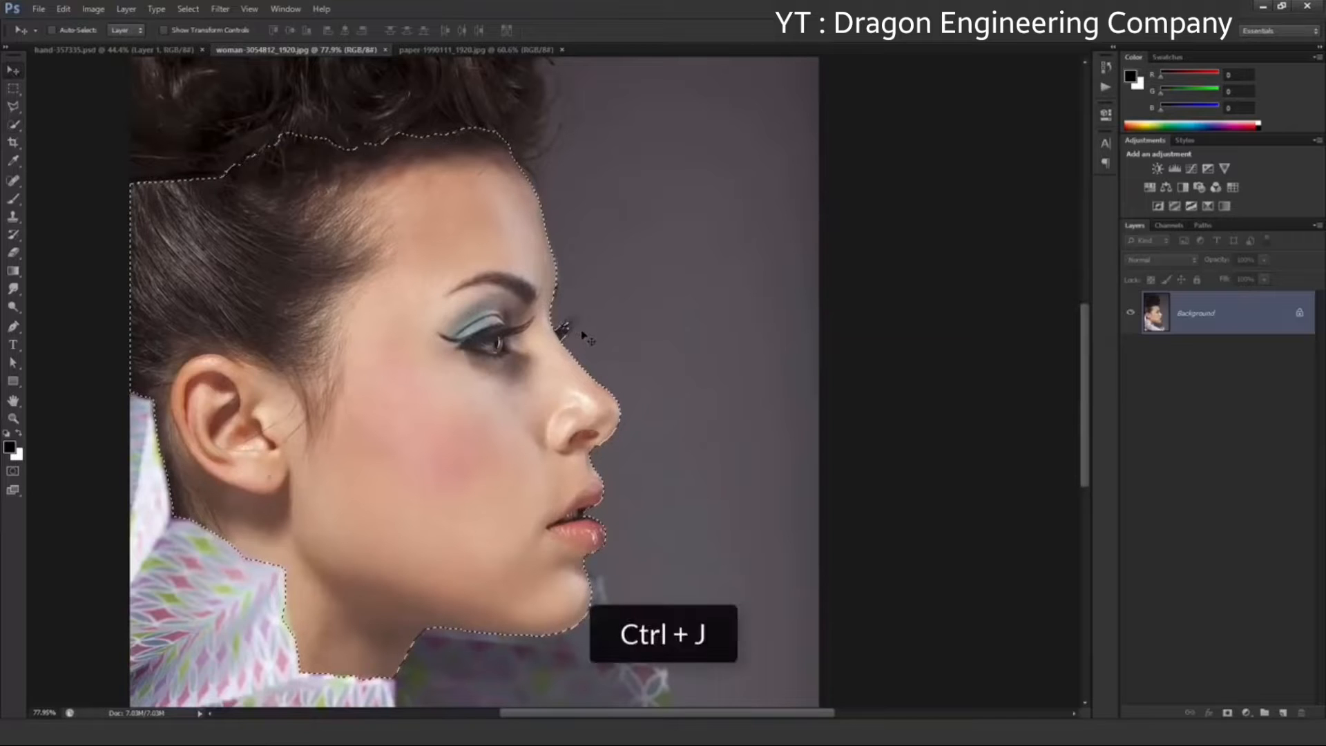
key(ctrl+j)
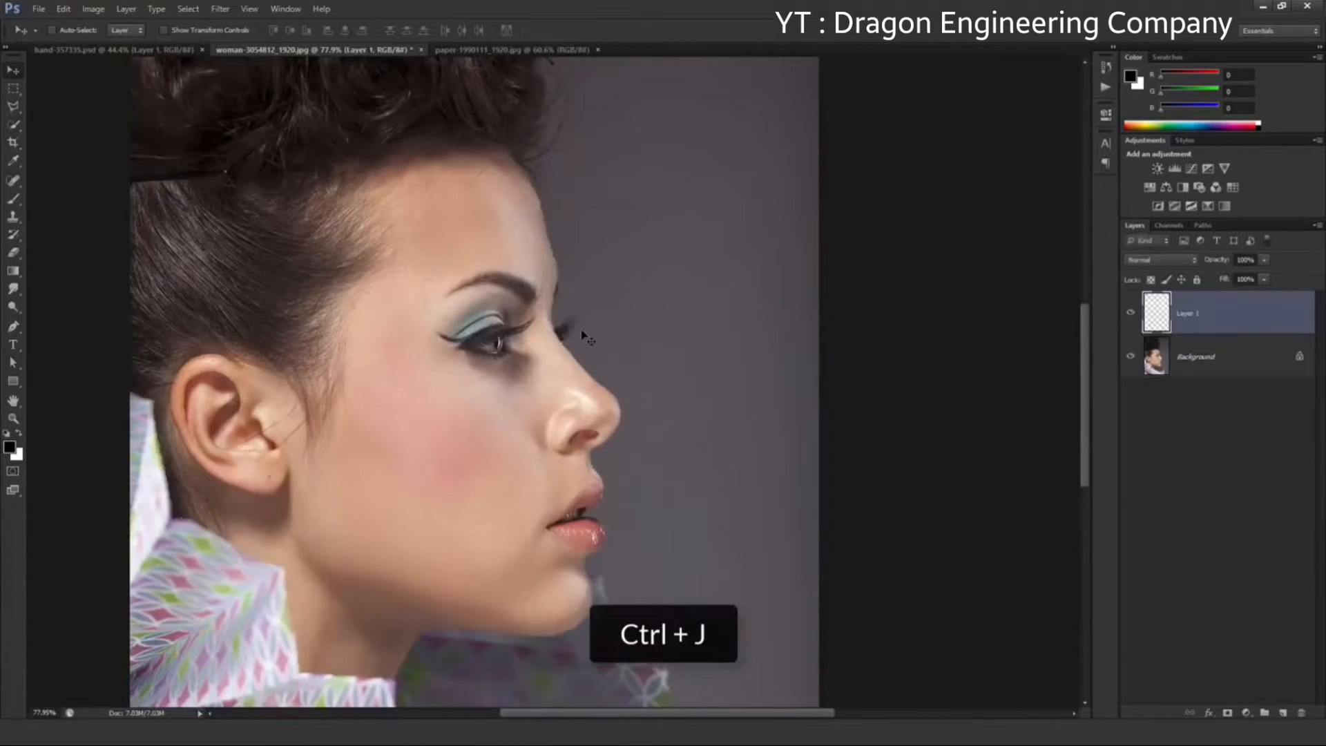
click(1131, 356)
click(1131, 313)
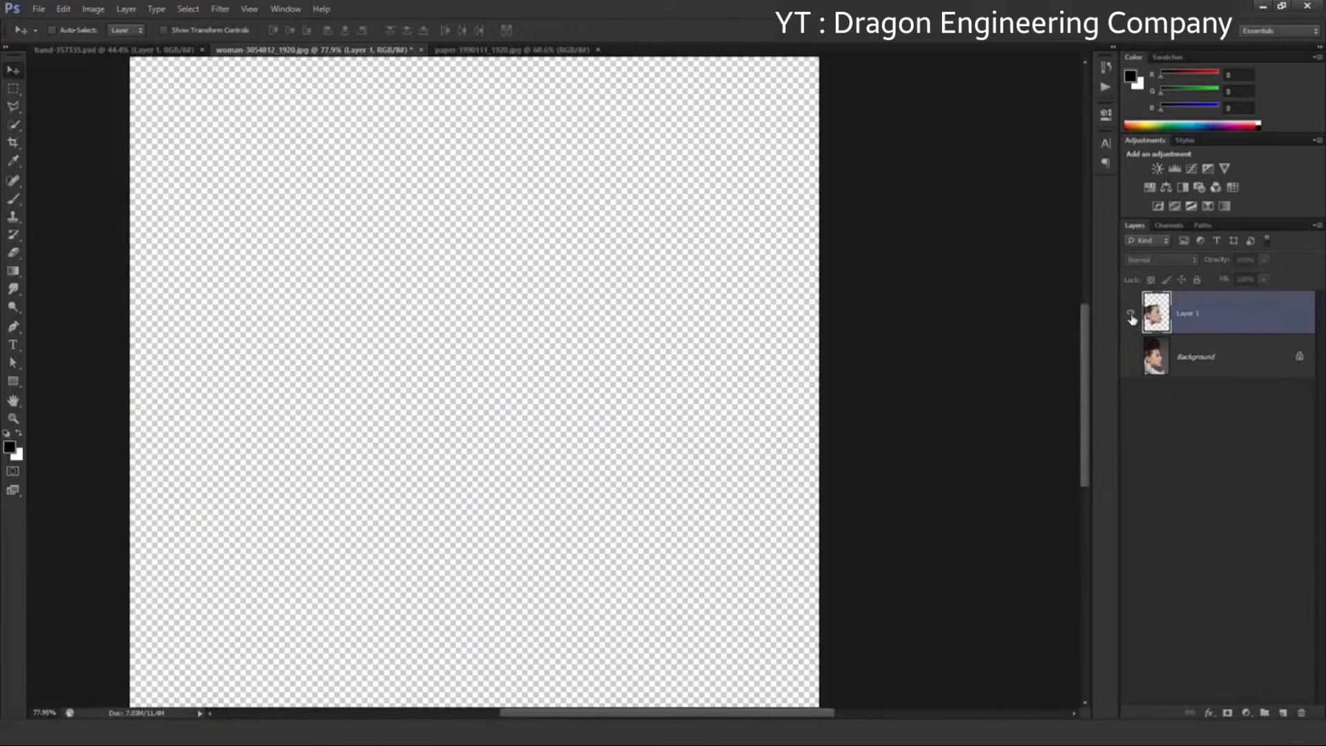
click(1131, 313)
scroll(673, 313, down, 2)
scroll(674, 313, down, 1)
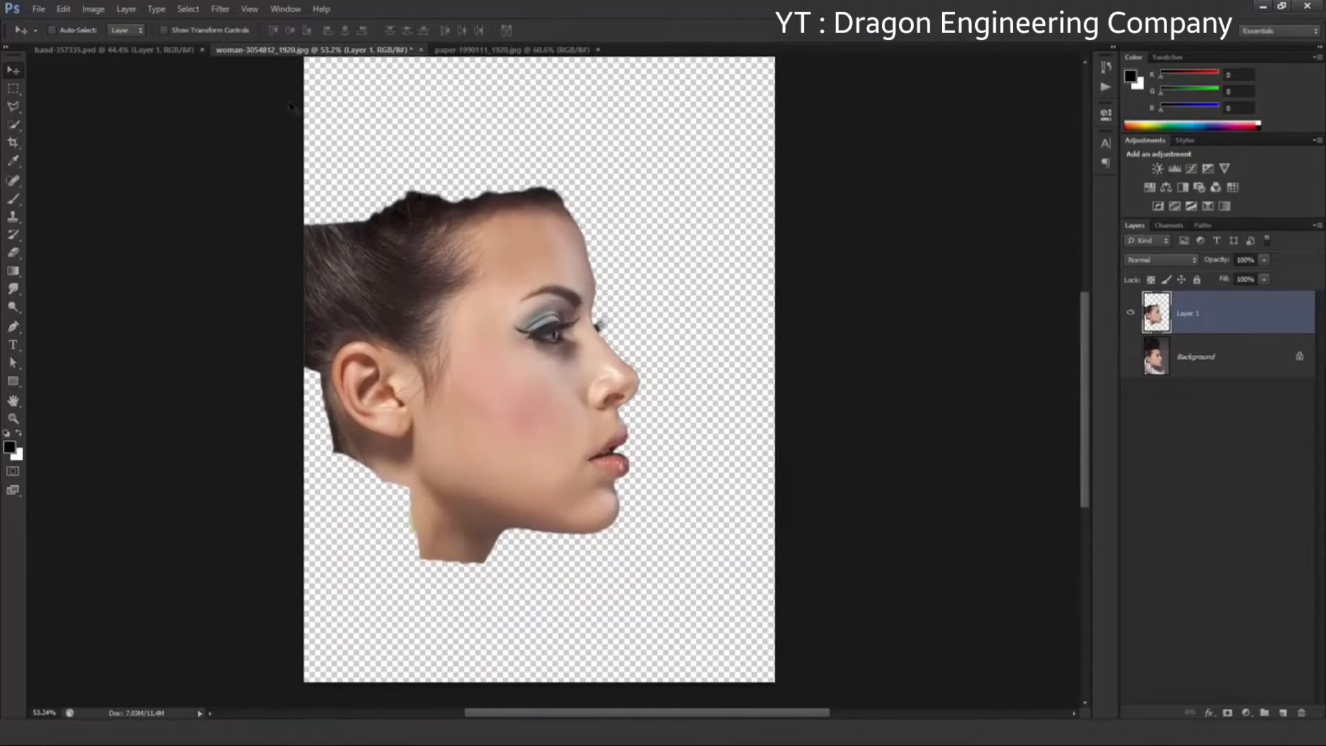
Switch to hand-357335.psd and hide its Background layer so only the cut-out hand layer shows
click(173, 51)
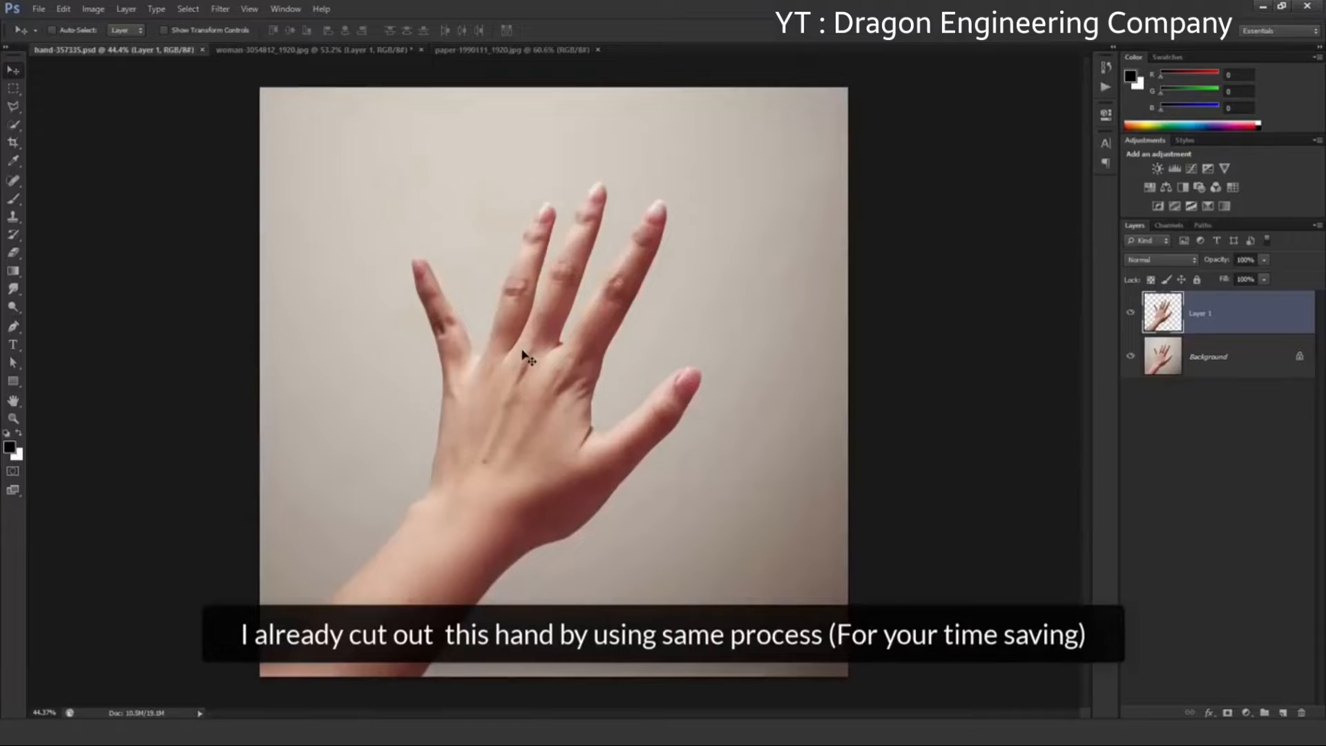
click(1130, 358)
click(1131, 314)
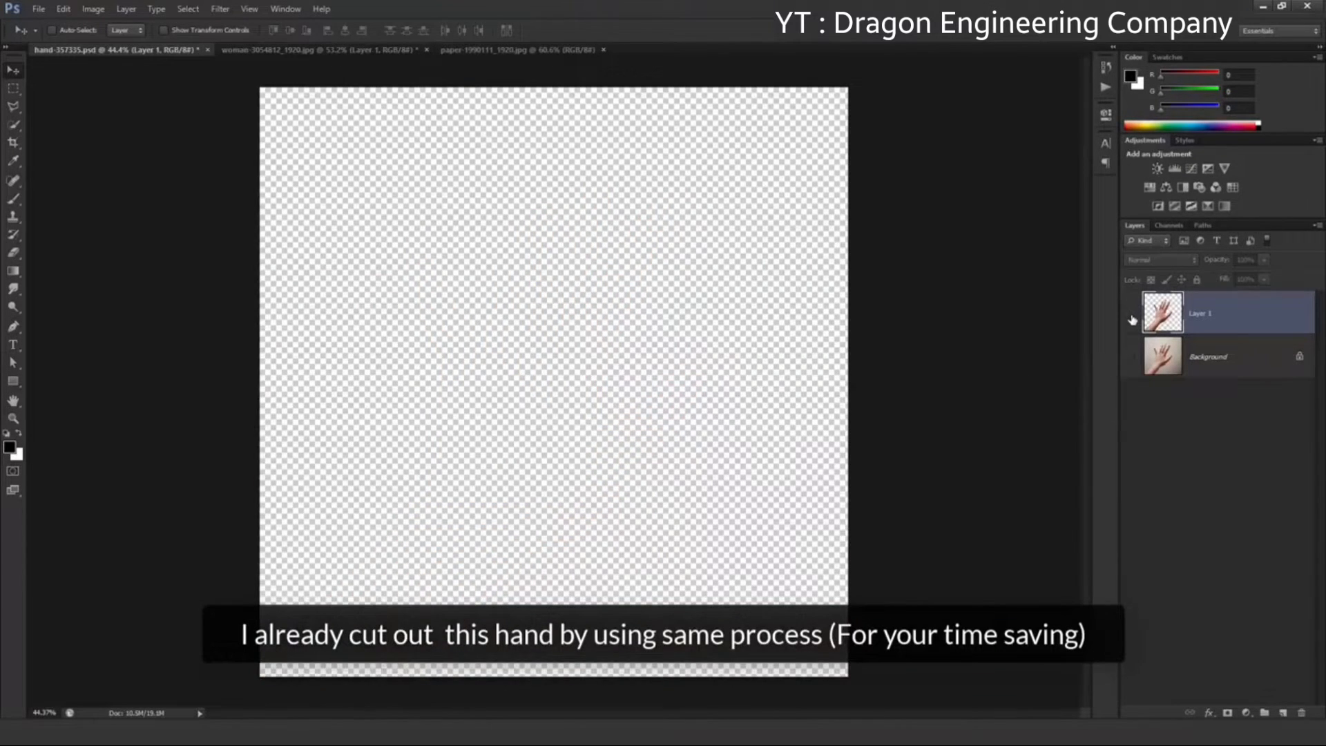
click(1132, 314)
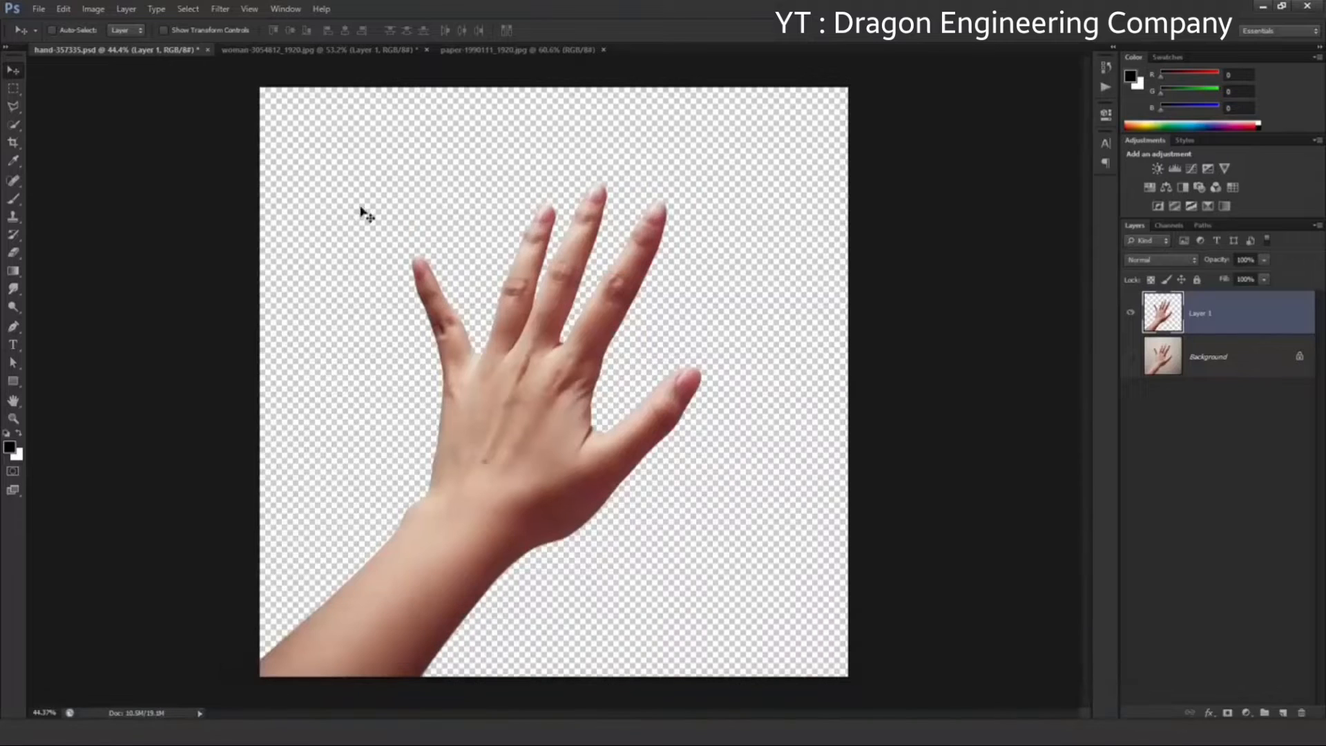
Create a new 1920 x 1080 pixel document at 72 pixels/inch, in 8-bit RGB Color with a white background
click(32, 9)
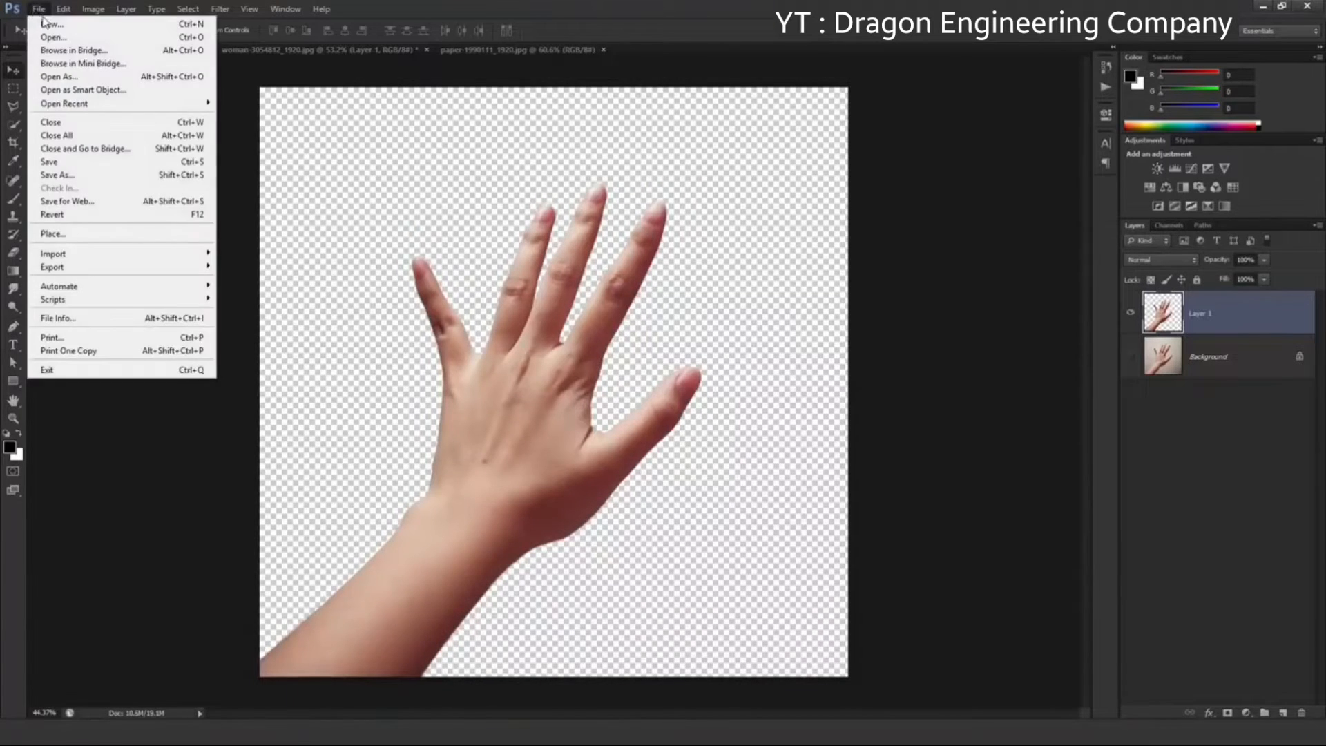
click(52, 27)
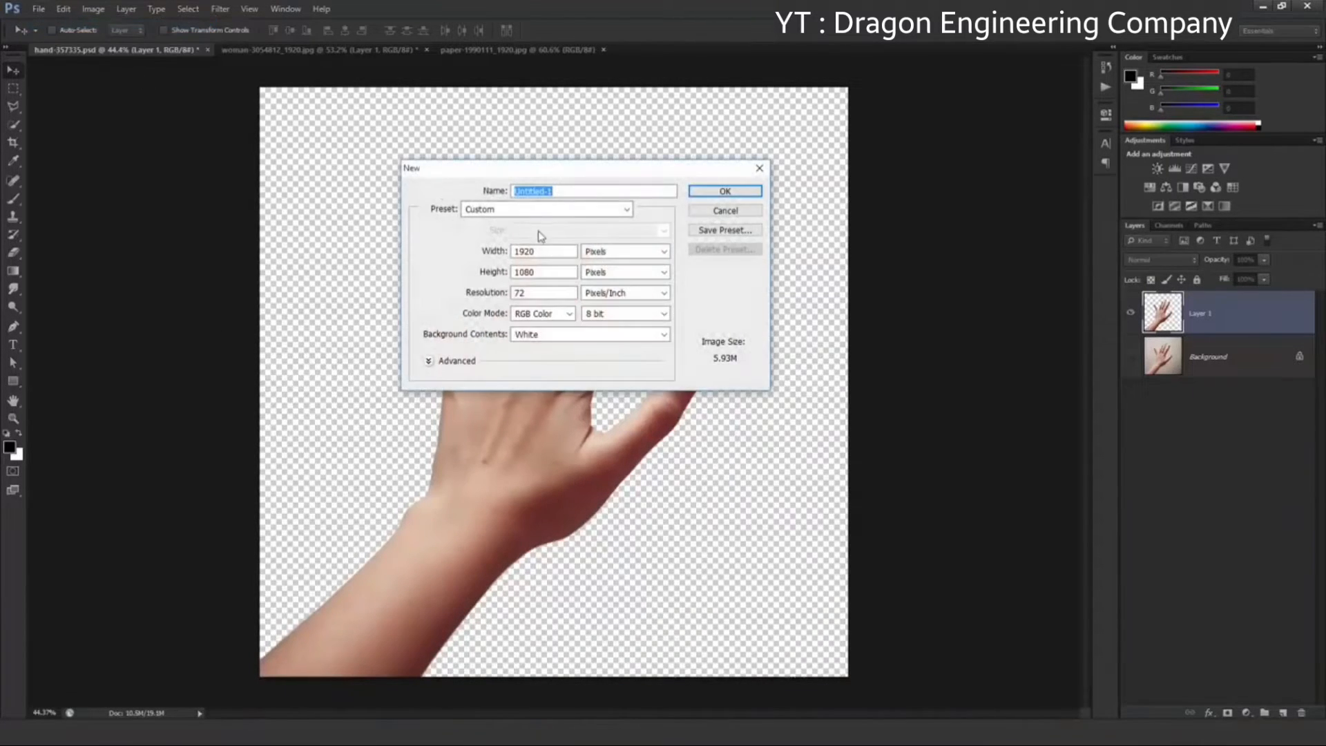
drag(543, 252, 513, 291)
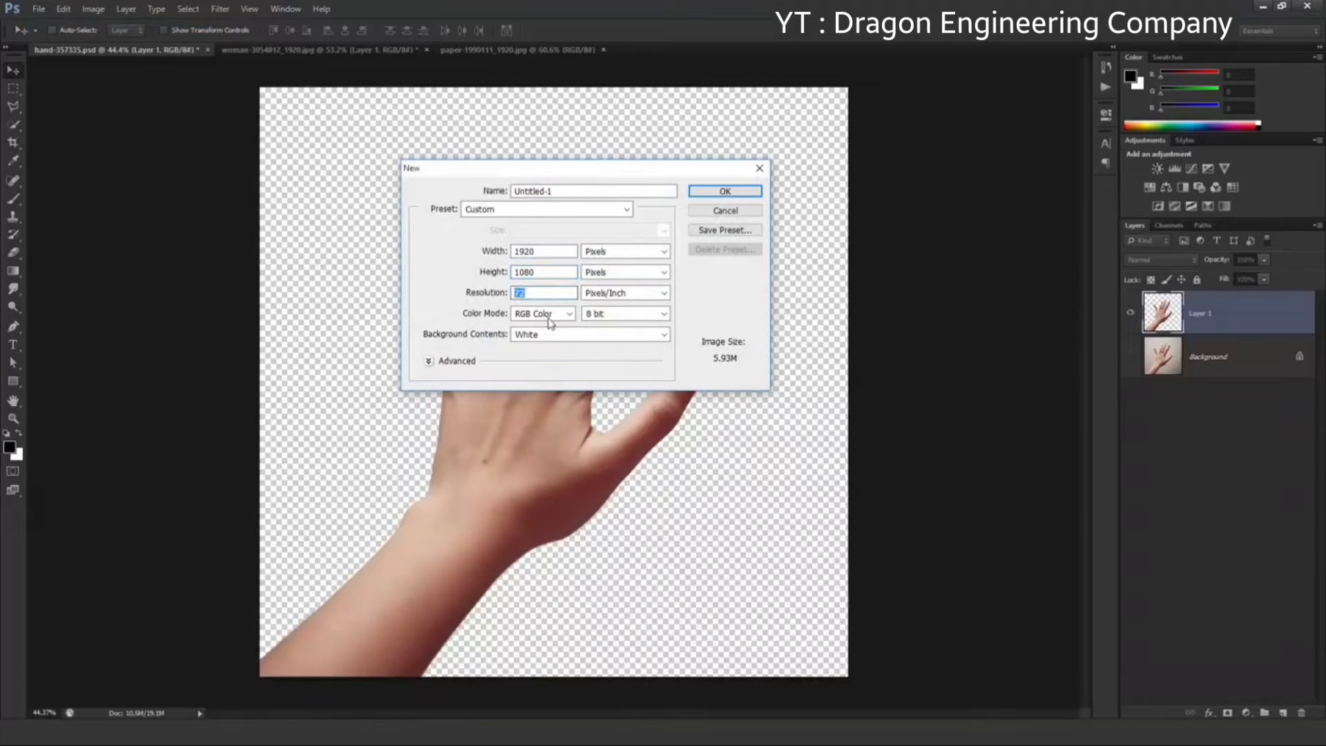
click(725, 191)
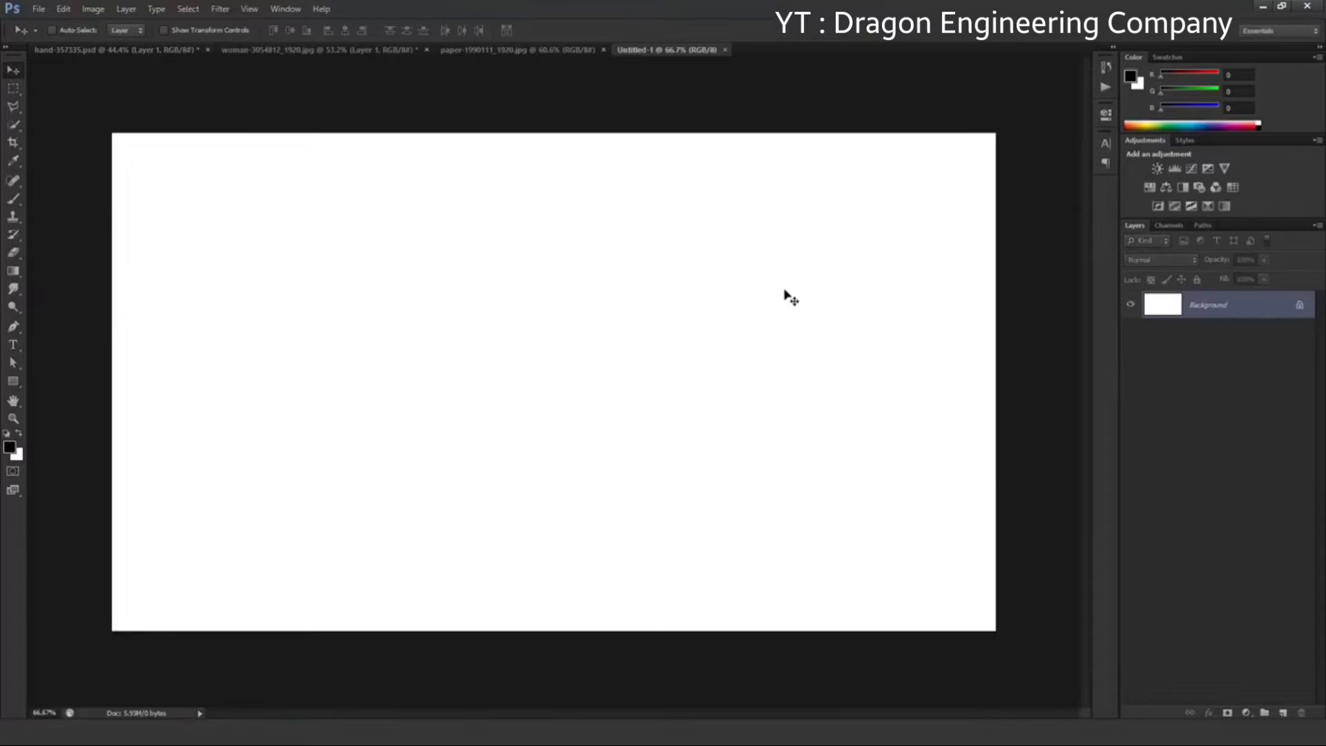
Add a gradient fill layer above the white background and choose the first black-to-white preset for its gradient
click(1245, 713)
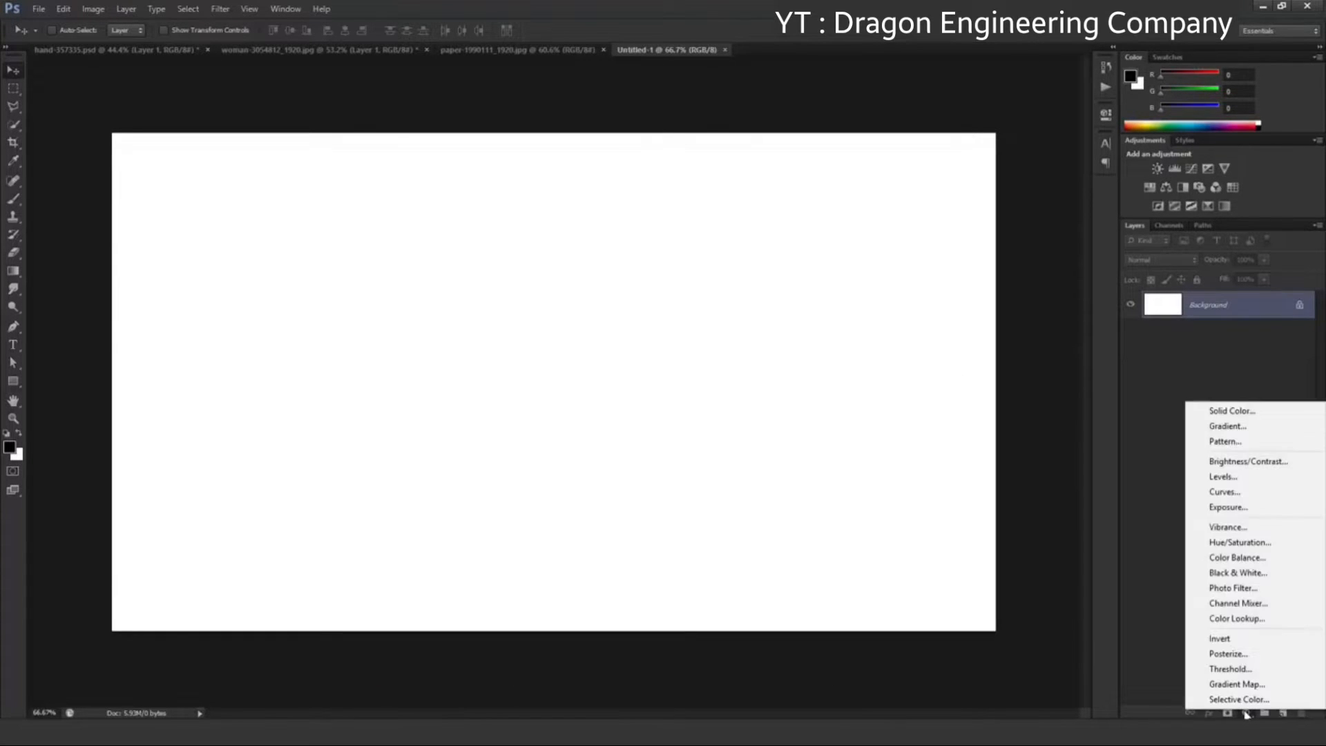
click(1255, 429)
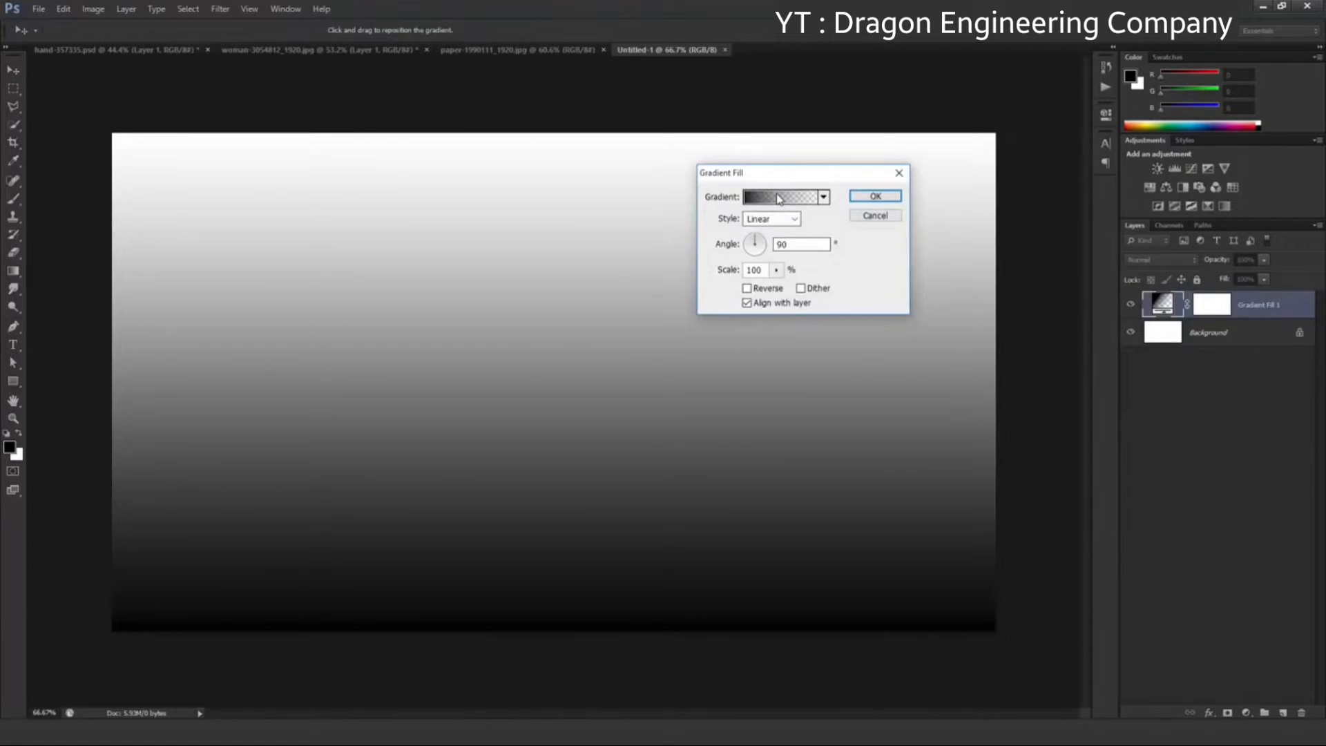
click(779, 199)
click(747, 240)
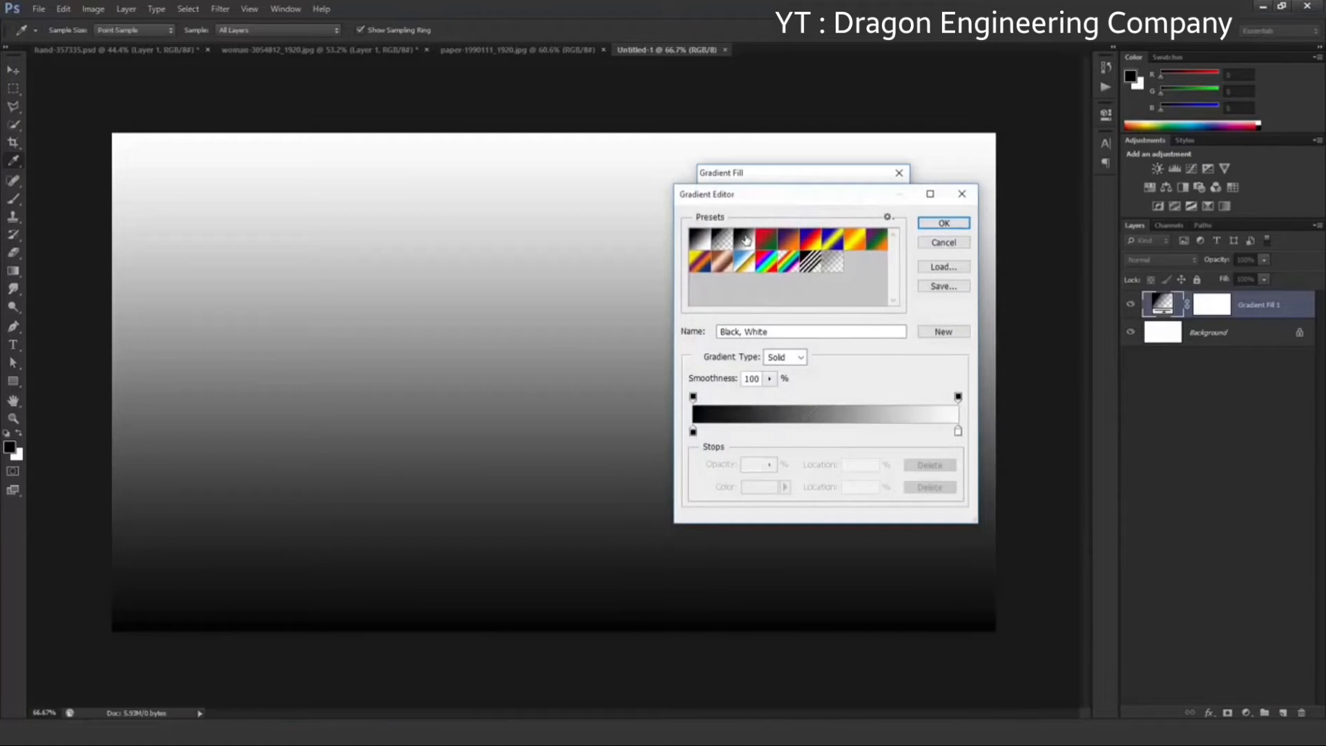
click(699, 242)
Change the gradient's black color stop to dark navy blue #07112f and accept the edited gradient
click(693, 432)
click(762, 491)
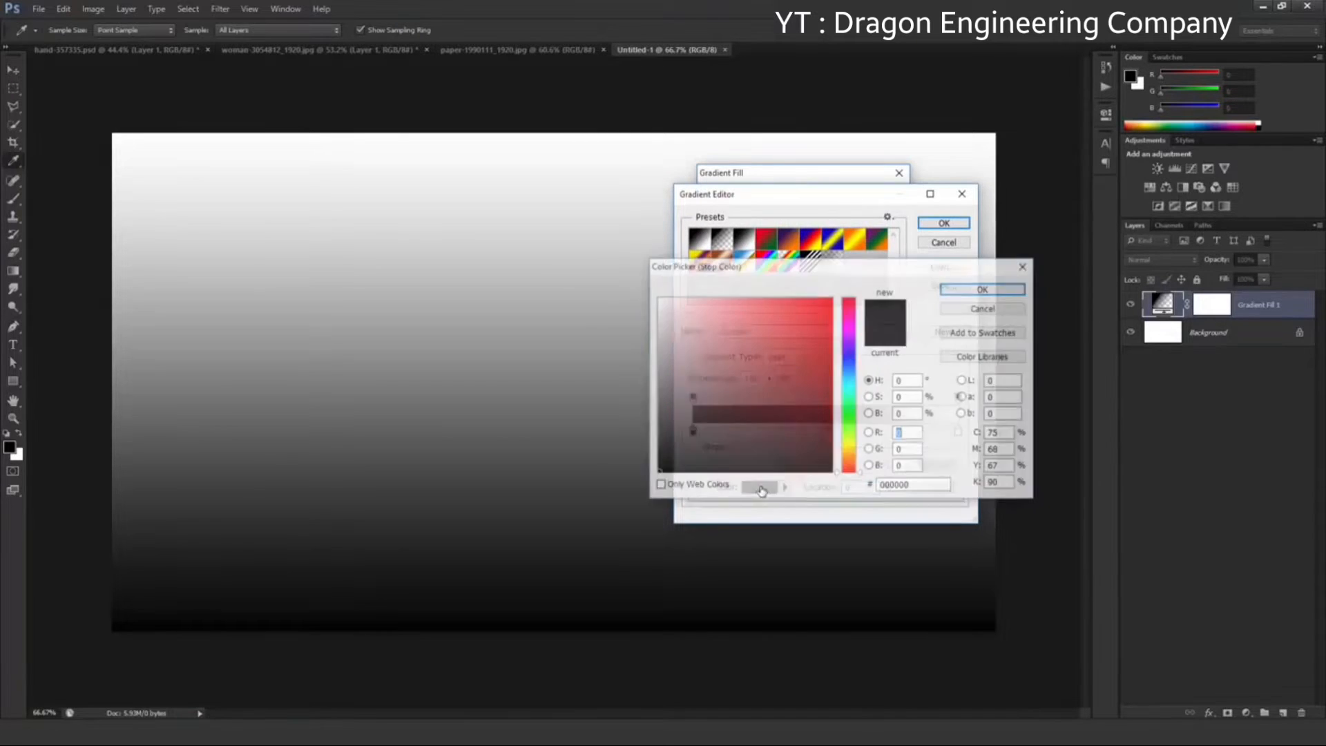
drag(851, 363, 851, 370)
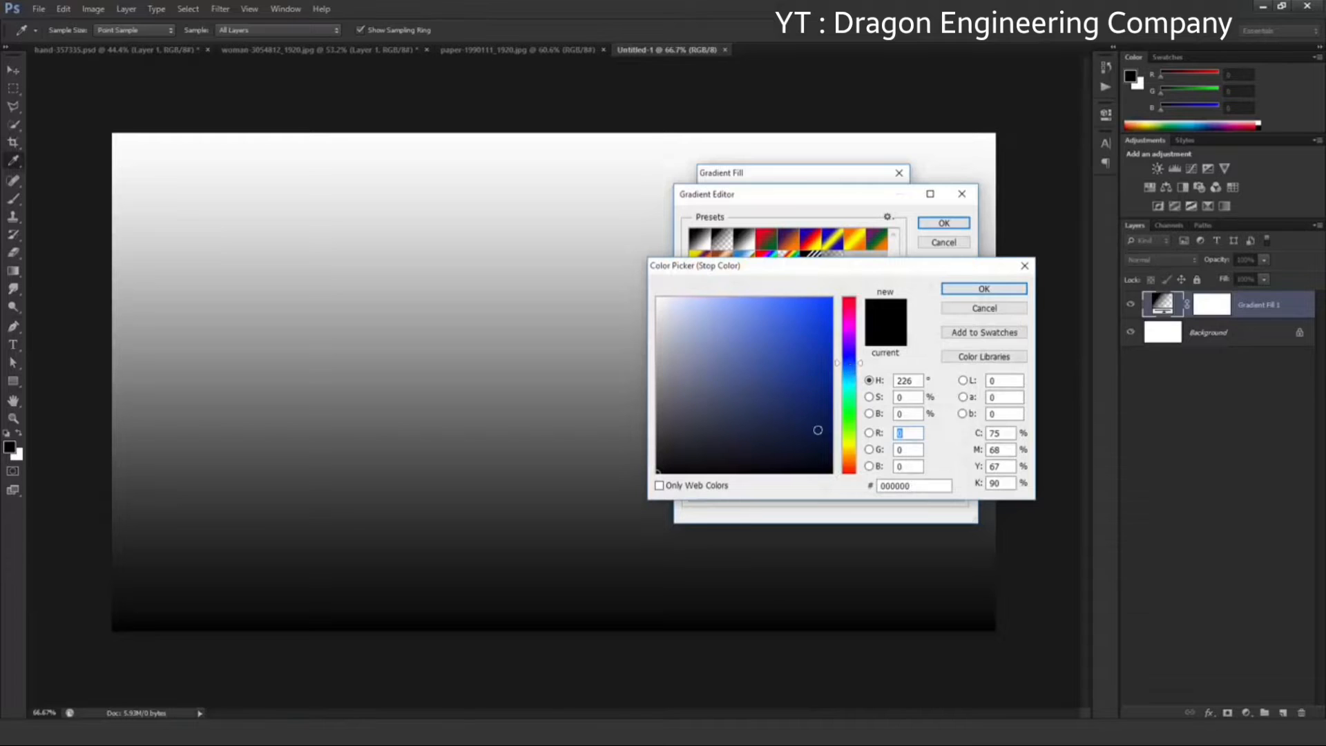
drag(817, 430, 806, 441)
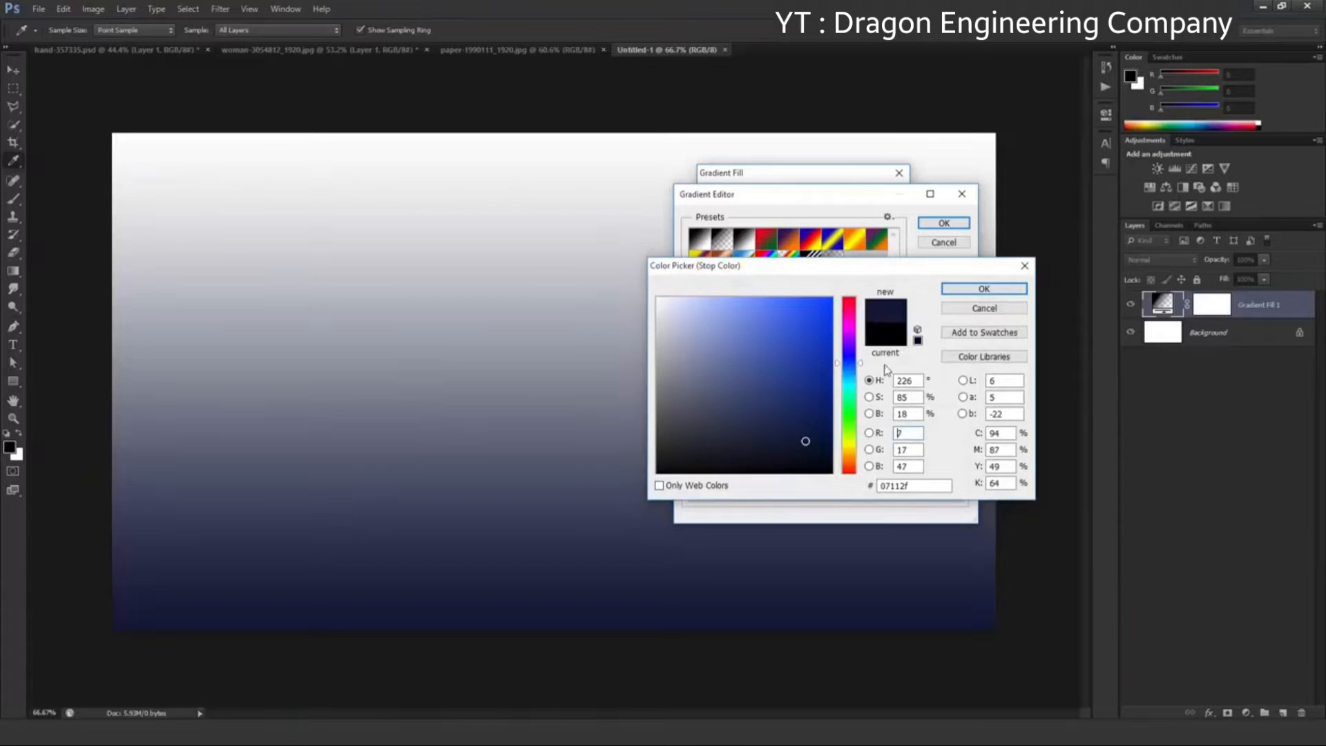
click(963, 290)
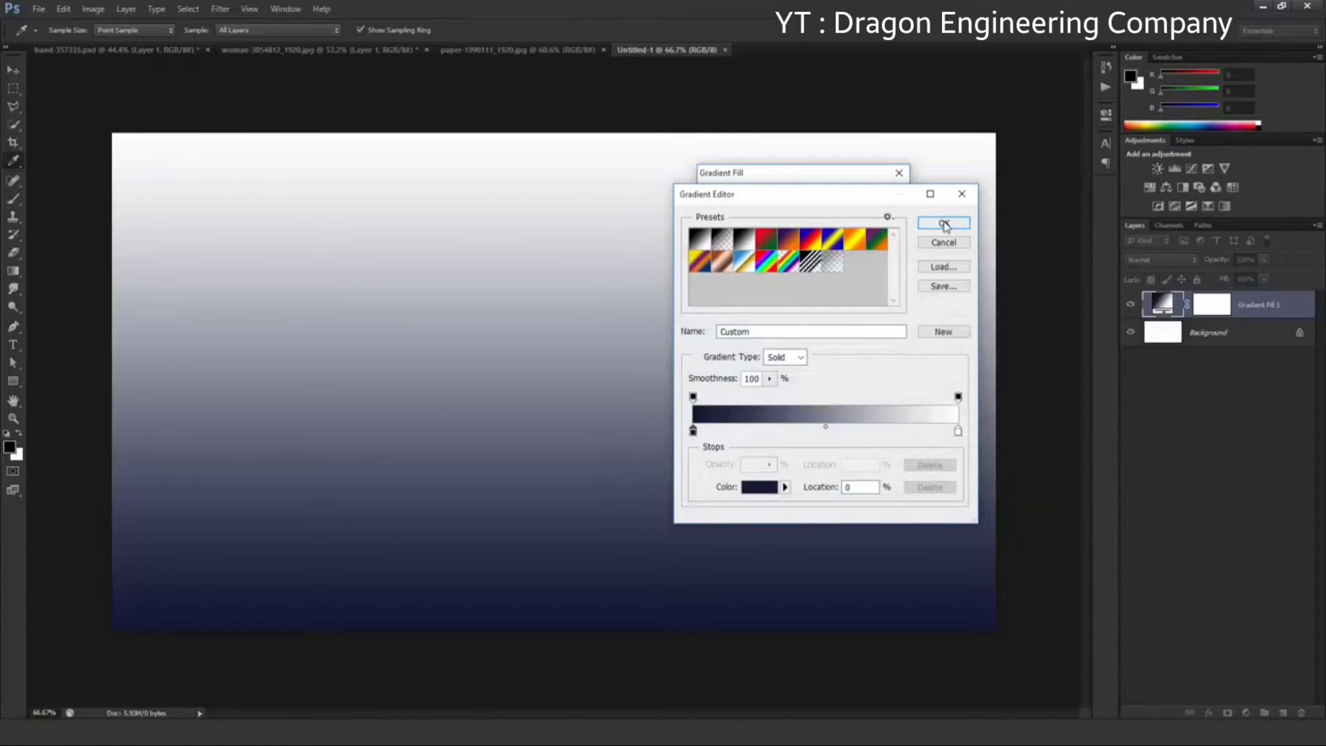
click(944, 224)
Make the gradient fill radial and reversed with a scale of 278%, and toggle its layer's visibility to compare
click(801, 221)
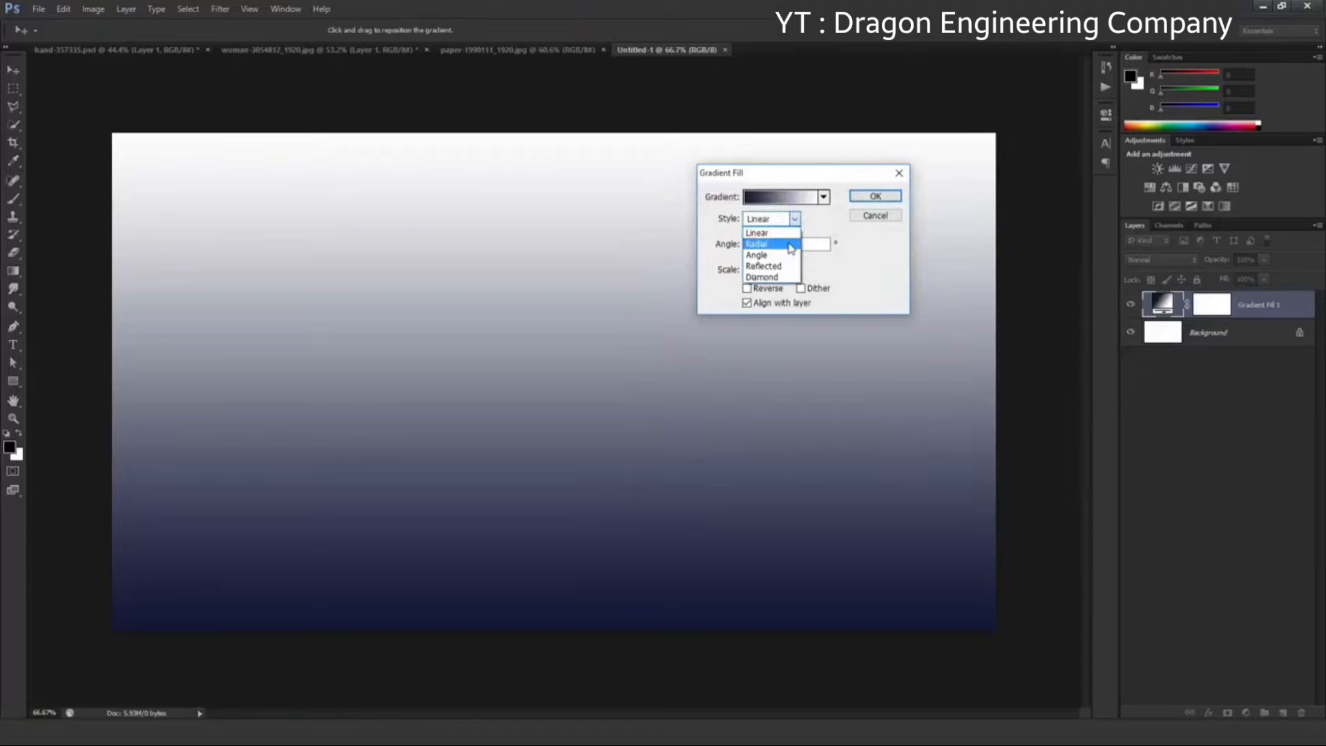
click(791, 245)
click(775, 289)
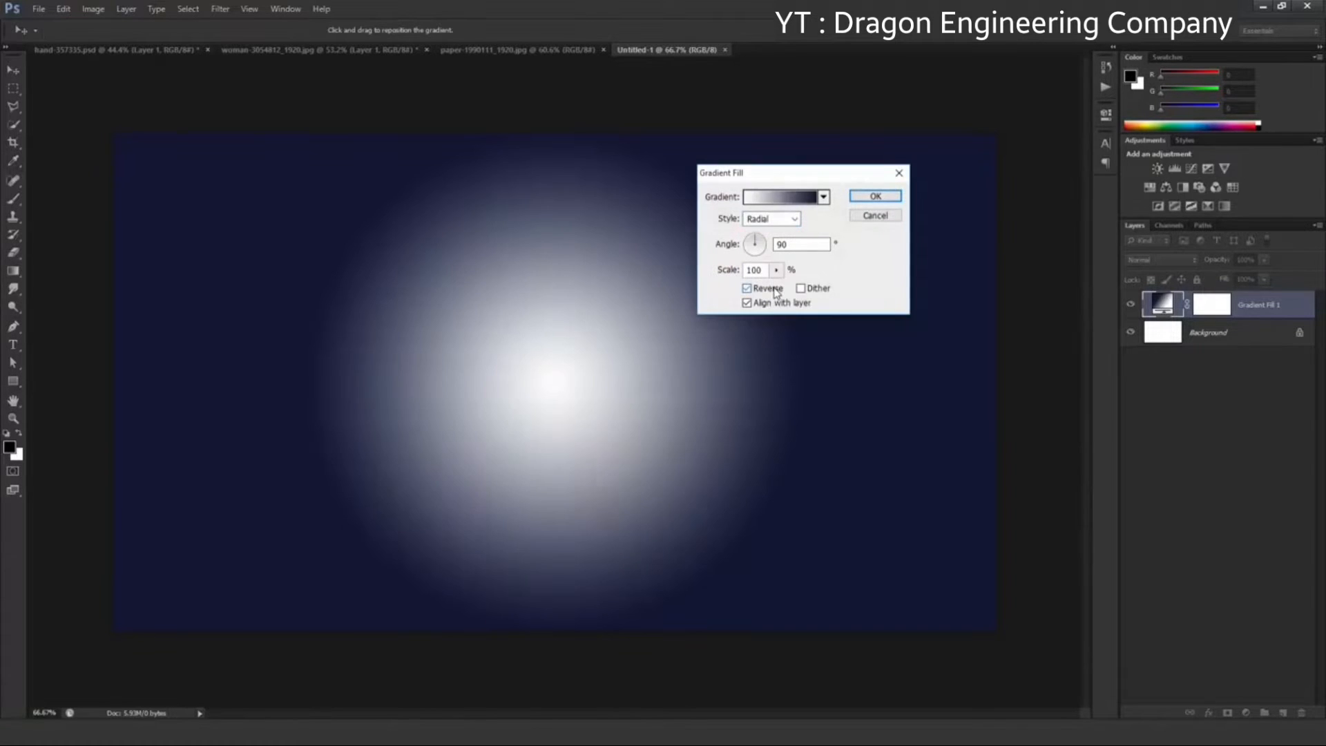
click(777, 271)
drag(785, 290, 790, 291)
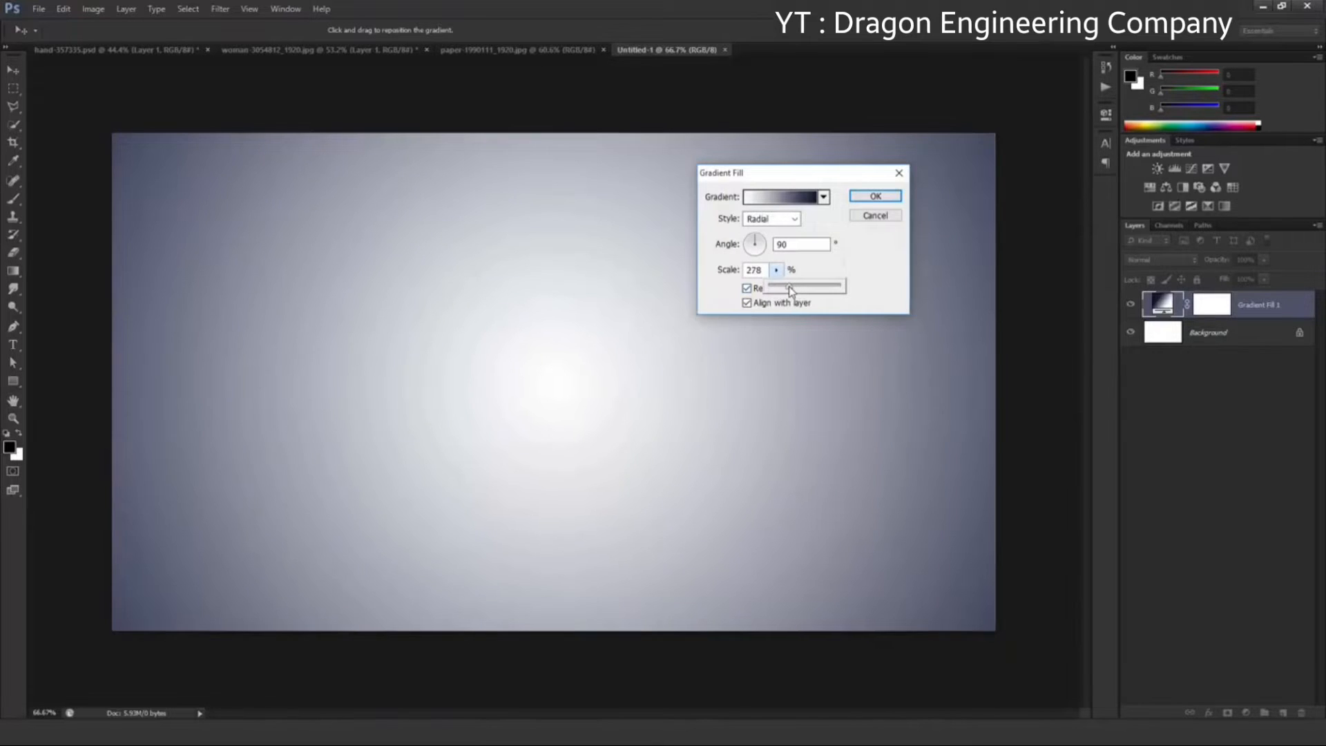
click(872, 198)
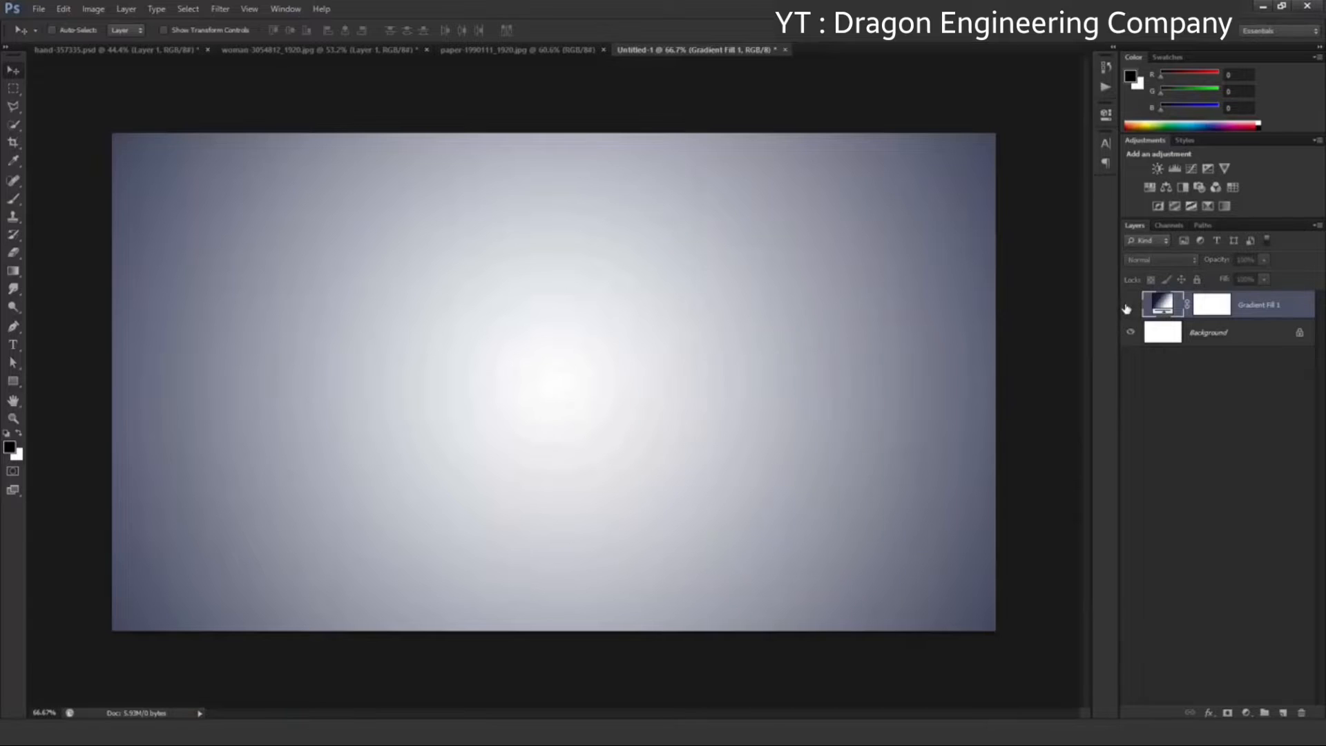
click(1129, 305)
click(1128, 307)
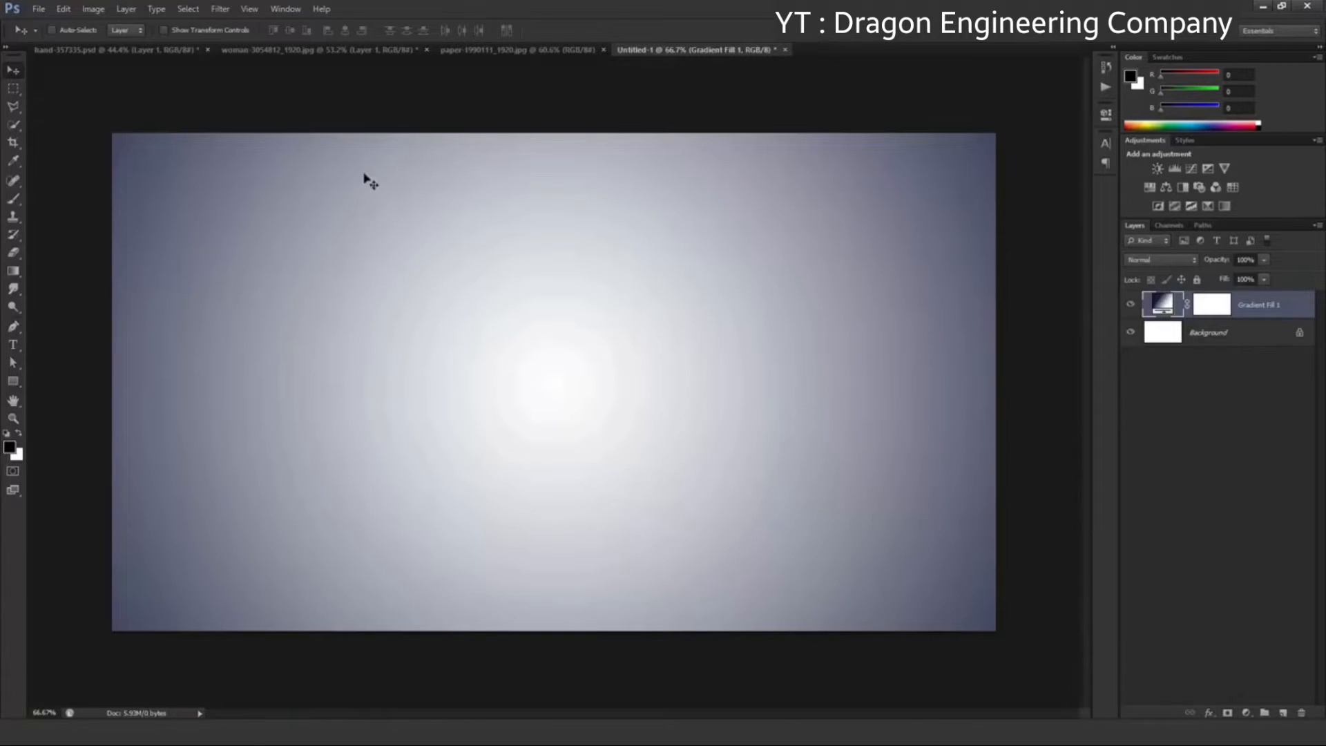
Bring the cut-out hand from hand-357335.psd into the Untitled-1 composition and convert its layer to a smart object
click(197, 54)
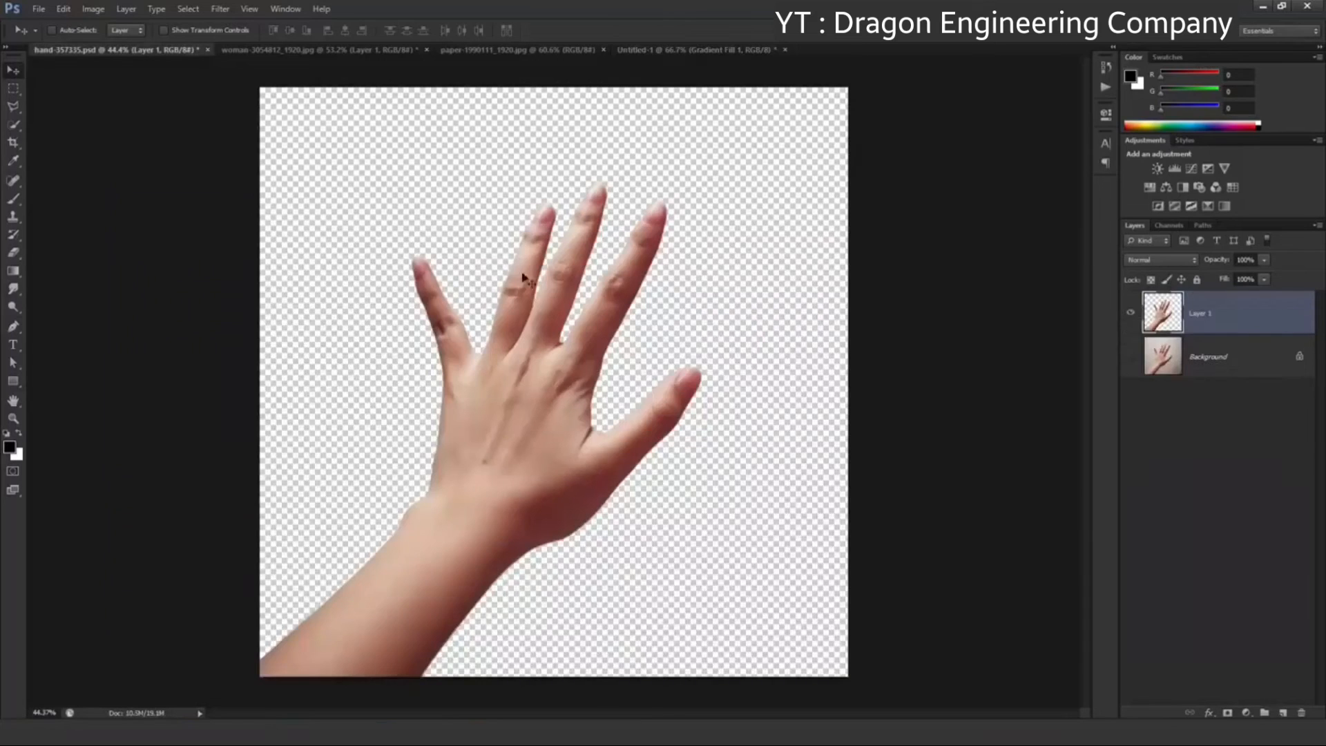
drag(542, 309, 518, 289)
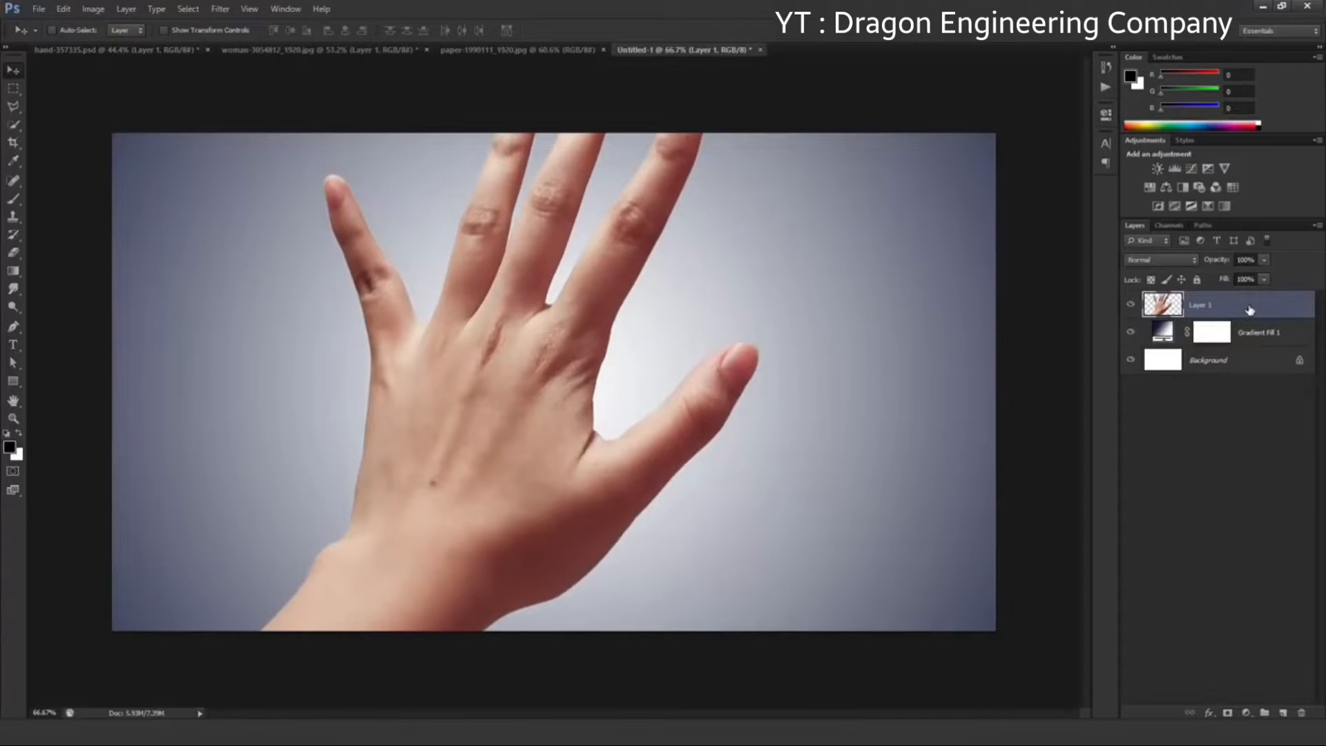
right_click(1250, 310)
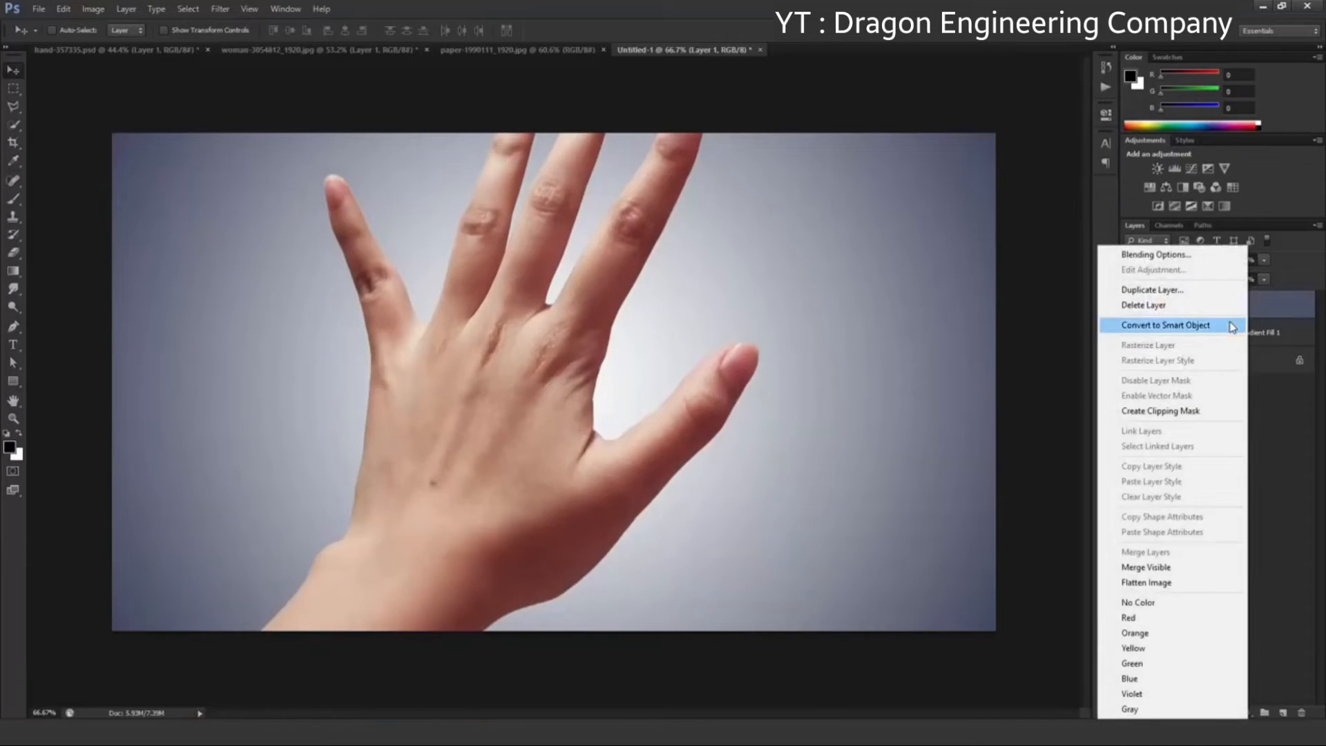
click(1233, 326)
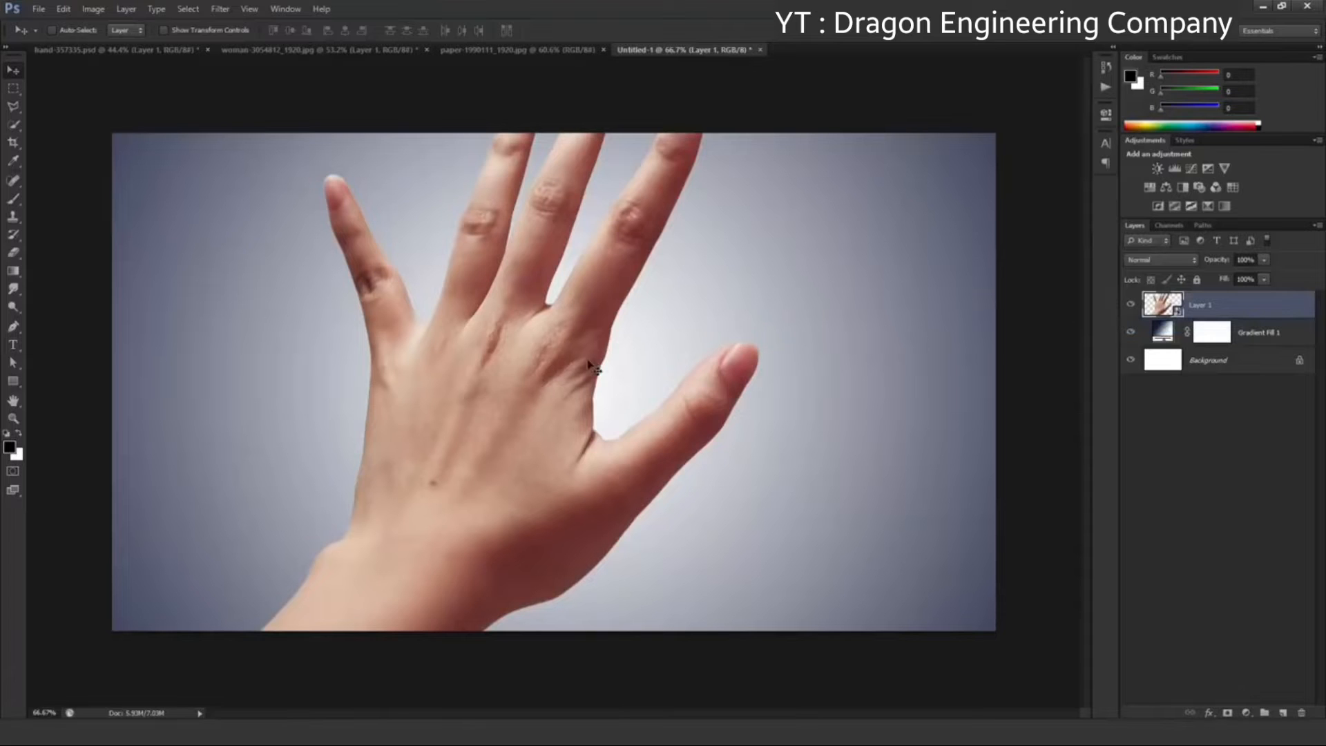
Scale the hand down to about 67% and position it near the middle with the wrist ending at the canvas's lower edge
drag(592, 366, 585, 306)
key(ctrl+t)
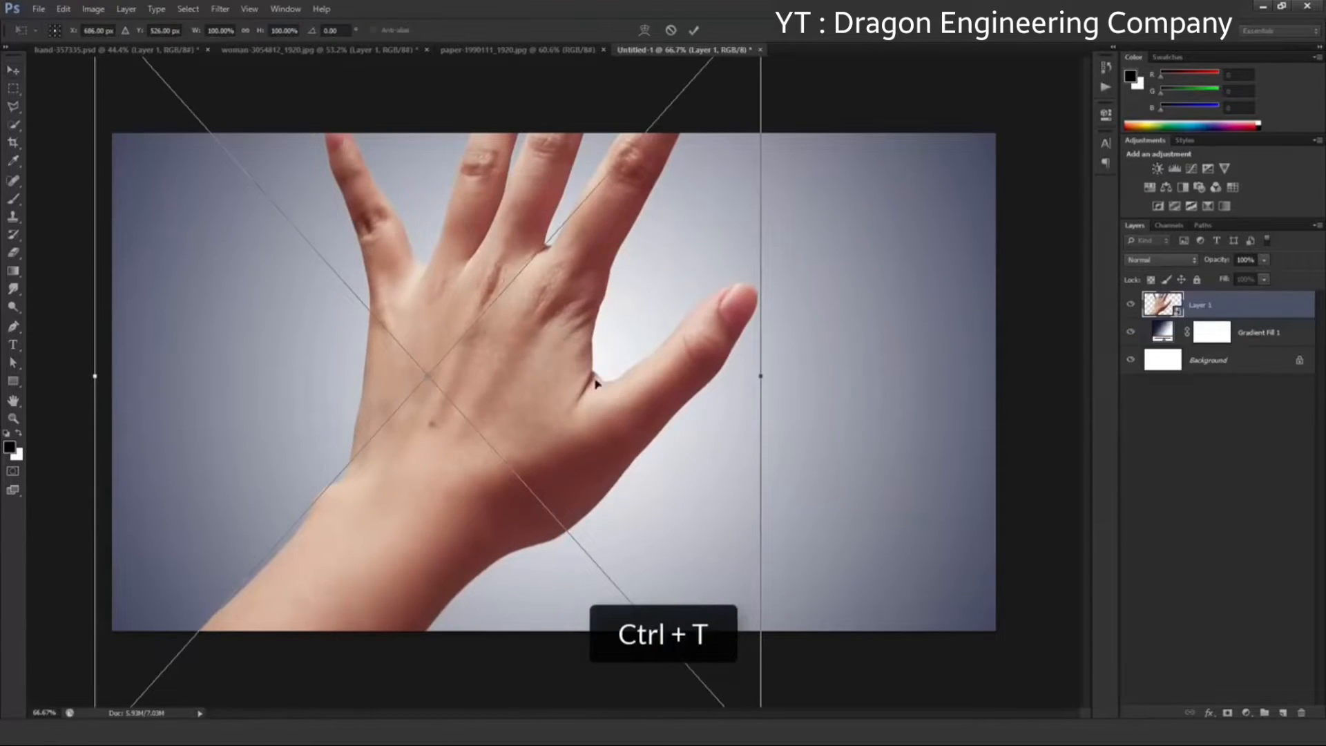
drag(596, 384, 614, 317)
key(shift+alt)
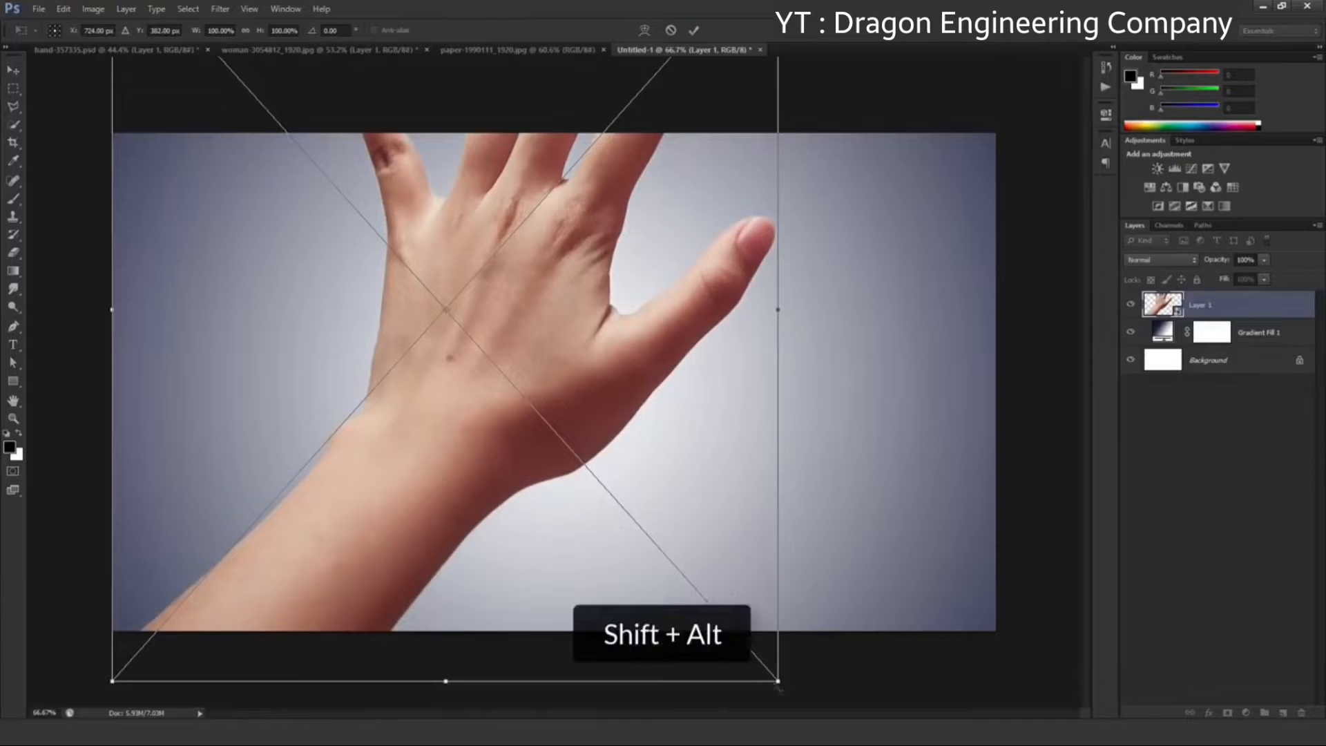
drag(778, 684, 666, 557)
drag(594, 424, 657, 499)
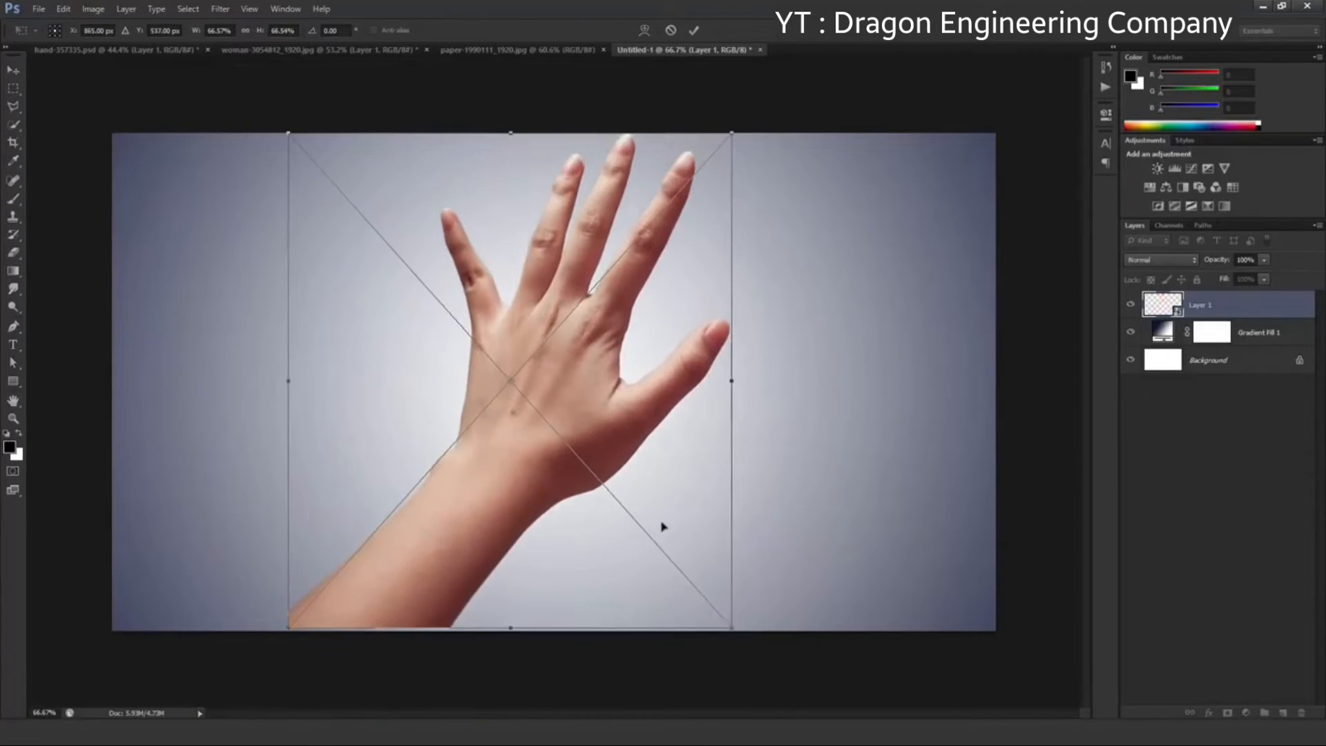
mouse_move(731, 629)
mouse_down()
mouse_move(774, 673)
mouse_move(740, 631)
mouse_up()
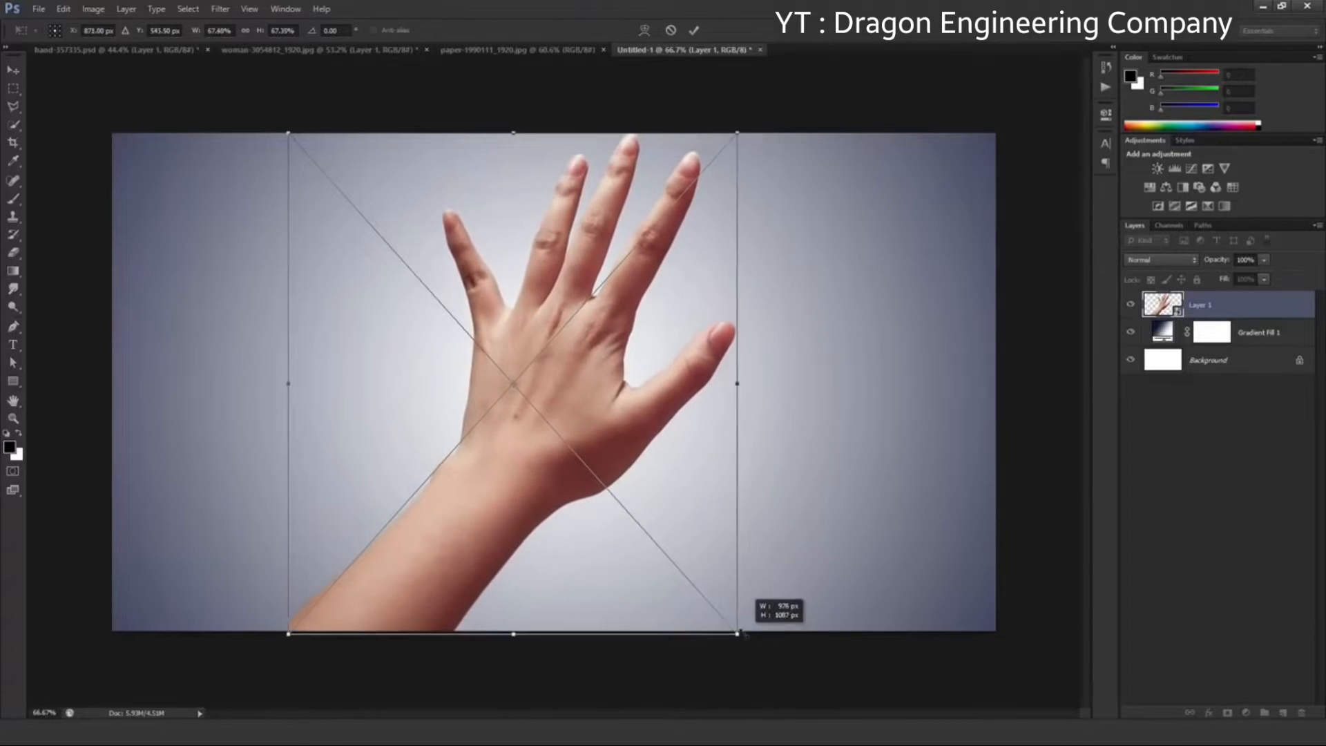
drag(664, 438, 657, 438)
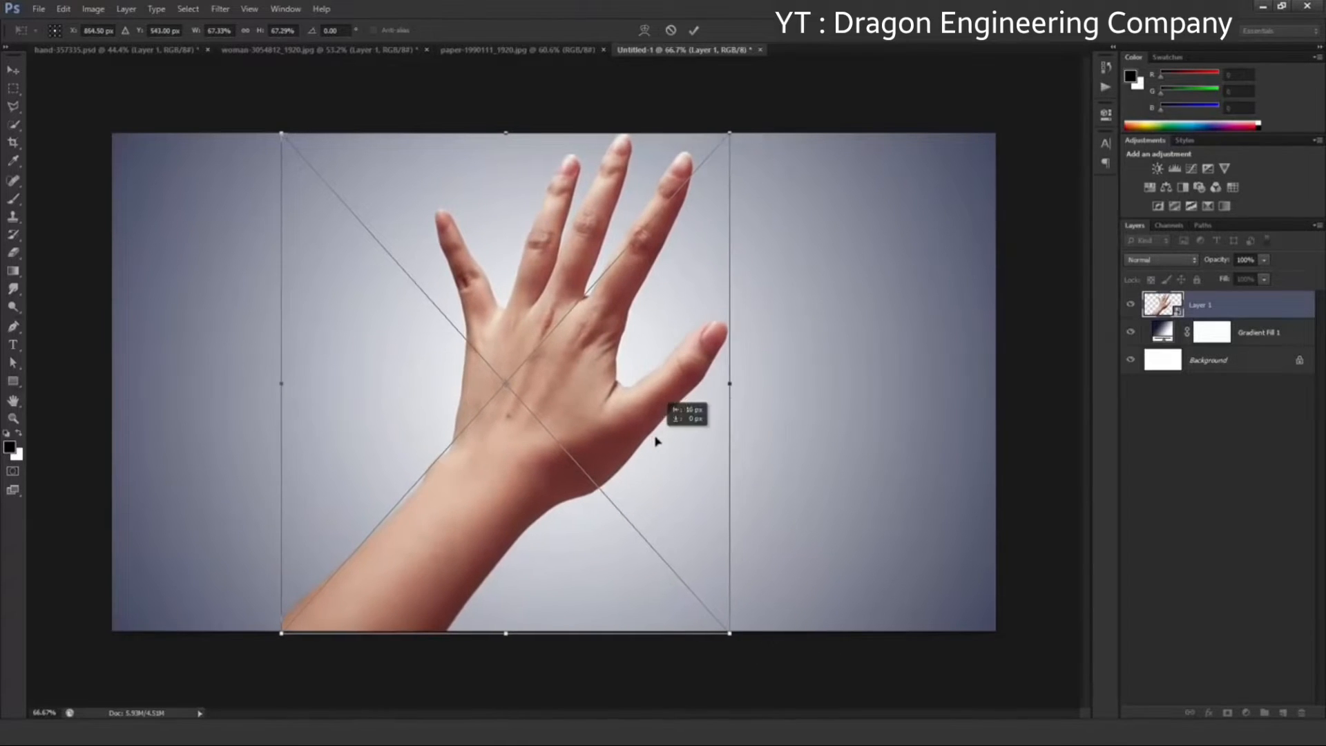
click(695, 31)
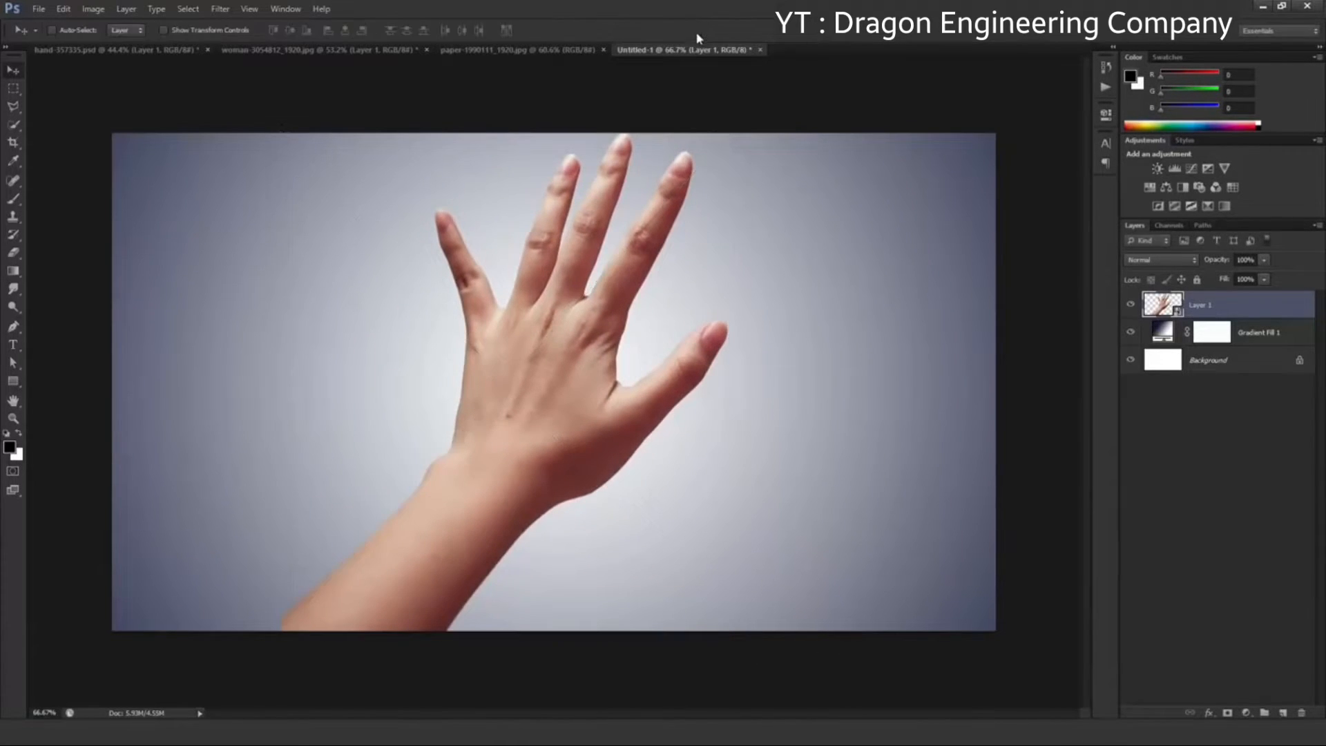
Bring the cut-out head from the woman image into Untitled-1 above the hand and convert its layer to a smart object
click(388, 50)
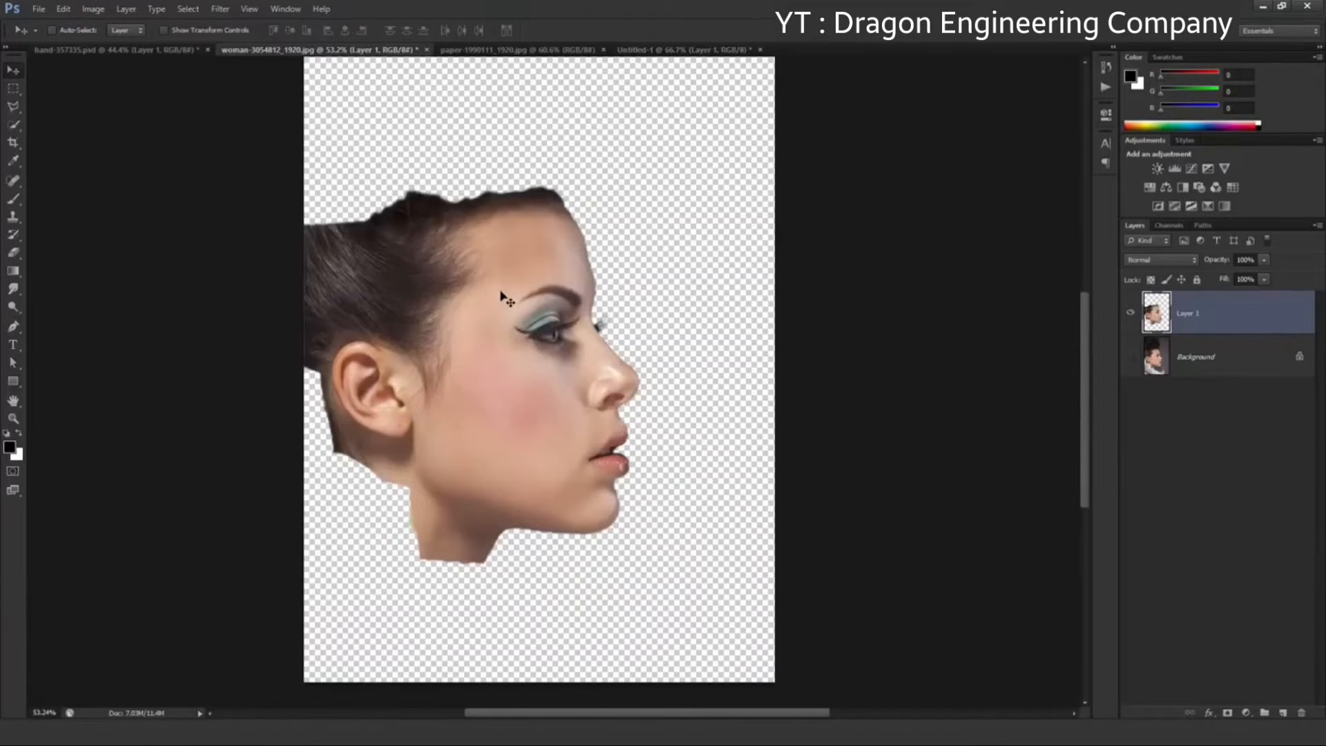
drag(506, 299, 444, 302)
drag(477, 360, 494, 335)
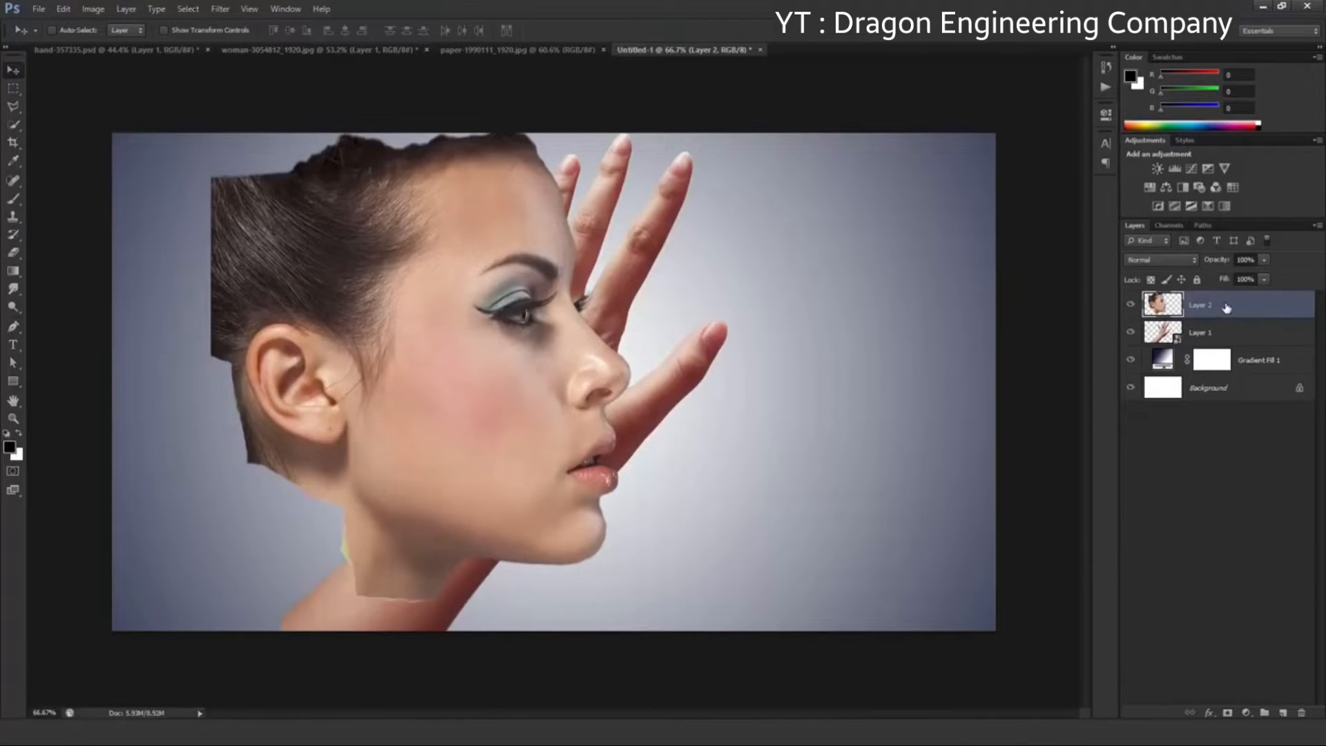
right_click(1227, 307)
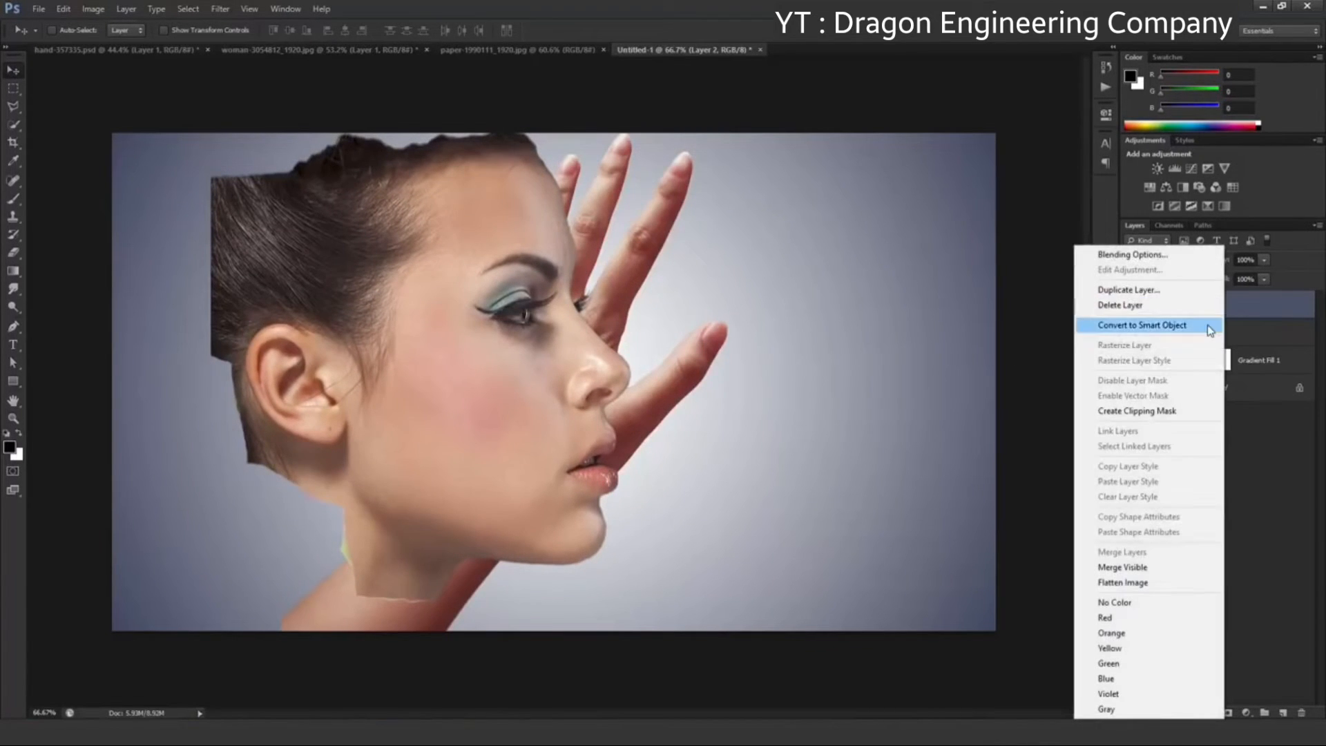
click(1208, 324)
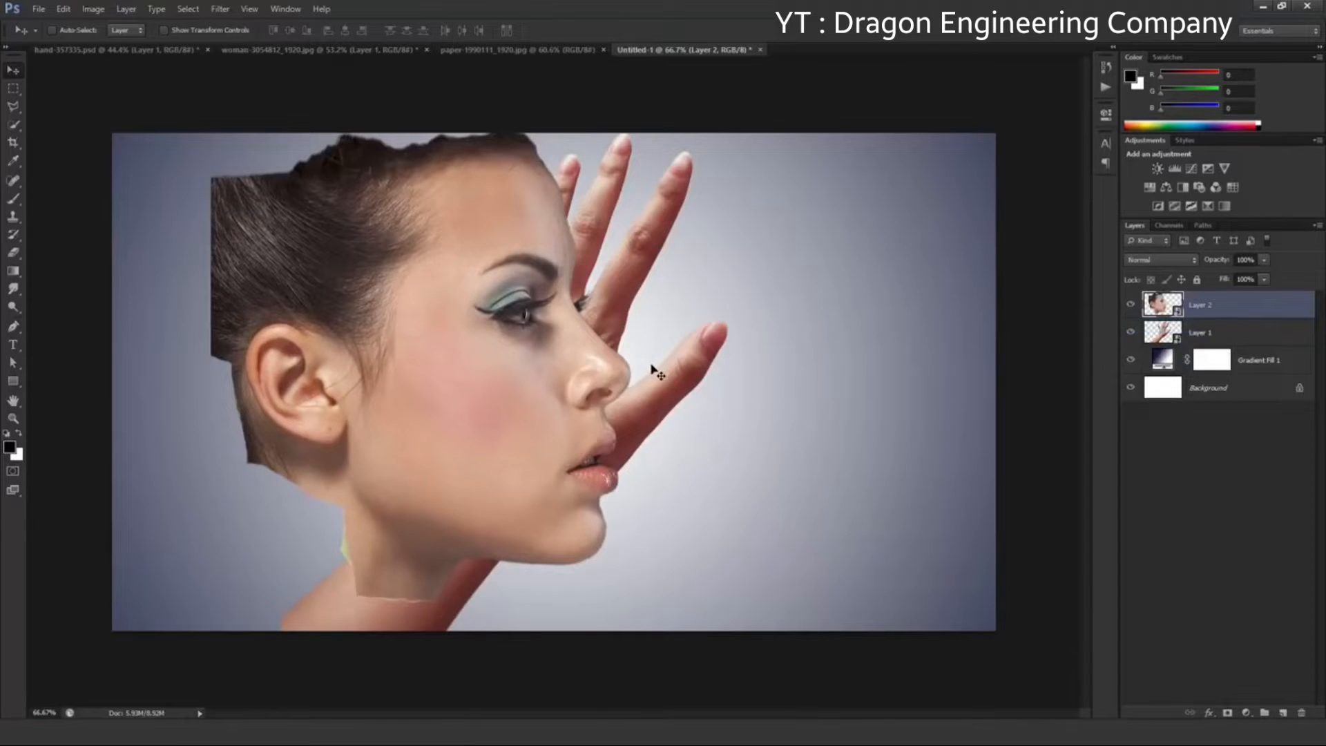
Flip the head horizontally, move it over the hand and scale it to about 95%
key(ctrl+t)
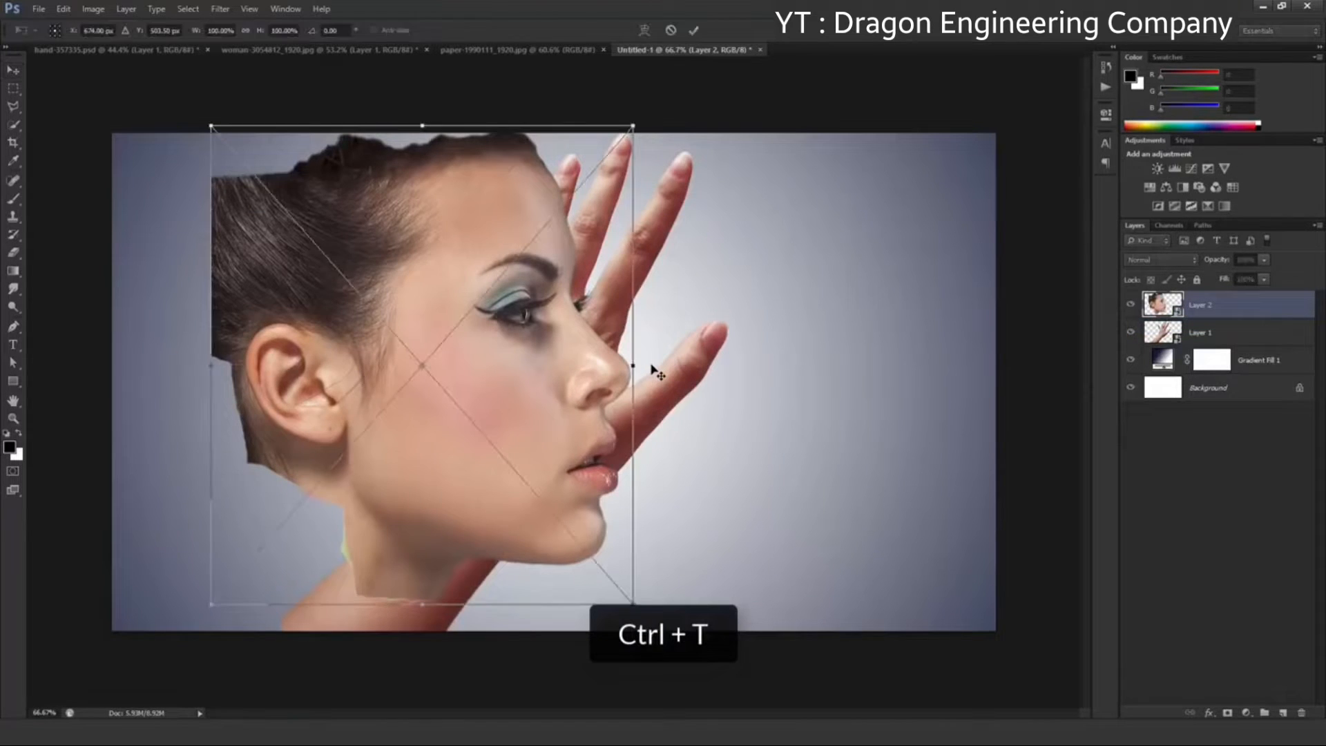
right_click(551, 404)
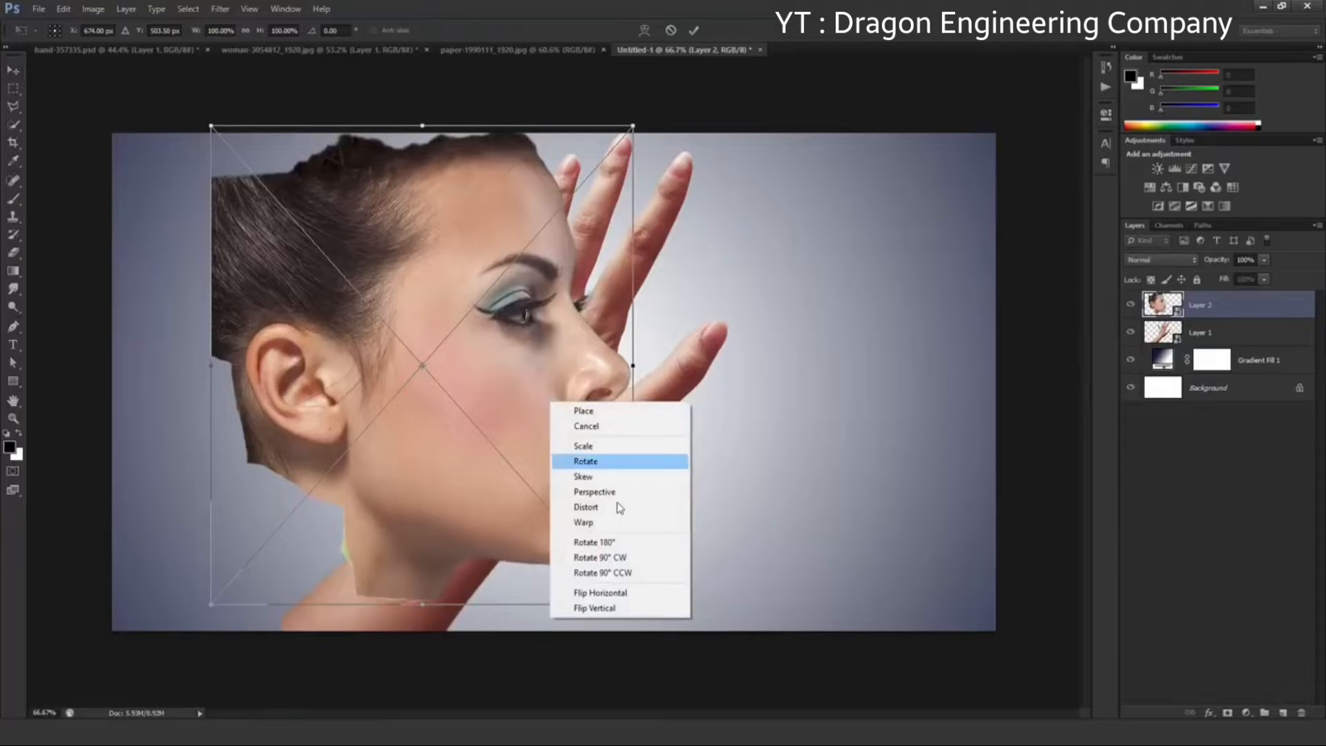
click(642, 595)
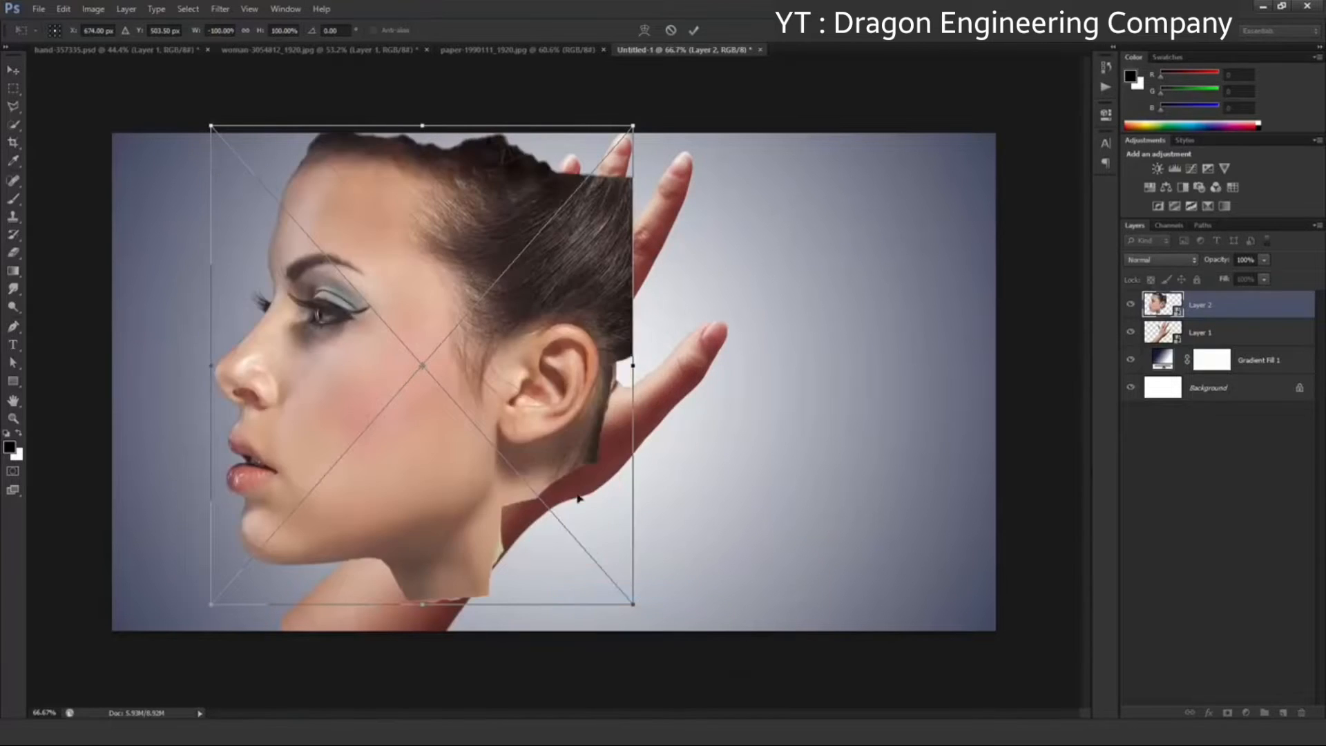
drag(541, 439, 616, 455)
drag(708, 612, 688, 588)
Lower the head layer's opacity to 54%, align the head over the hand and scale it to about 92%
click(1265, 260)
drag(1264, 274, 1235, 276)
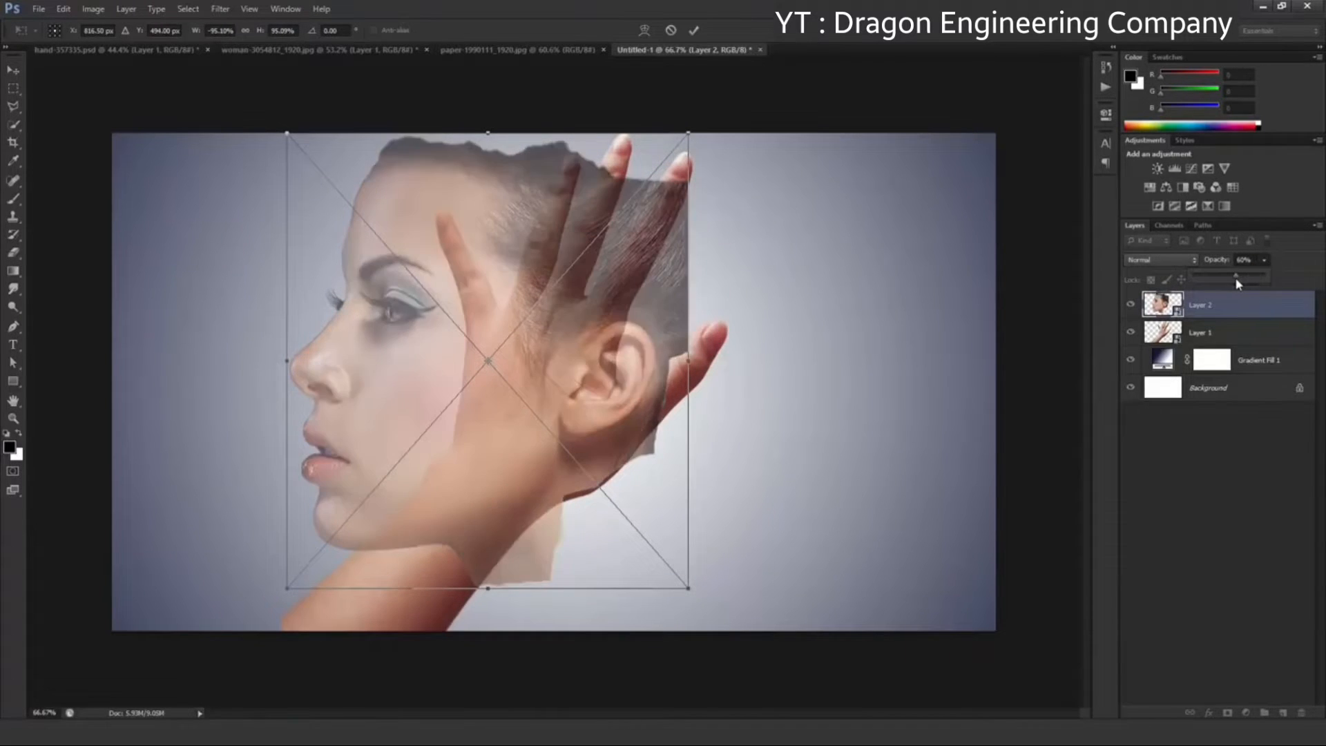
click(1220, 310)
drag(609, 462, 590, 467)
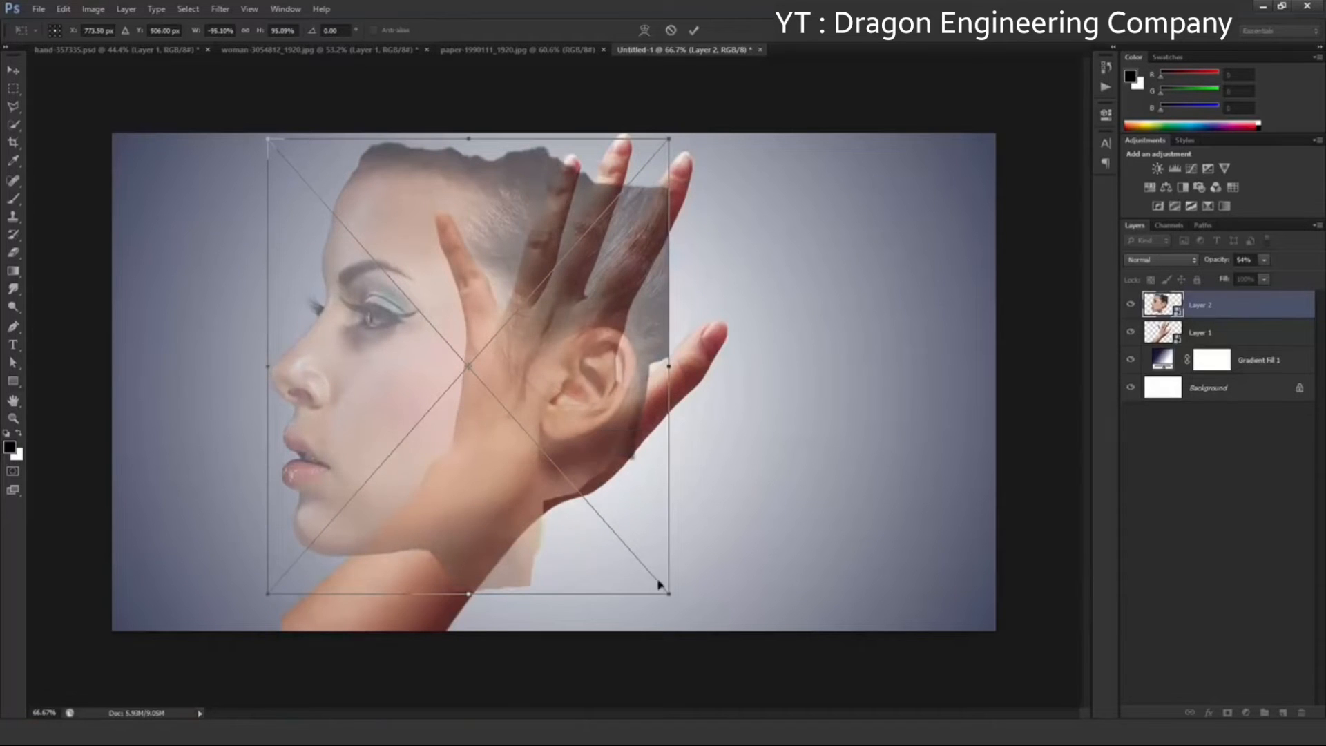
drag(668, 597, 657, 581)
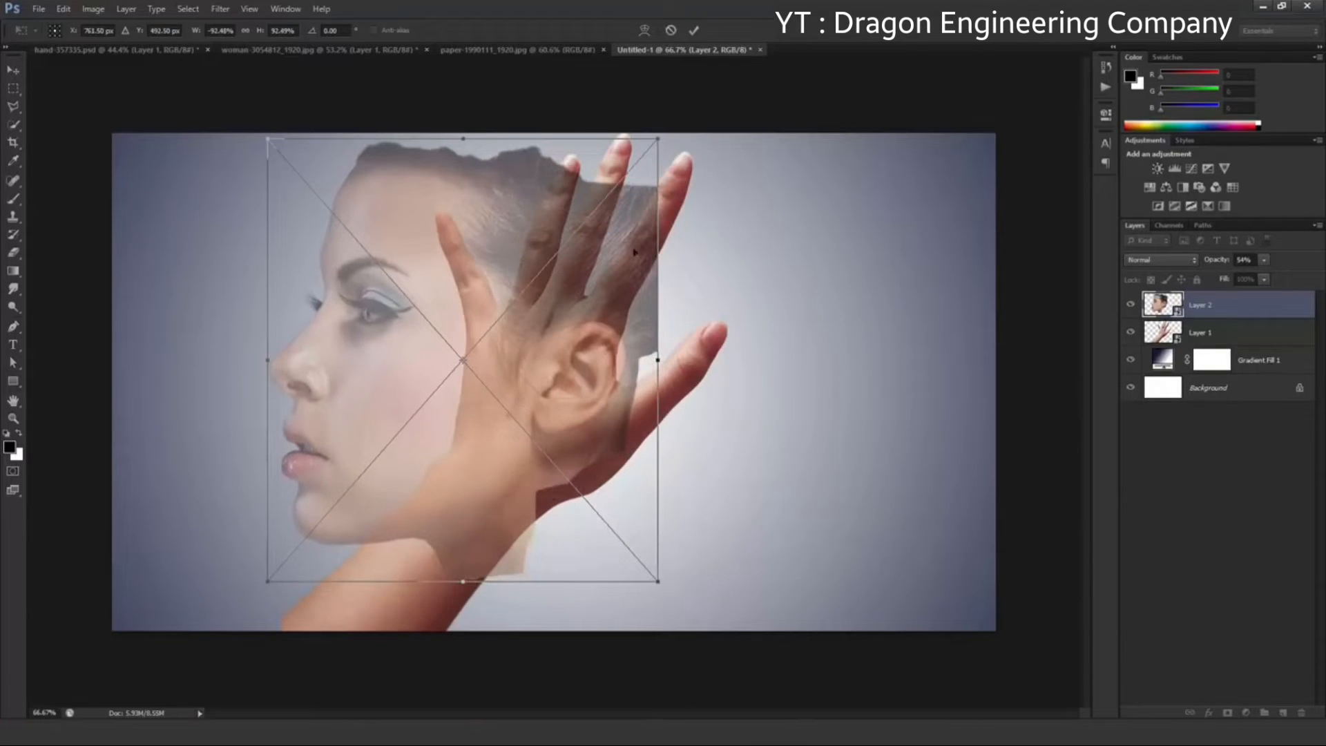
click(699, 30)
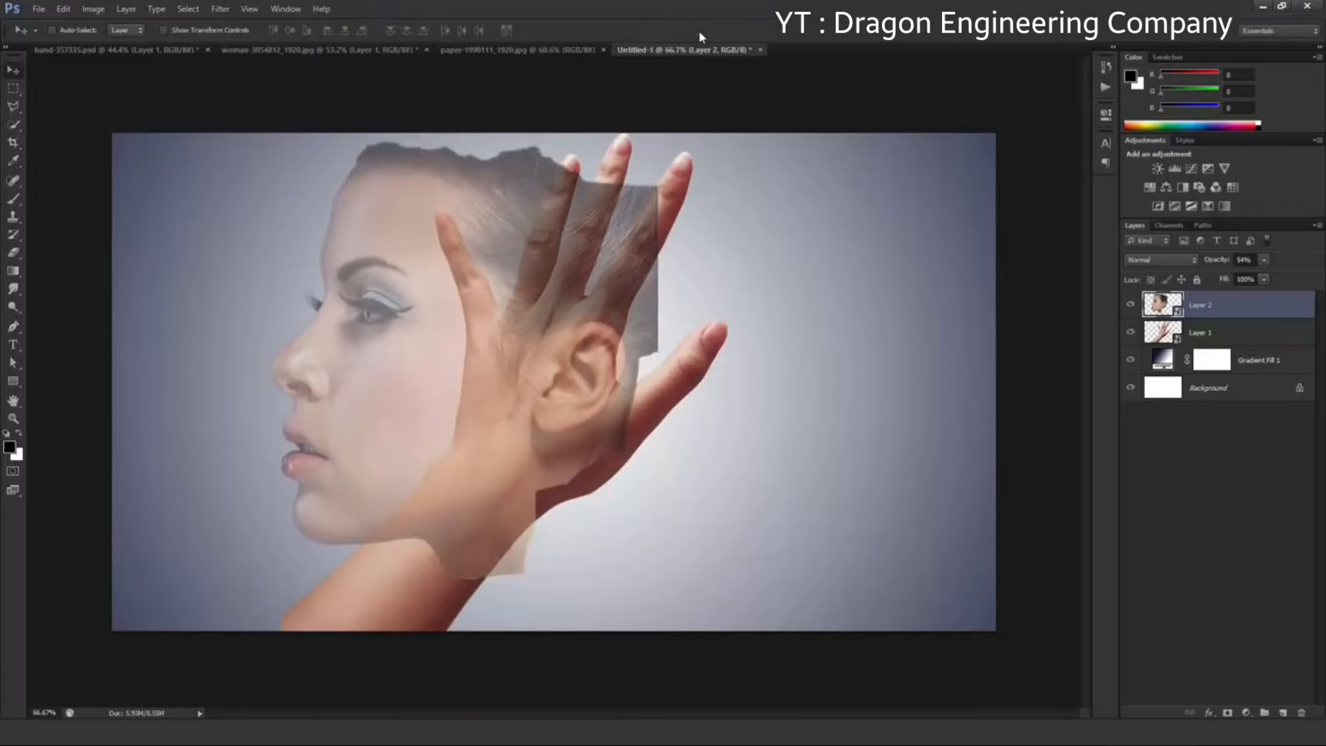
Rotate the hand on Layer 1 about 25° clockwise beneath the semi-transparent head
click(1208, 331)
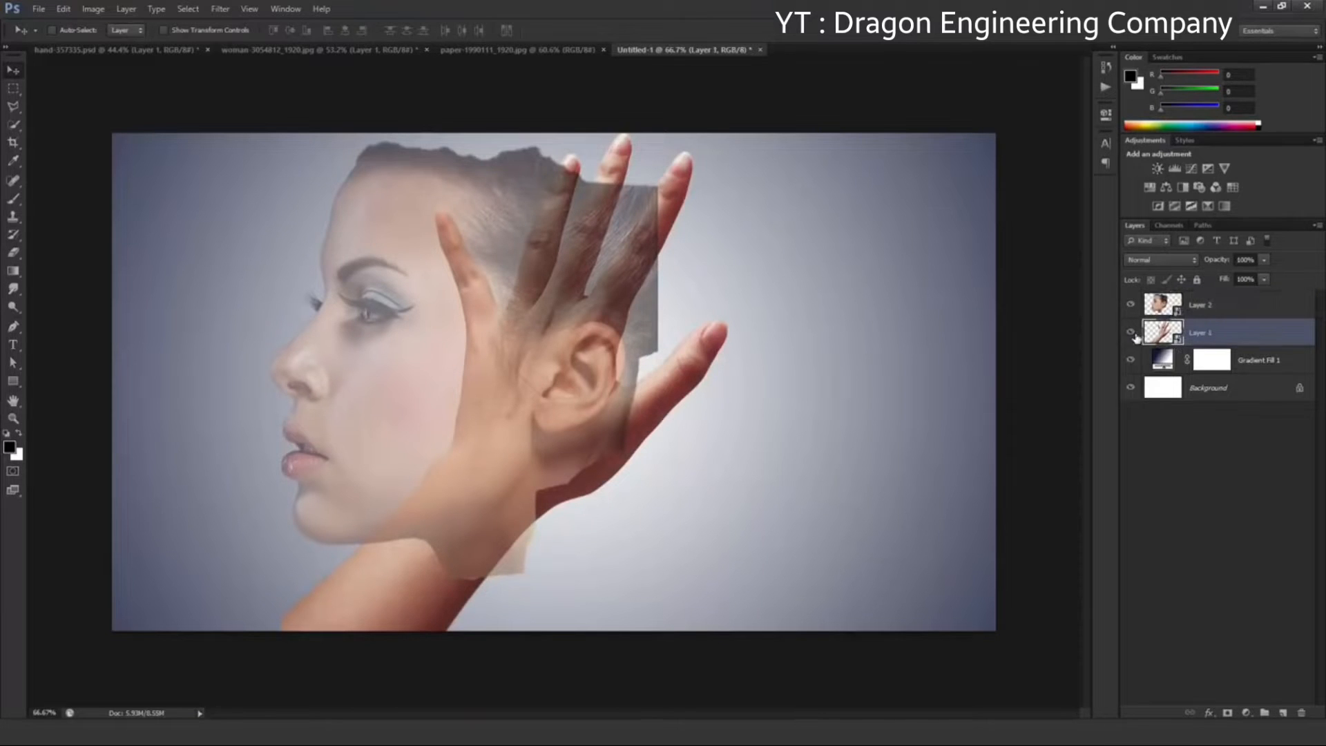
click(1134, 333)
click(1134, 334)
key(ctrl+t)
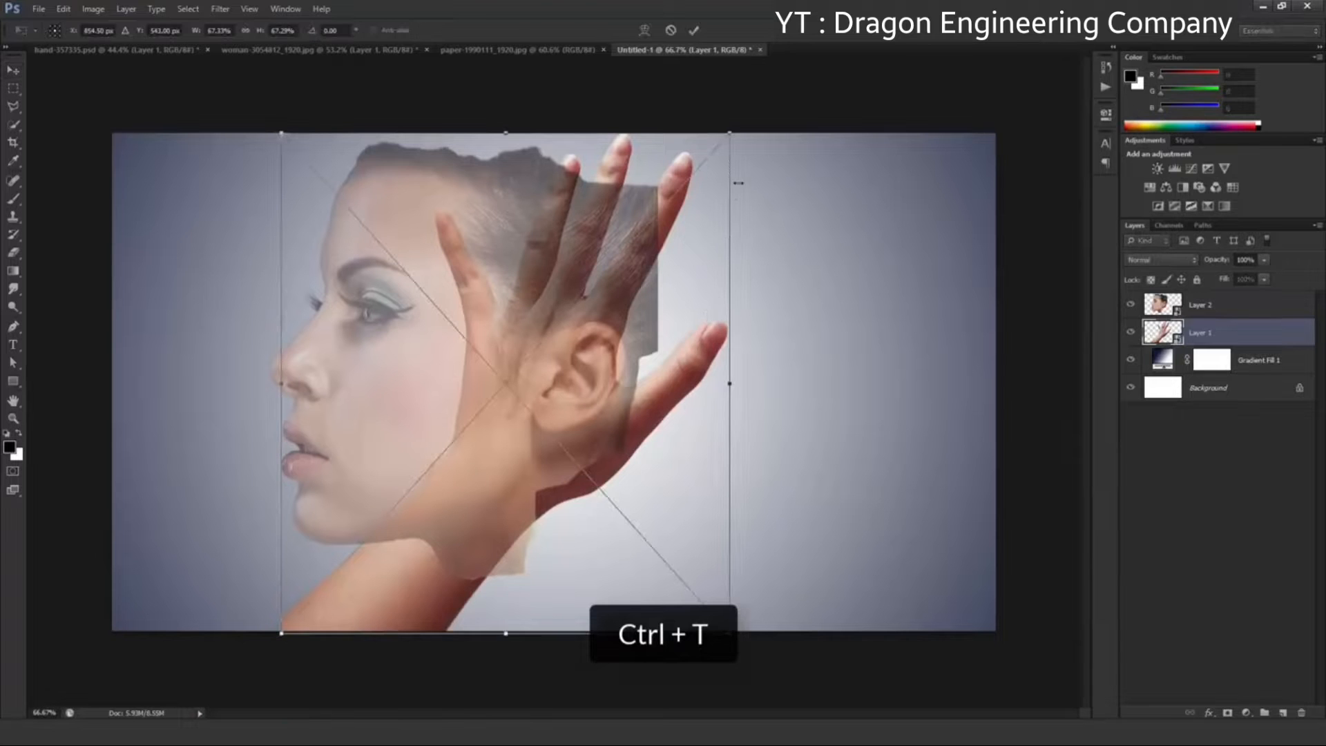
drag(754, 129, 798, 210)
drag(838, 341, 843, 252)
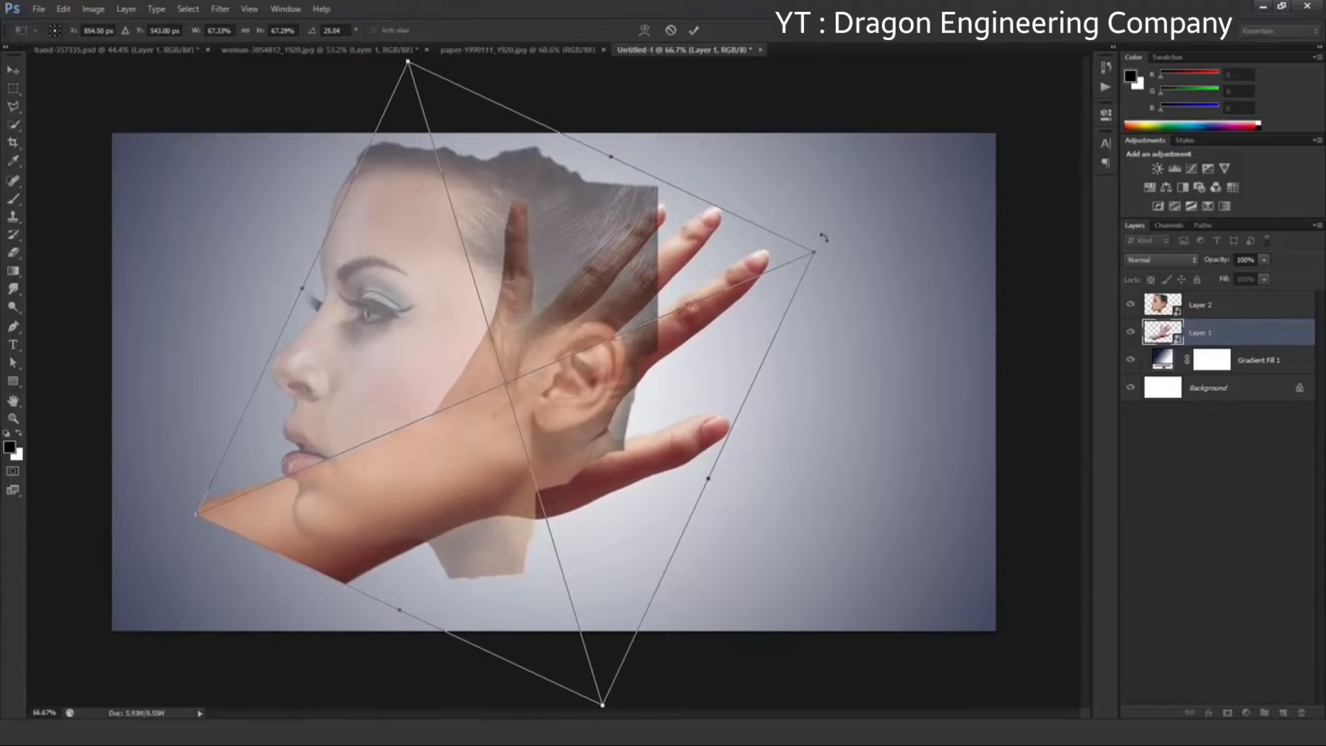
click(694, 31)
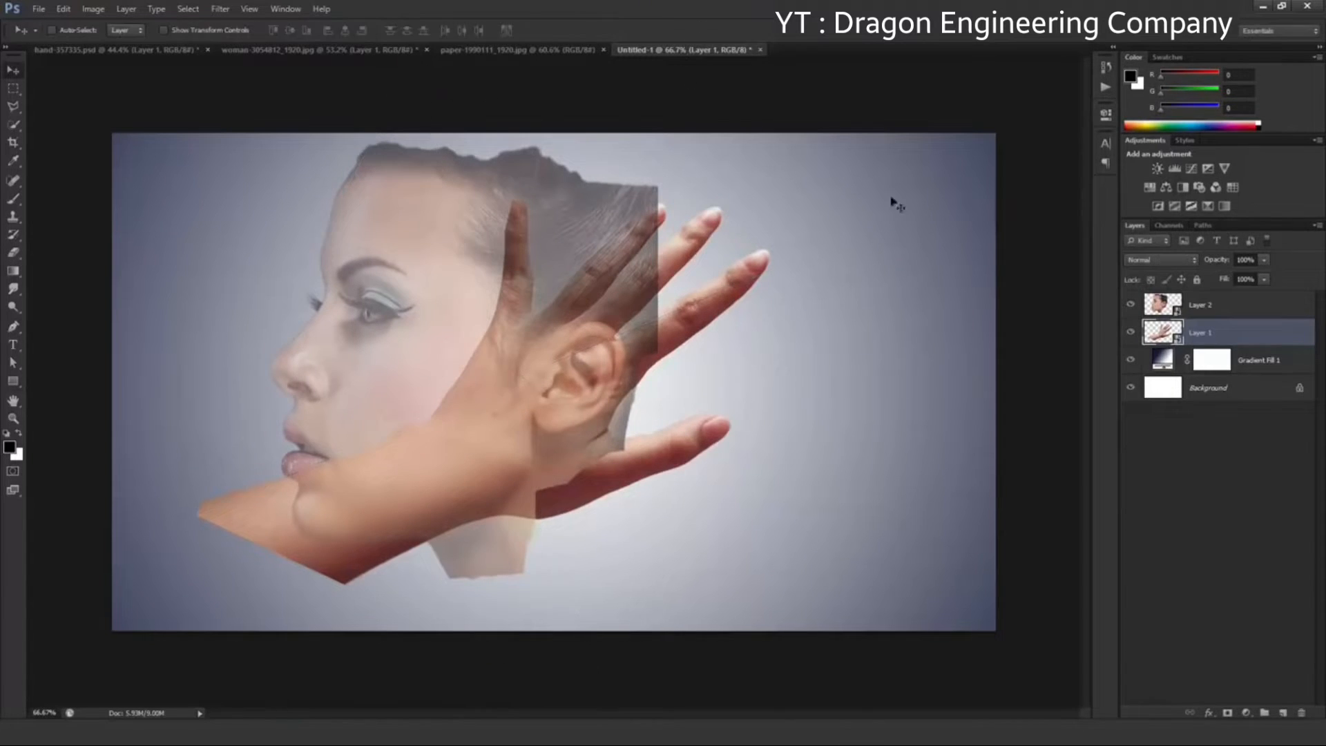
Move the semi-transparent head on Layer 2 onto the palm and scale it to about 81%
click(1194, 308)
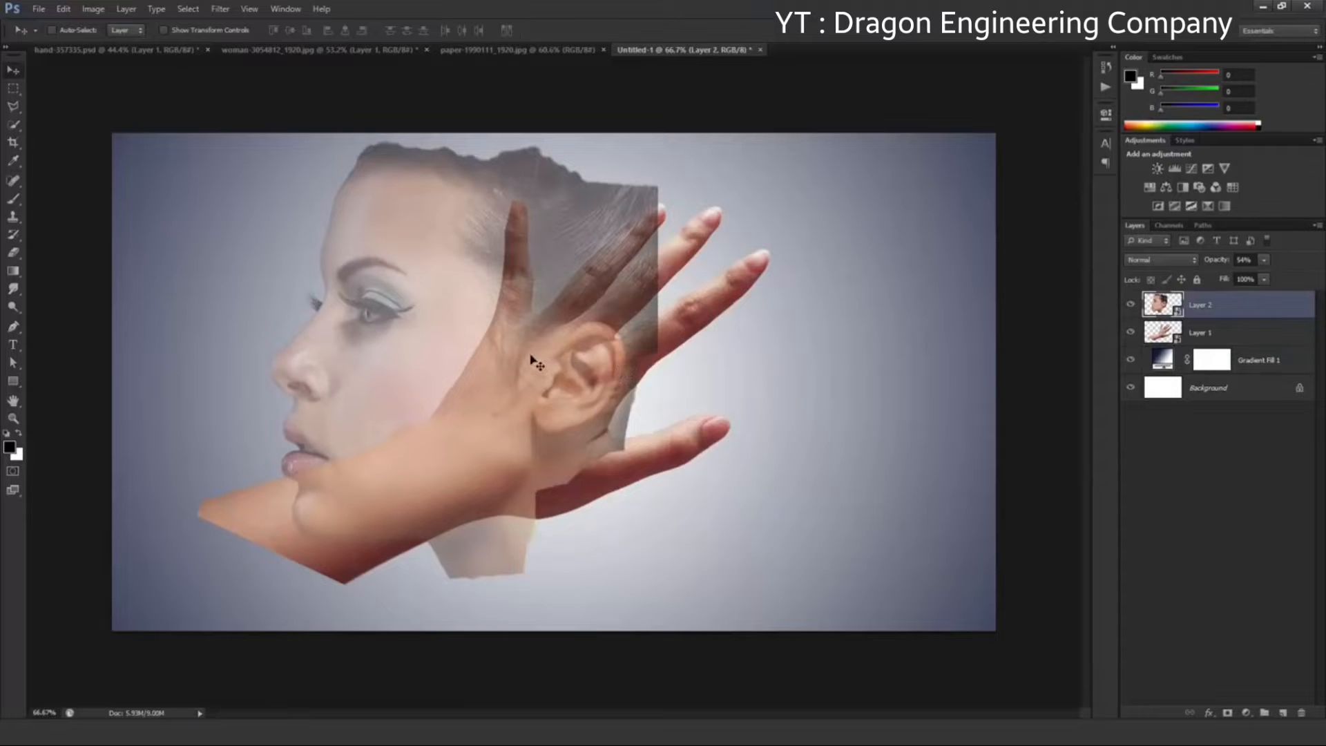
drag(549, 361, 679, 379)
key(ctrl+t)
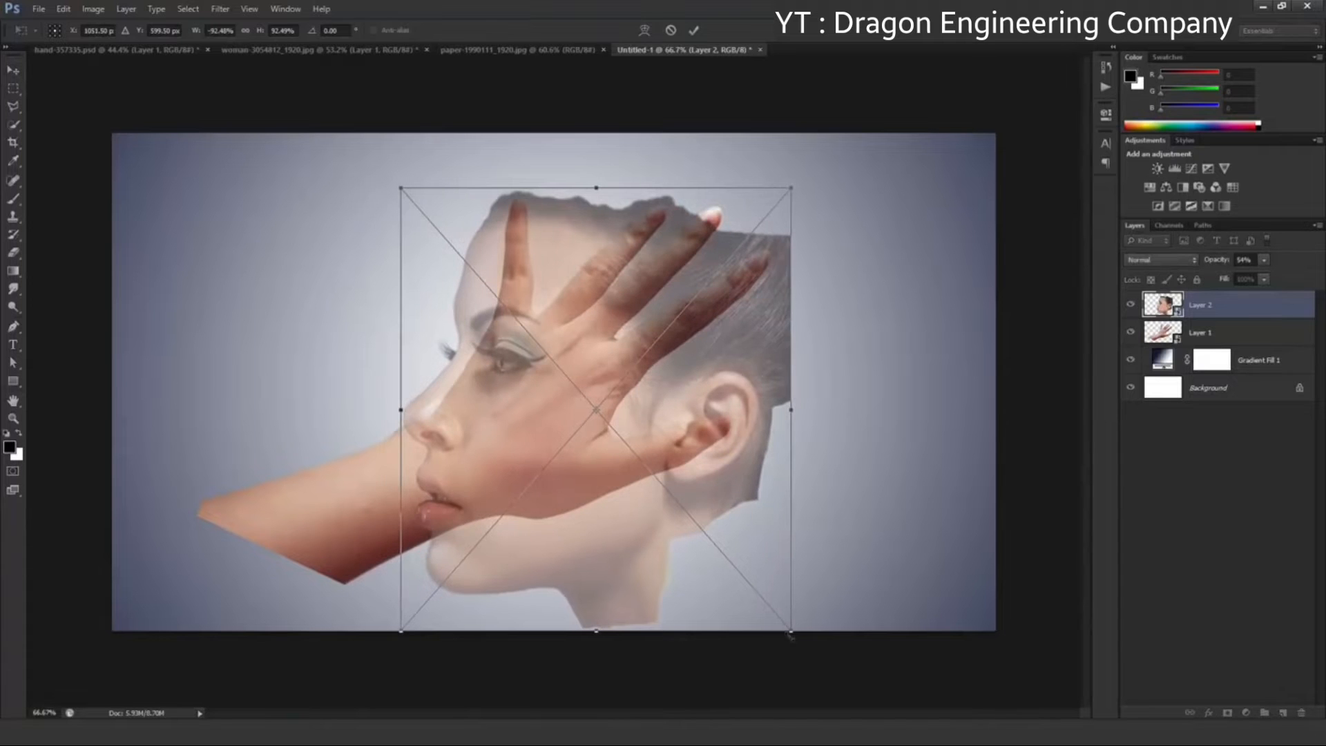
drag(791, 633, 743, 576)
drag(659, 435, 681, 462)
scroll(525, 358, up, 3)
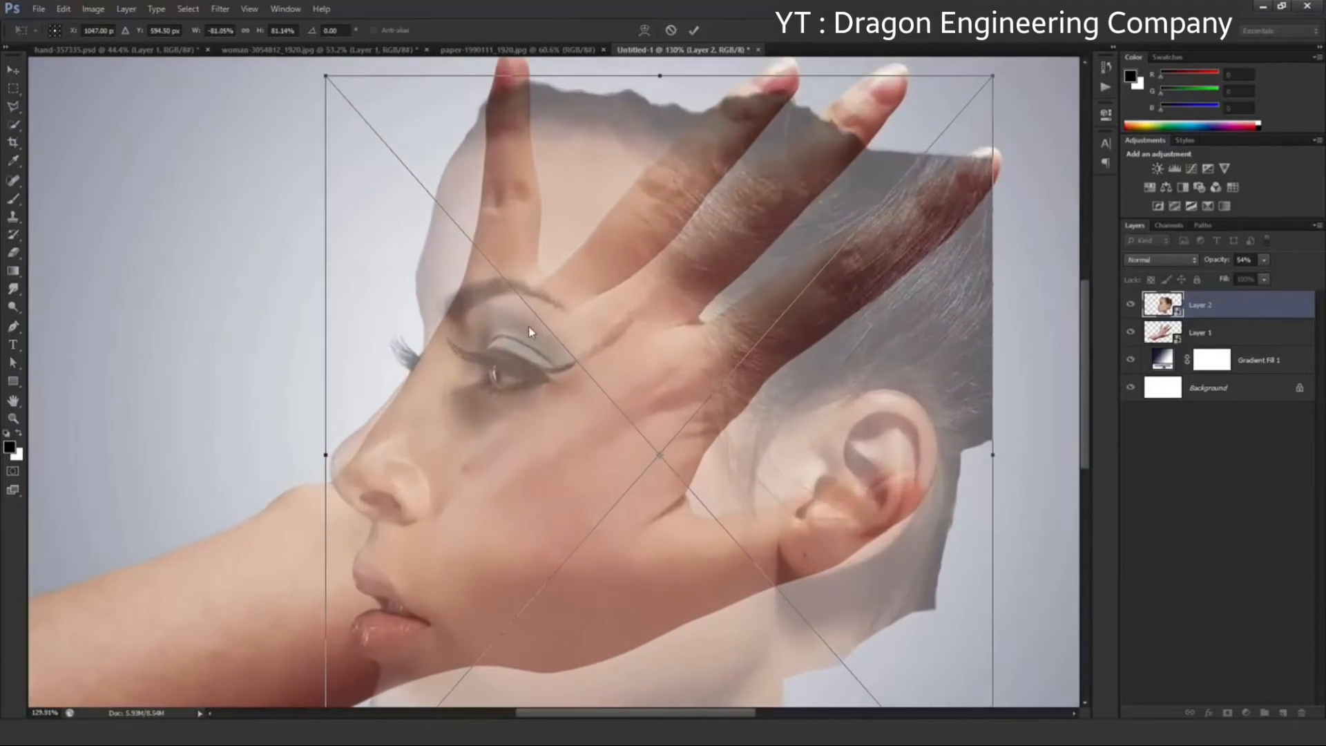
Align the head's forehead edge with the outer edge of the hand below the upright finger
drag(529, 326, 504, 433)
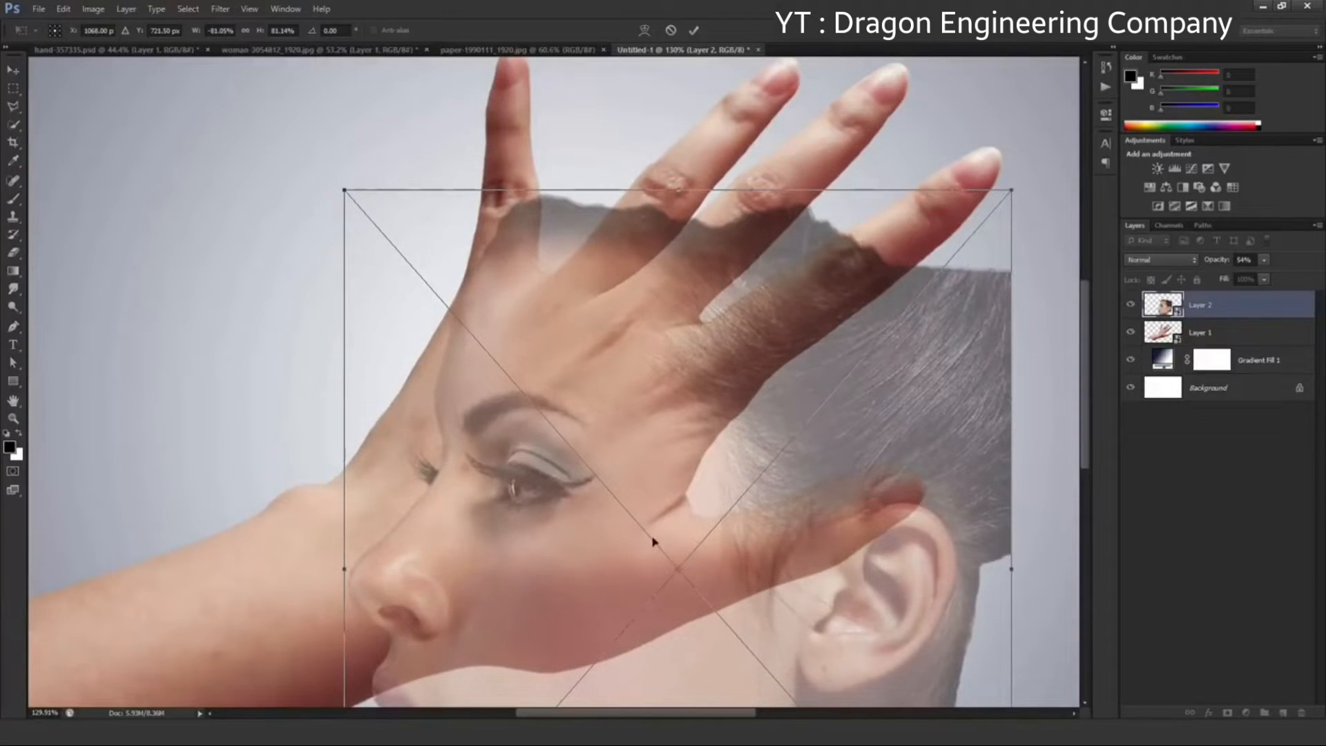
drag(679, 569, 472, 295)
scroll(447, 278, up, 3)
scroll(456, 289, up, 5)
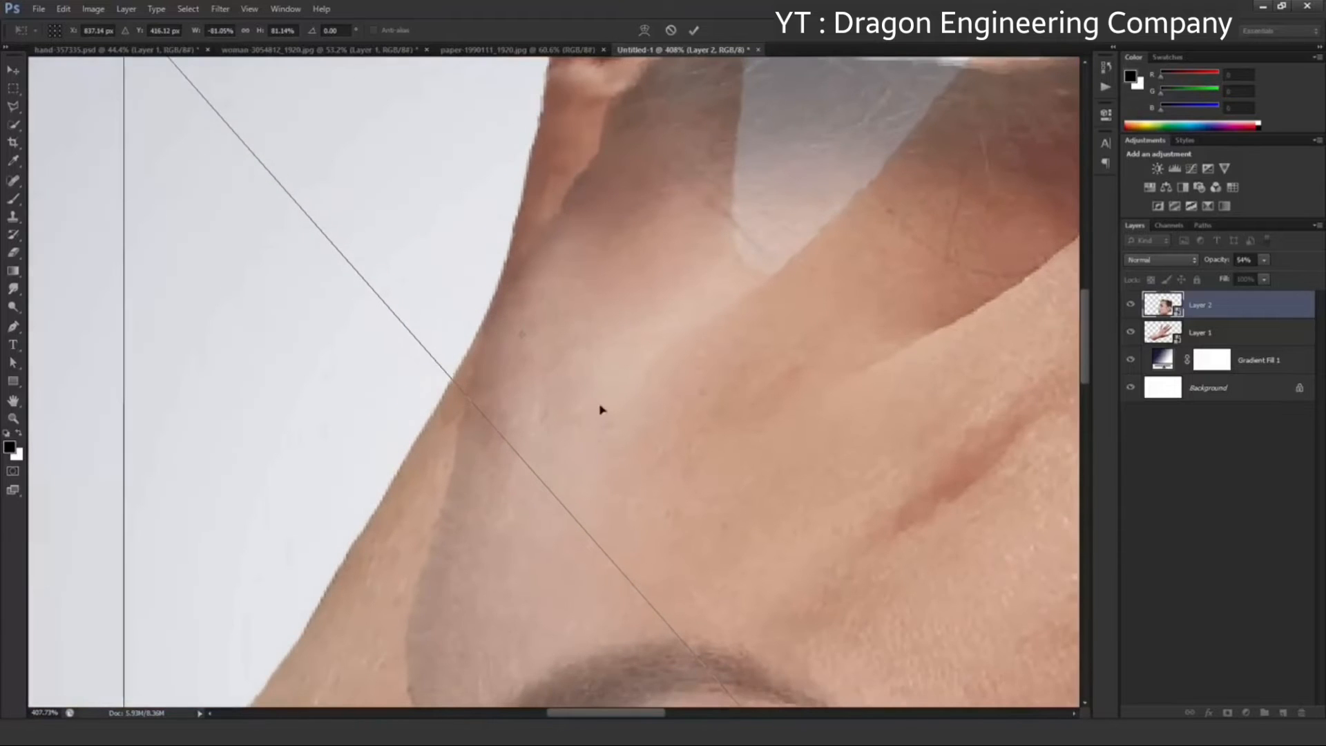
drag(521, 338, 496, 309)
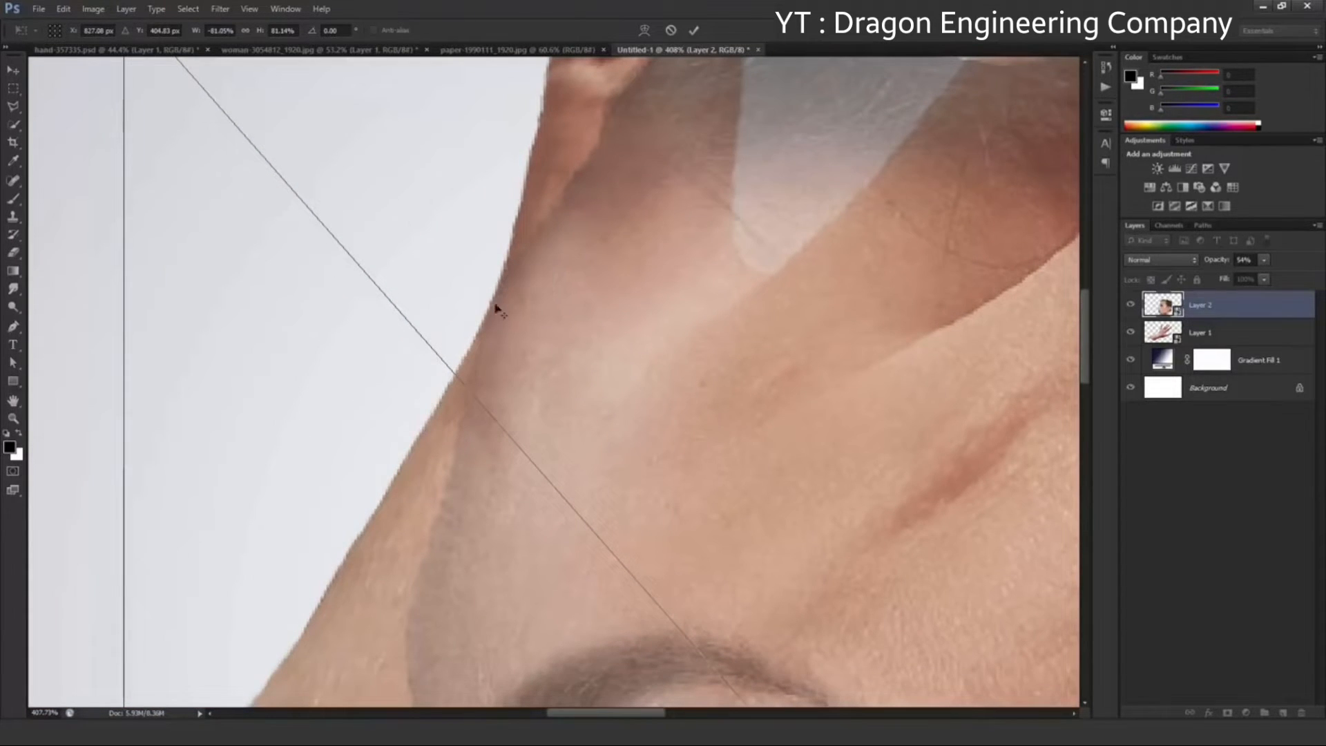
scroll(511, 333, down, 9)
drag(660, 468, 582, 309)
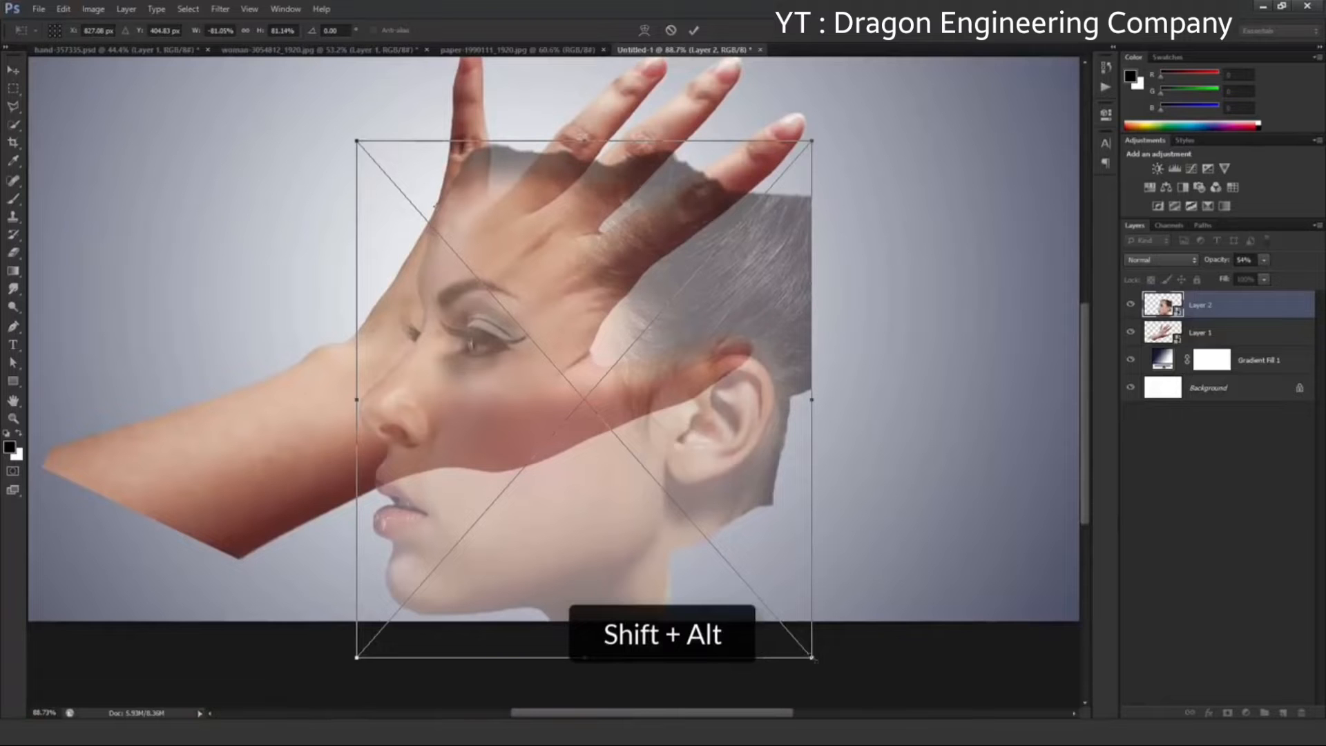
Scale the head to about 54% to fit the hand, apply the transform and restore Layer 2's opacity to 100%
drag(813, 659, 688, 508)
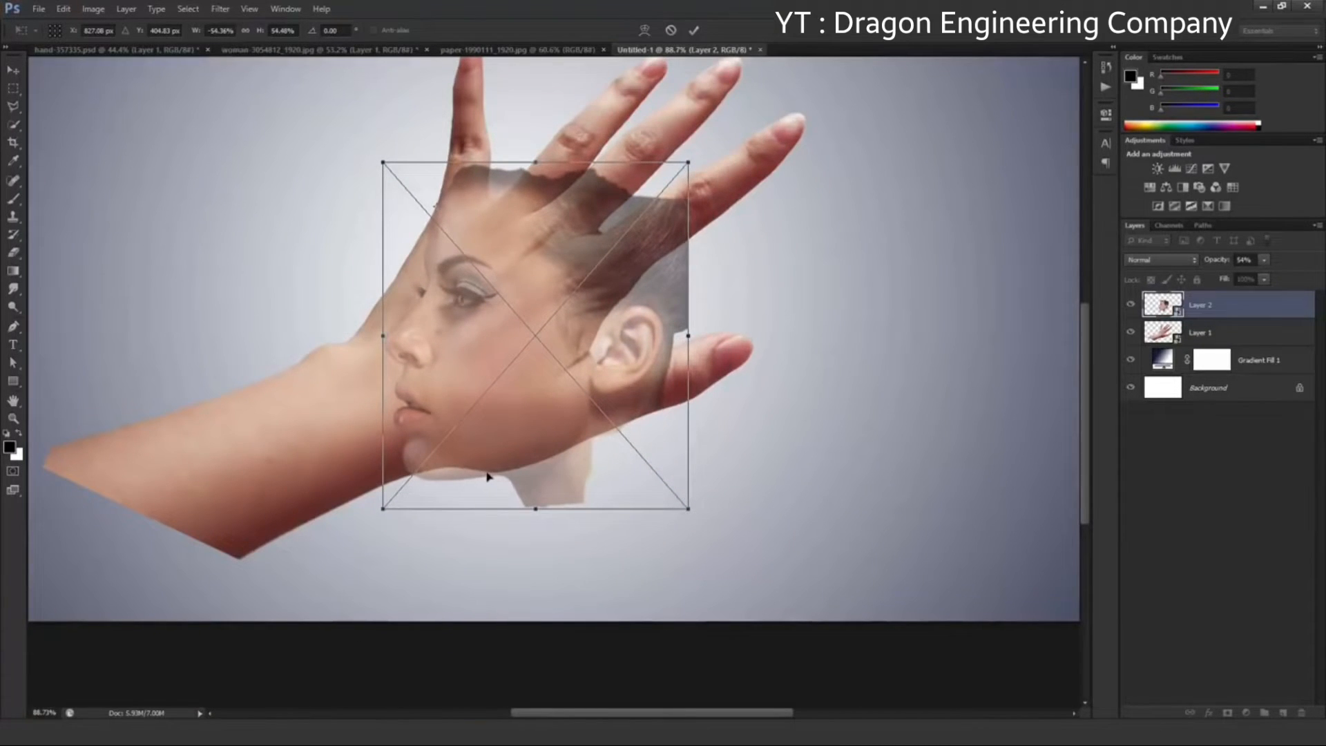
scroll(492, 472, up, 5)
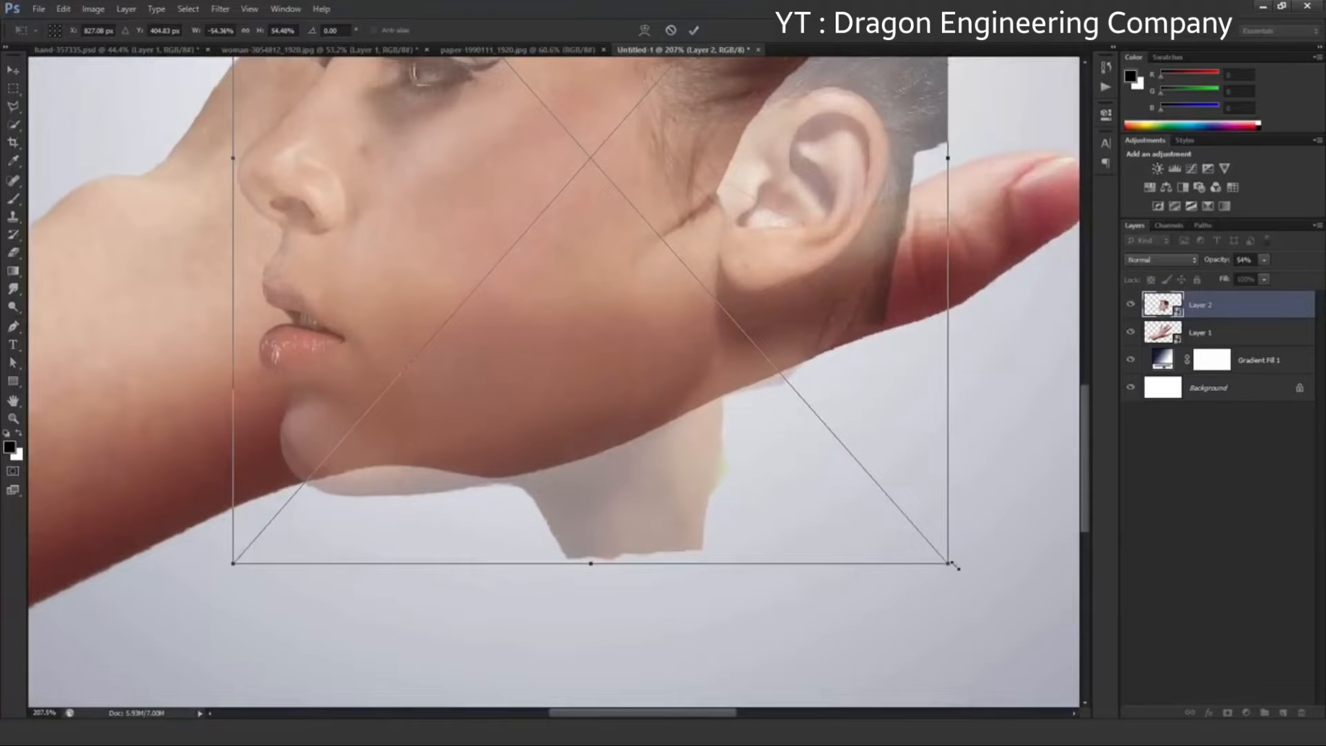
drag(951, 565, 949, 560)
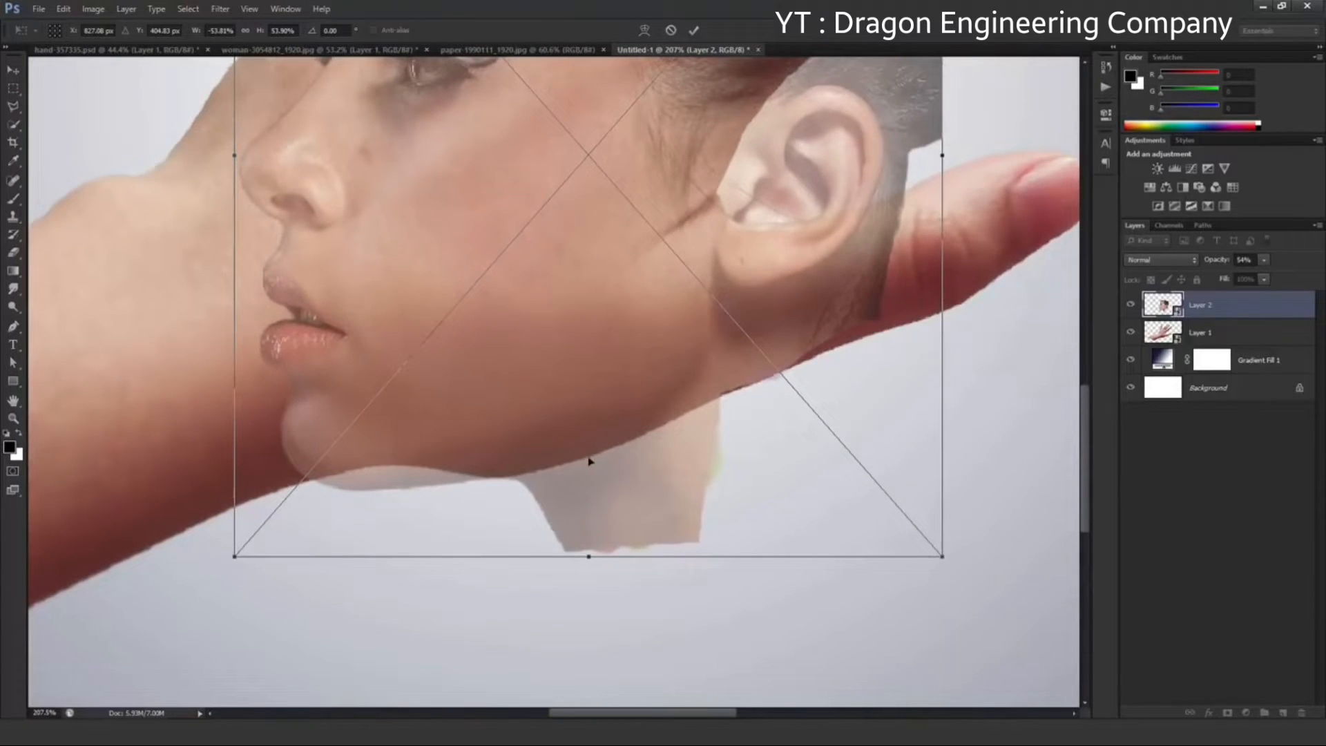
key(ctrl+0)
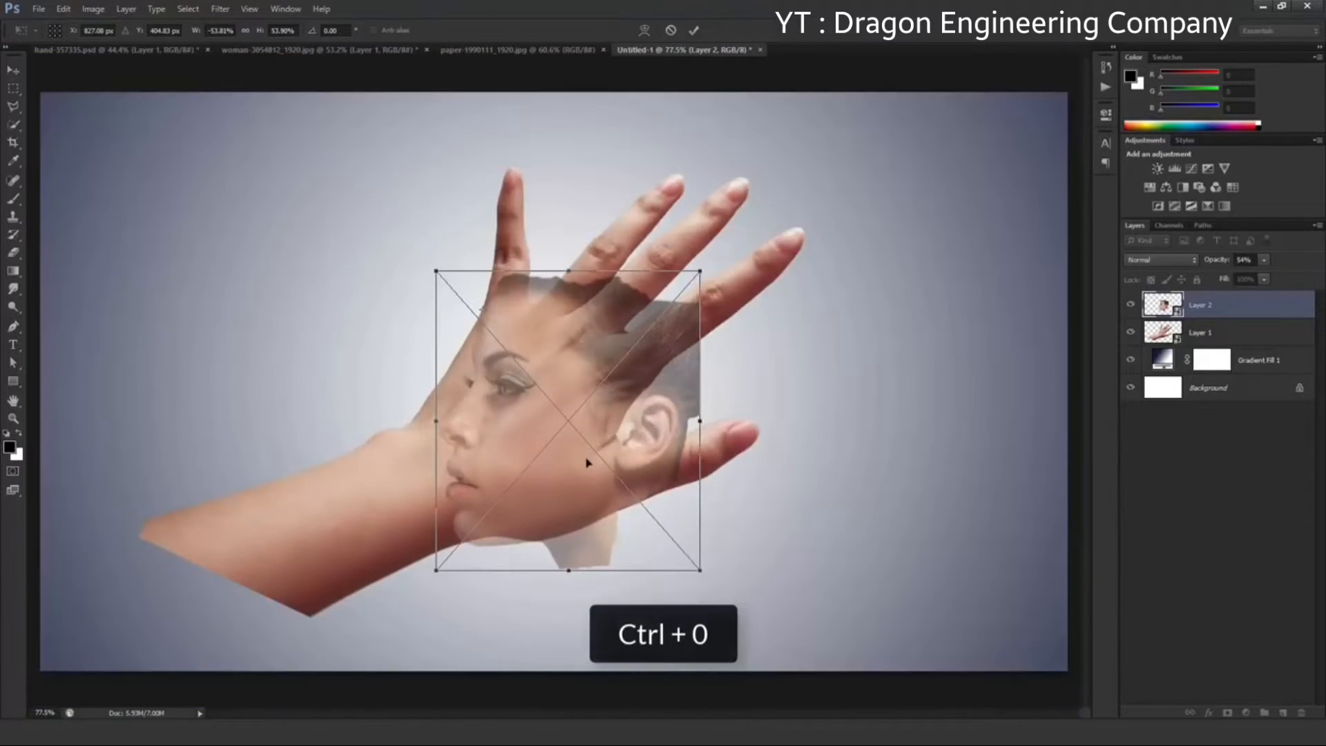
click(696, 31)
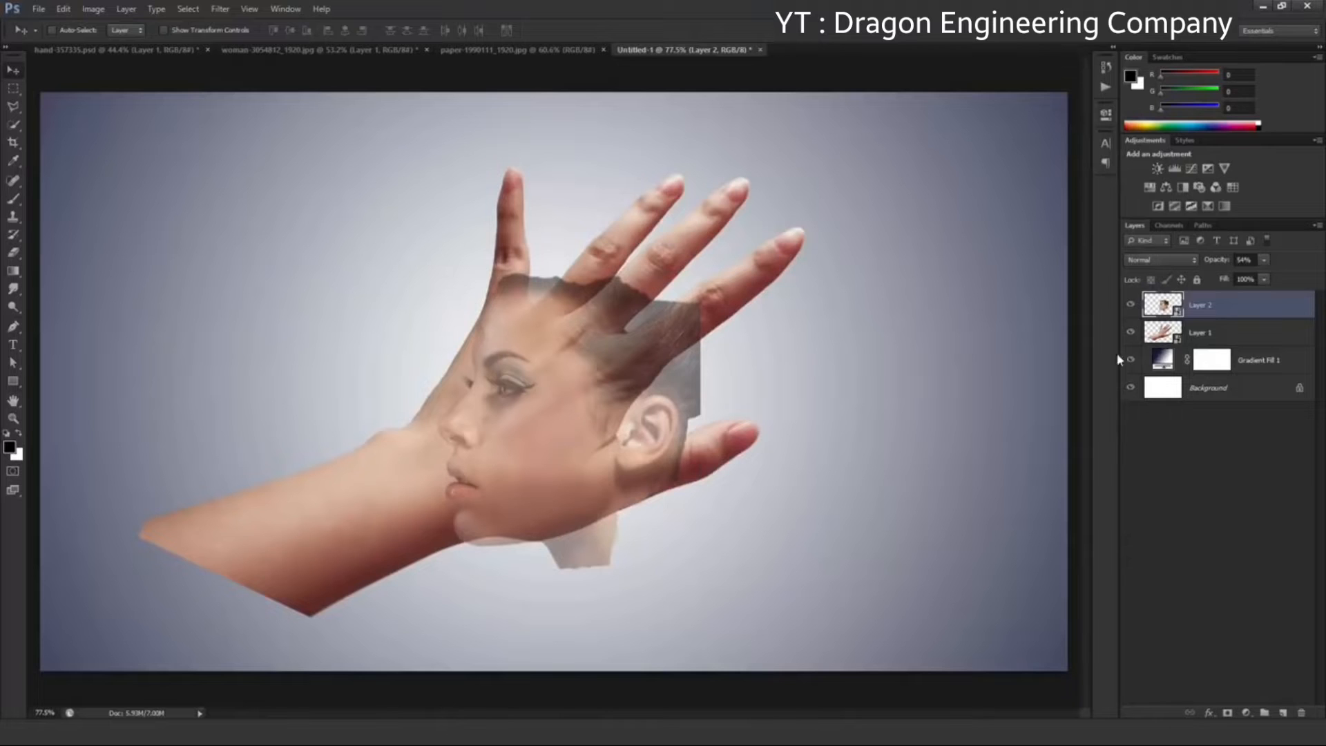
click(1264, 261)
drag(1268, 282, 1299, 291)
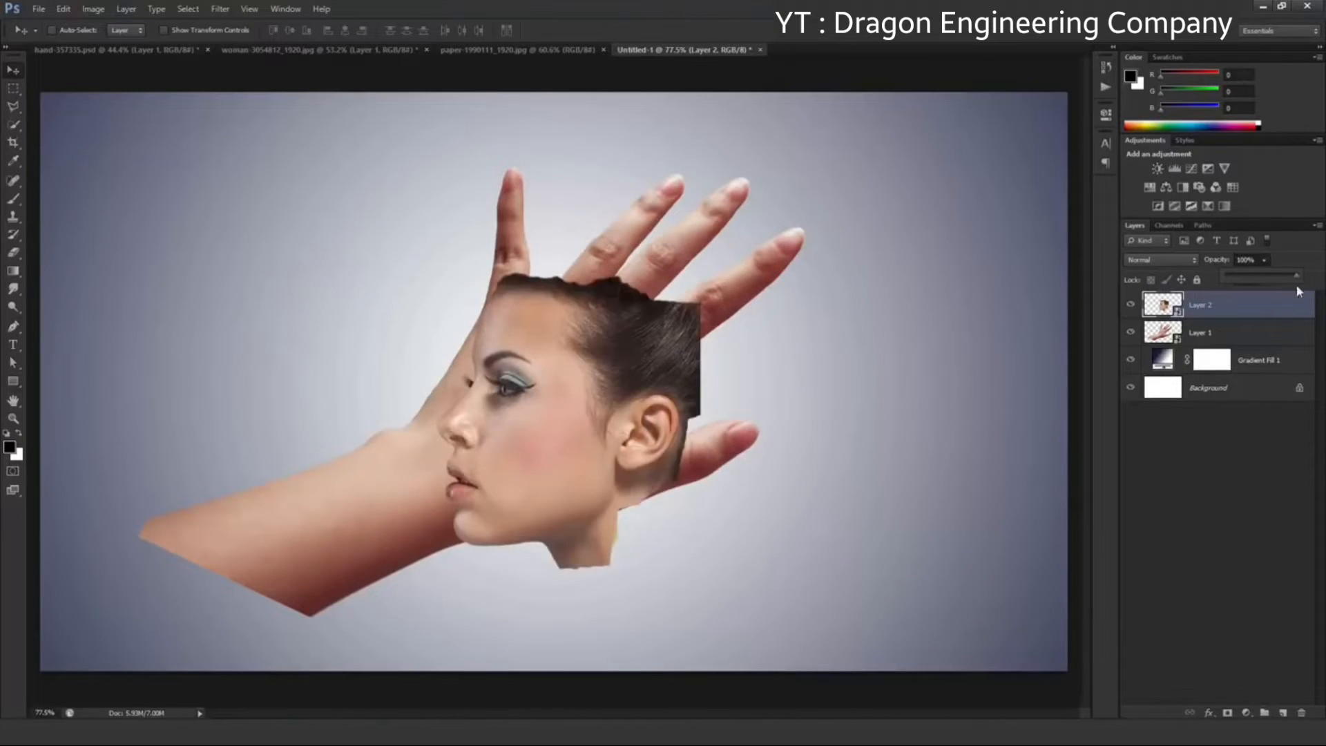
Add a layer mask to the hand's Layer 1 and select everything outside the outline of the head
click(1244, 335)
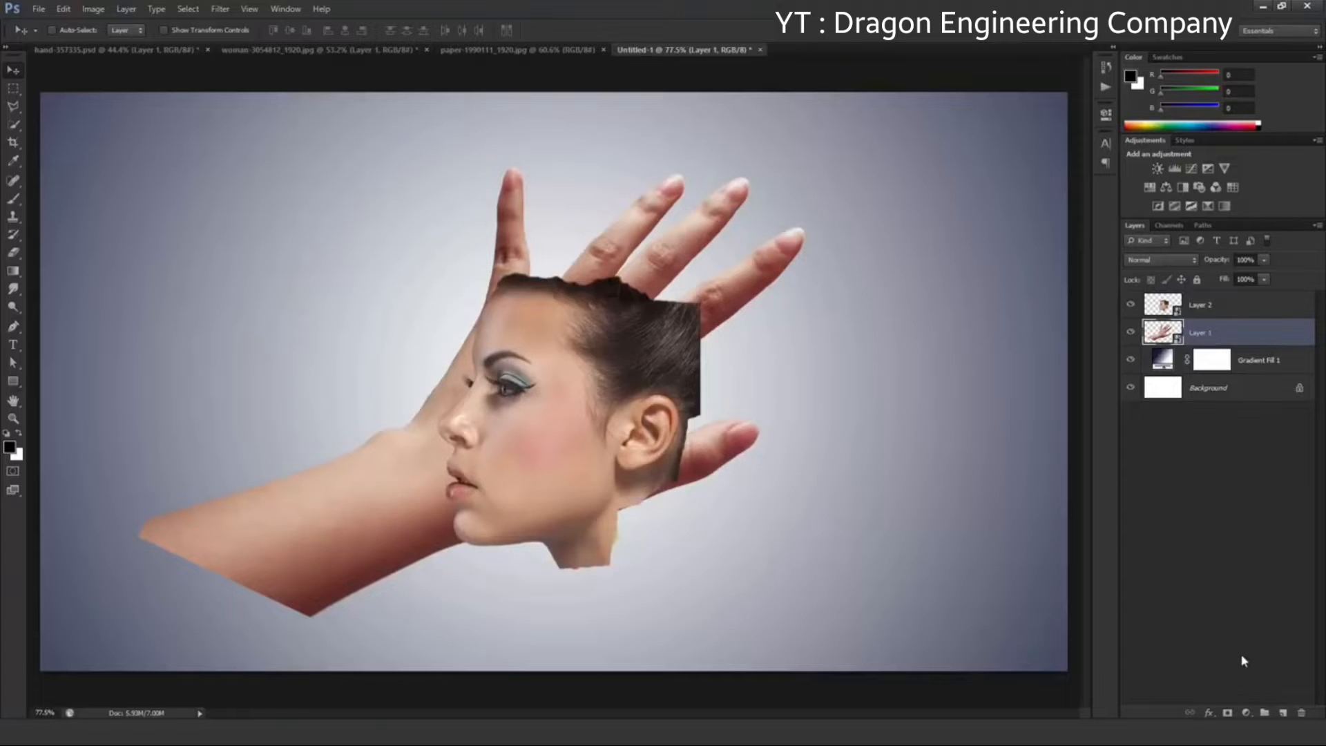
click(1229, 713)
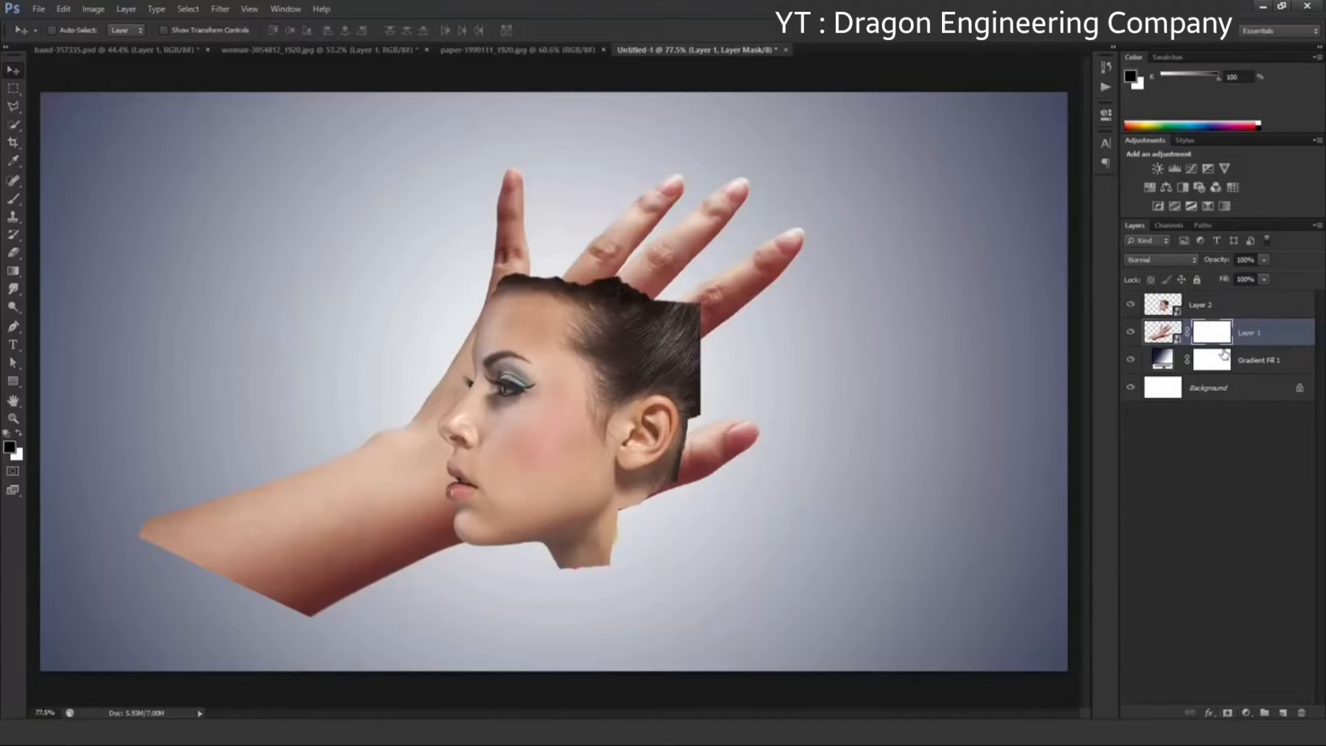
key(ctrl)
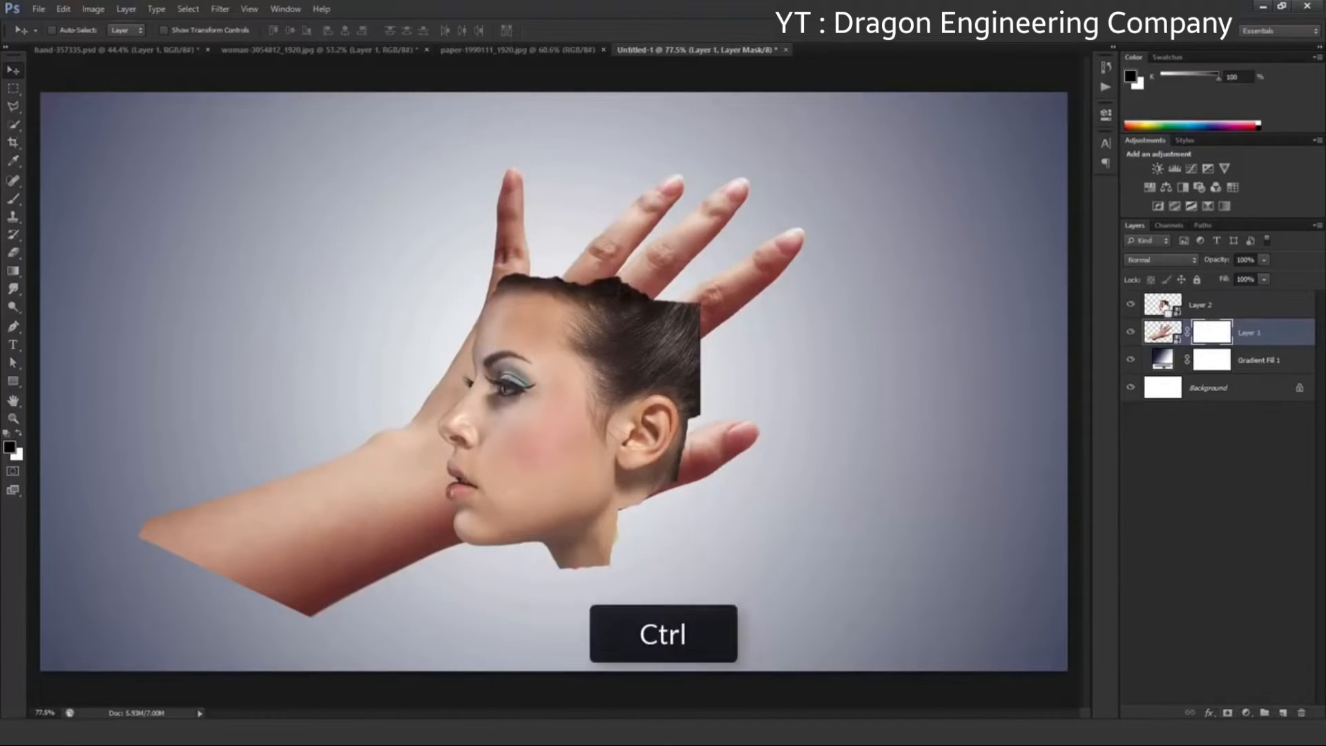
ctrl+click(1165, 305)
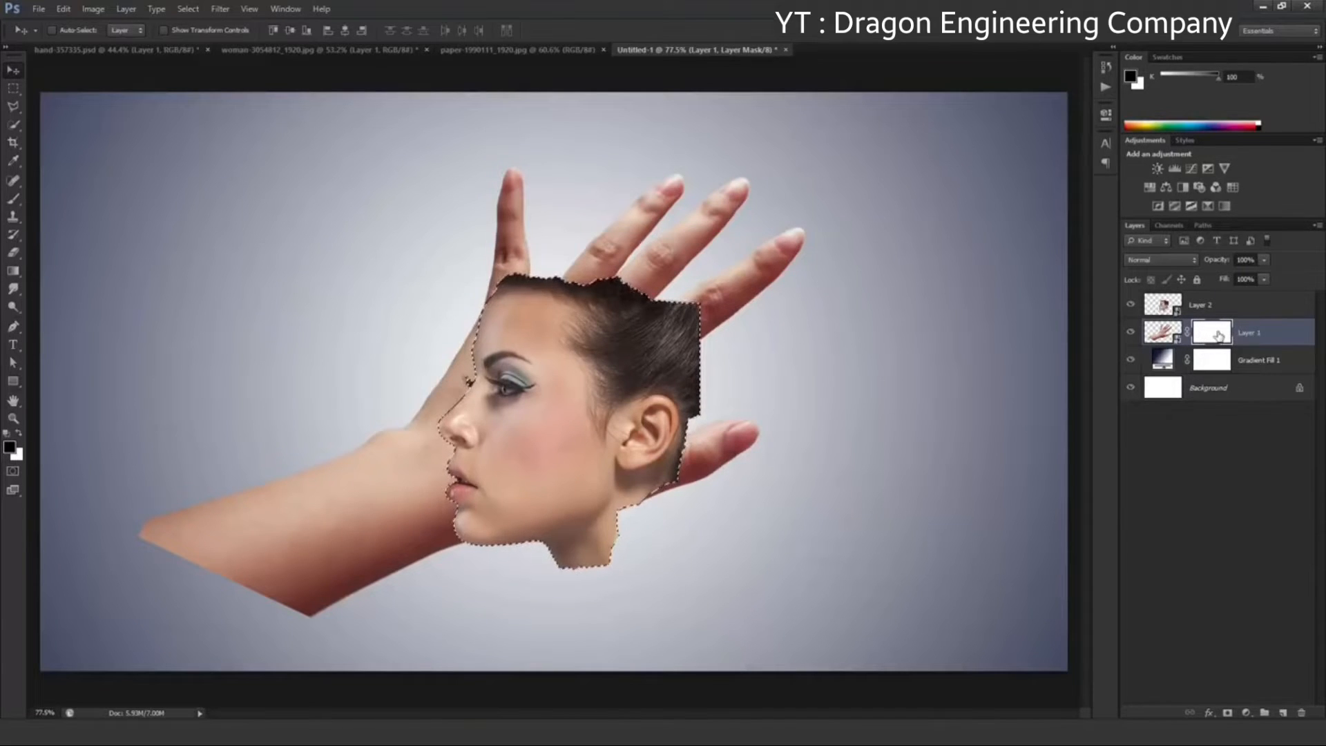
key(ctrl+shift+i)
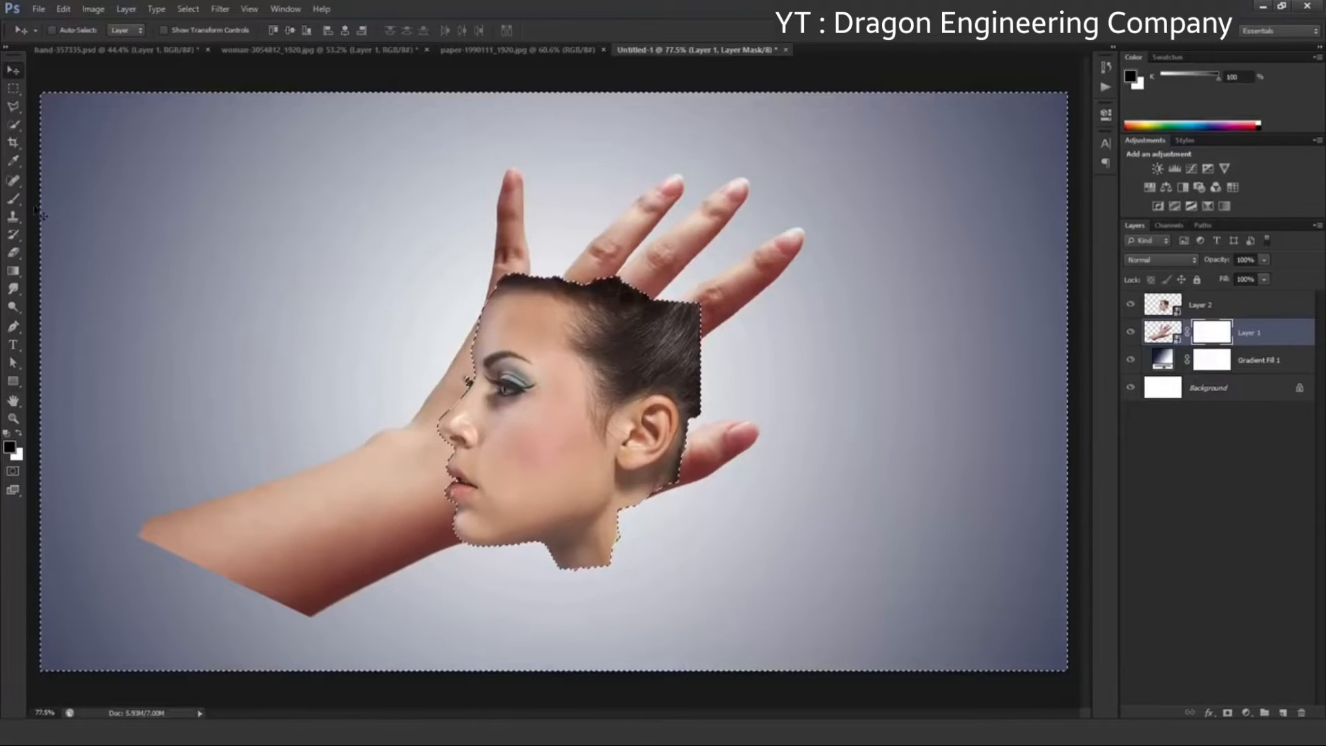
Set up the Brush tool with a hard round tip and reduce its size to 125 px
drag(13, 199, 69, 209)
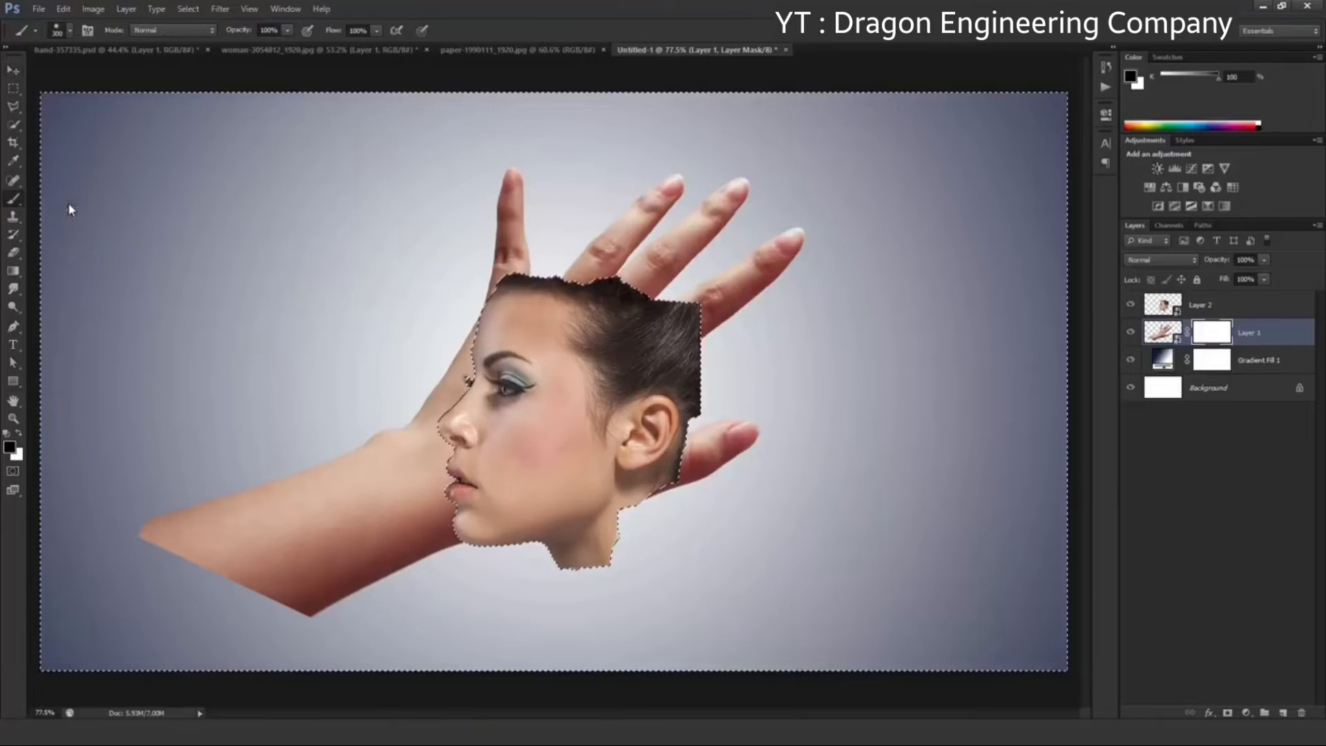
click(59, 31)
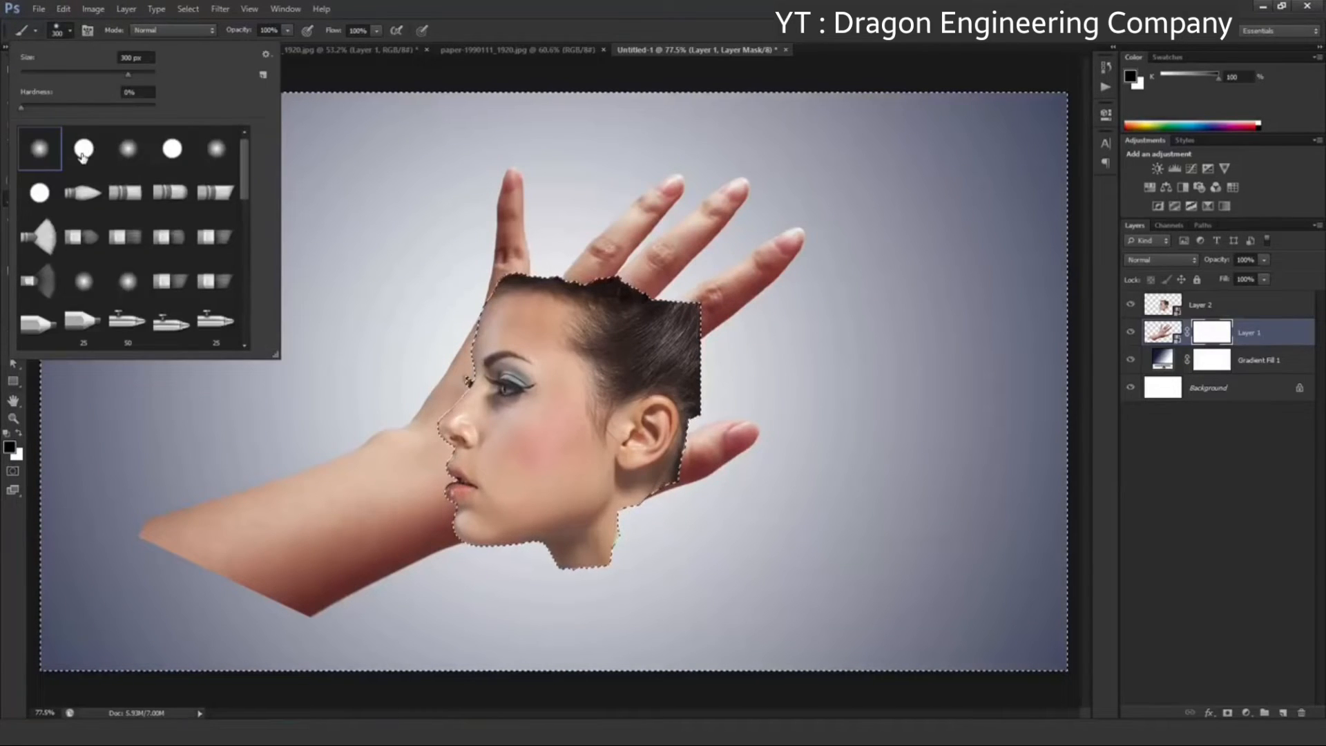
click(82, 155)
click(71, 36)
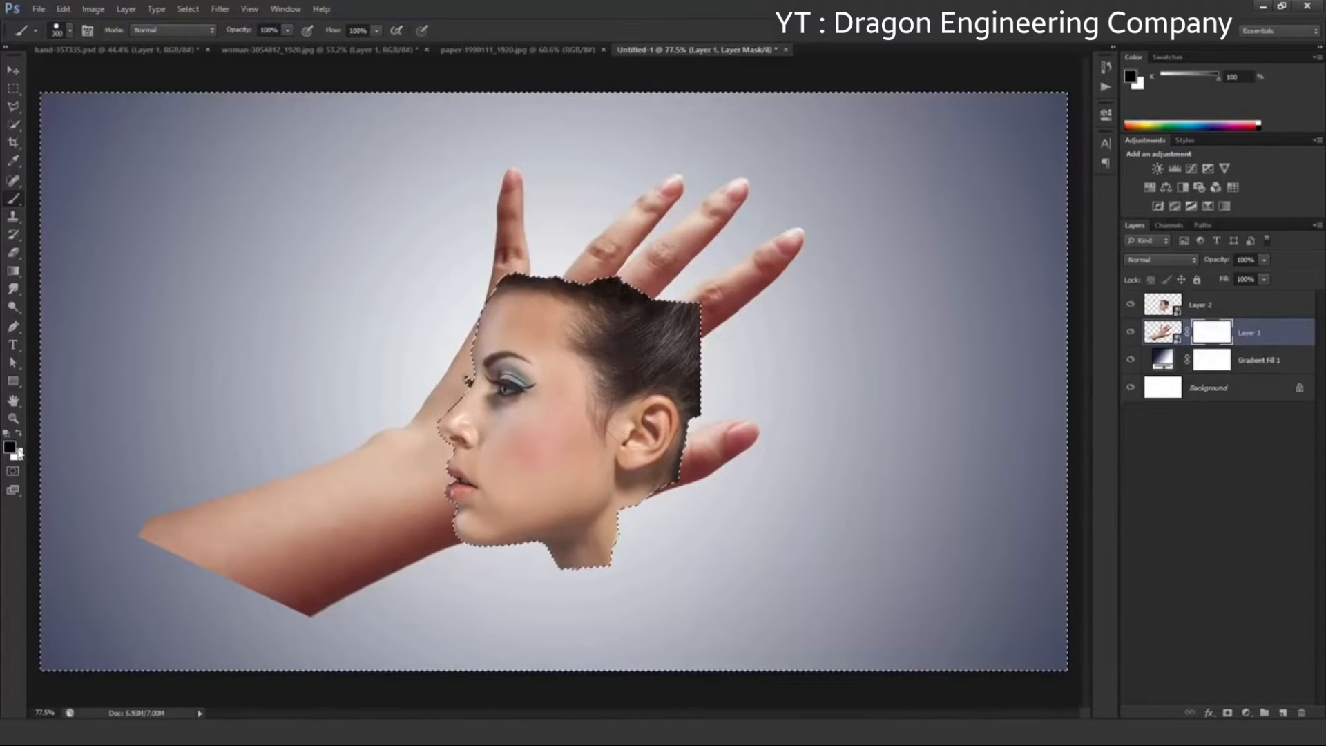
key(bracketleft)
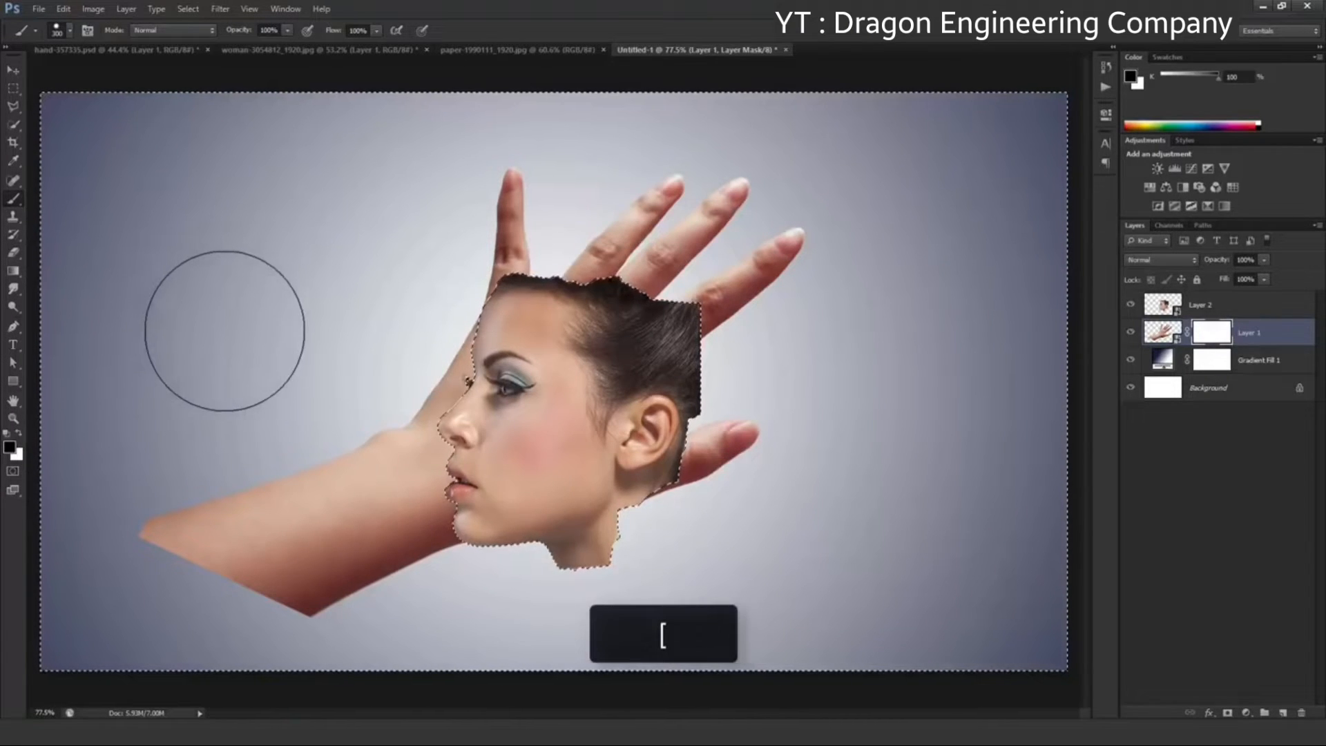
key(bracketleft)
key(bracketleft)
key(bracketleft)
key(bracketleft)
key(bracketleft)
Paint black on Layer 1's mask to hide the forearm outside the face, and deselect
mouse_move(154, 545)
mouse_down()
mouse_move(187, 524)
mouse_move(281, 571)
mouse_move(301, 536)
mouse_move(443, 515)
mouse_move(394, 459)
mouse_move(463, 436)
mouse_move(542, 436)
mouse_move(557, 312)
mouse_move(401, 156)
mouse_up()
scroll(445, 345, up, 7)
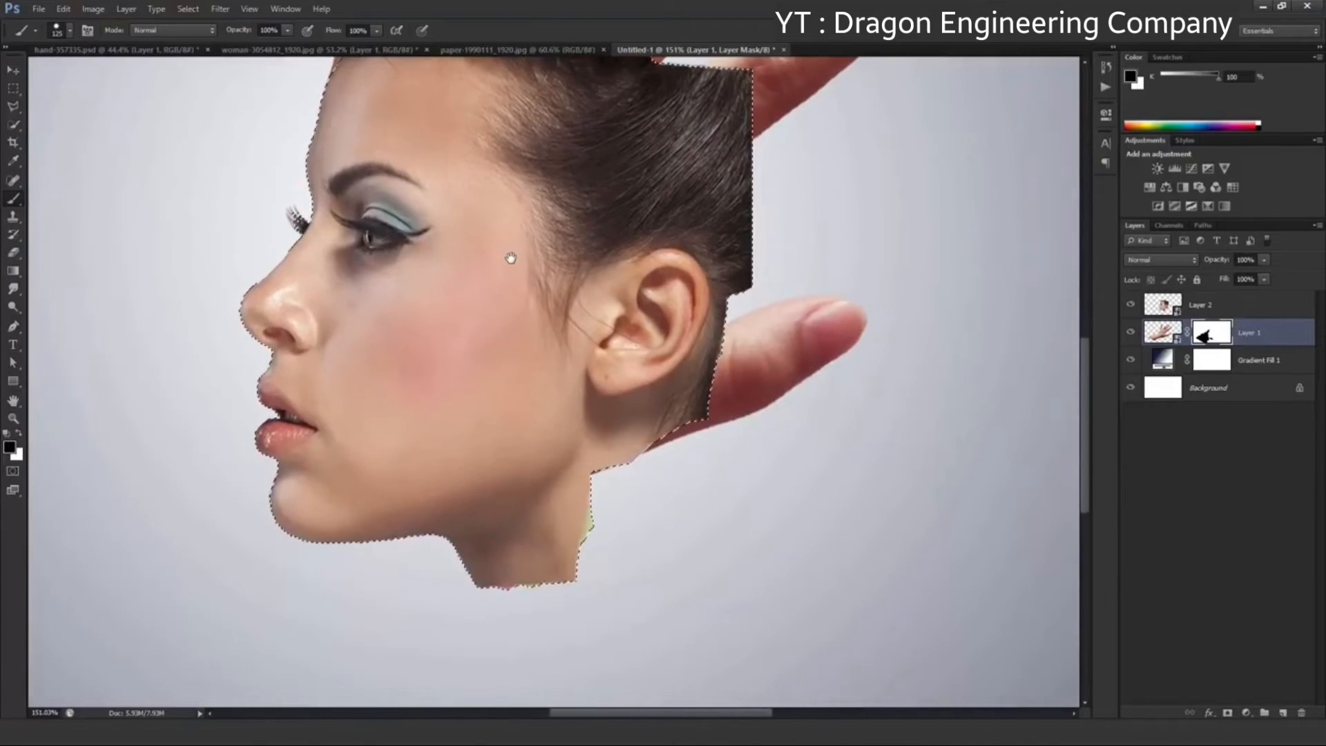
drag(531, 394, 509, 382)
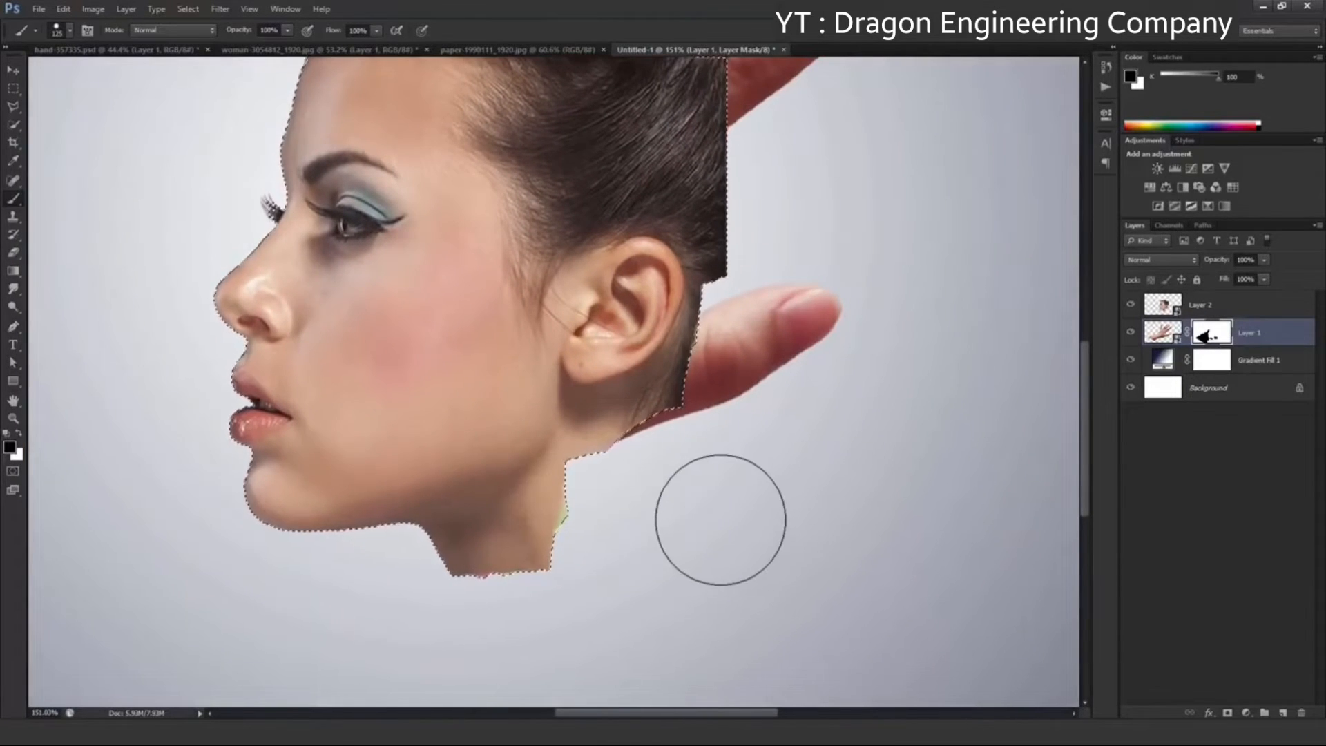
scroll(697, 519, down, 7)
key(ctrl+d)
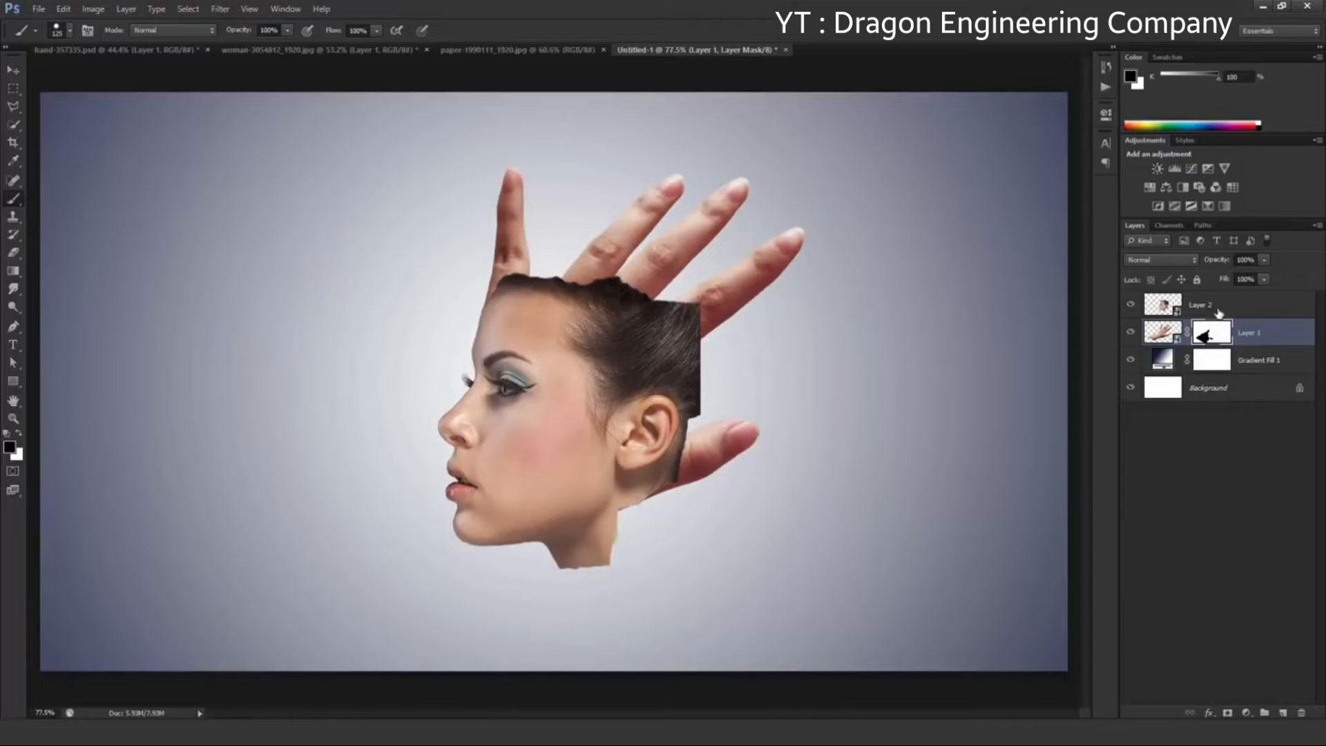
Add a layer mask to the head's Layer 2 and select everything outside the outline of the hand
click(1218, 312)
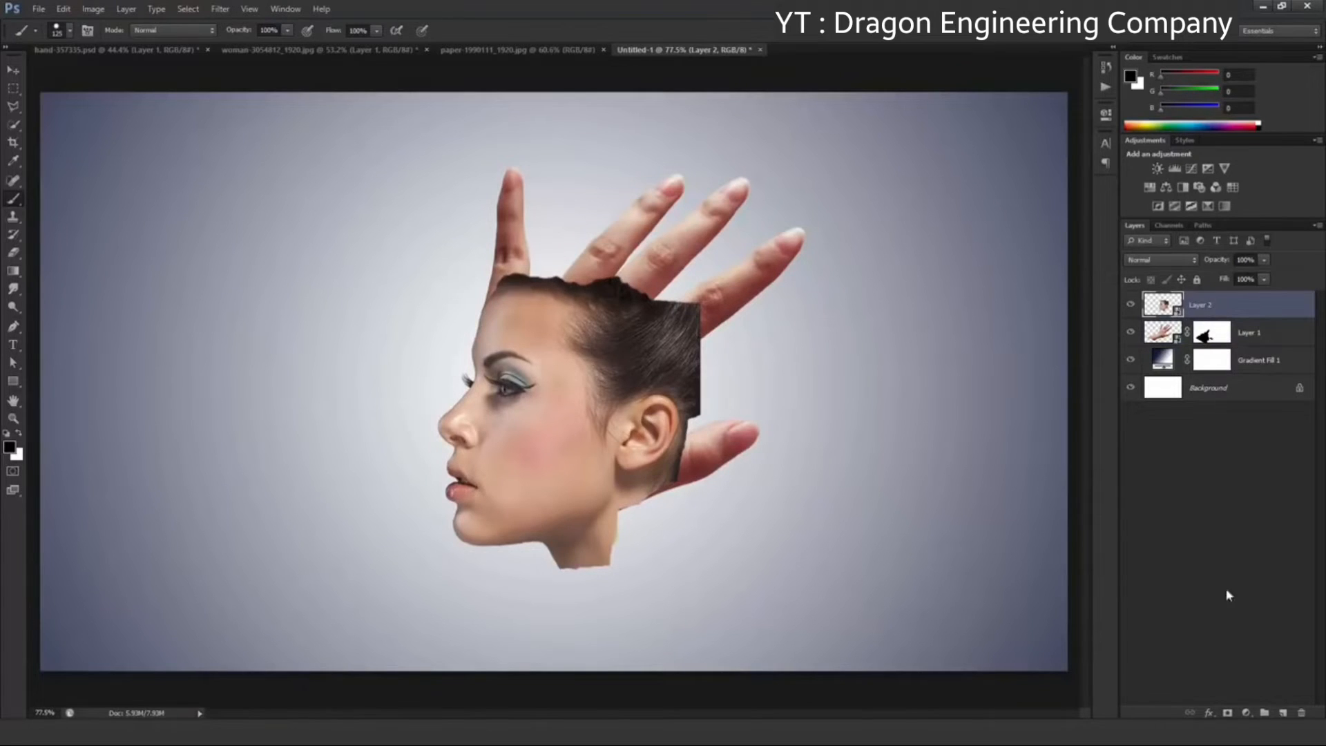
click(1229, 712)
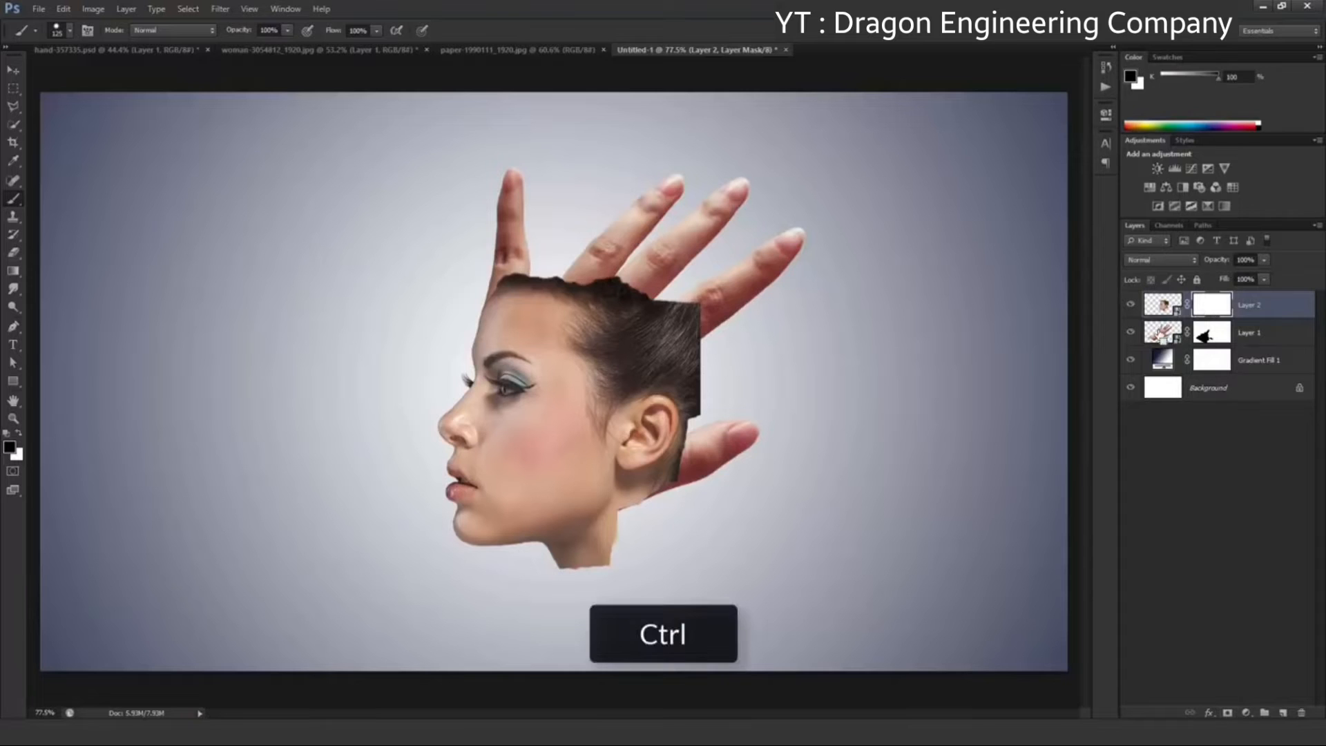
ctrl+click(1164, 333)
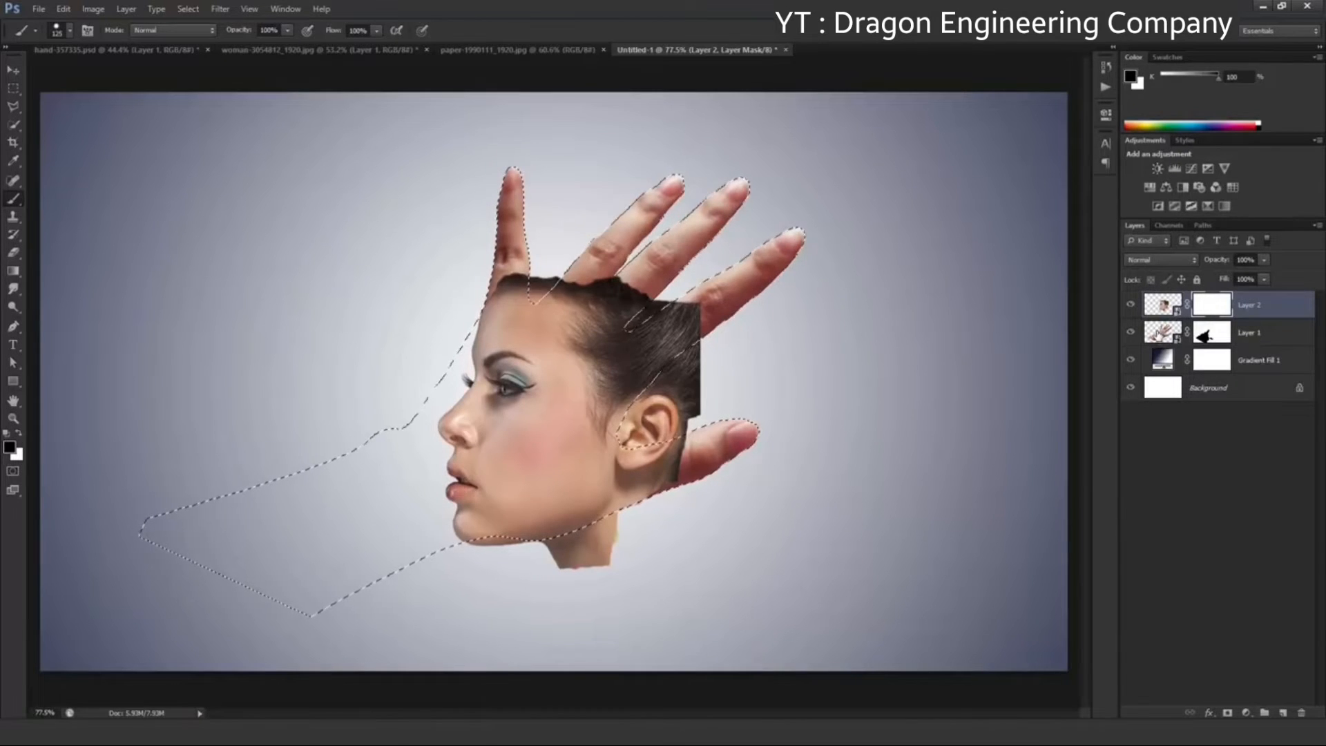
key(ctrl+shift+i)
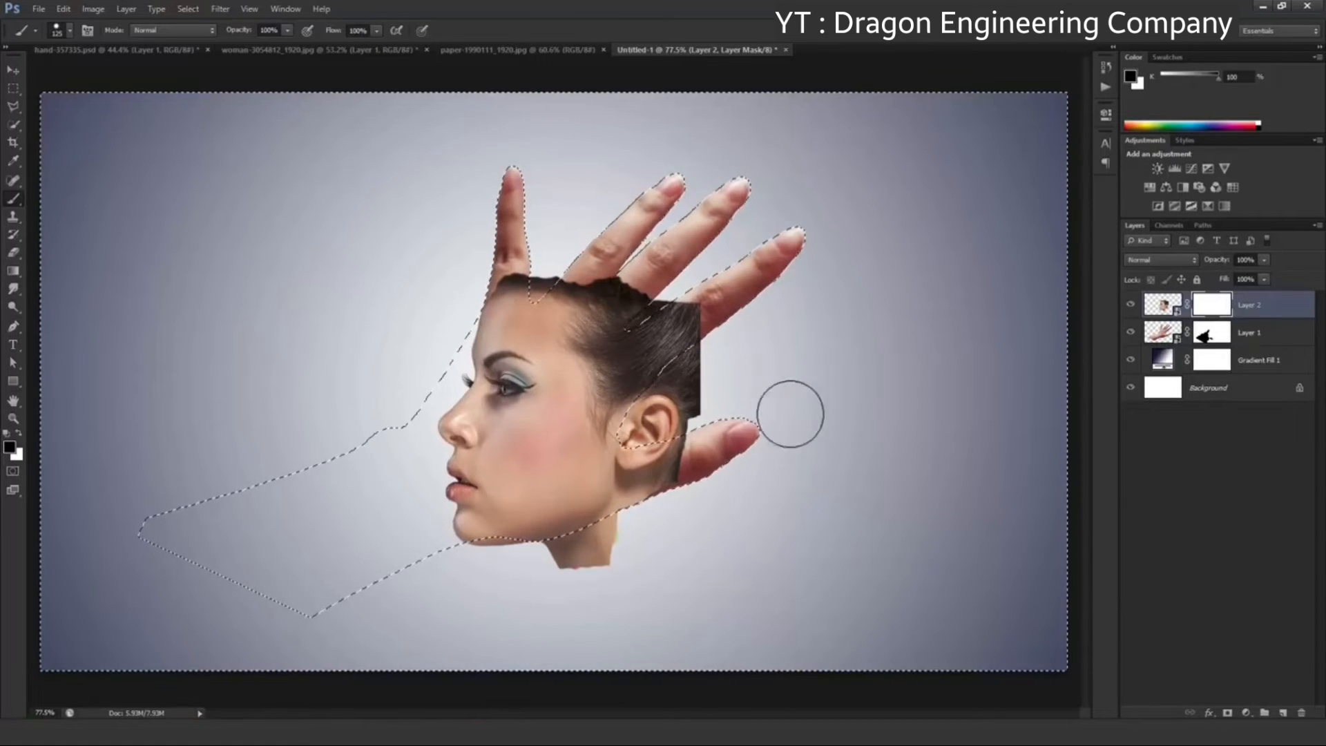
Paint the neck away below the jaw on Layer 2's mask, using a smaller brush along the hand's edge
scroll(750, 399, up, 2)
scroll(509, 607, down, 1)
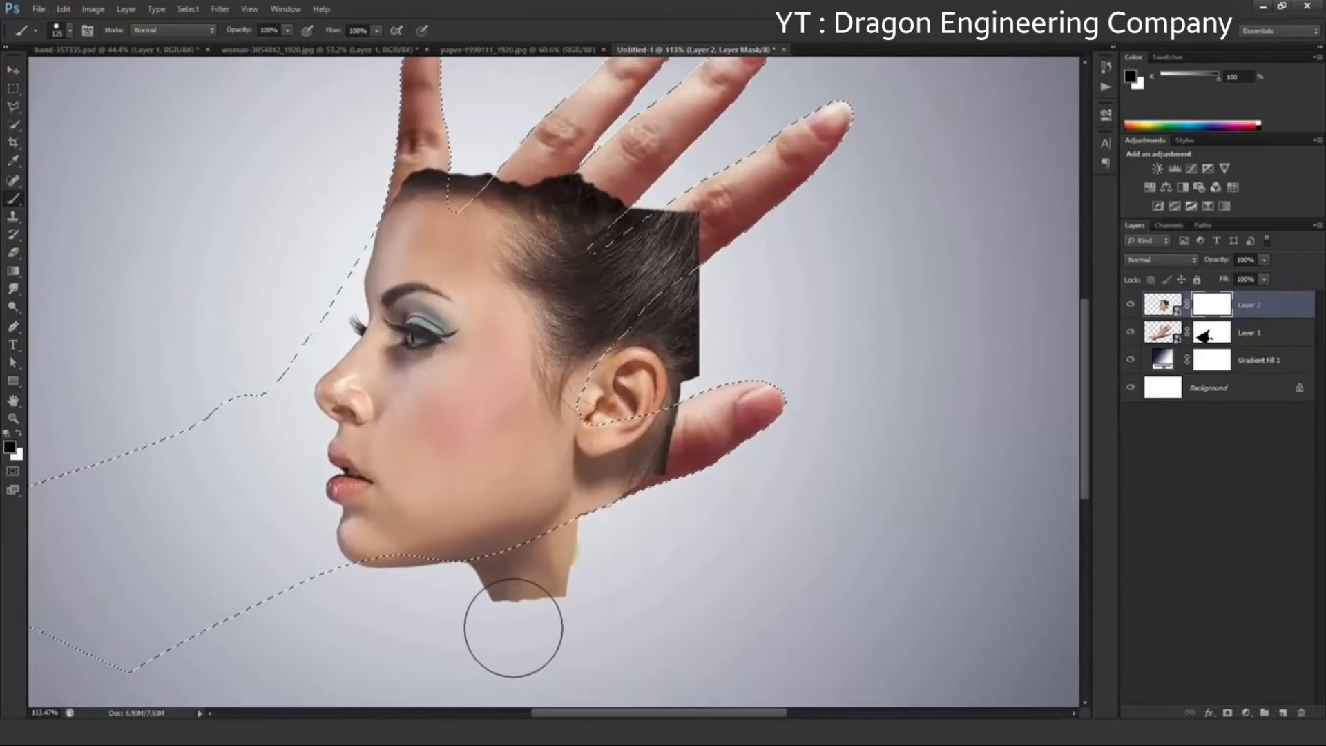
click(504, 615)
scroll(518, 612, up, 2)
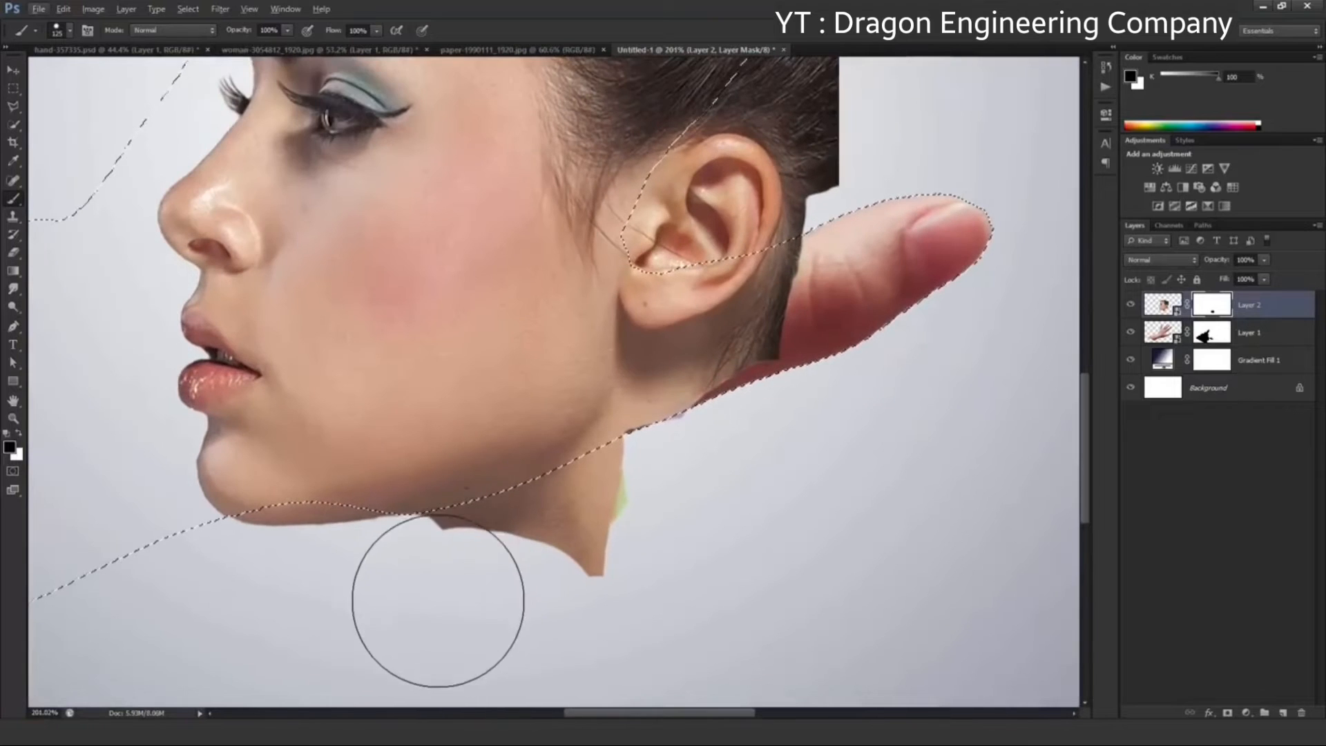
mouse_move(456, 603)
mouse_down()
mouse_move(430, 598)
mouse_move(583, 592)
mouse_up()
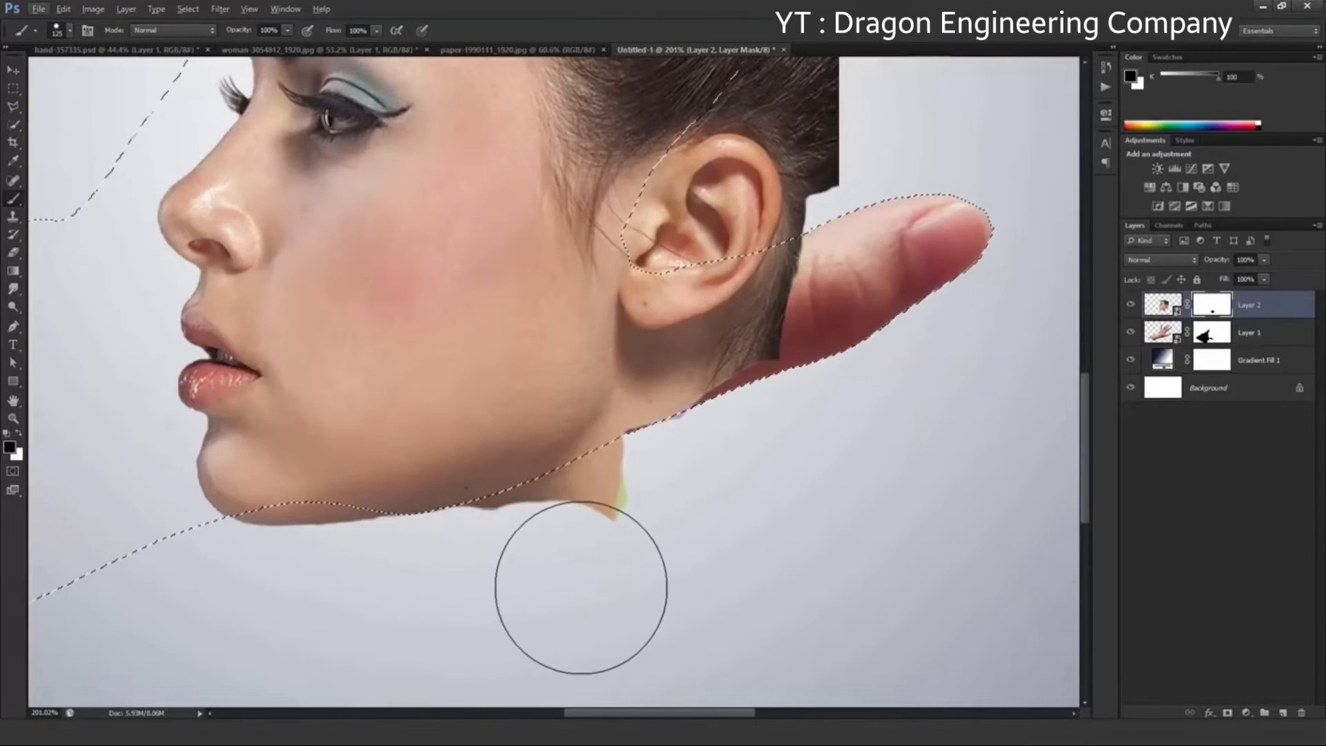
key(bracketleft)
key(bracketleft)
key(bracketleft)
key(bracketleft)
key(bracketleft)
key(bracketleft)
key(bracketleft)
mouse_move(491, 533)
mouse_down()
mouse_move(624, 464)
mouse_move(648, 494)
mouse_move(660, 457)
mouse_move(681, 463)
mouse_move(640, 475)
mouse_move(681, 435)
mouse_move(774, 416)
mouse_move(702, 435)
mouse_up()
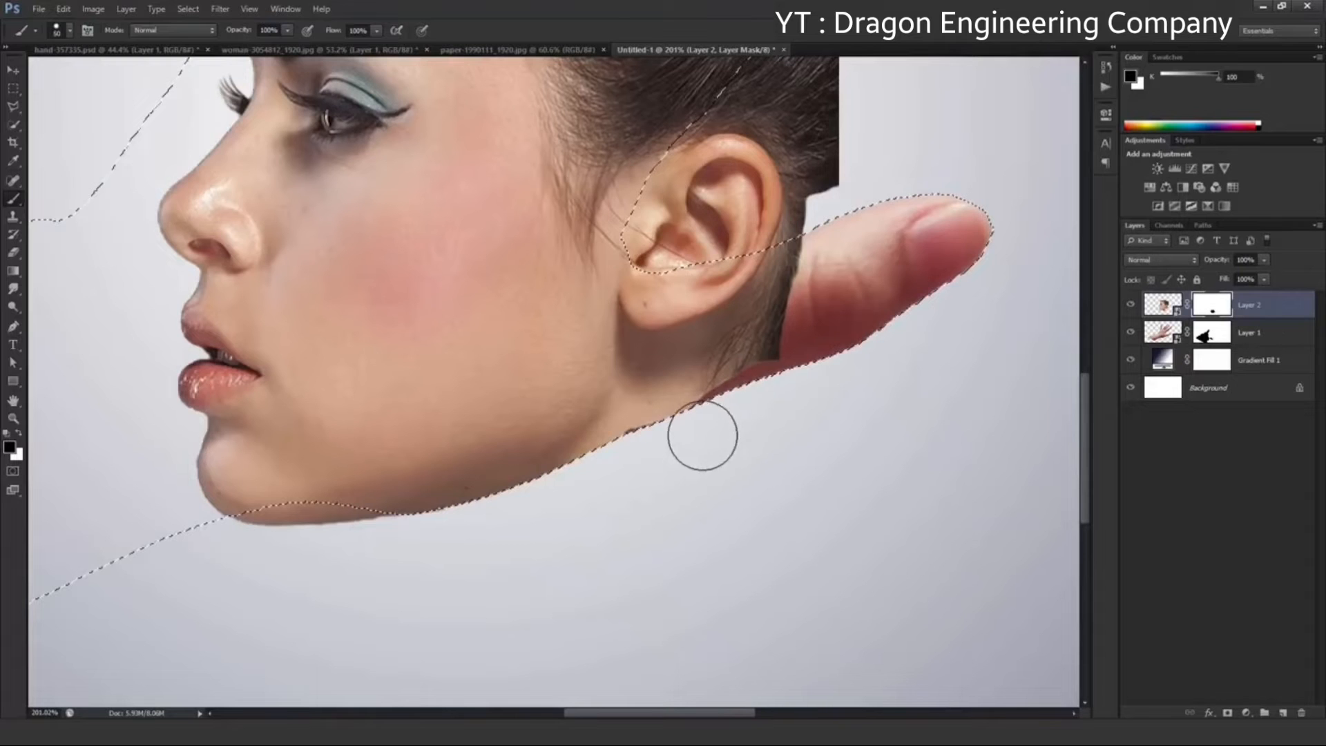
Mask out the hair and ear that extend beyond the hand, including the gaps between the fingers
drag(796, 334, 633, 511)
mouse_move(713, 350)
mouse_down()
mouse_move(714, 406)
mouse_move(764, 291)
mouse_move(638, 420)
mouse_move(713, 225)
mouse_move(706, 164)
mouse_move(524, 313)
mouse_up()
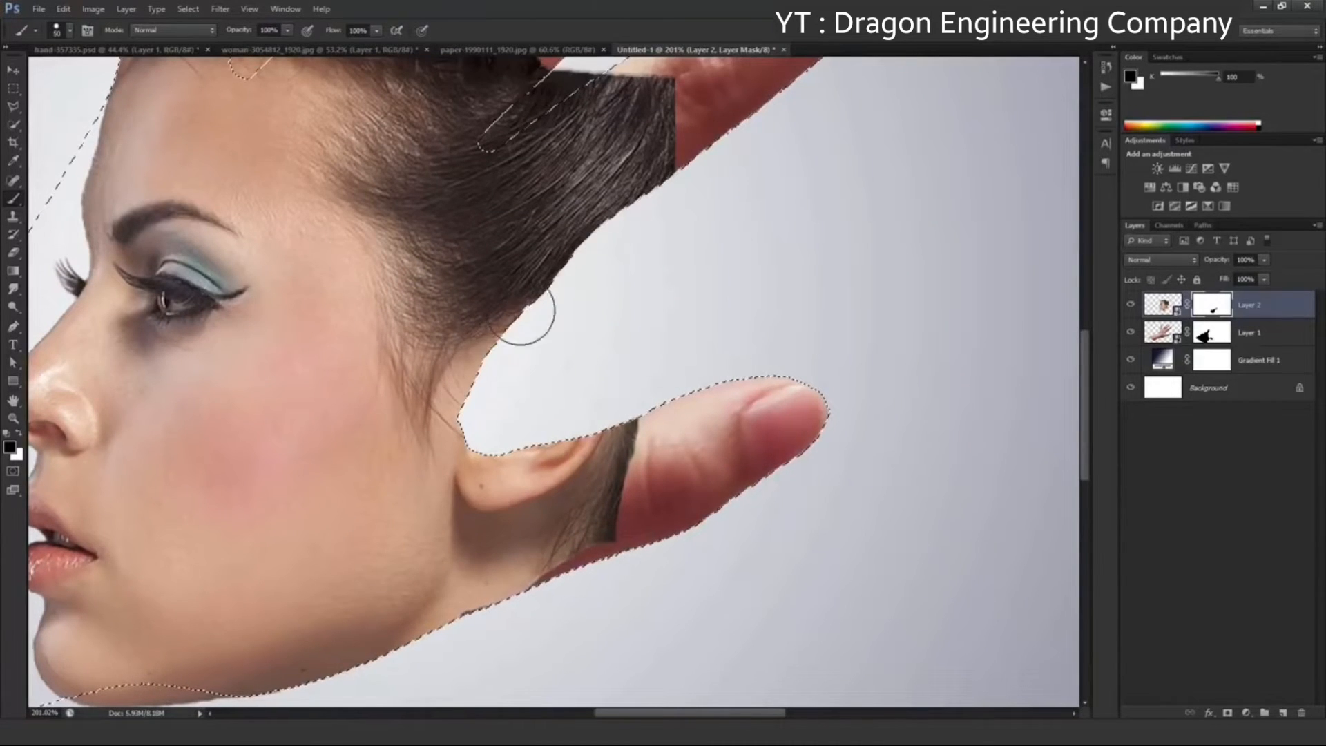
mouse_move(538, 195)
mouse_down()
mouse_move(634, 474)
mouse_move(686, 376)
mouse_move(608, 369)
mouse_move(527, 304)
mouse_move(299, 304)
mouse_move(349, 324)
mouse_up()
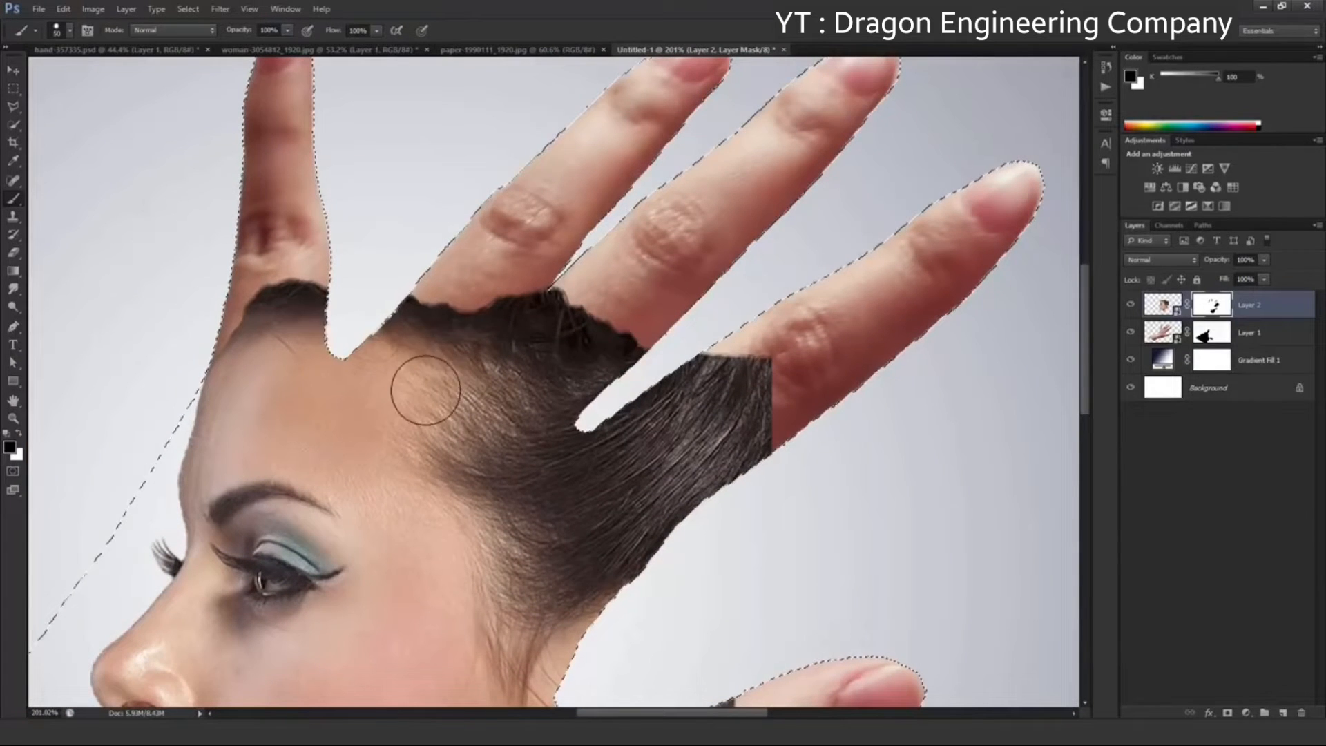
Clear the selection around the hand and switch the brush to a soft round tip
key(ctrl+0)
key(ctrl+d)
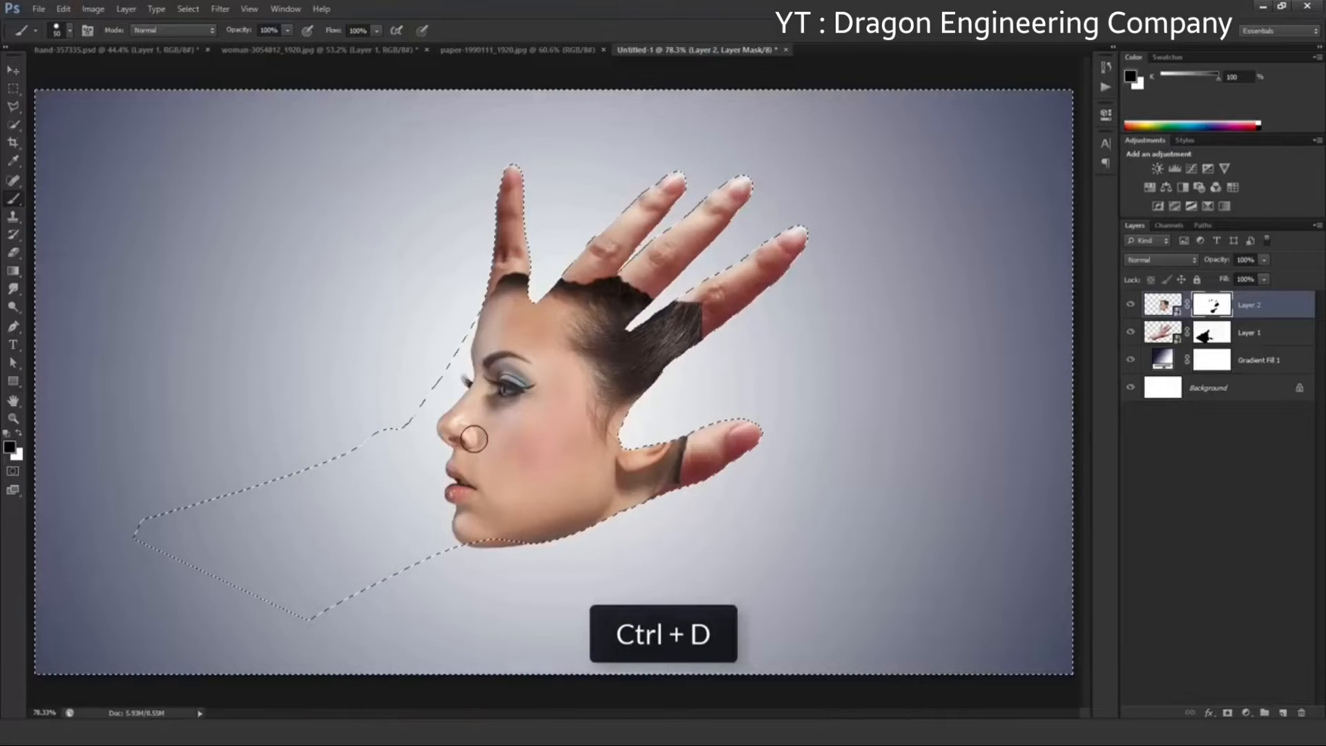
key(ctrl+d)
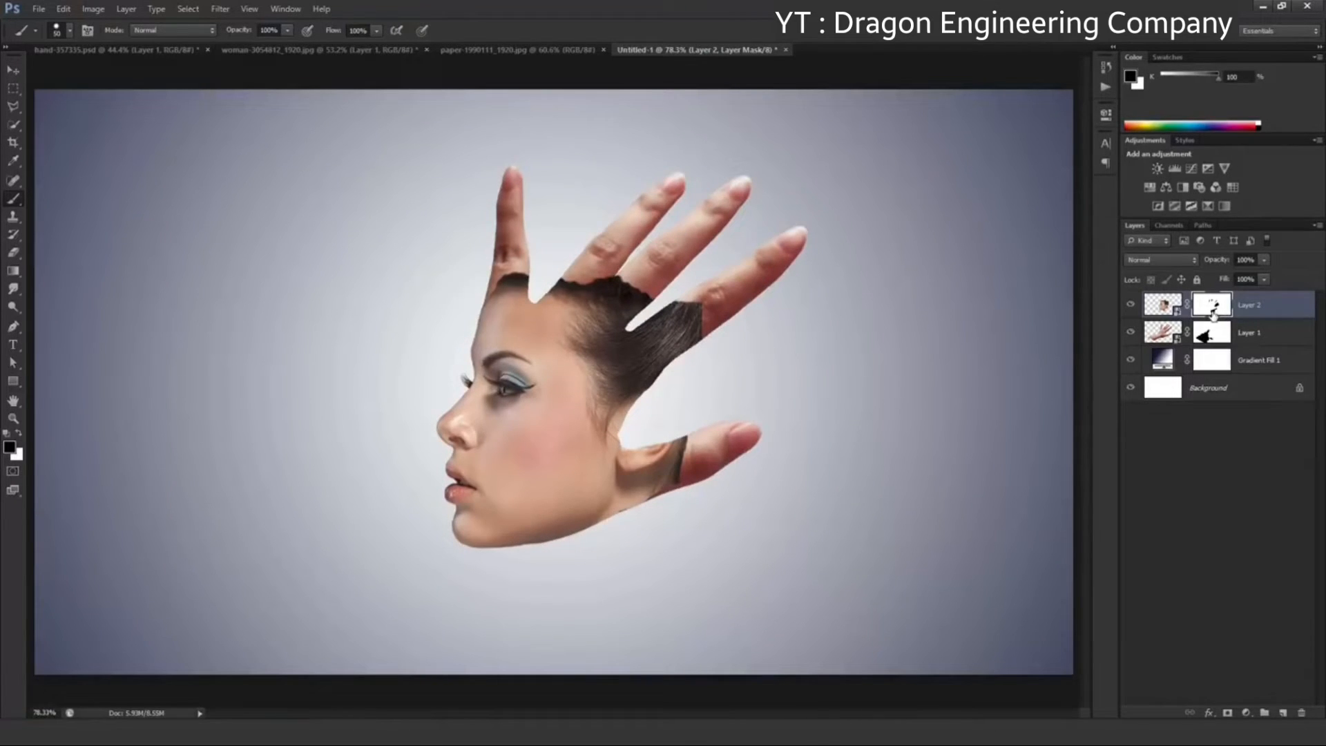
click(63, 40)
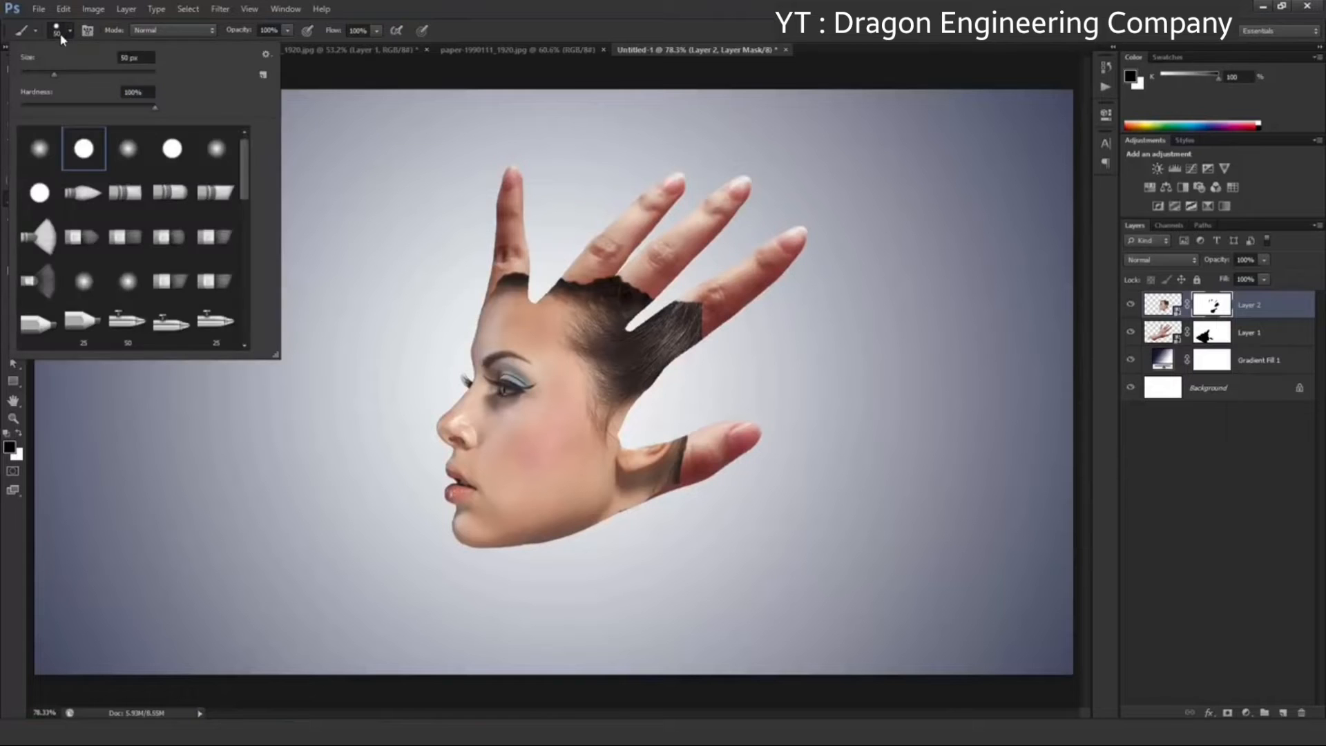
click(40, 149)
click(476, 29)
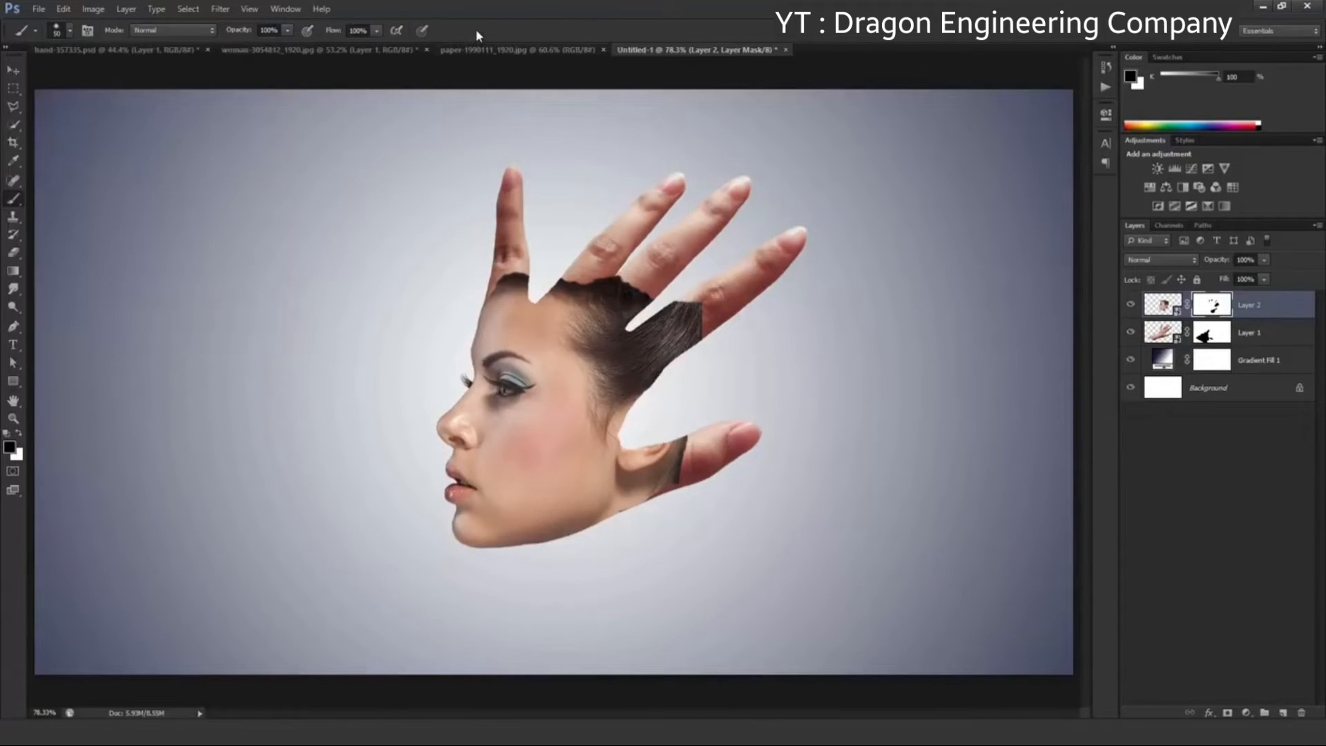
Enlarge the soft brush to 100 px and mask out the ear and hair beside the thumb on Layer 2's mask
scroll(669, 465, up, 4)
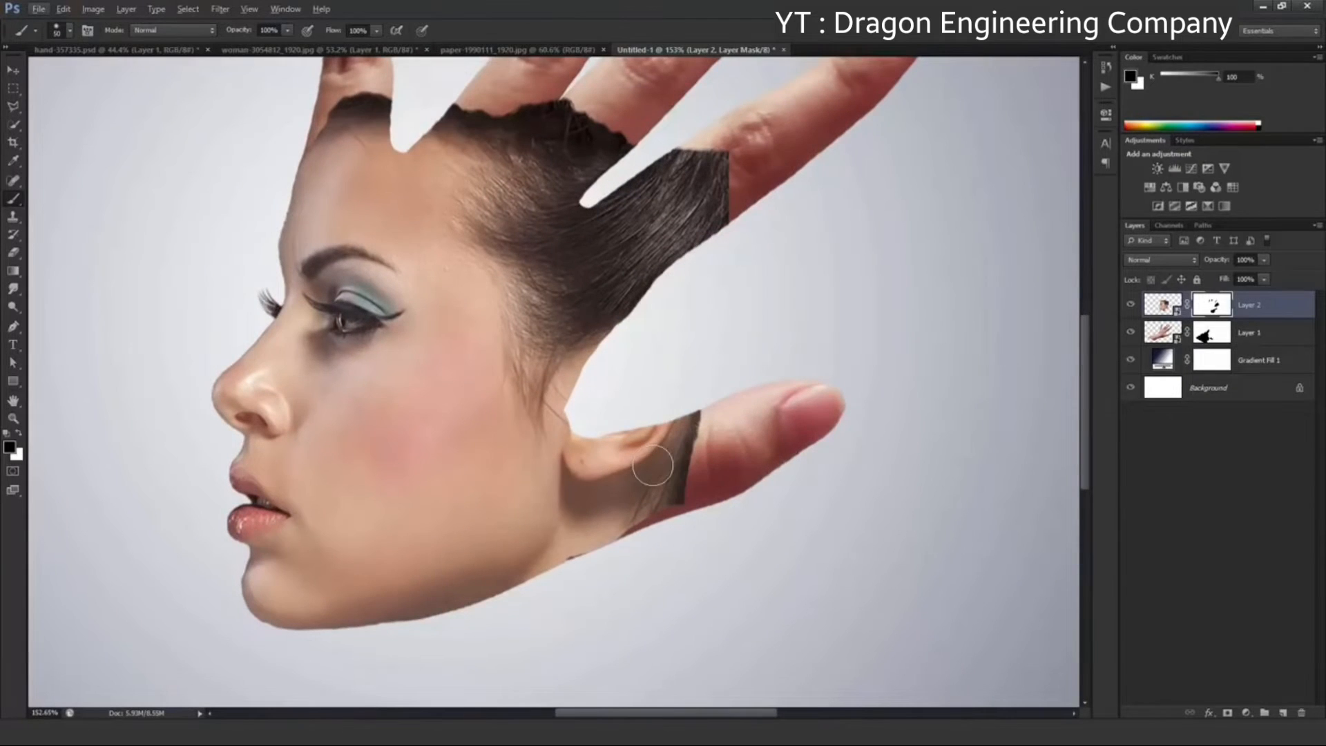
key(bracketright)
key(bracketright)
key(bracketright)
key(bracketright)
key(bracketright)
mouse_move(619, 450)
mouse_down()
mouse_move(687, 429)
mouse_move(677, 468)
mouse_move(598, 590)
mouse_move(612, 577)
mouse_move(614, 476)
mouse_move(583, 450)
mouse_move(563, 352)
mouse_move(592, 311)
mouse_move(536, 304)
mouse_move(529, 366)
mouse_up()
key(space)
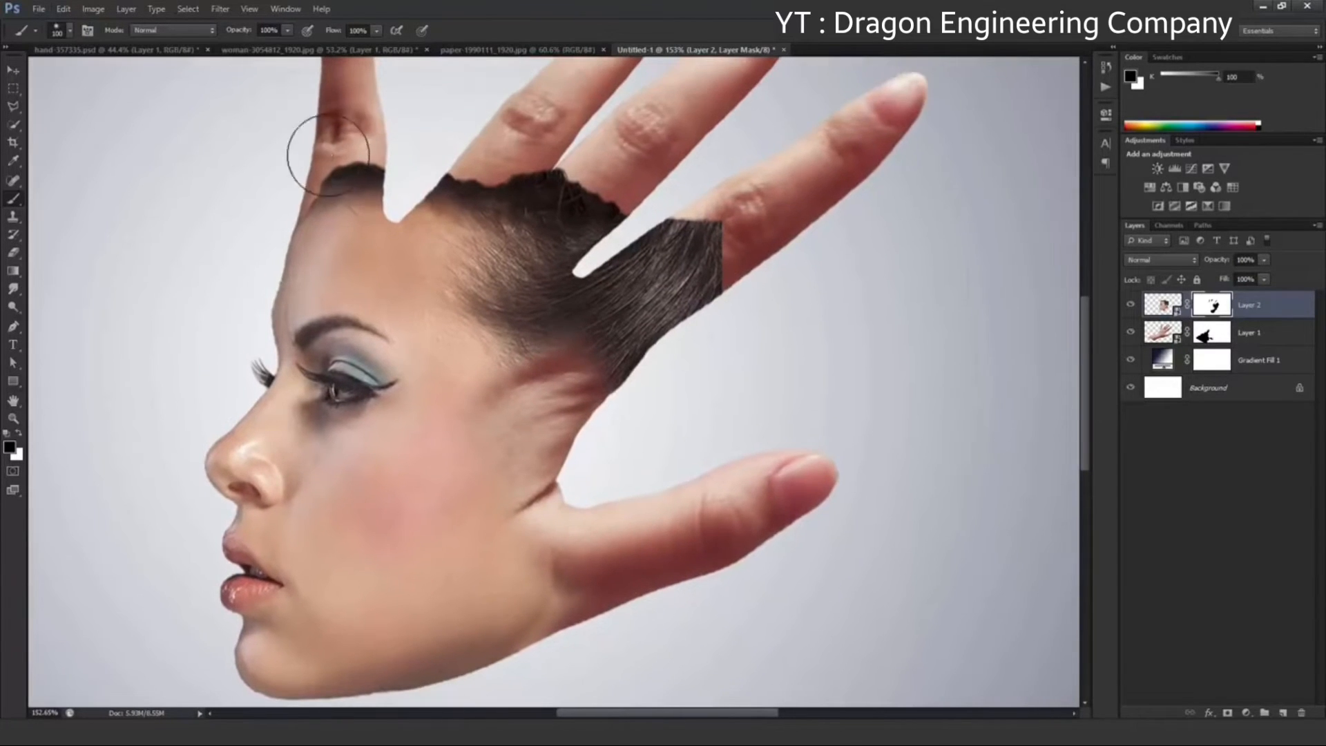
Paint out the remaining hair along the base of the fingers so the forehead fades softly into the hand
drag(317, 185, 337, 167)
scroll(408, 145, down, 2)
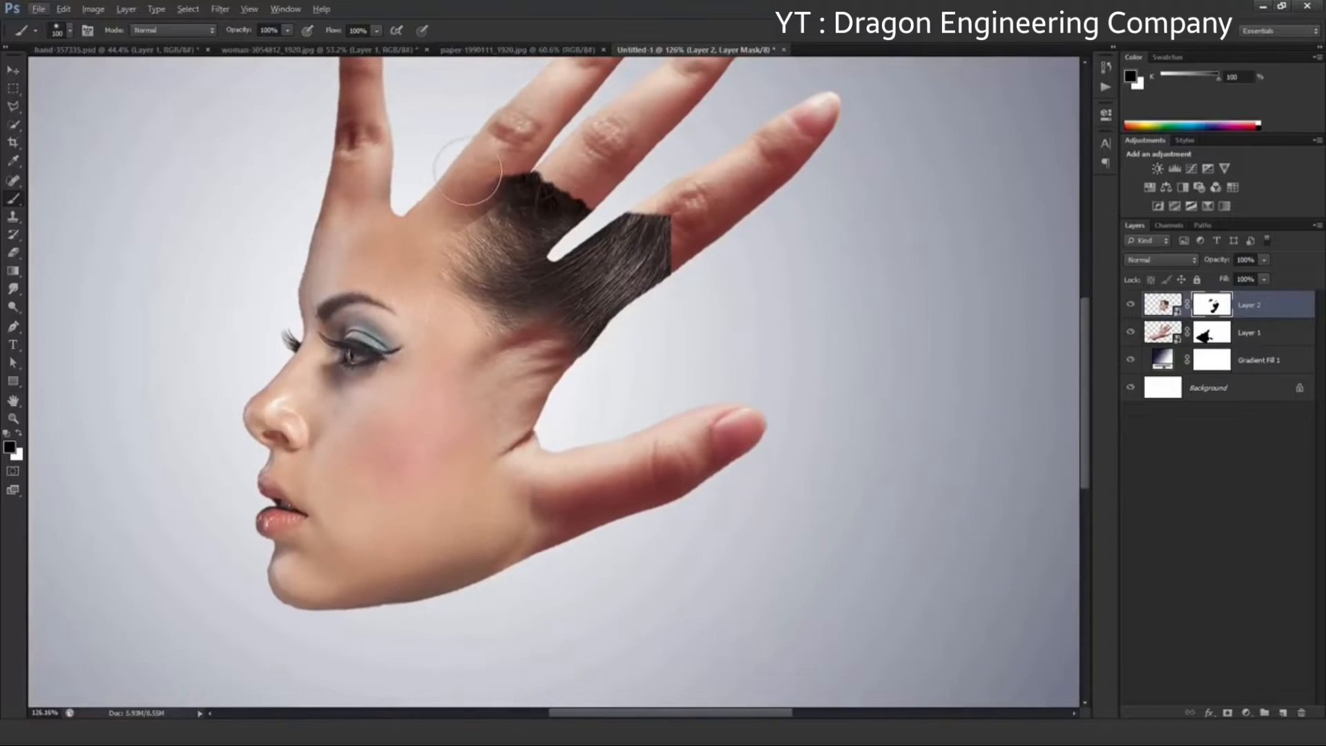
mouse_move(463, 188)
mouse_down()
mouse_move(501, 191)
mouse_move(478, 277)
mouse_move(515, 262)
mouse_move(583, 199)
mouse_move(580, 227)
mouse_move(642, 223)
mouse_move(654, 270)
mouse_move(624, 287)
mouse_move(549, 290)
mouse_move(520, 311)
mouse_move(583, 322)
mouse_move(563, 369)
mouse_move(493, 347)
mouse_move(584, 299)
mouse_move(503, 389)
mouse_move(503, 425)
mouse_move(583, 389)
mouse_move(542, 459)
mouse_move(569, 454)
mouse_move(538, 496)
mouse_move(656, 432)
mouse_up()
key(ctrl+0)
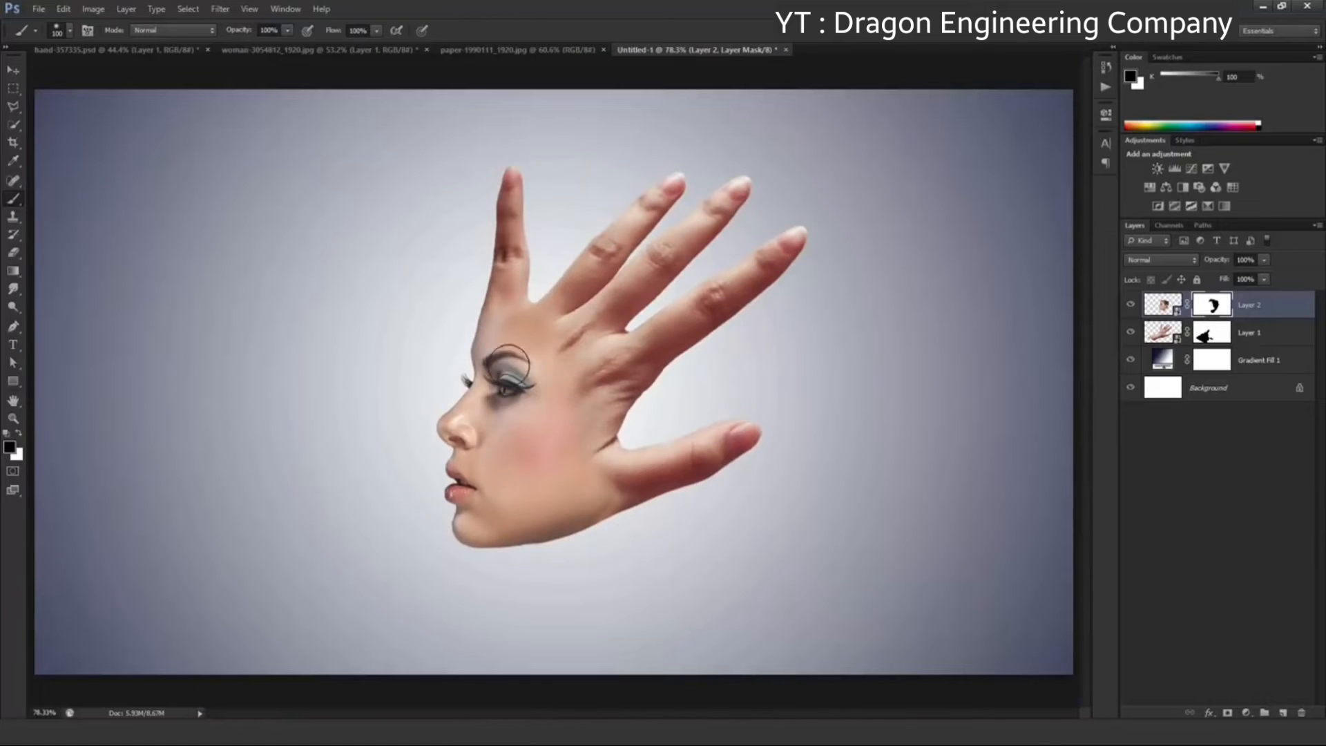
Duplicate the hand's Layer 1, place the copy above Layer 2 and set its blend mode to Darken
click(15, 76)
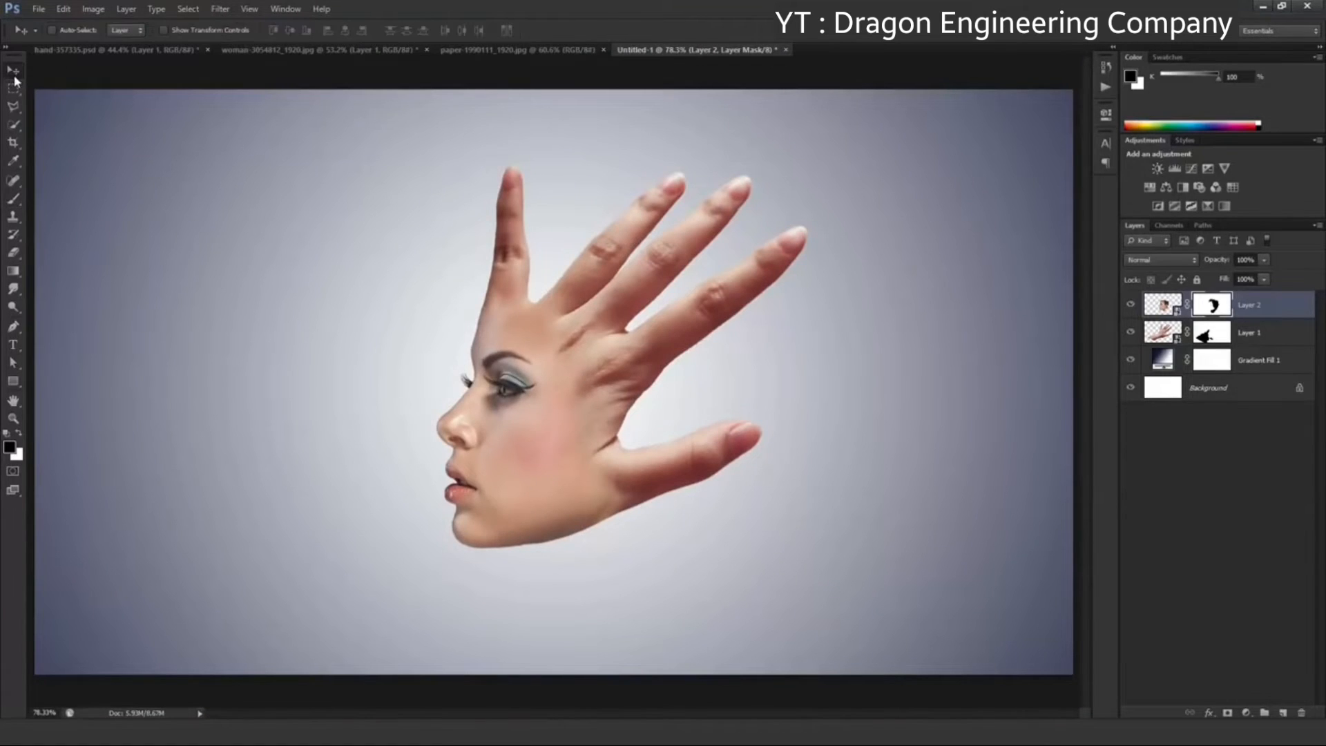
click(1258, 335)
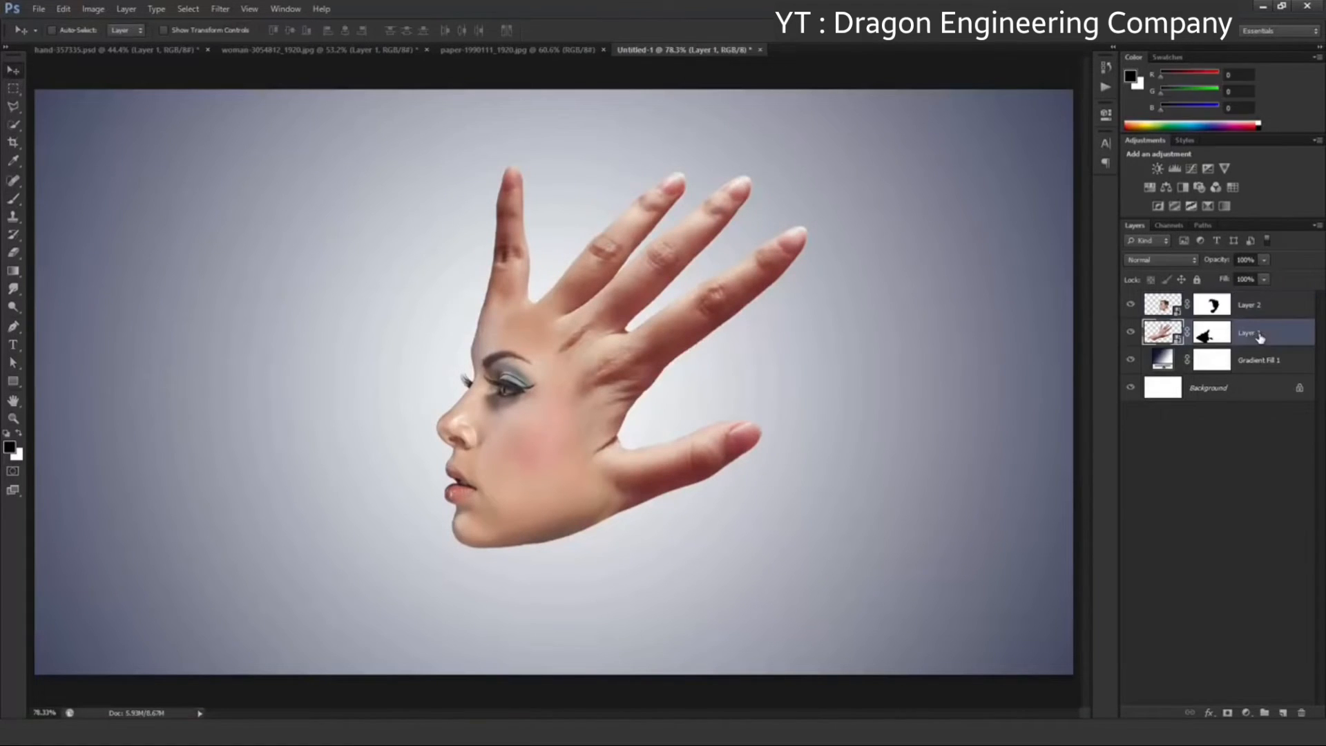
click(1130, 332)
click(1130, 331)
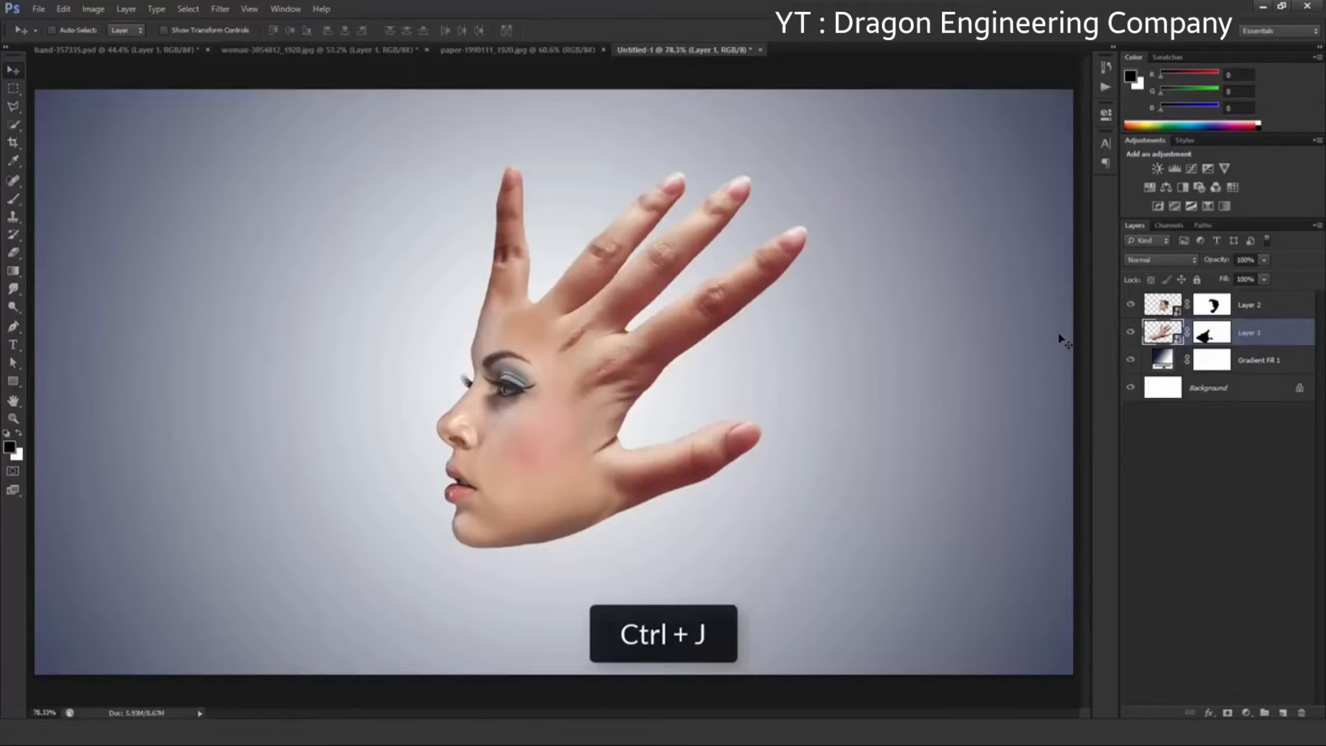
key(ctrl+j)
drag(1254, 341, 1251, 299)
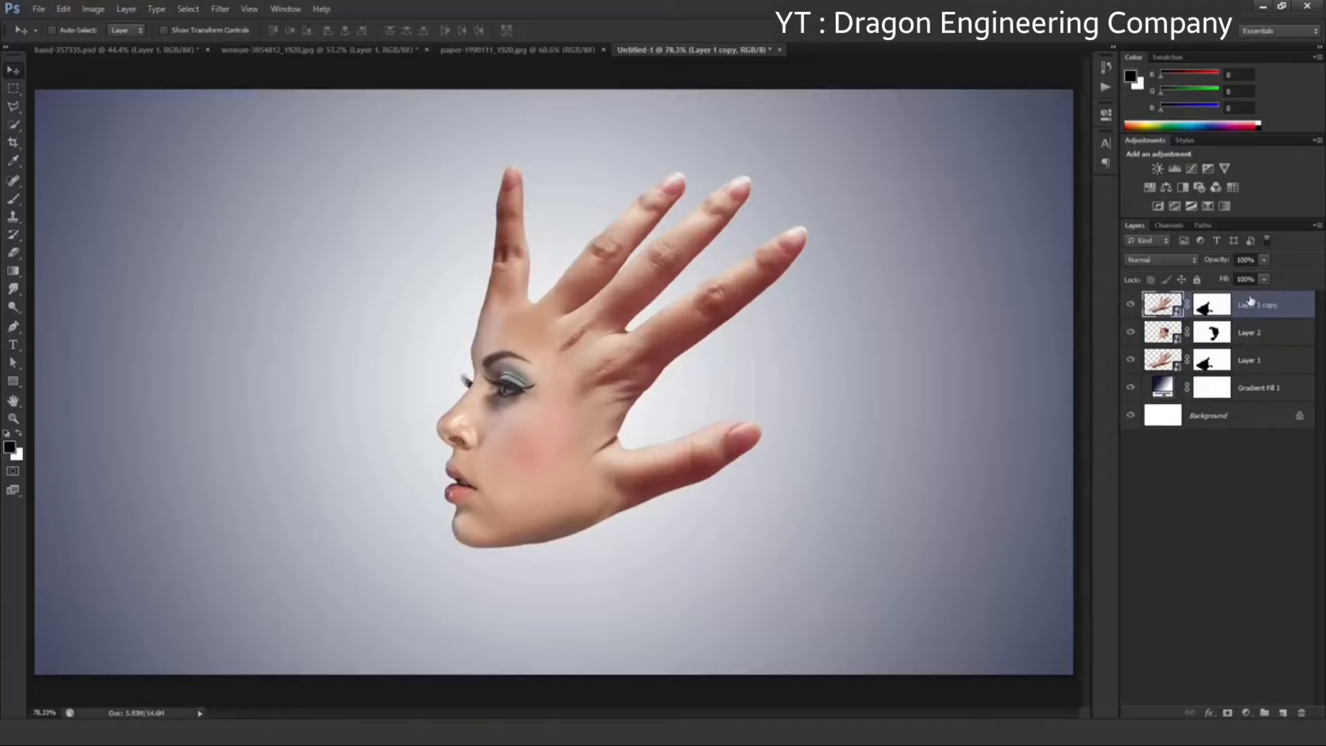
click(1159, 261)
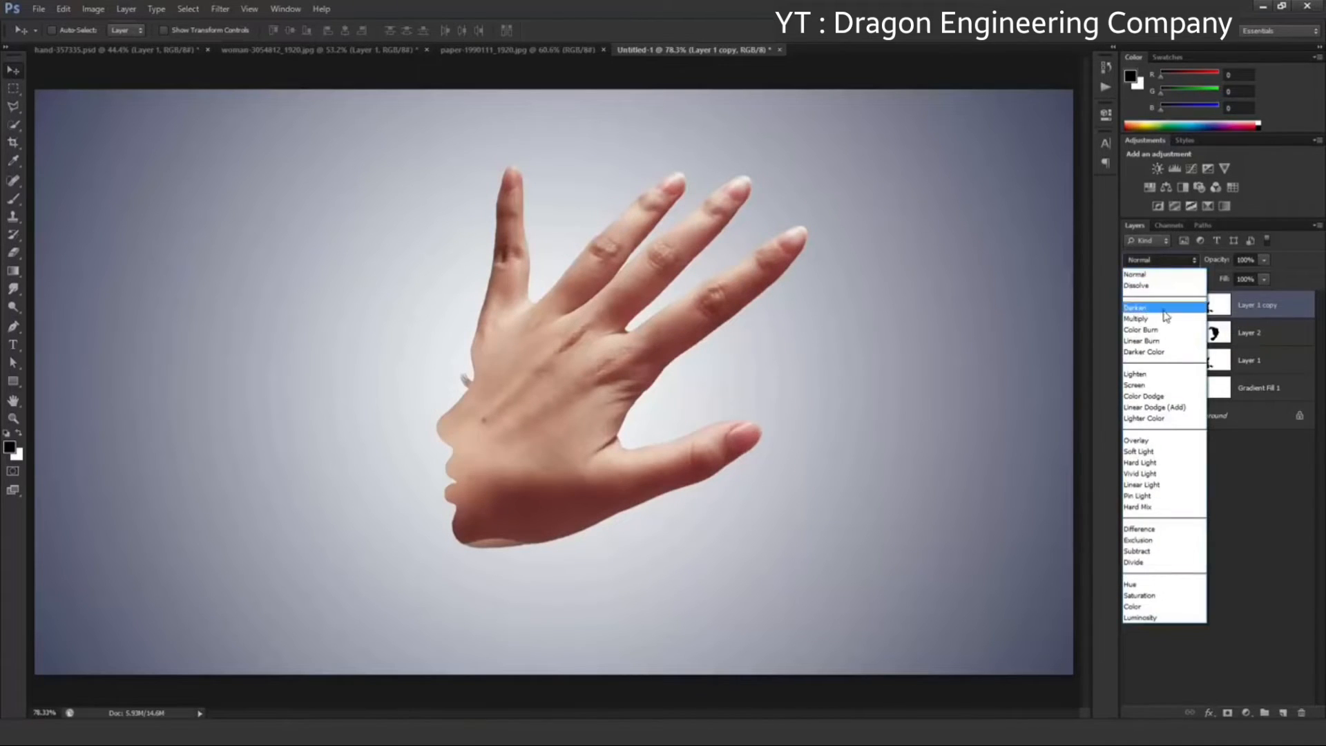
click(1167, 316)
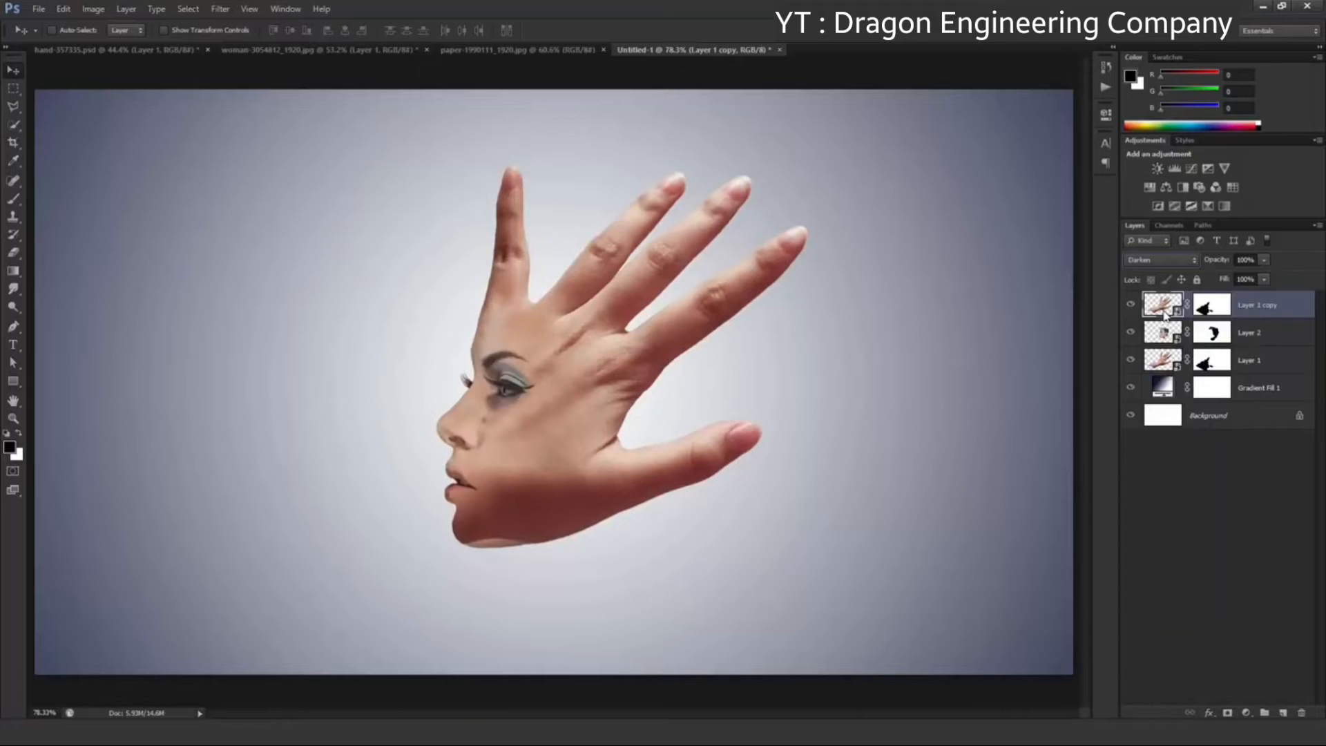
Paint Layer 1 copy's mask with the soft brush at 42% opacity, enlarged to 175 px, to reveal the lips, chin and jaw
click(1218, 308)
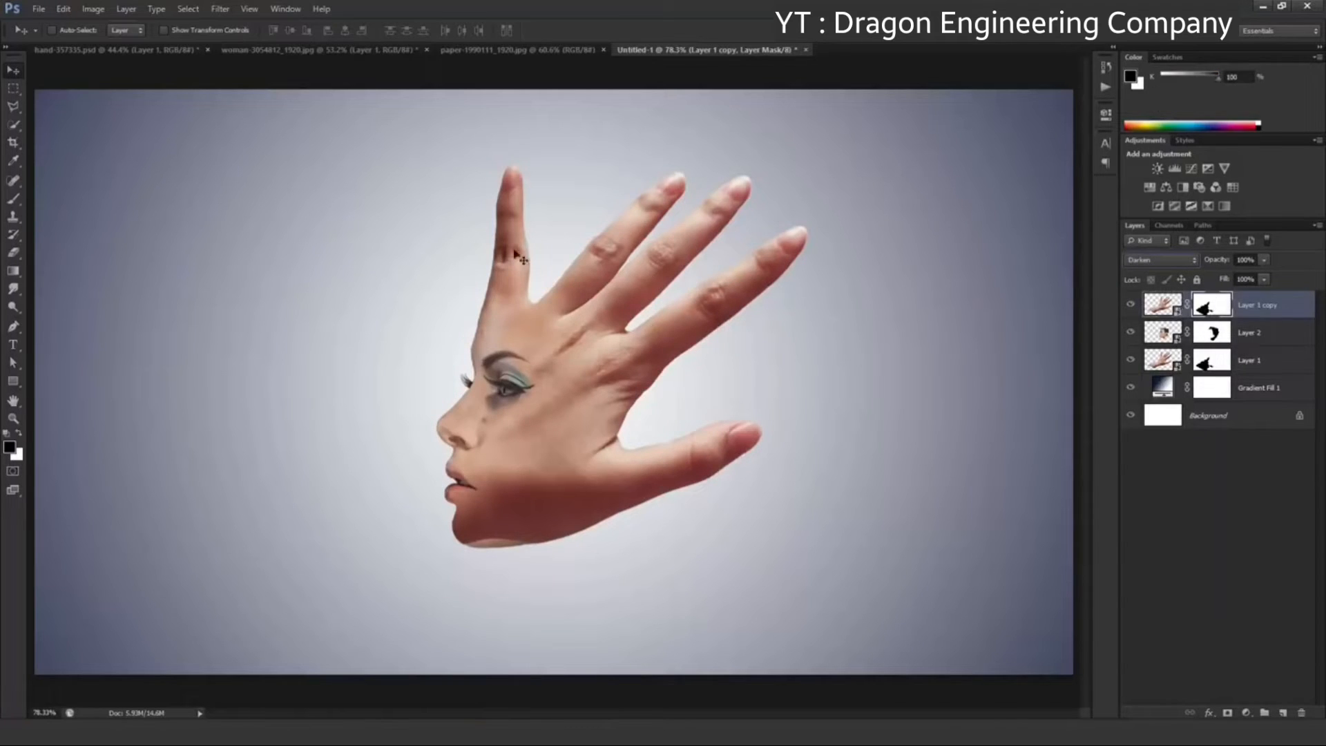
click(17, 198)
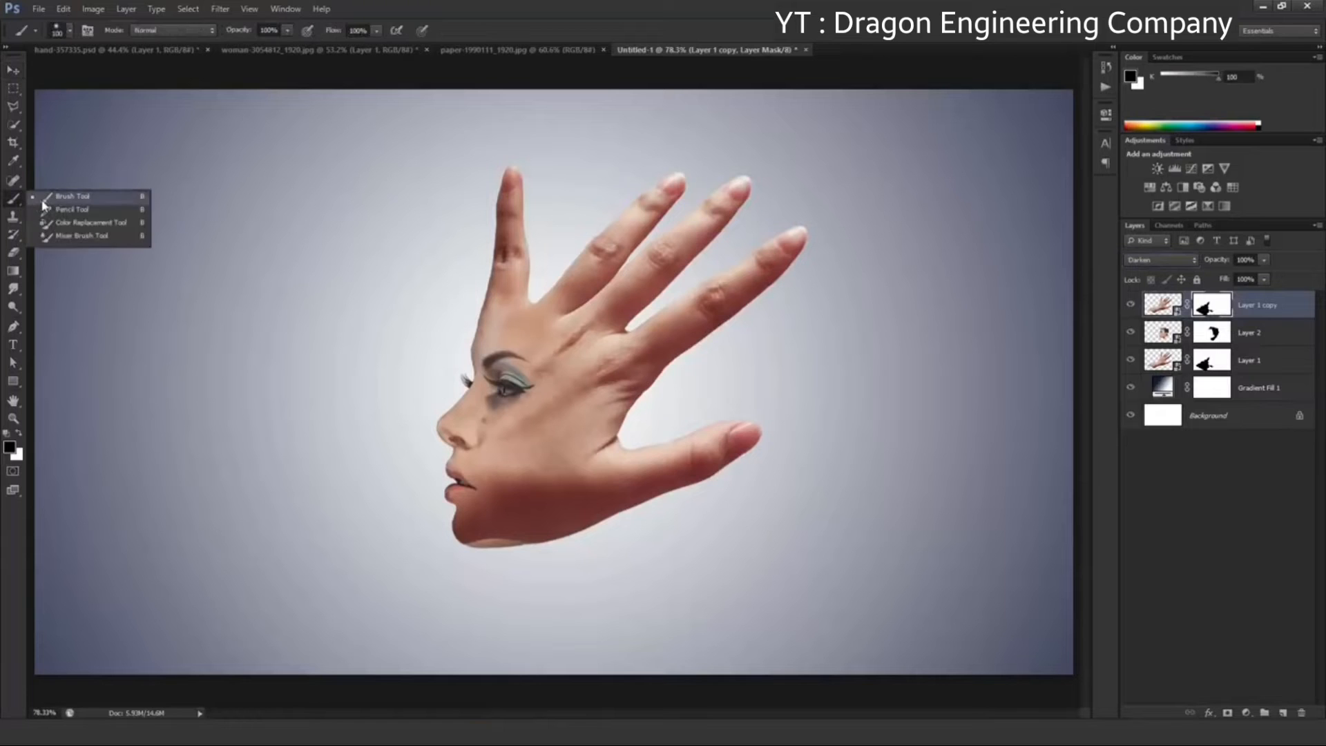
click(42, 200)
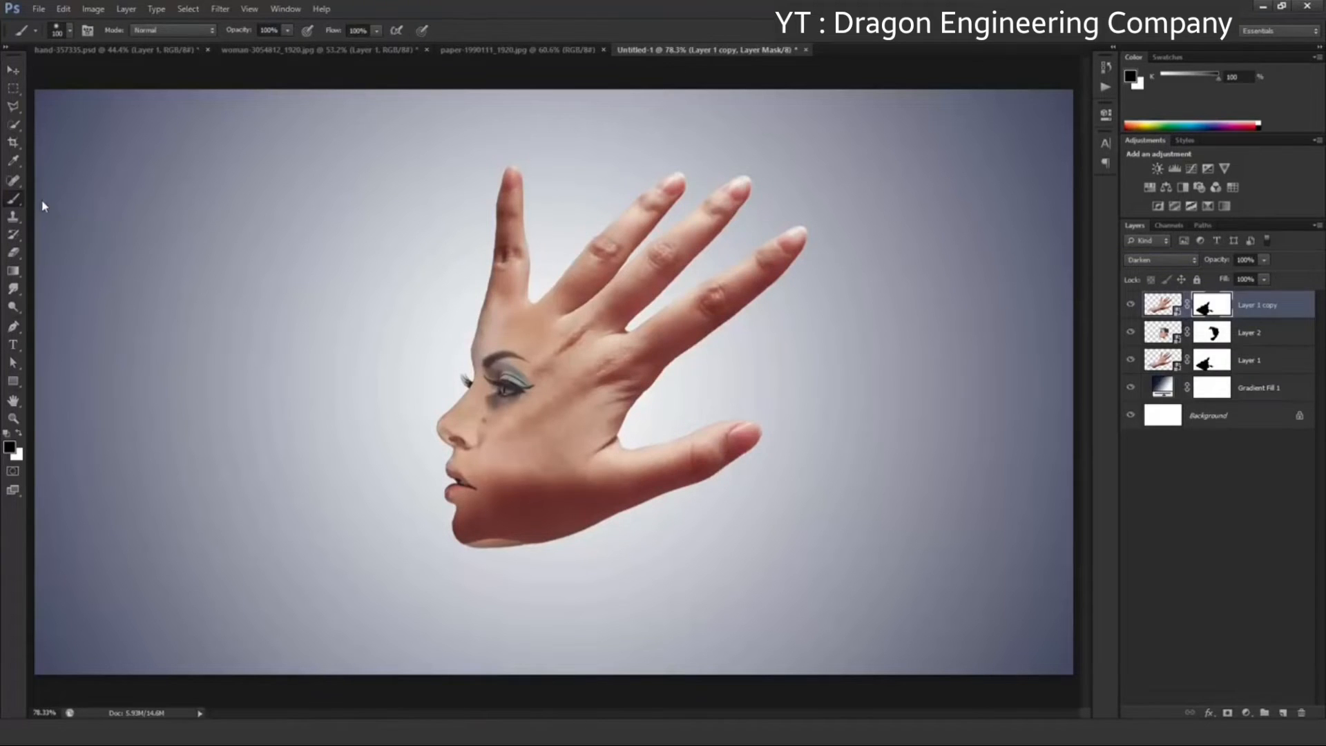
click(288, 31)
click(491, 31)
scroll(615, 508, up, 6)
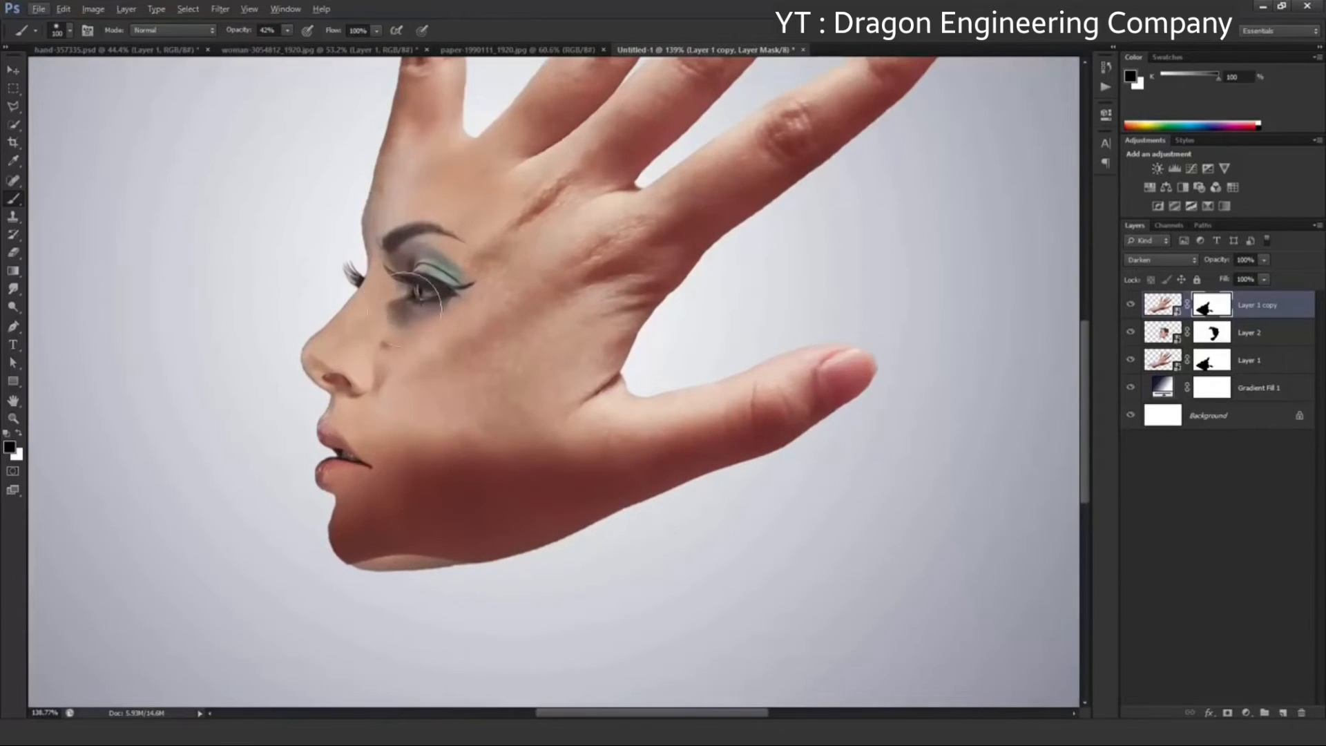
scroll(428, 288, up, 1)
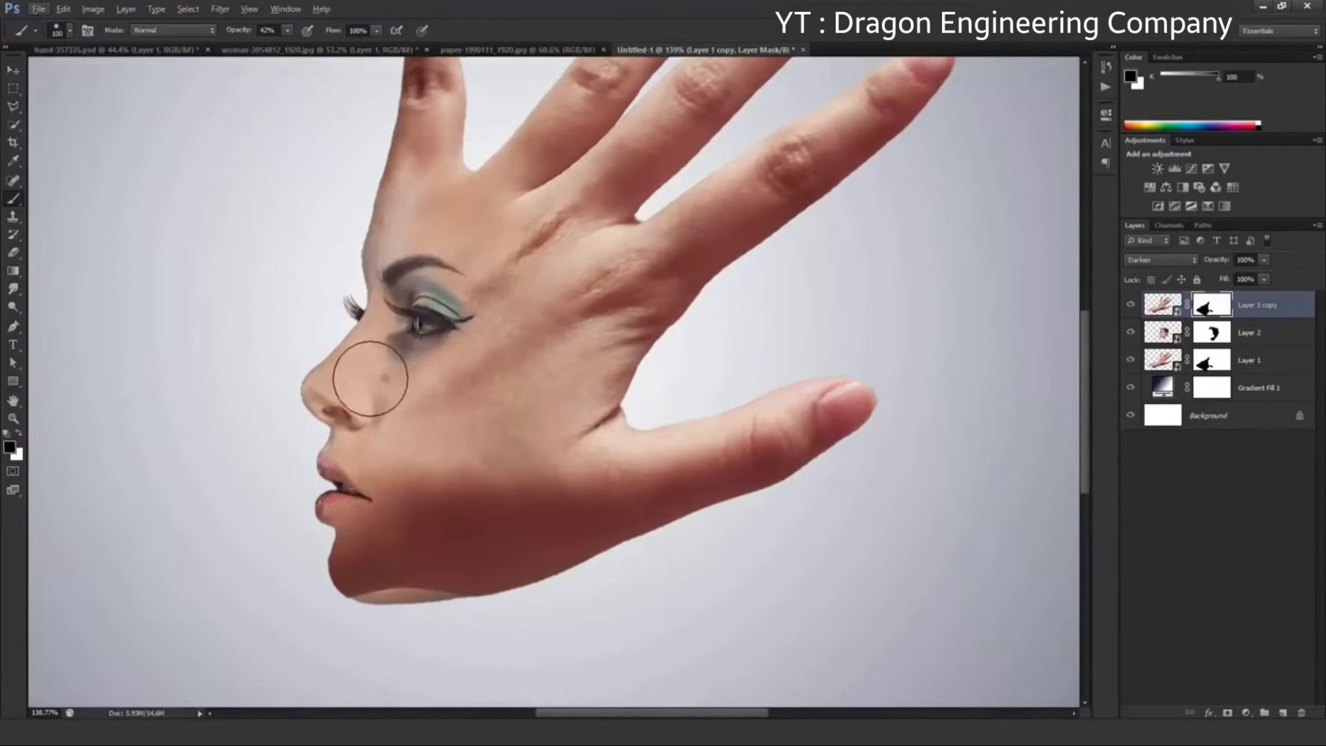
drag(335, 485, 304, 488)
key(bracketright)
key(bracketright)
key(bracketright)
mouse_move(288, 598)
mouse_down()
mouse_move(475, 661)
mouse_move(340, 600)
mouse_move(376, 609)
mouse_move(343, 586)
mouse_move(398, 622)
mouse_move(488, 649)
mouse_move(328, 556)
mouse_move(433, 520)
mouse_move(471, 596)
mouse_move(570, 616)
mouse_move(427, 603)
mouse_move(415, 526)
mouse_up()
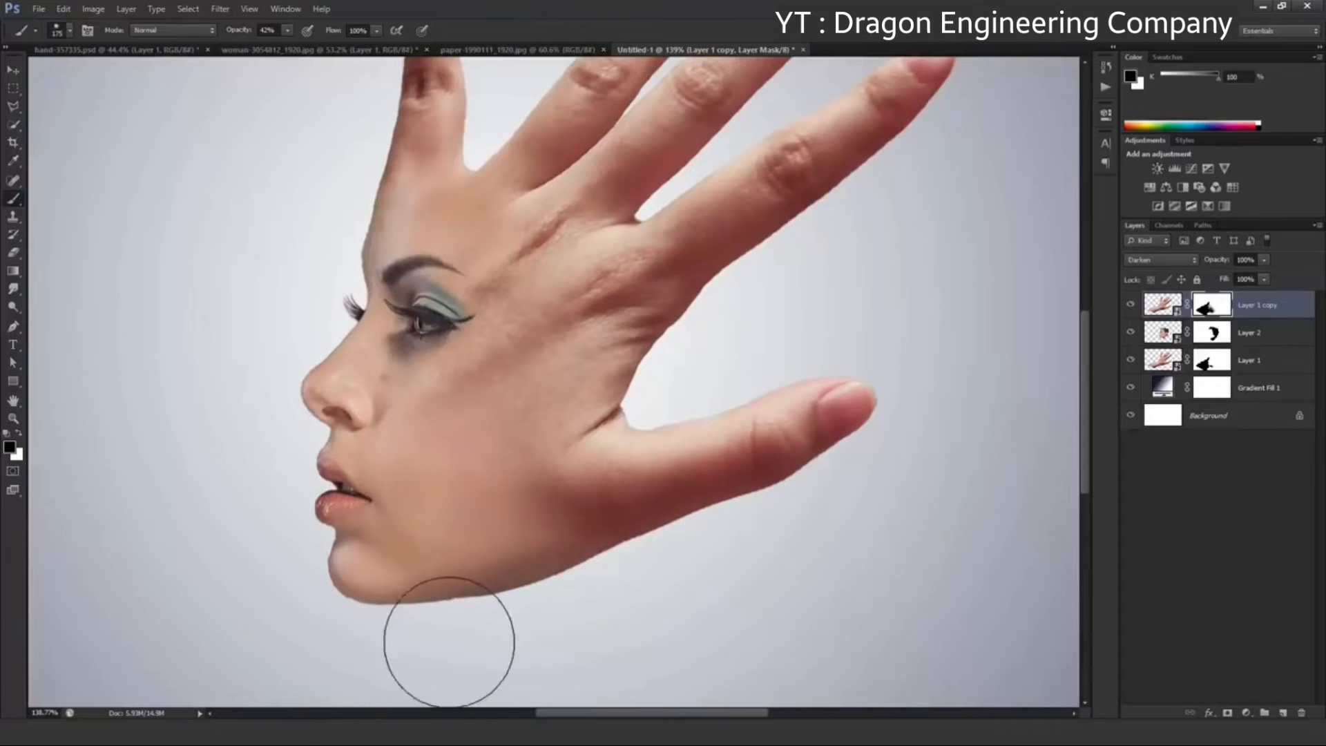
Touch up the transition between the face and the hand on Layer 1 copy's mask
scroll(258, 327, down, 1)
scroll(292, 325, up, 1)
scroll(293, 326, up, 1)
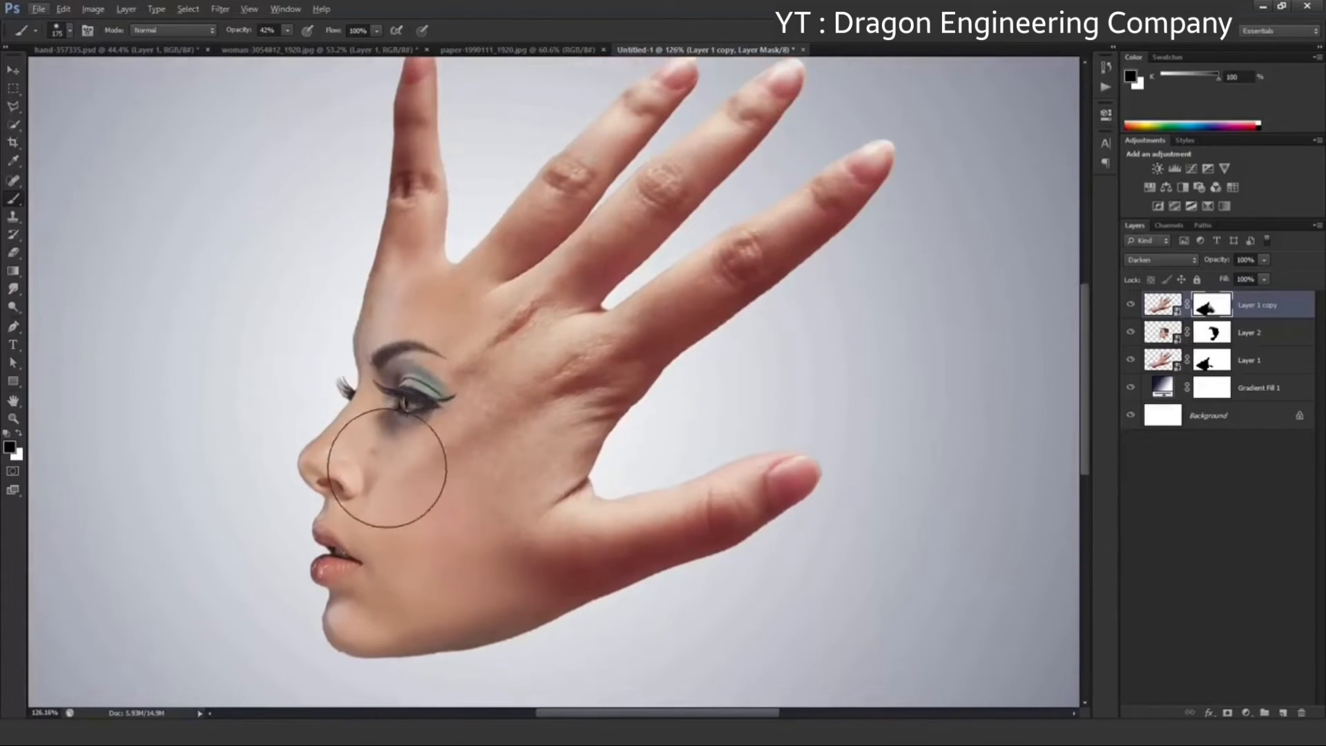
scroll(478, 436, down, 2)
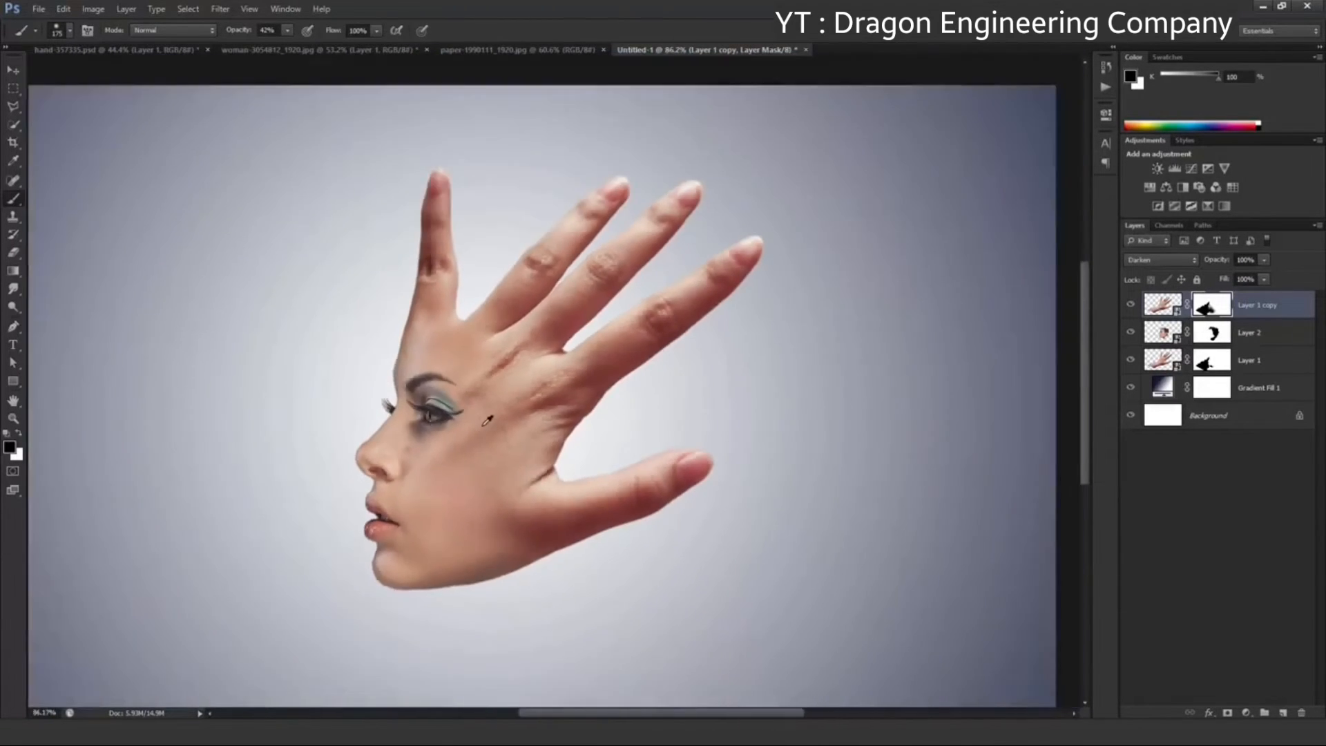
mouse_move(631, 565)
mouse_down()
mouse_move(510, 516)
mouse_move(635, 578)
mouse_up()
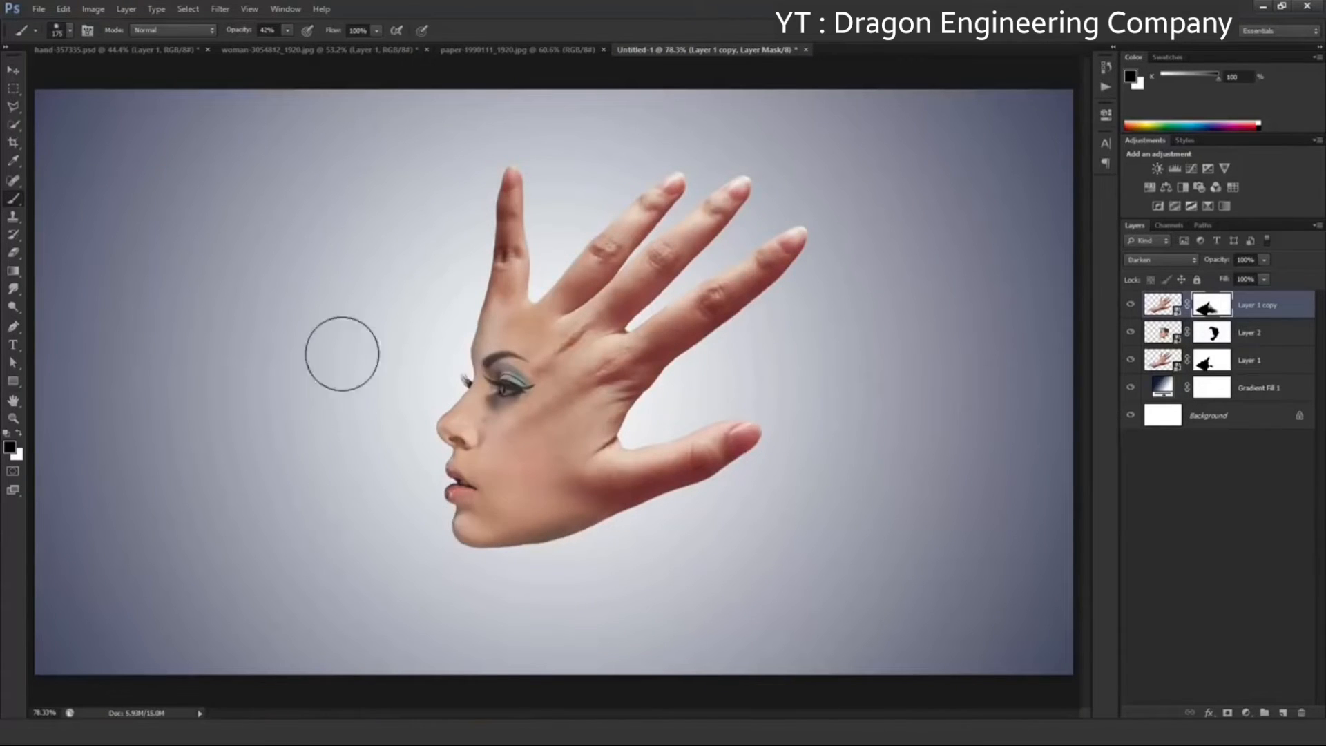
Group Layer 1 copy, Layer 2 and Layer 1, and name the group "Face + Hand"
click(14, 71)
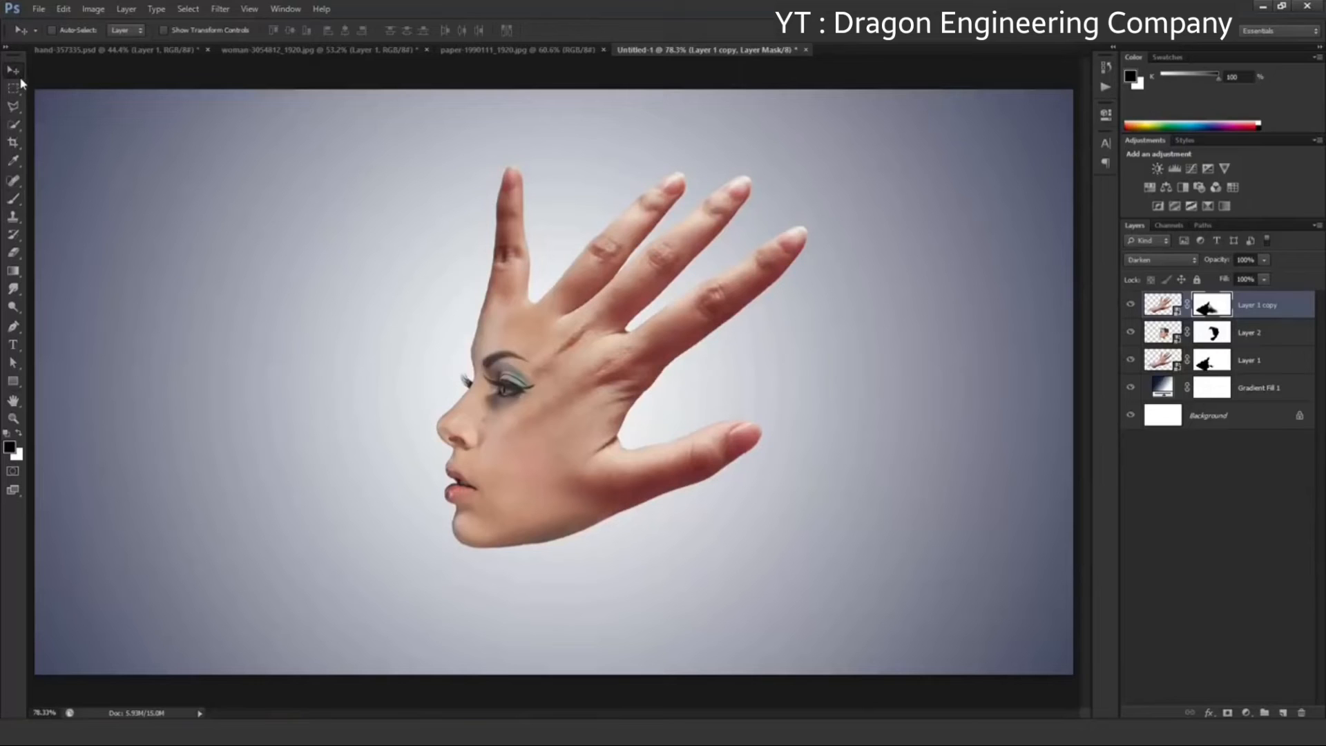
click(1289, 309)
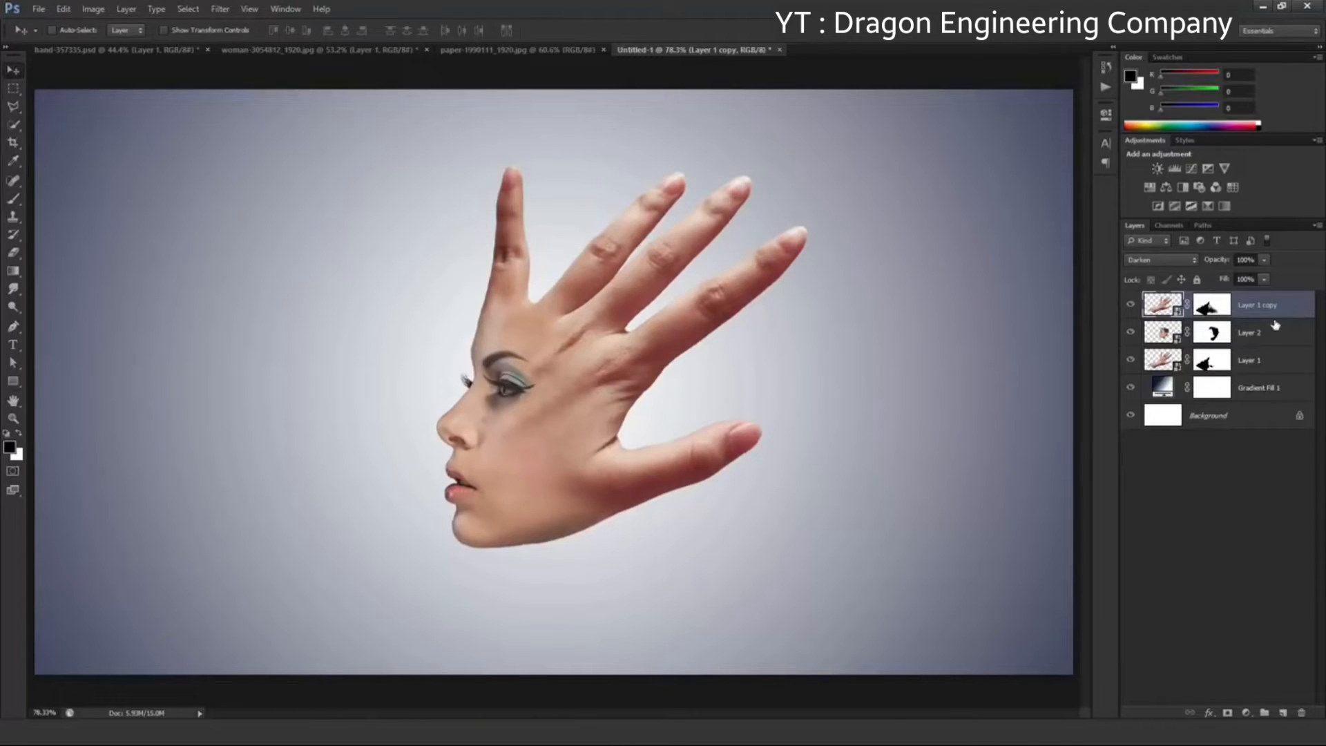
shift+click(1265, 360)
key(ctrl+g)
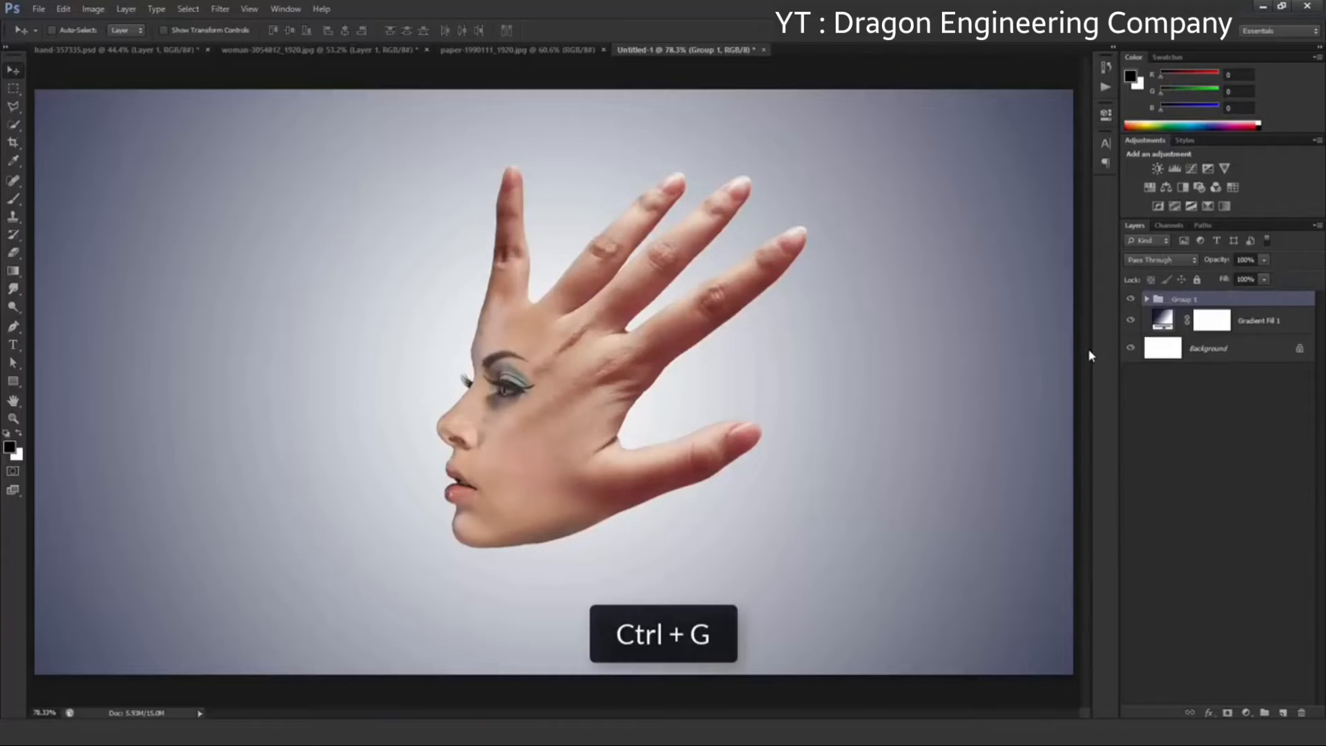
double_click(1193, 299)
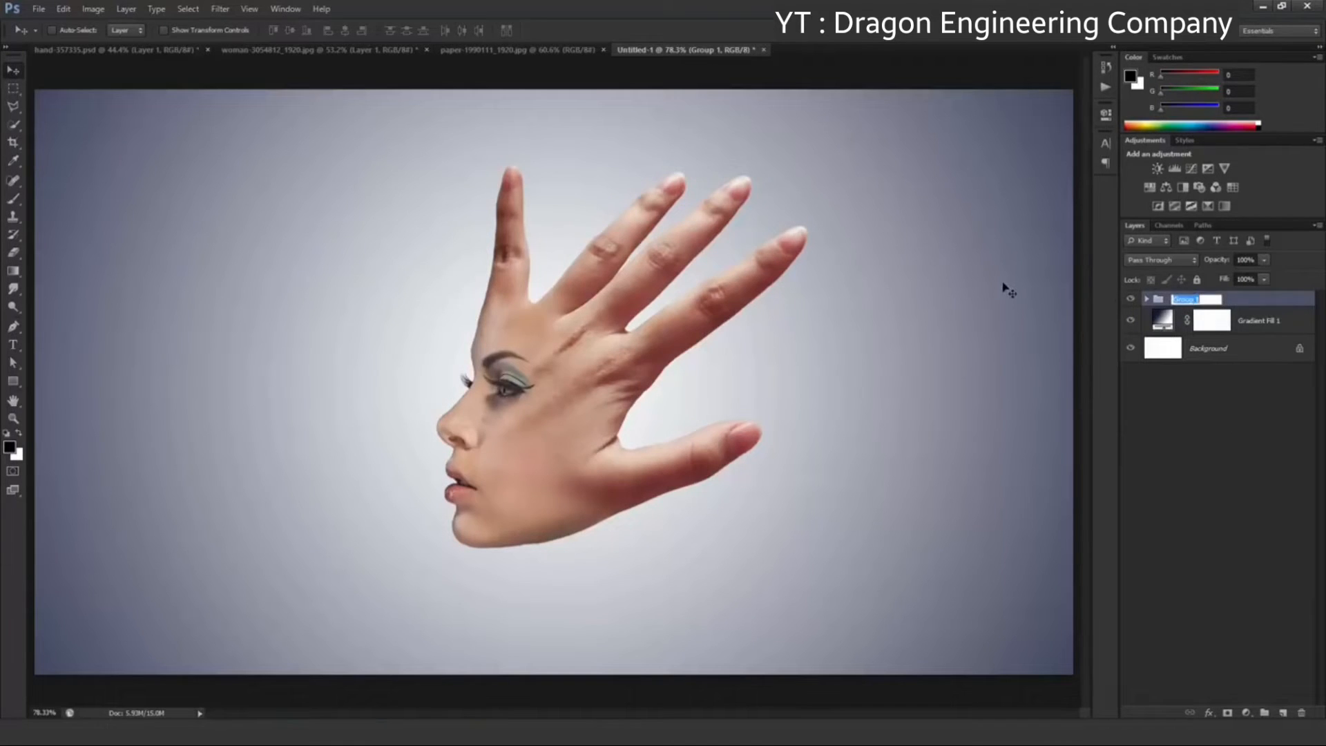
text(Face + Hand)
key(Return)
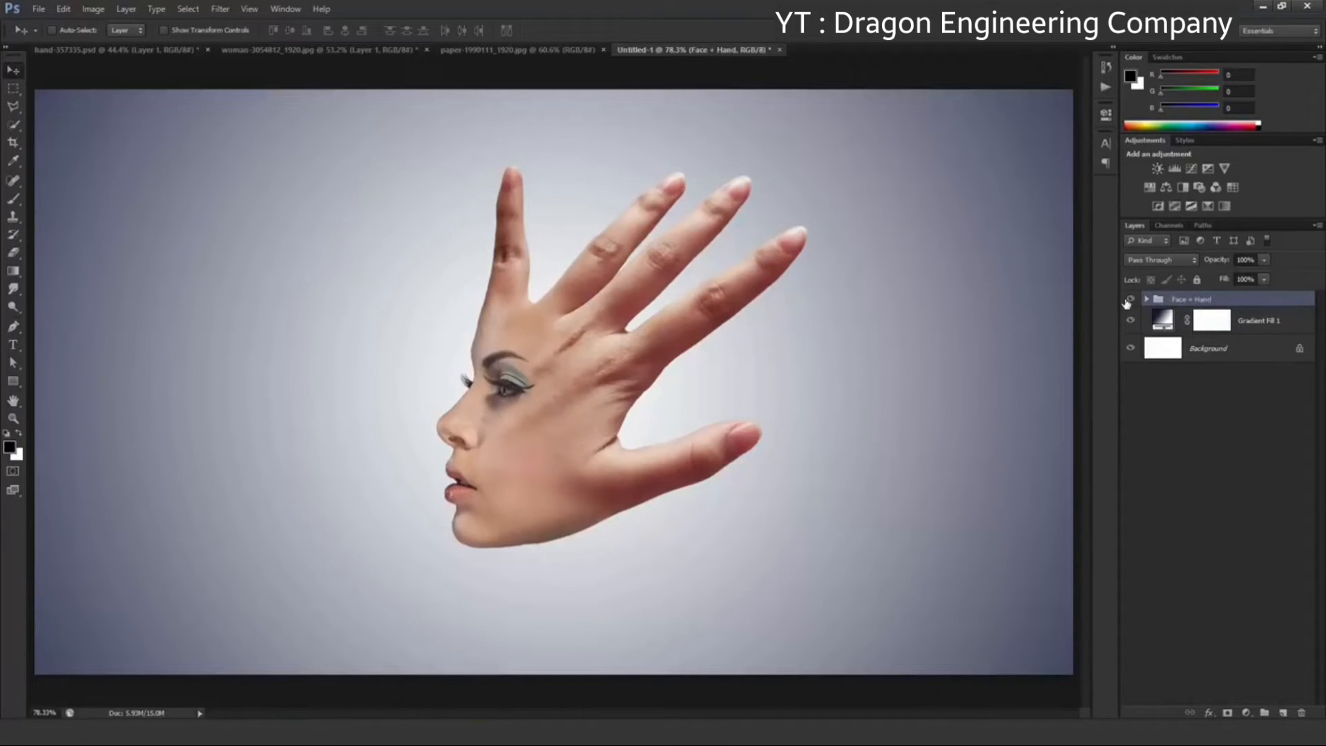
Move the Face + Hand group slightly up and to the left on the canvas
click(1130, 299)
click(1130, 300)
drag(642, 336, 594, 309)
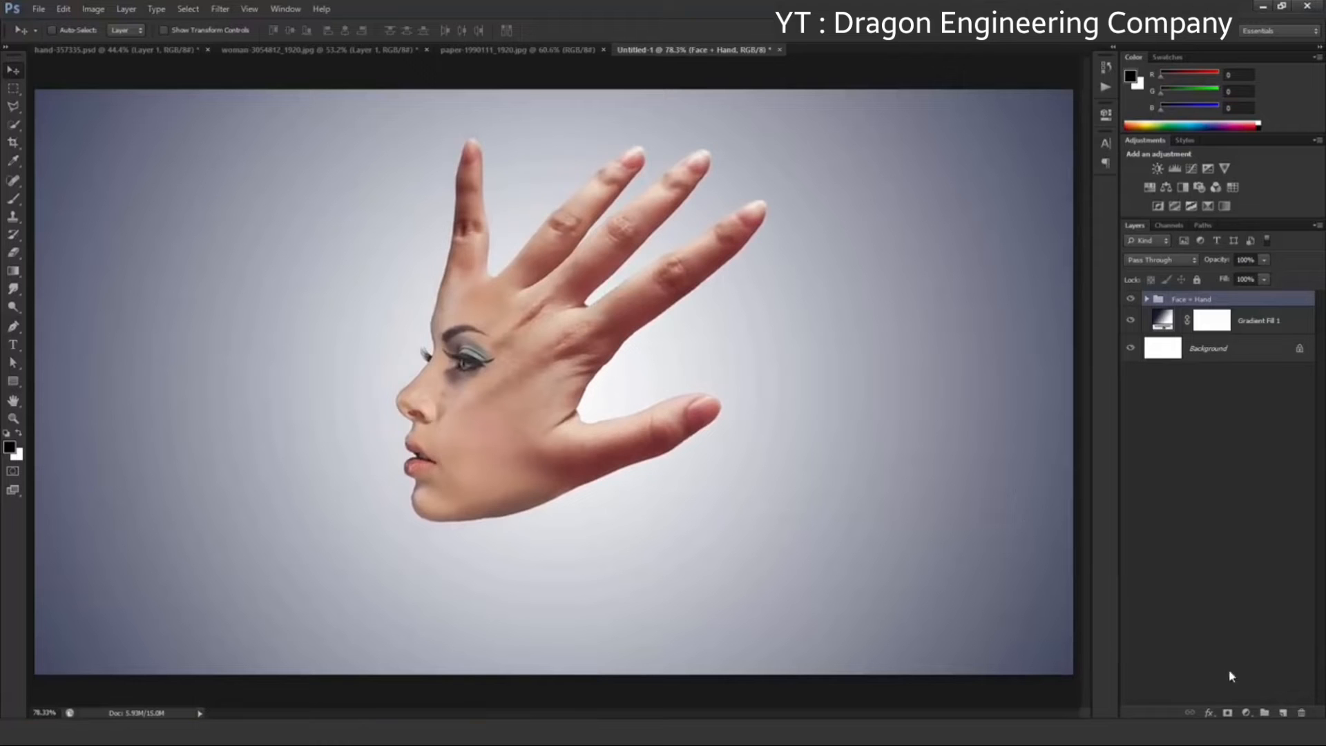
Add a Black & White adjustment layer clipped to the Face + Hand group, using the Darker preset
click(1246, 712)
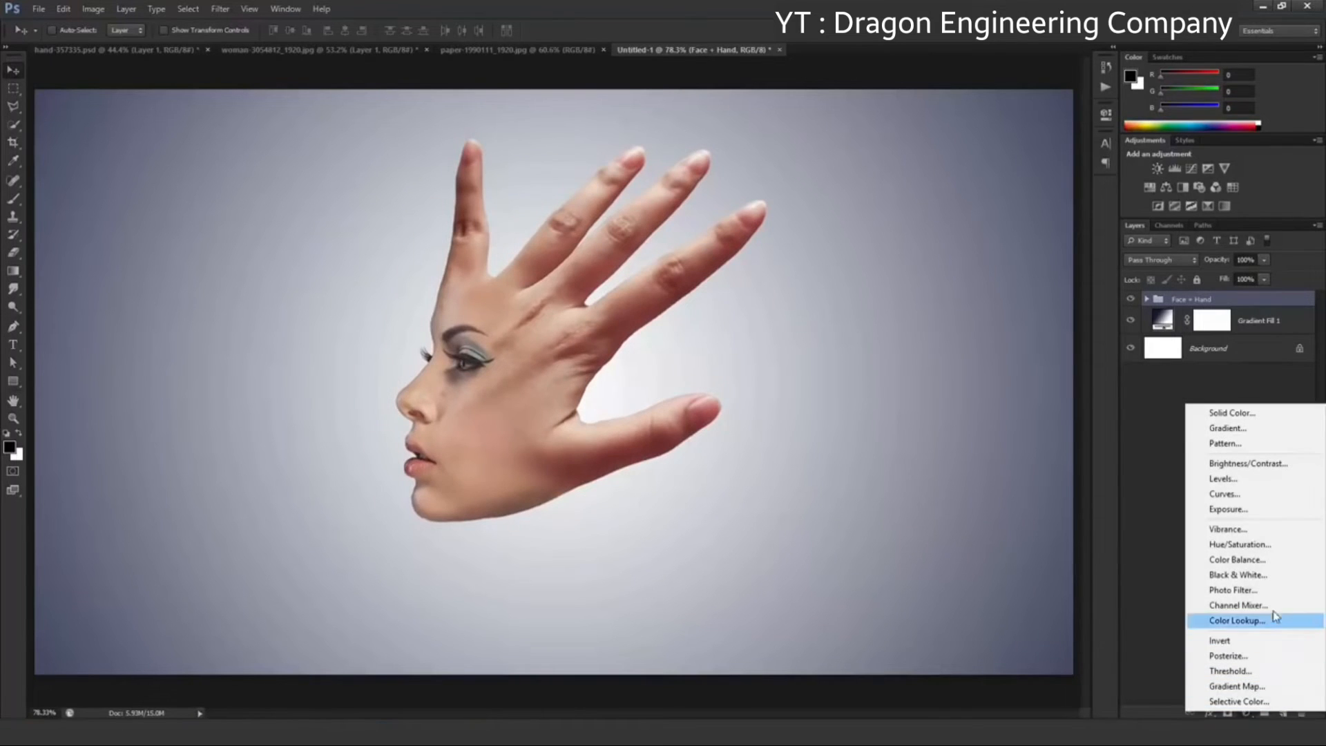
click(1237, 575)
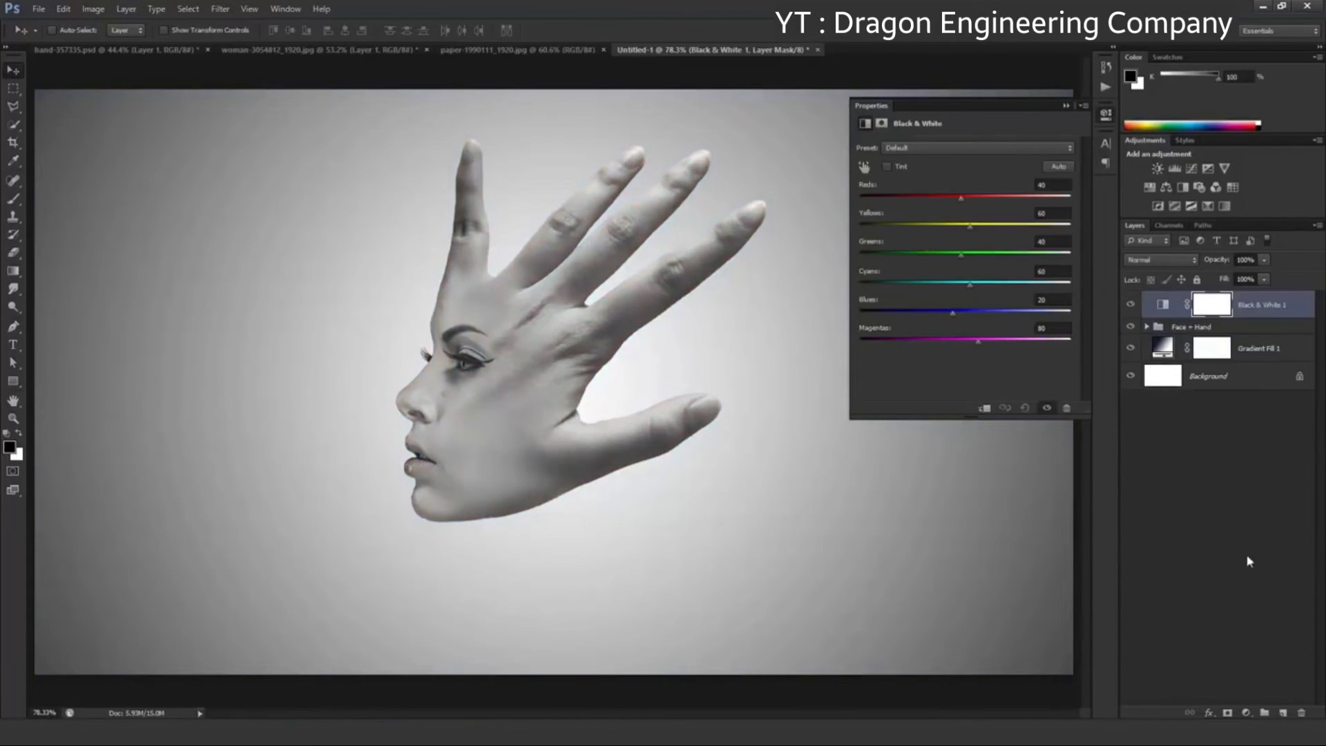
click(985, 409)
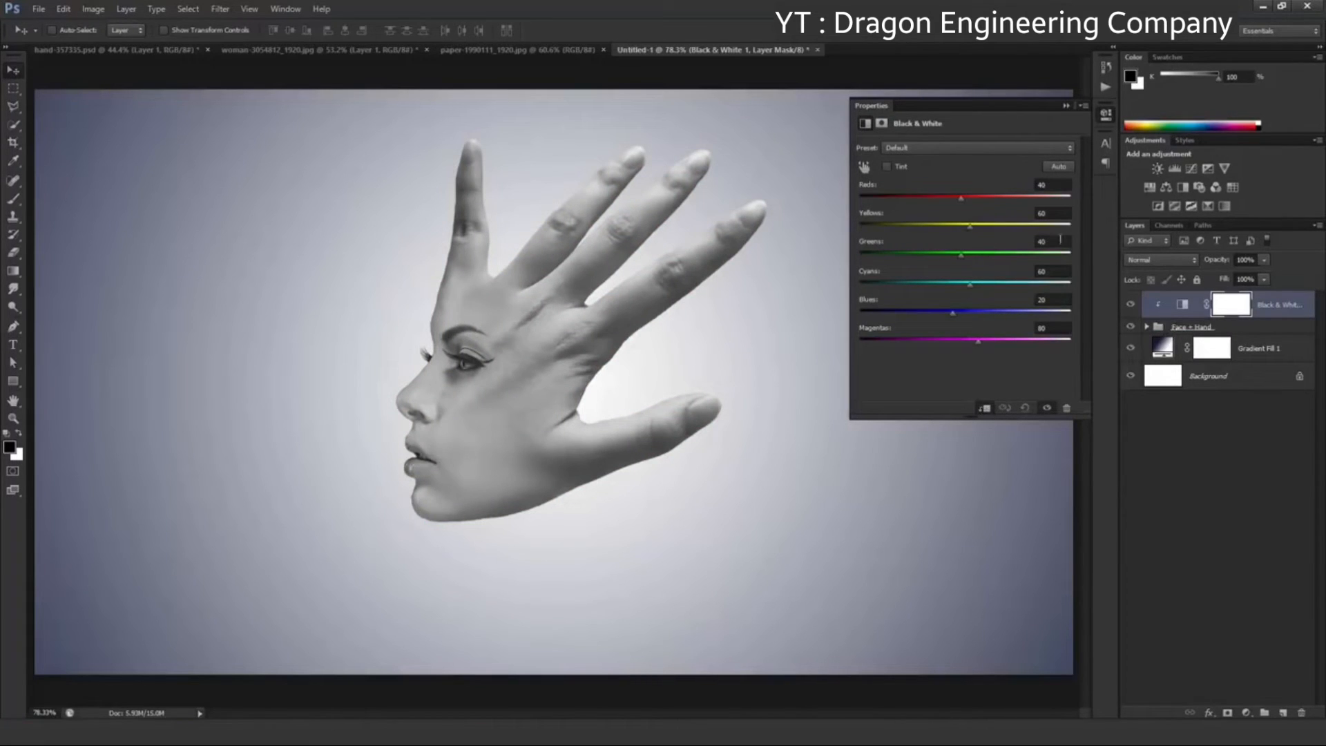
click(989, 148)
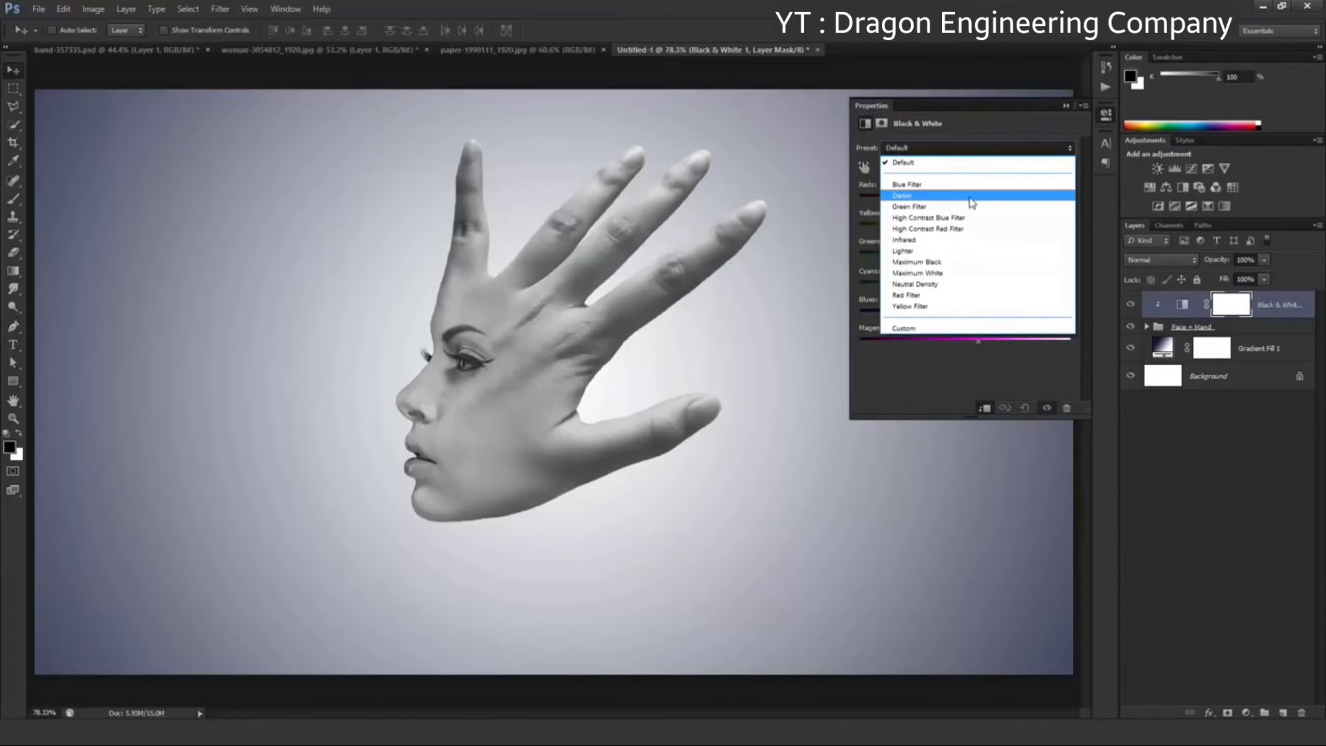
click(970, 197)
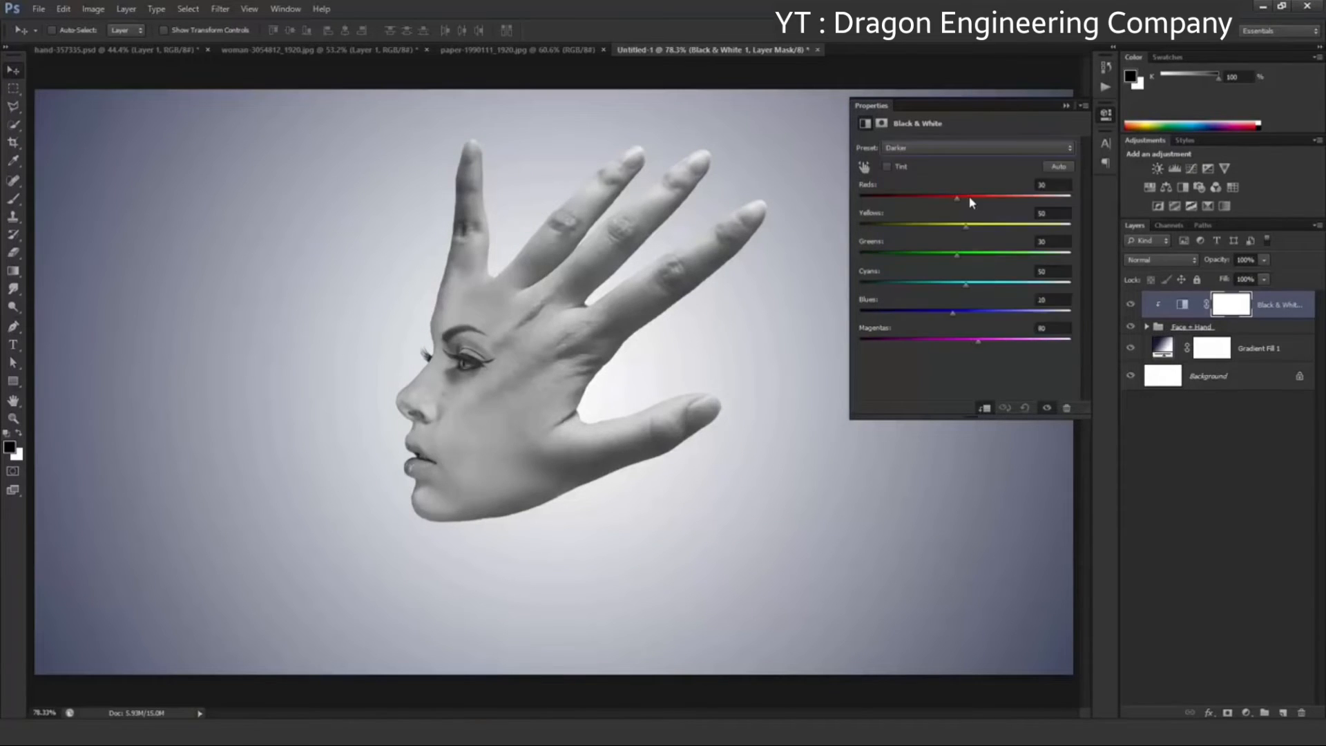
click(1066, 107)
Lower the opacity of the Black & White adjustment layer to 13%
click(1265, 263)
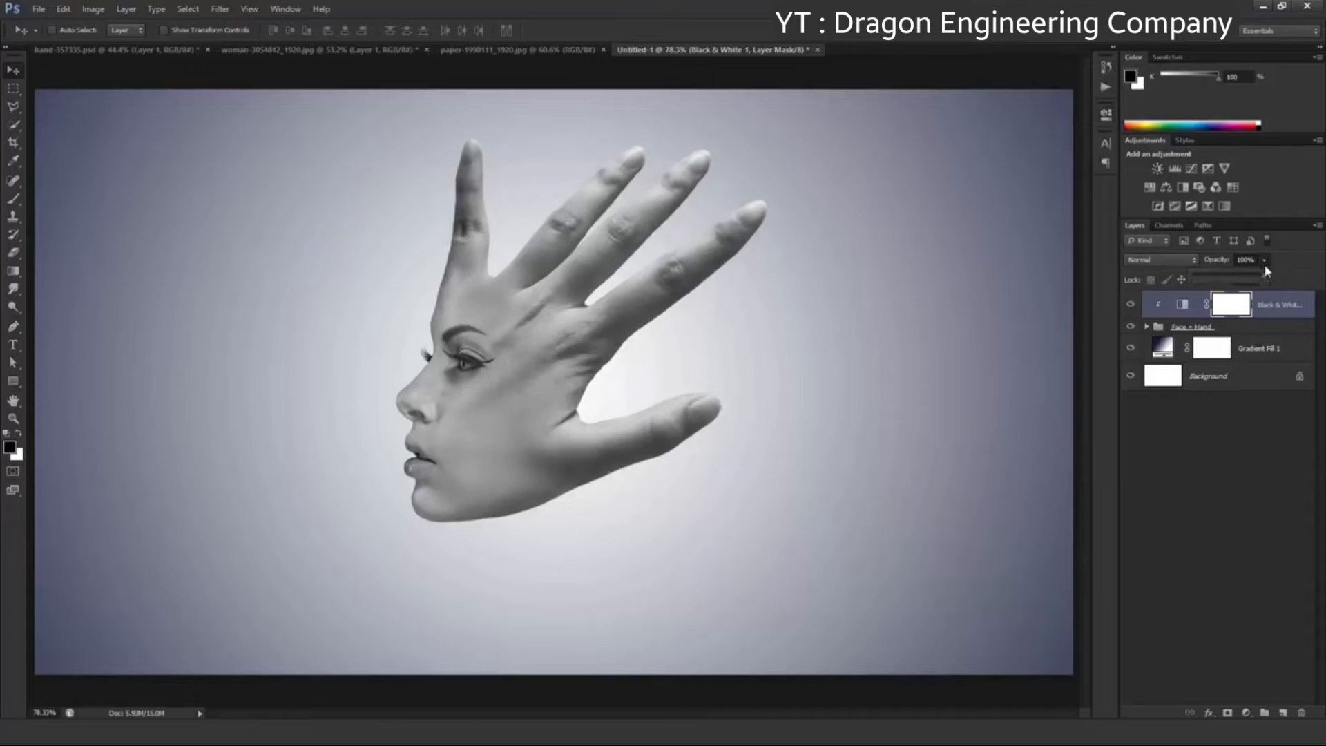
drag(1267, 279, 1216, 278)
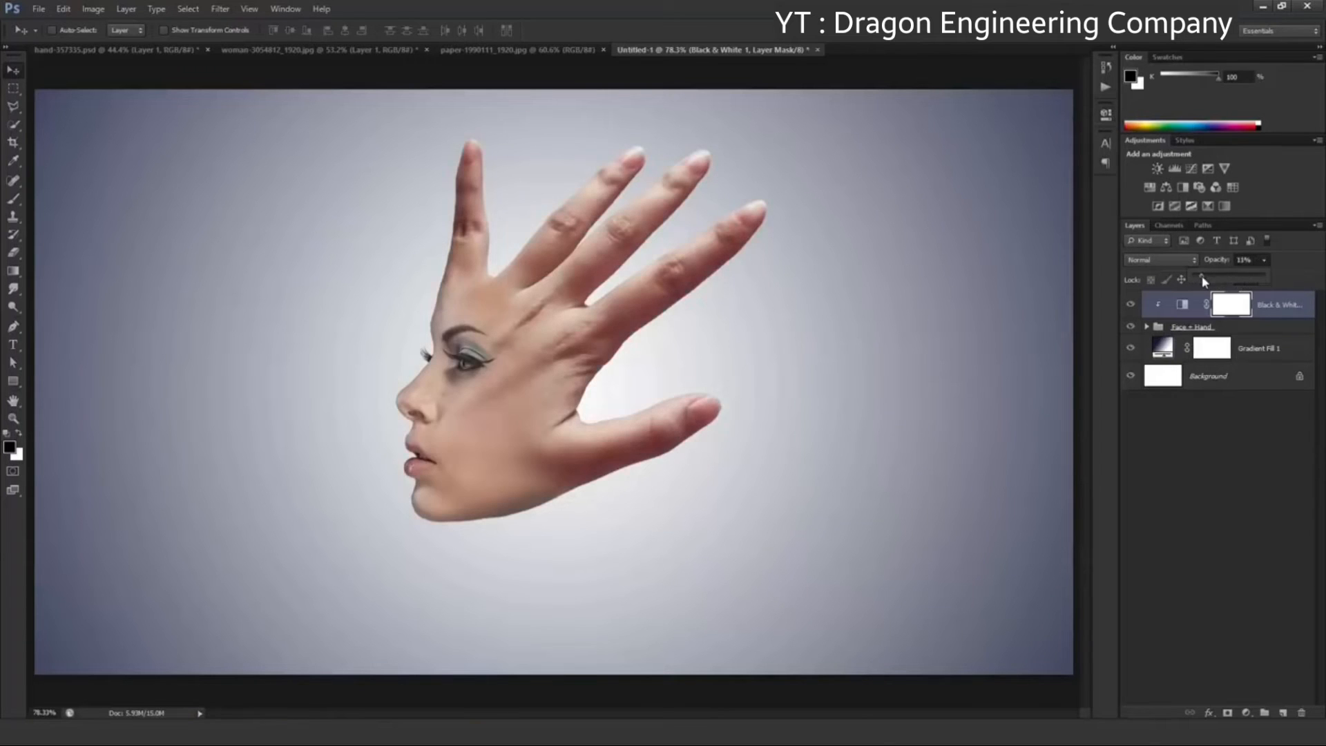
drag(1204, 281, 1202, 275)
click(1134, 306)
Add a Gradient Map adjustment layer clipped to the Face + Hand group and load the Violet, Orange gradient preset
click(1245, 713)
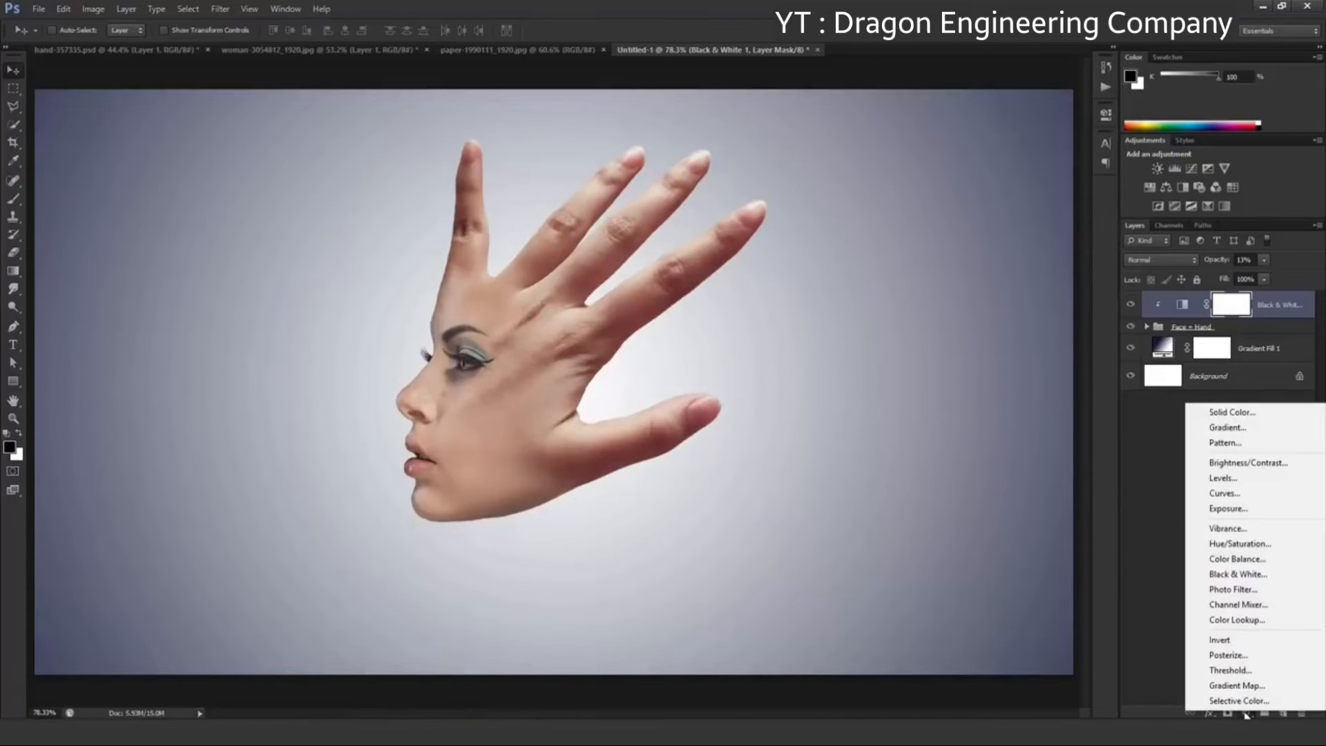
click(1236, 686)
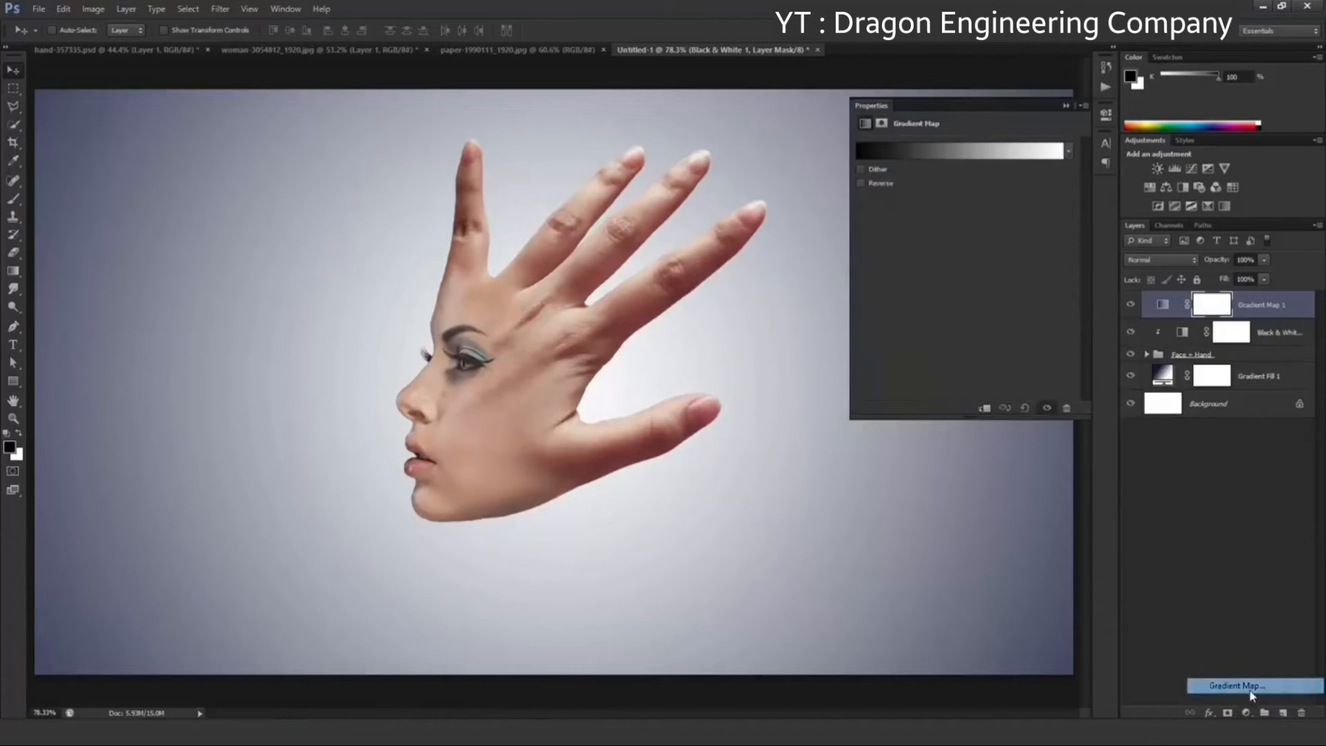
click(985, 408)
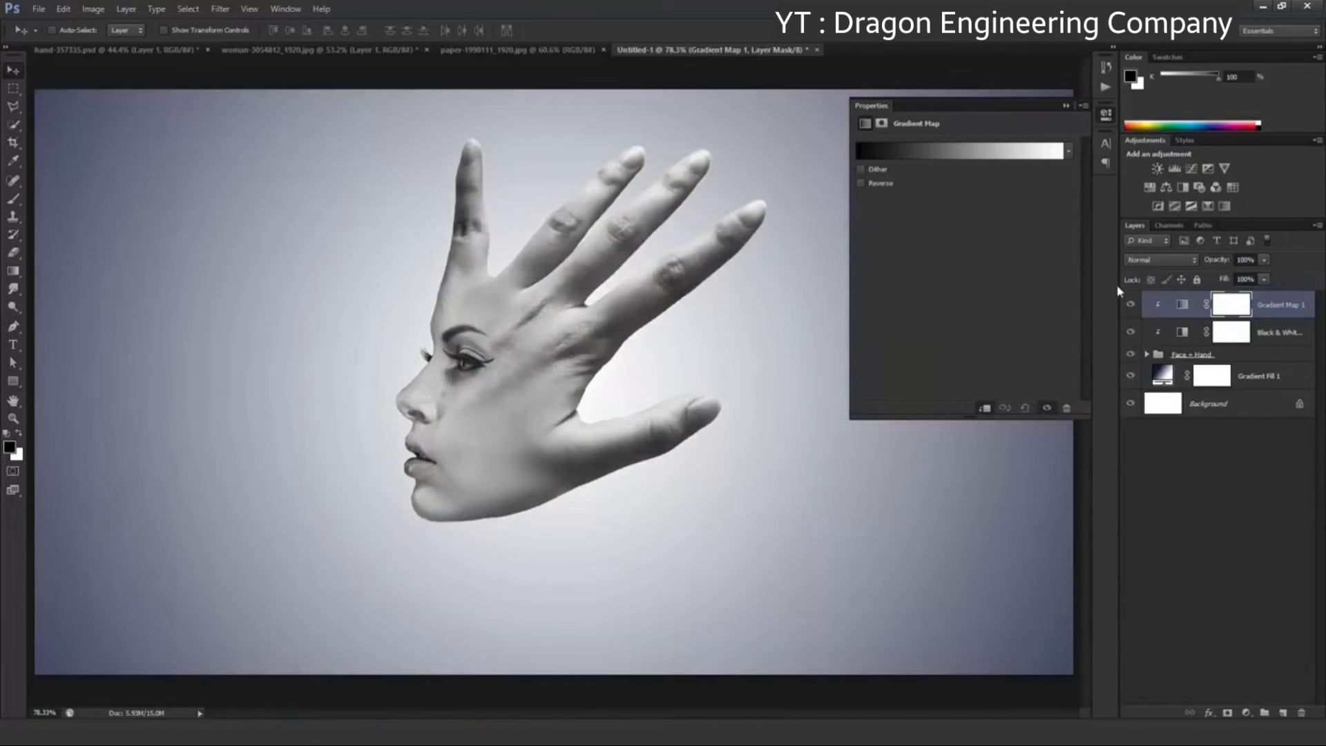
click(977, 158)
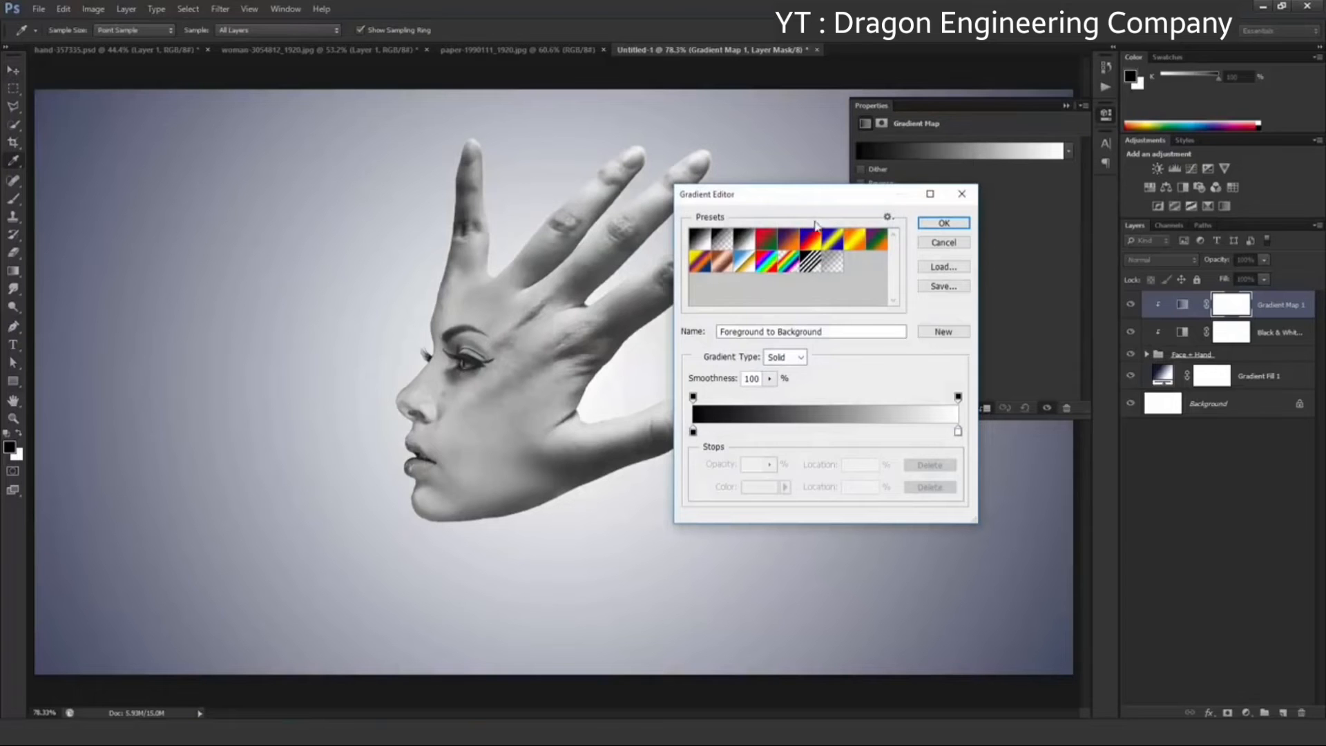
click(793, 239)
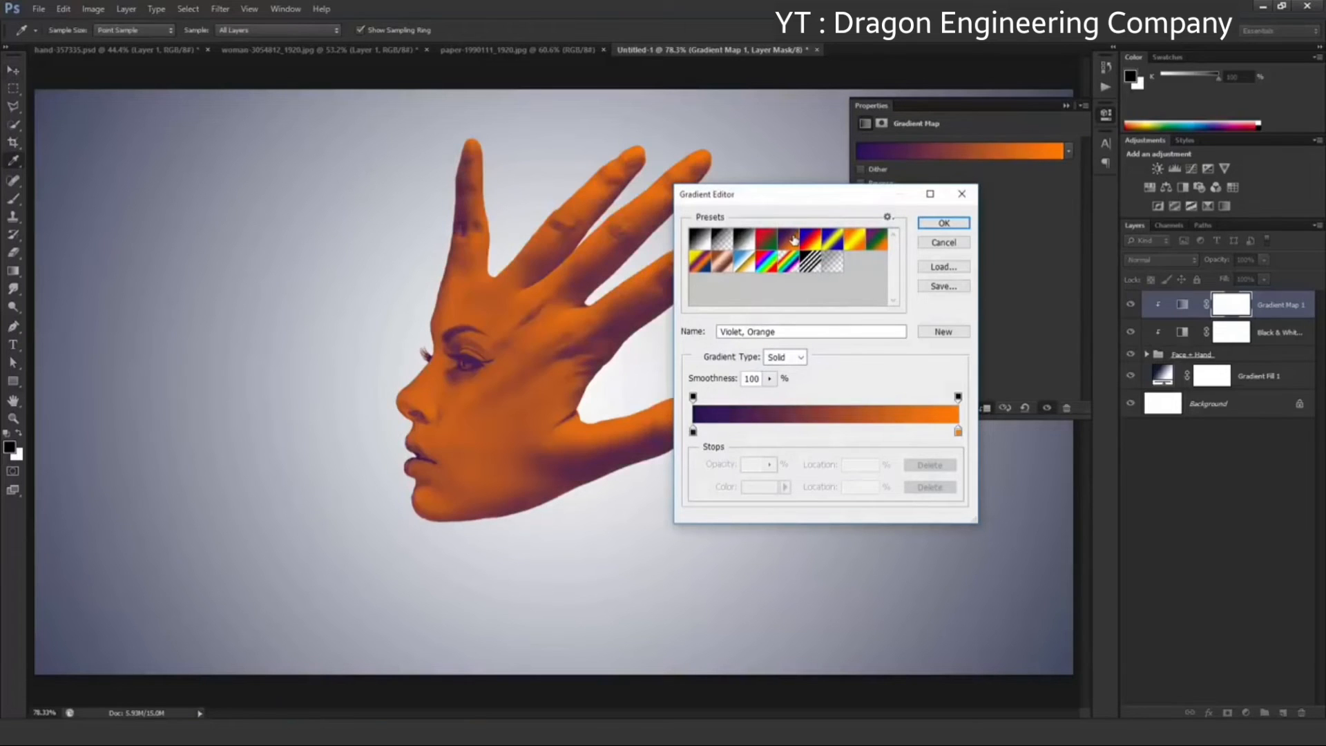
Set the gradient map's dark color stop at 0% to deep navy 091133
click(693, 432)
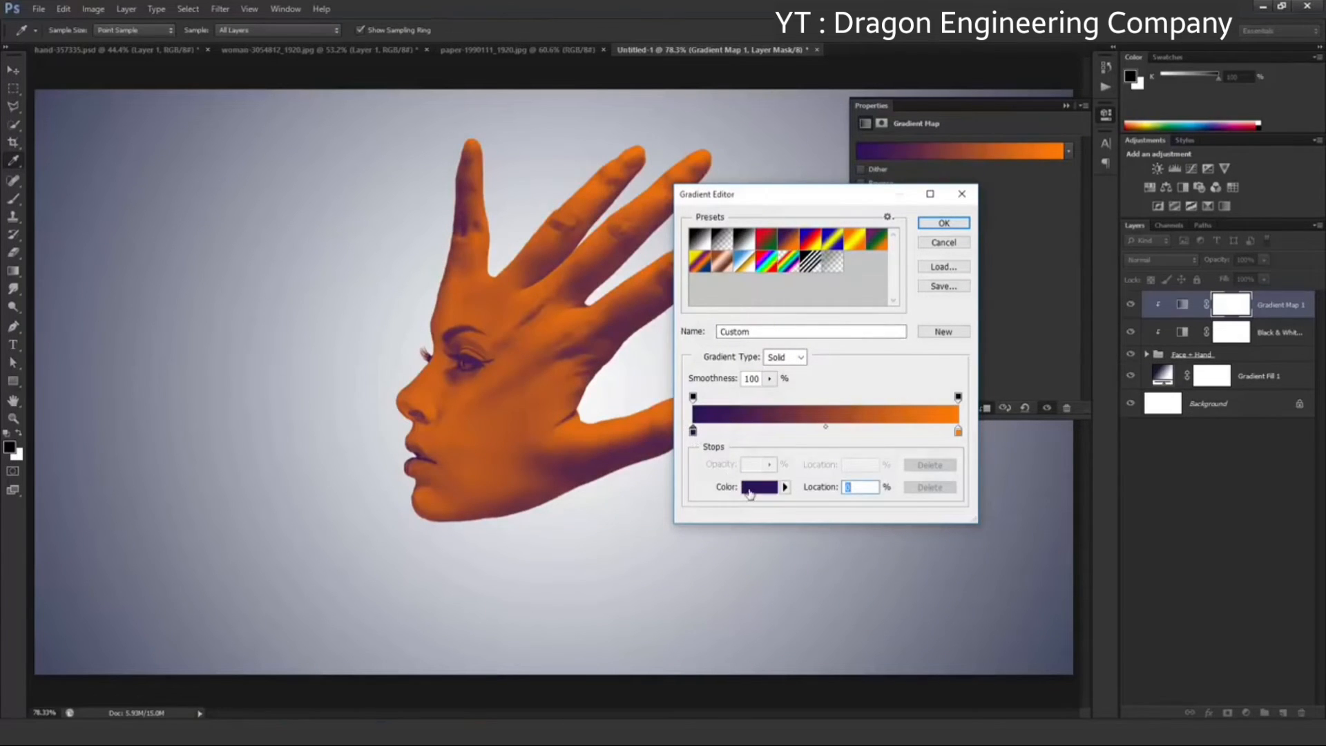
click(758, 487)
drag(854, 352, 853, 362)
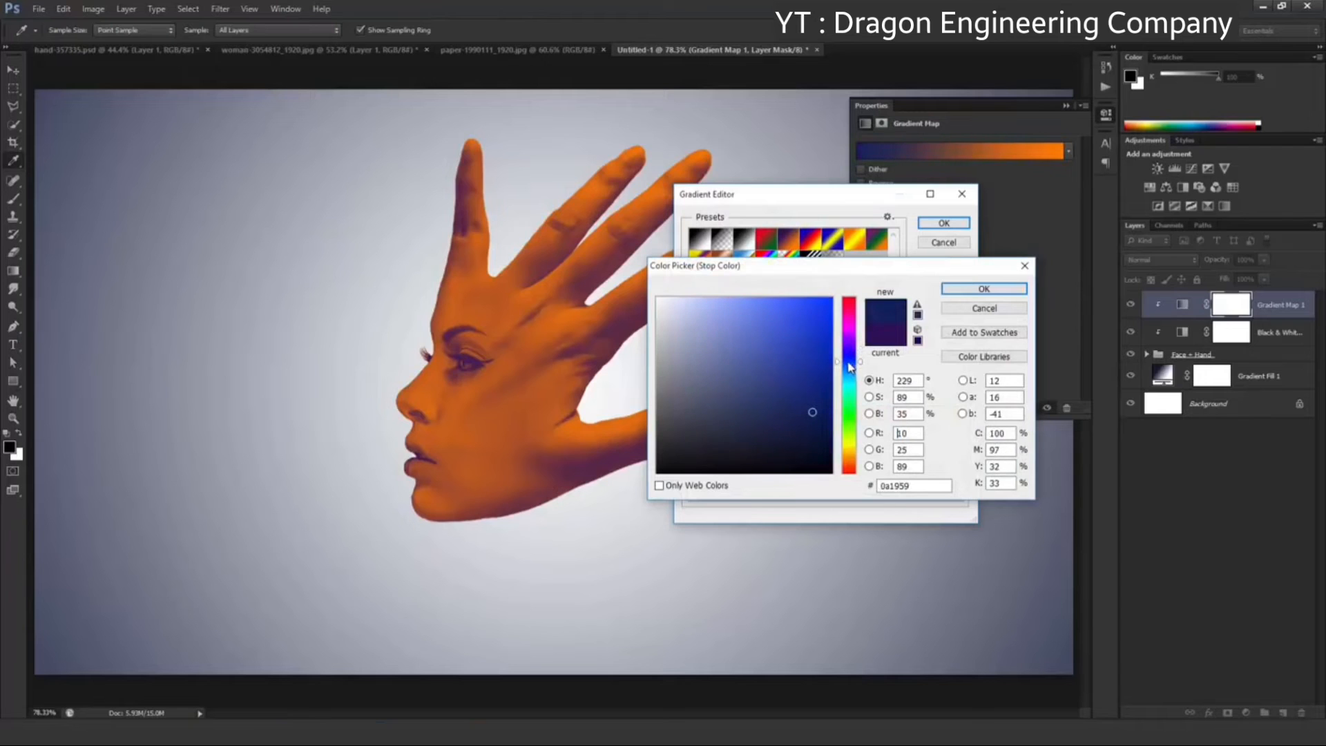
drag(817, 427, 801, 438)
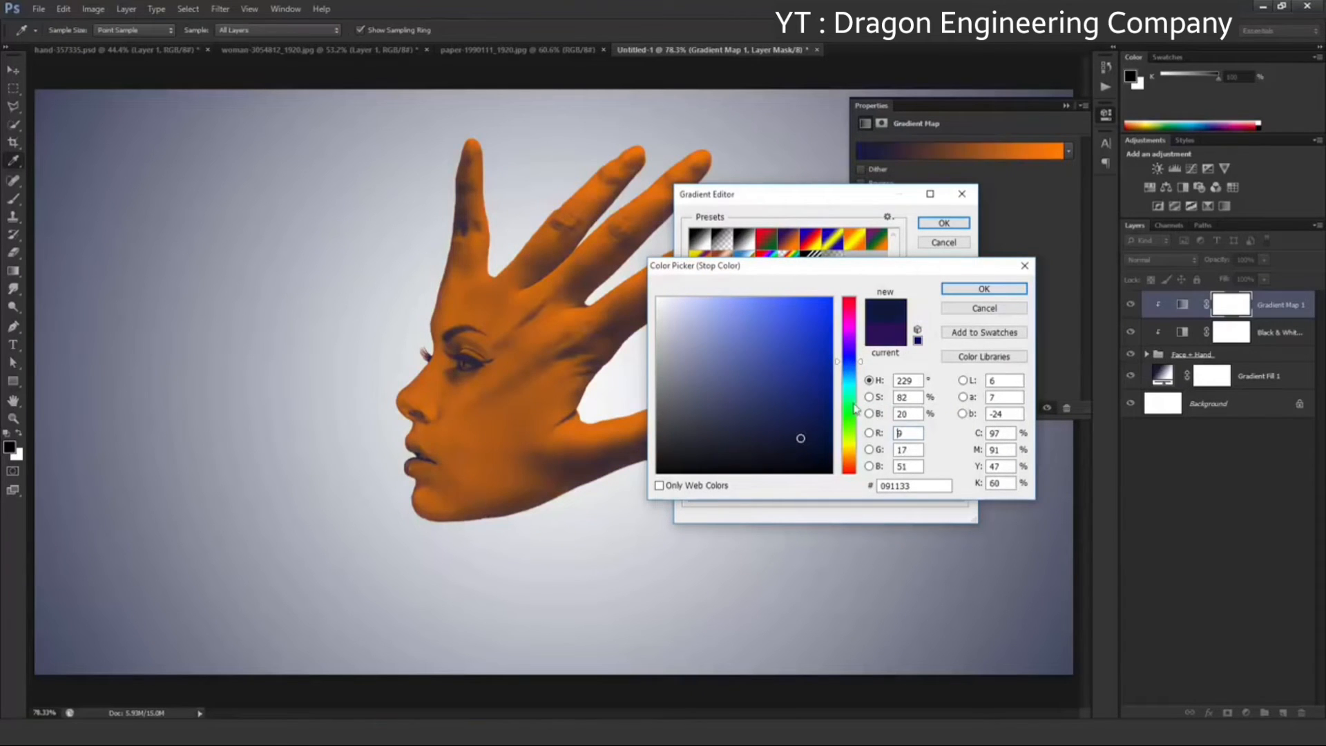
click(957, 297)
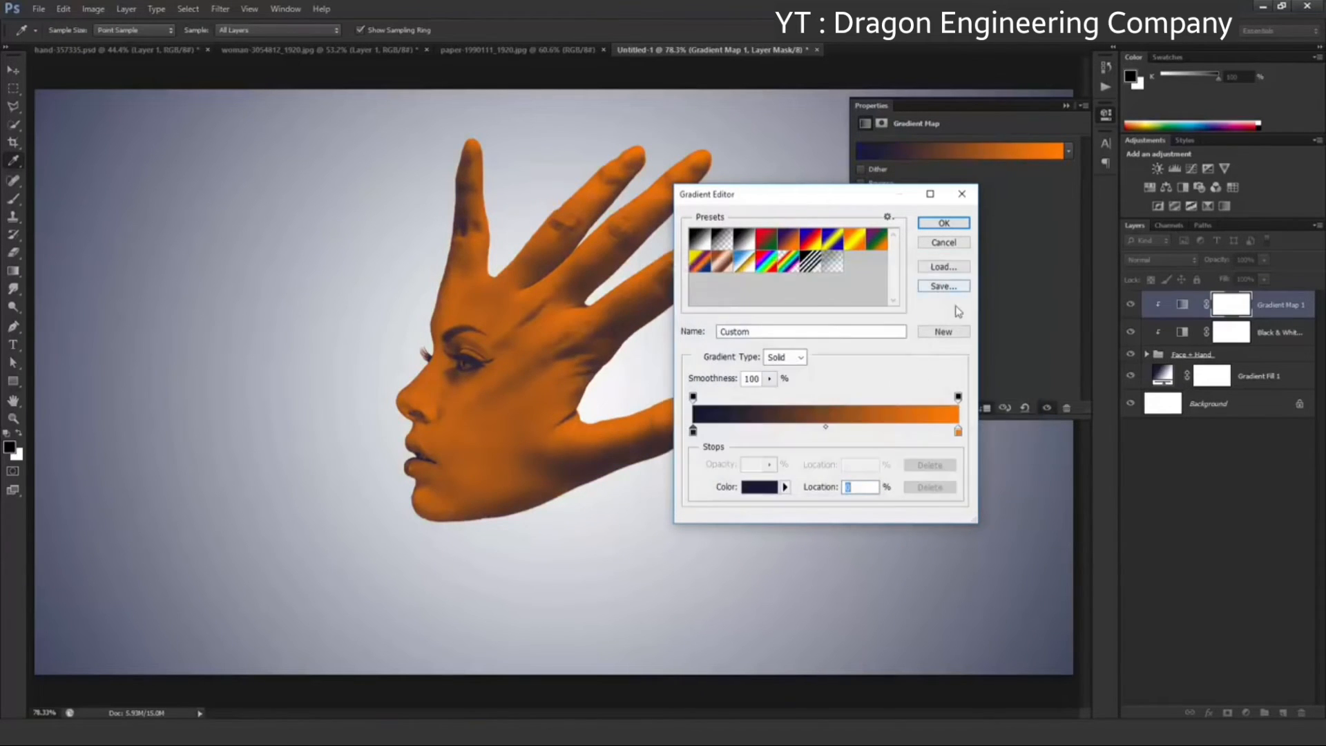
Set the gradient map's light color stop at 100% to muted beige b5a88b and accept the gradient
click(958, 432)
click(765, 491)
click(847, 449)
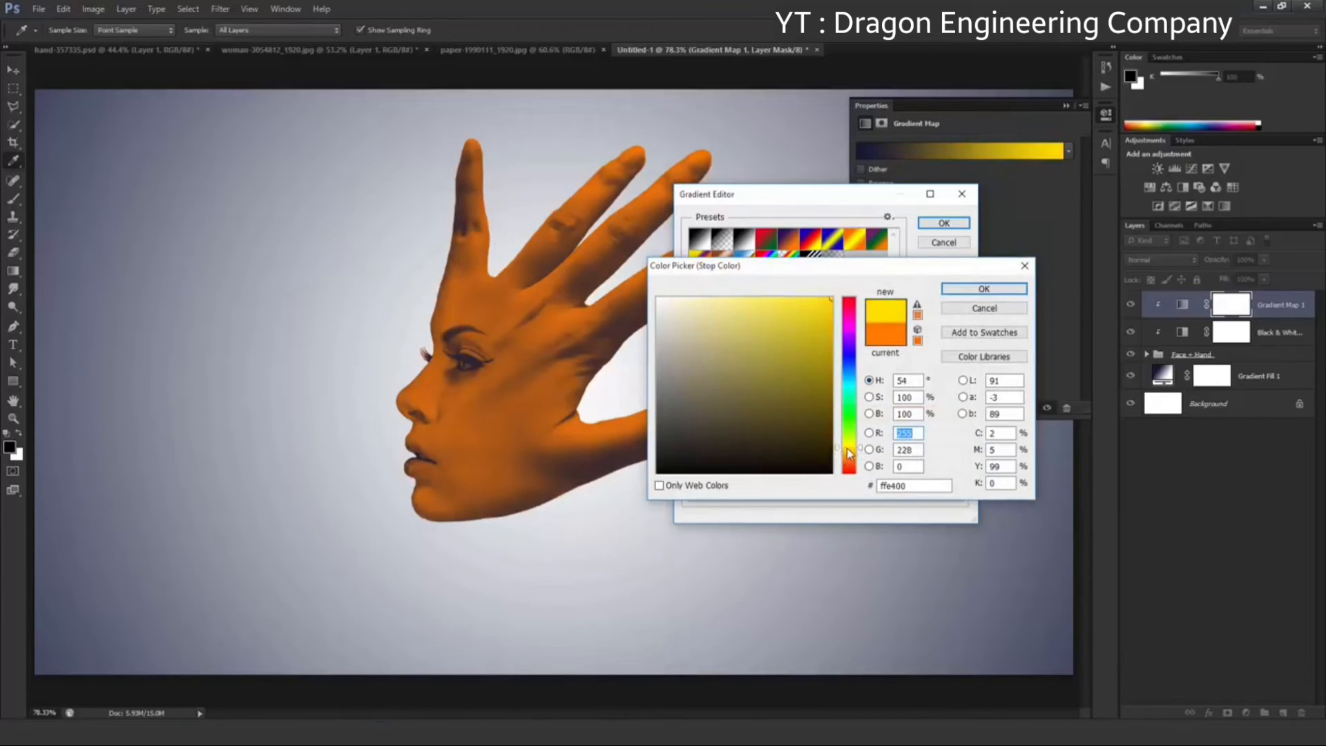
click(849, 453)
click(697, 353)
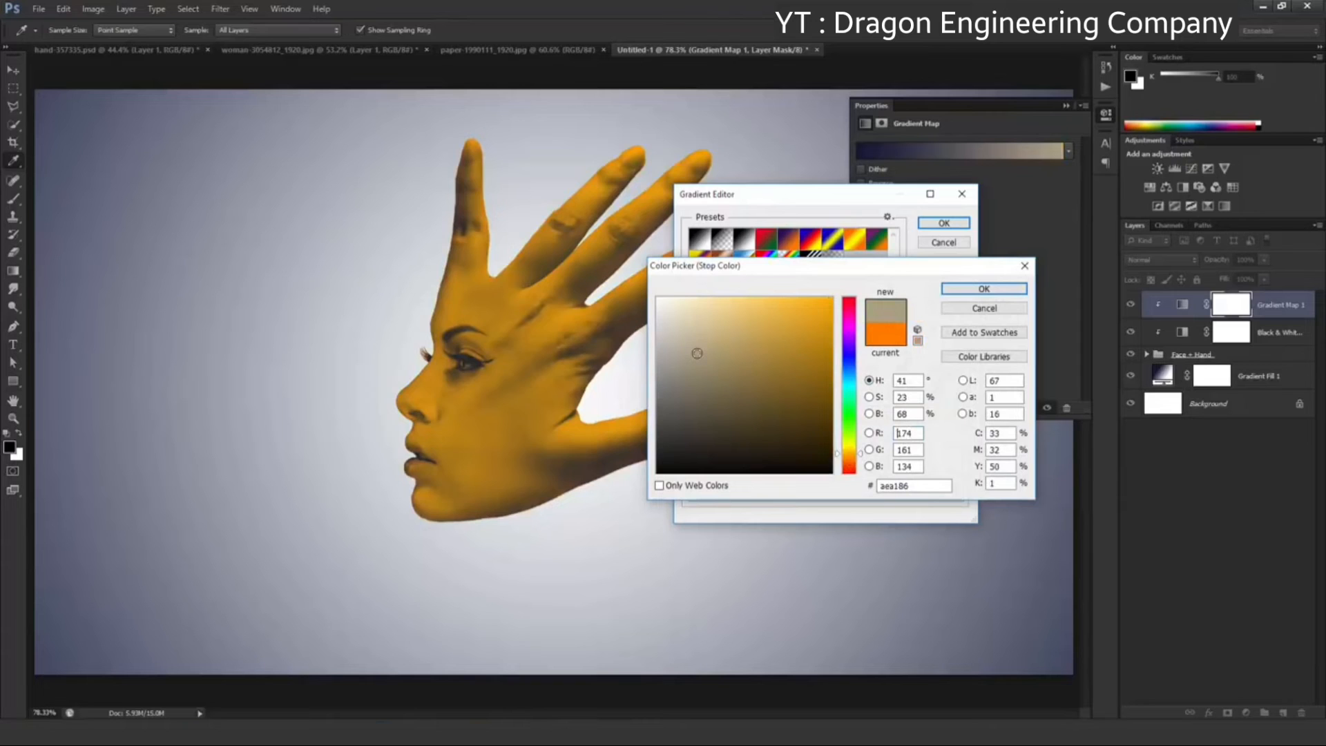
click(693, 344)
click(697, 348)
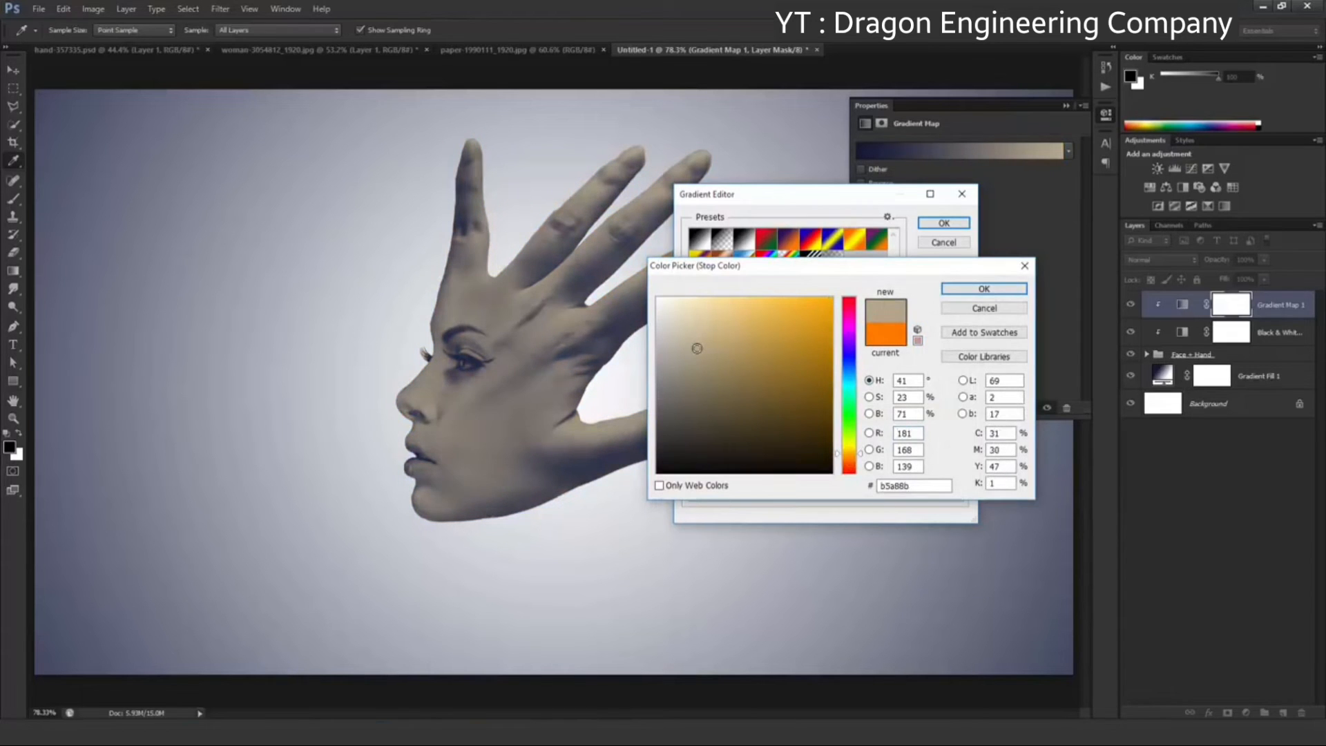
click(984, 289)
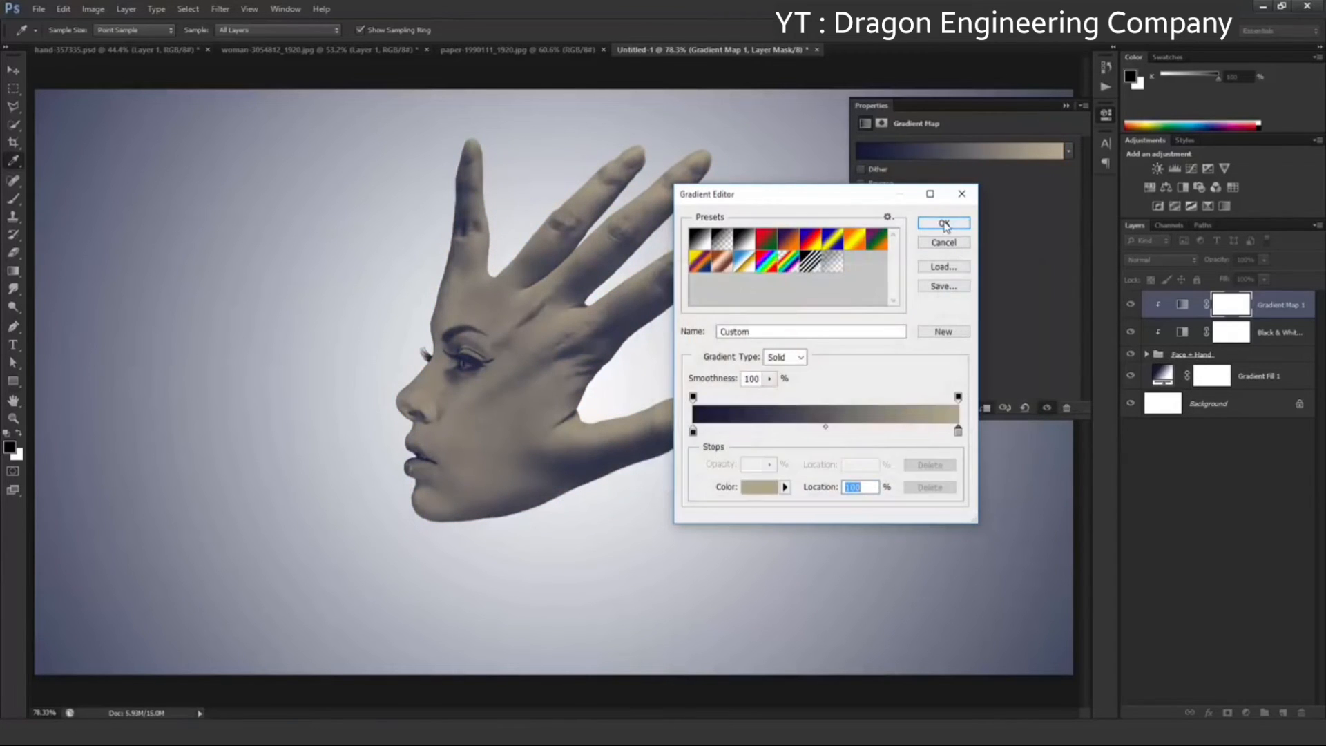
click(944, 223)
Change the Gradient Map layer's blend mode to Soft Light
click(1067, 107)
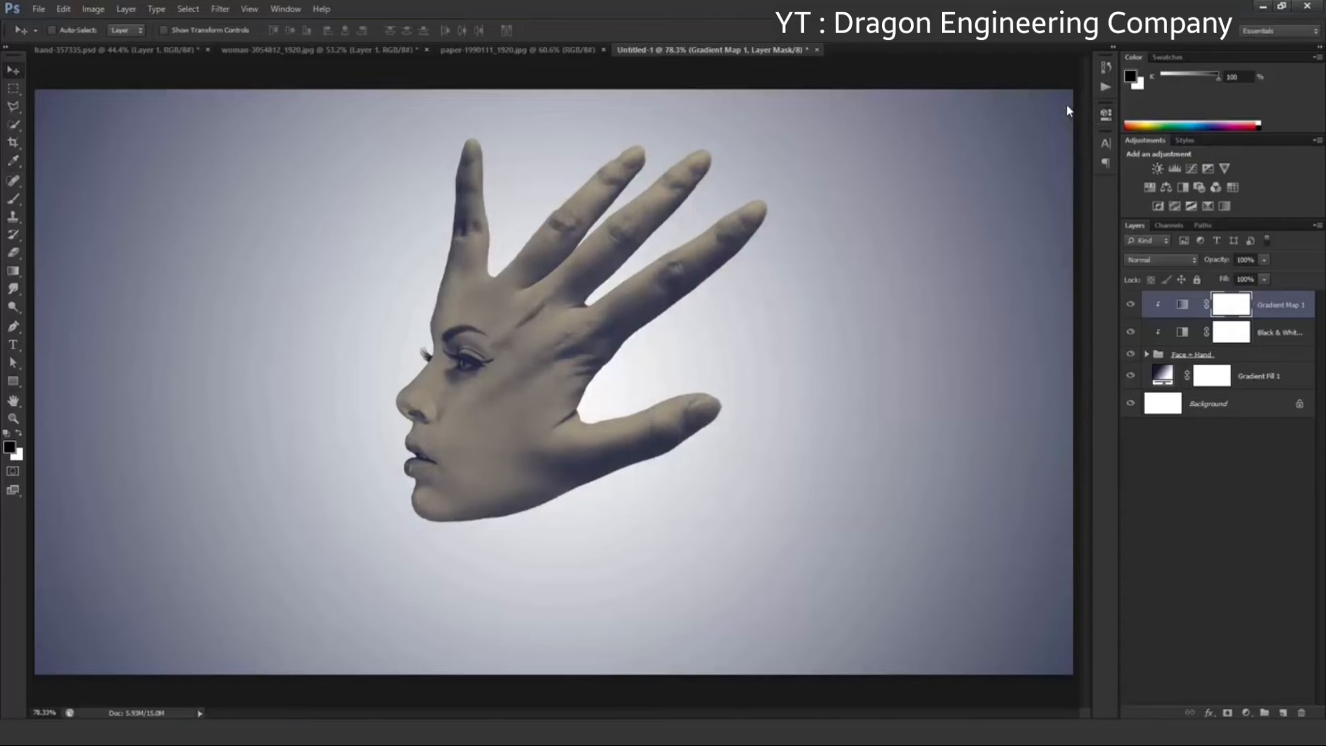
click(1142, 259)
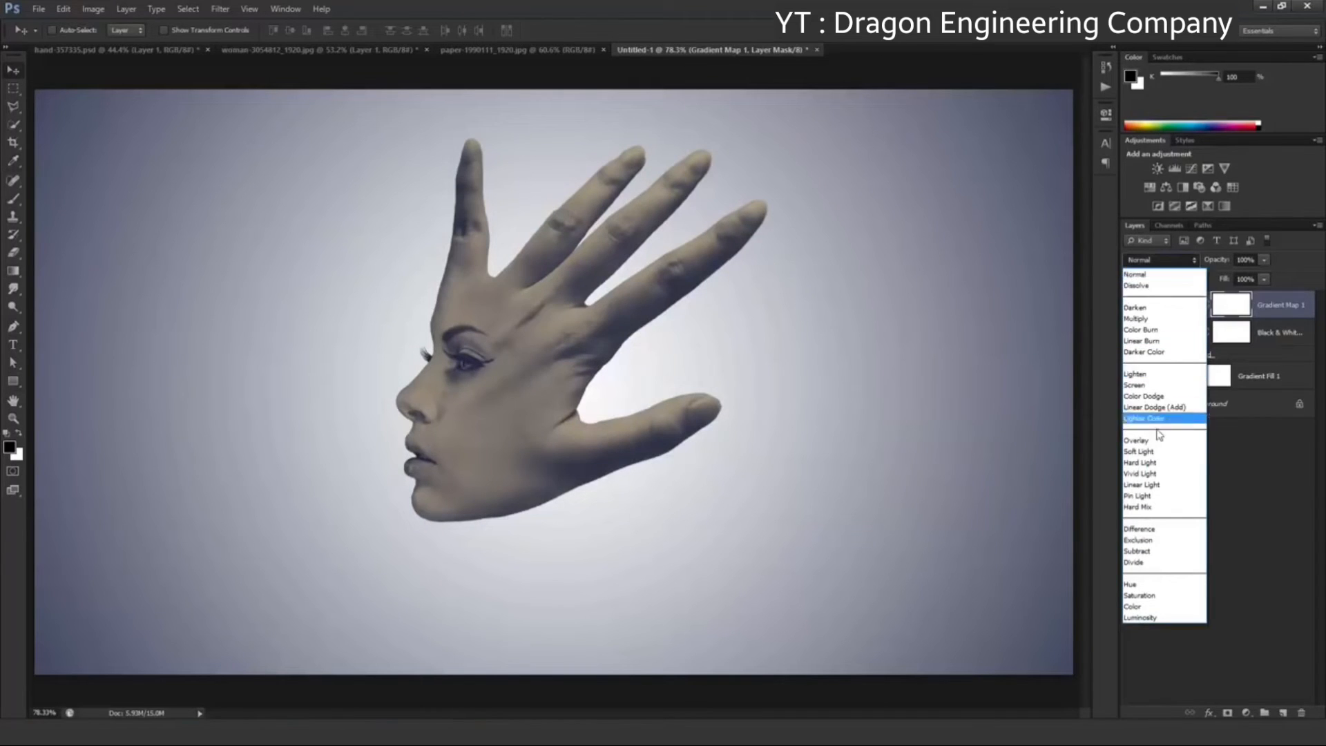
click(1158, 452)
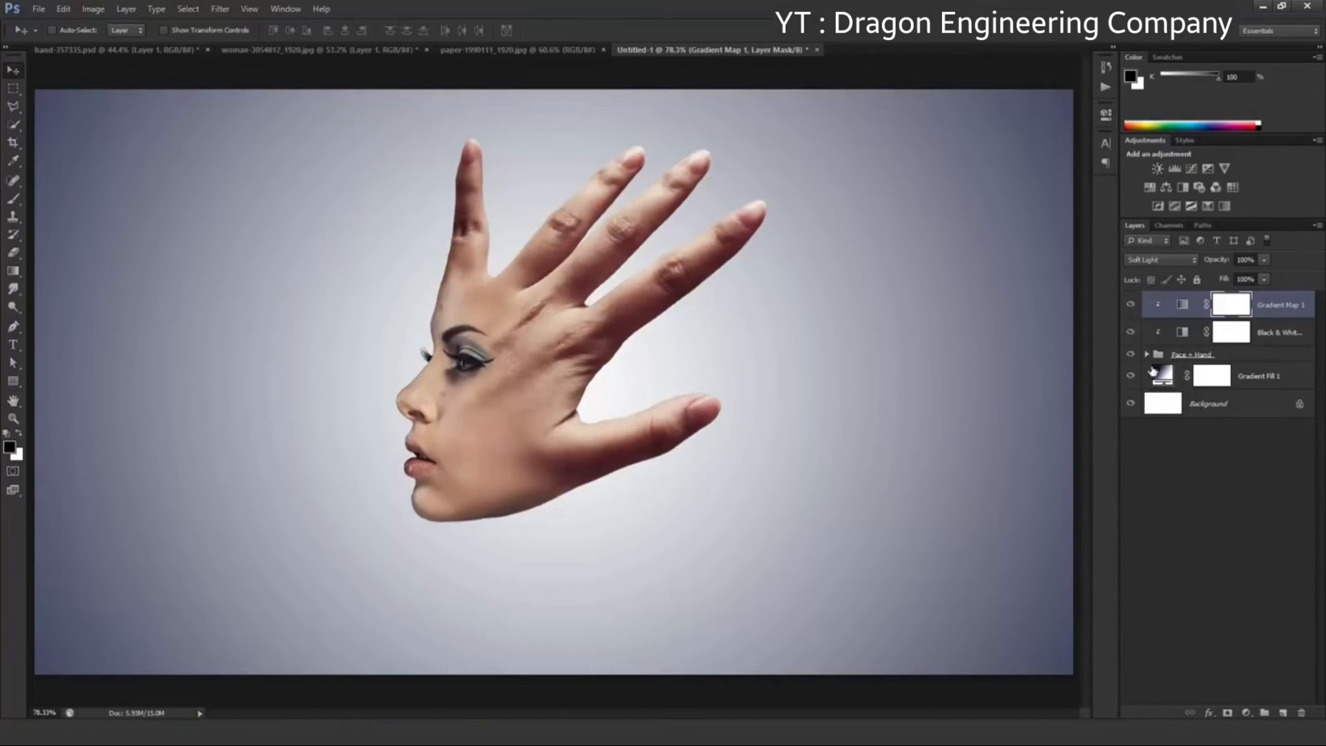
Add a Brightness/Contrast adjustment clipped to the Face + Hand group with brightness 1 and contrast 37, and compare the image with and without it
click(1245, 713)
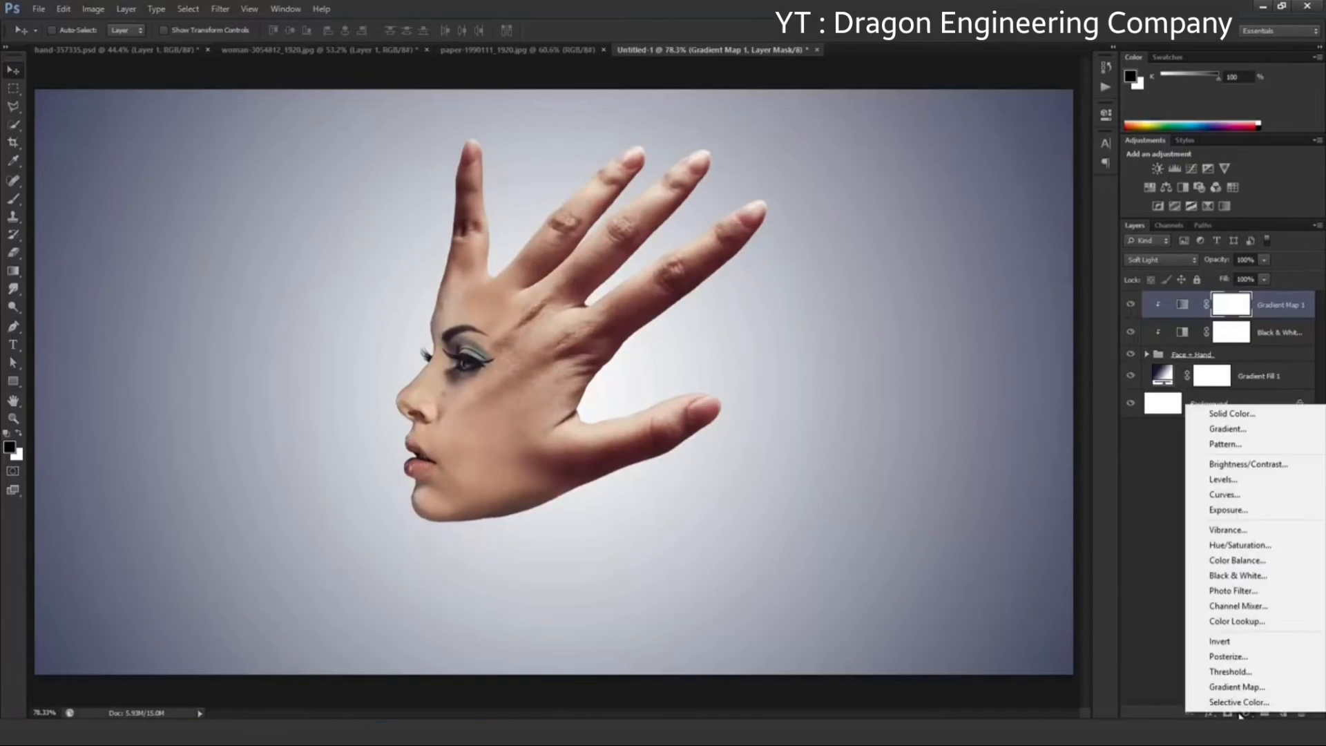
click(1254, 471)
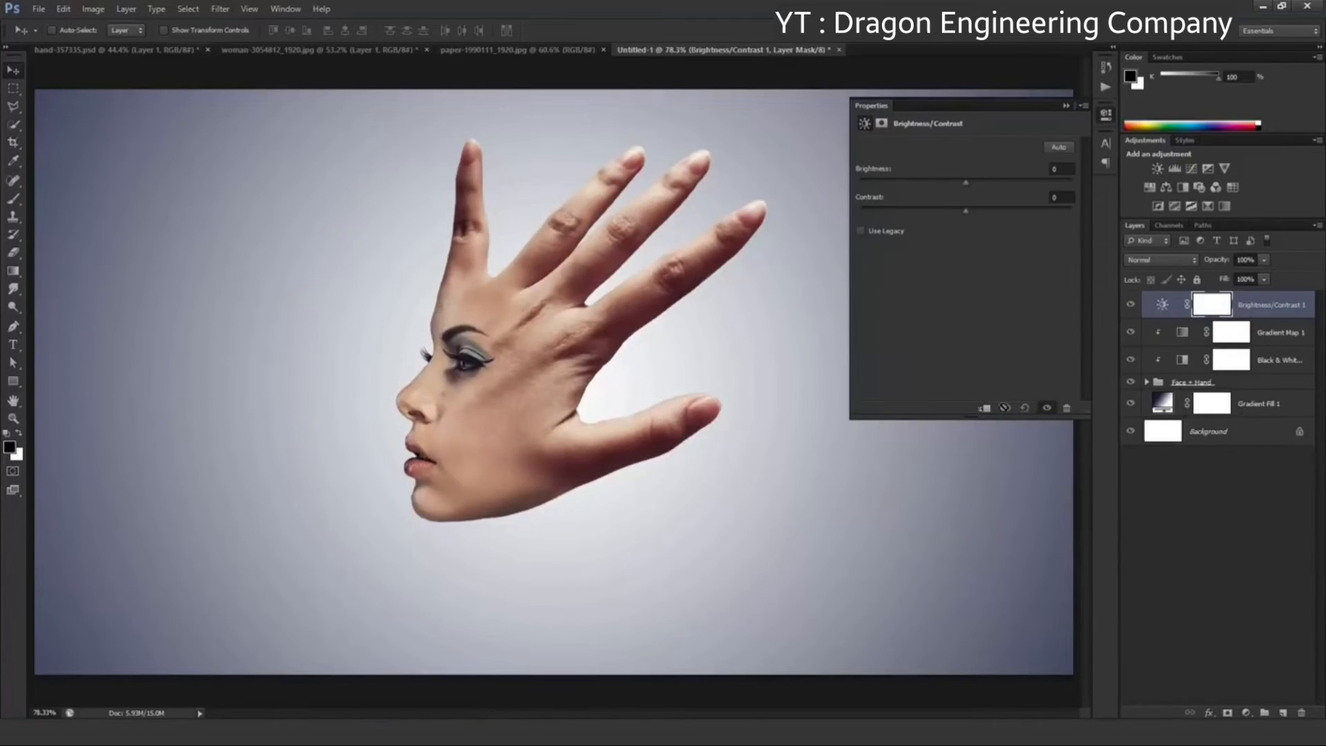
click(985, 409)
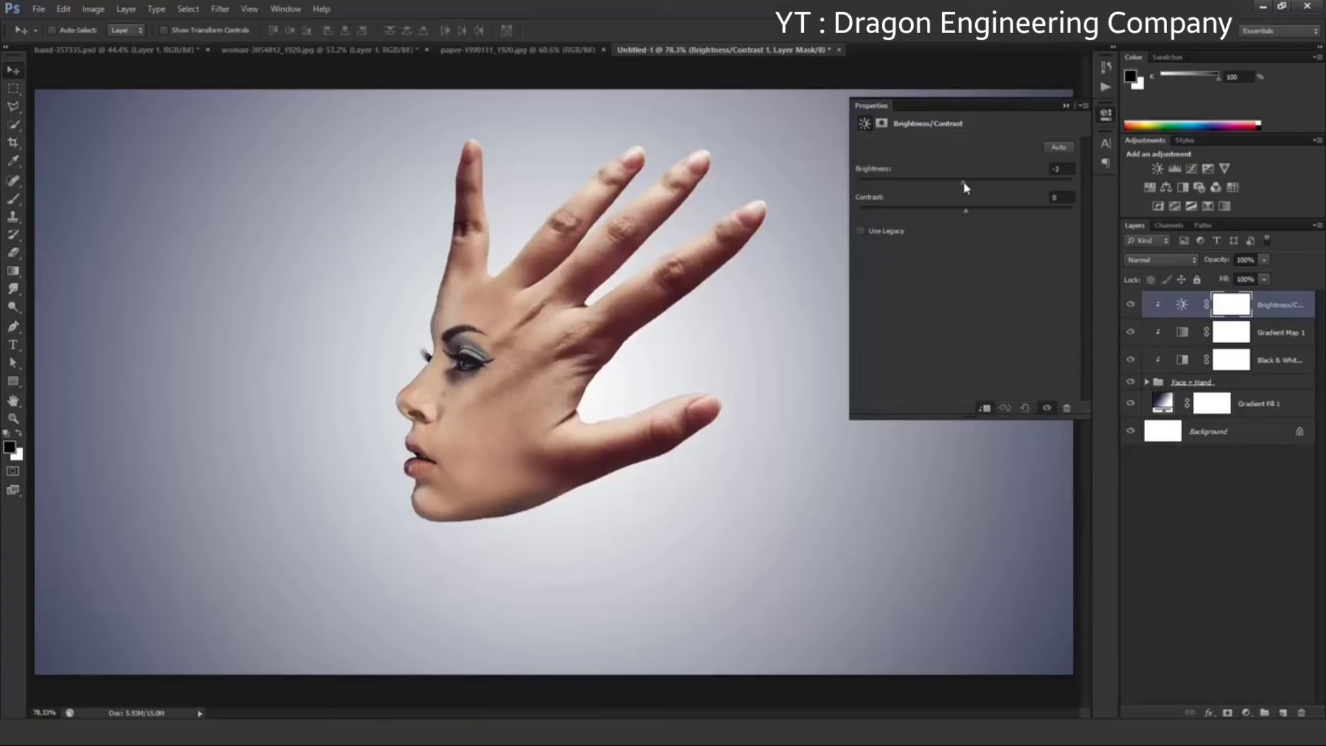
drag(963, 183, 991, 210)
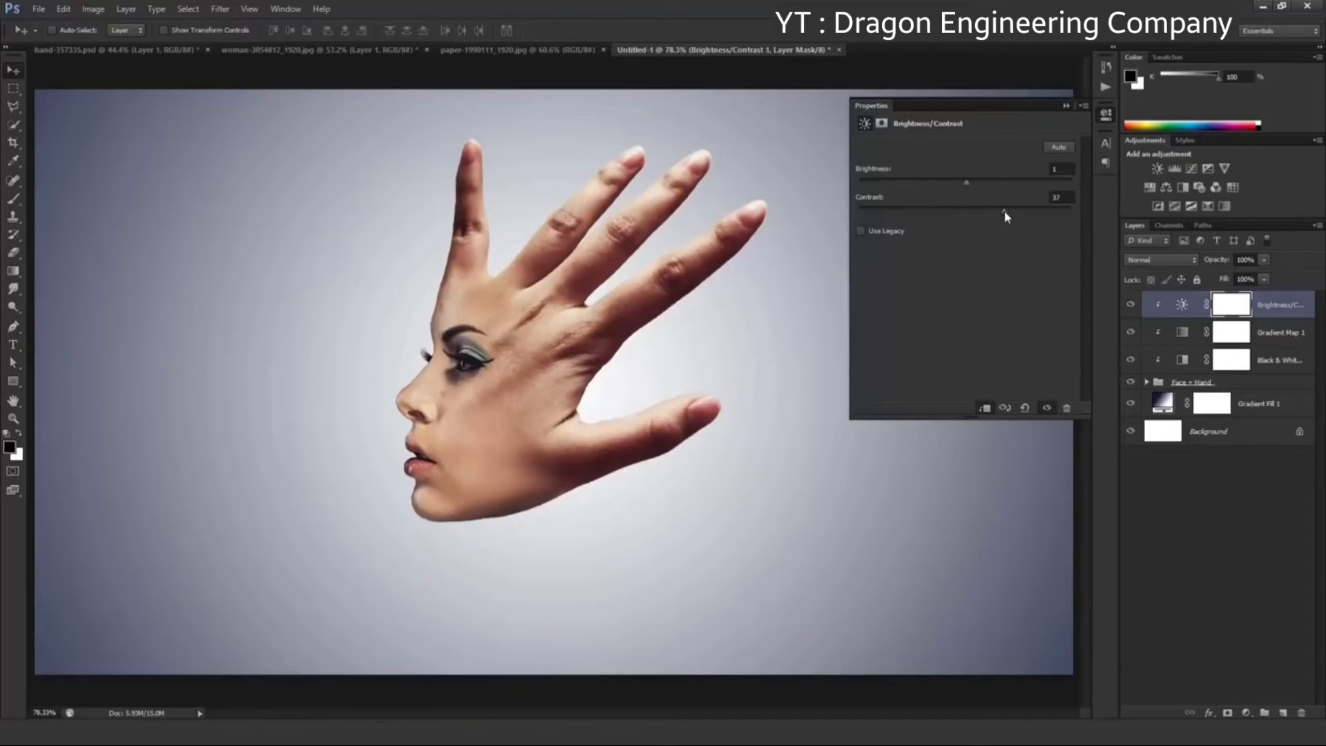
click(1067, 106)
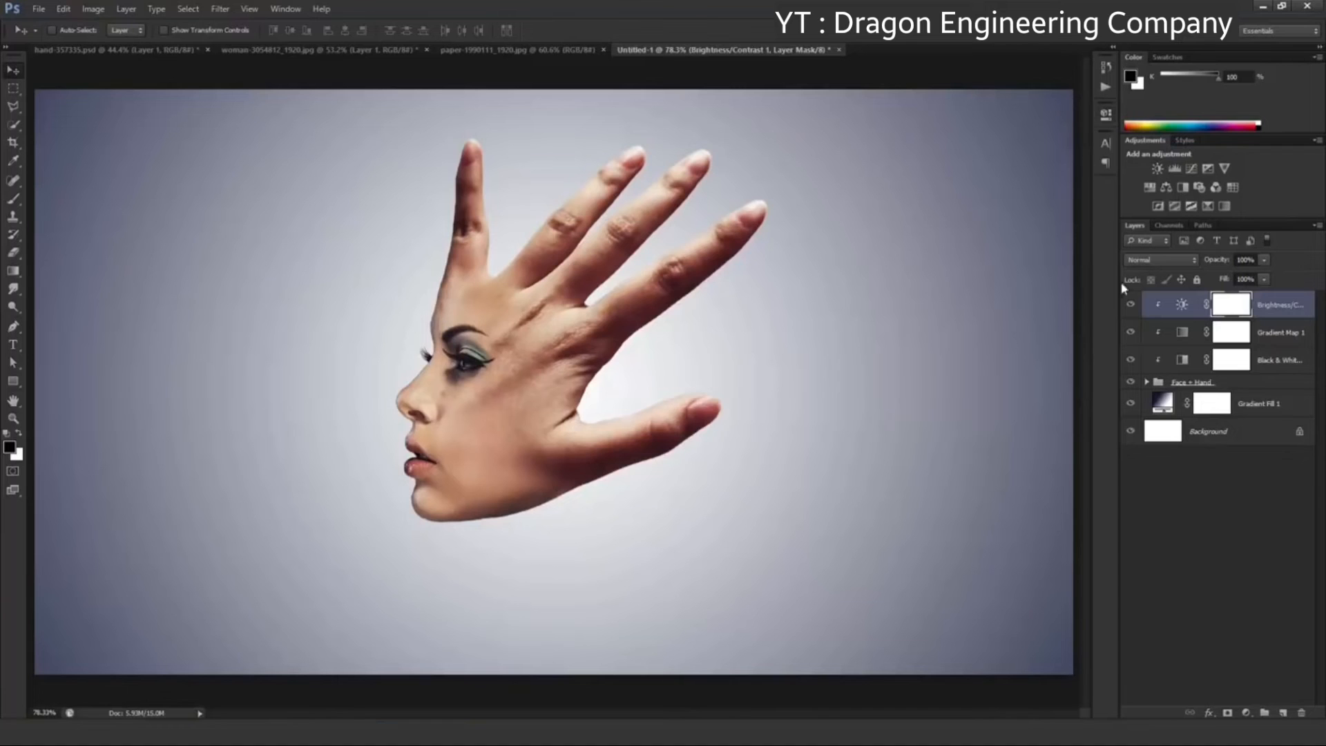
click(1132, 306)
click(1131, 305)
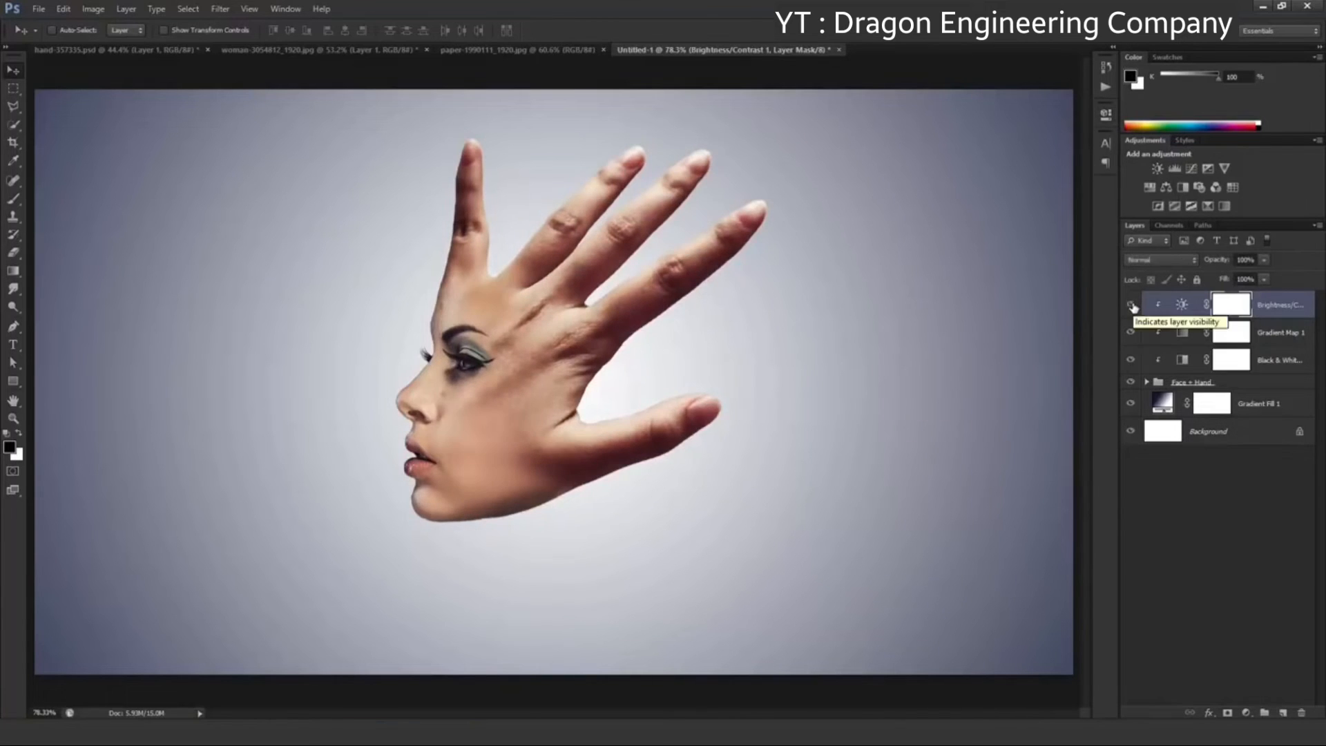
Create a new layer on top and paint a soft black spot below the face with a 175 px brush at 0% hardness
click(1282, 713)
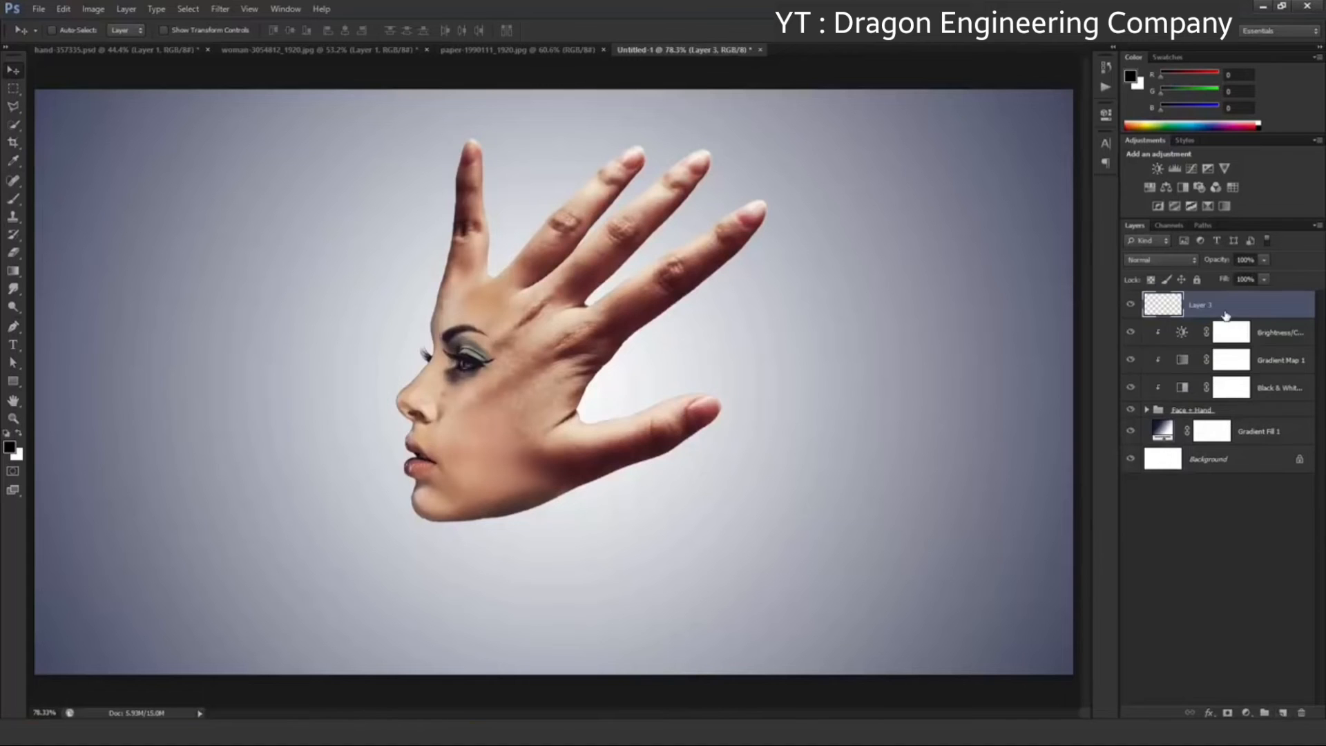
click(17, 198)
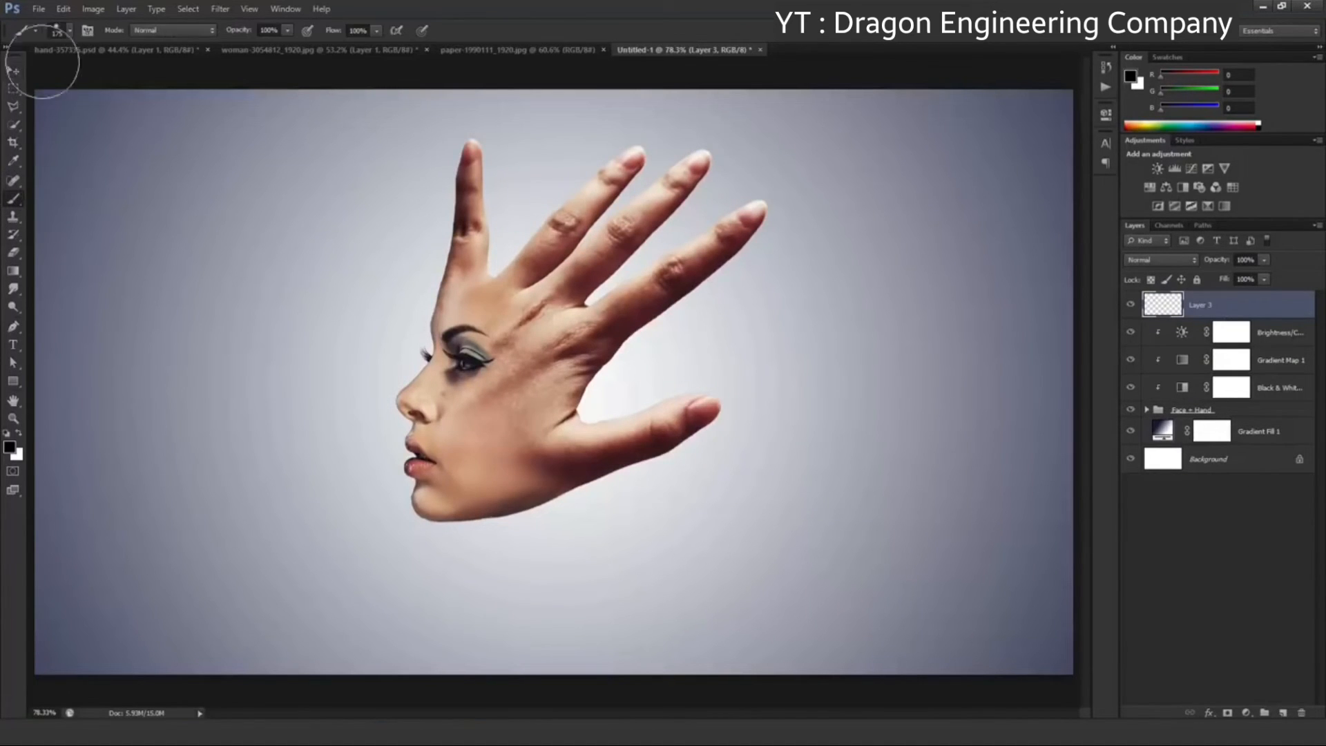
click(53, 35)
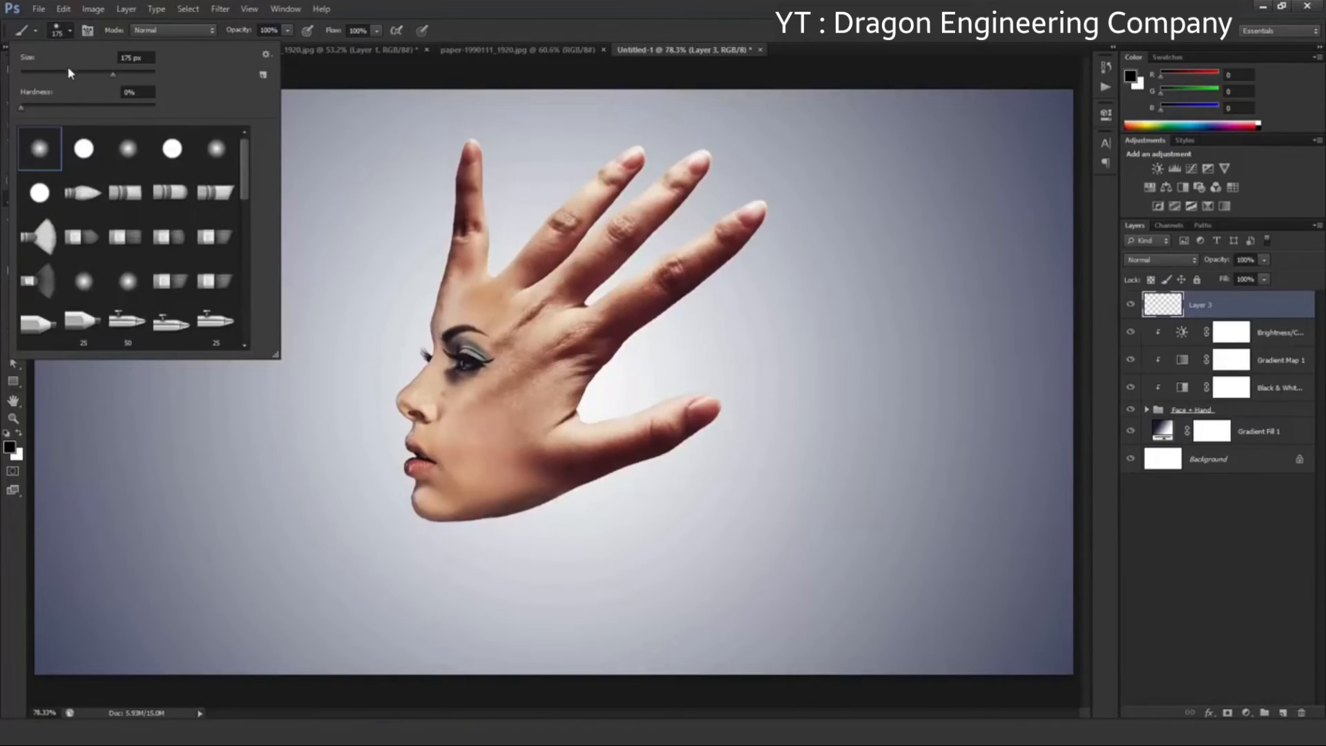
click(62, 27)
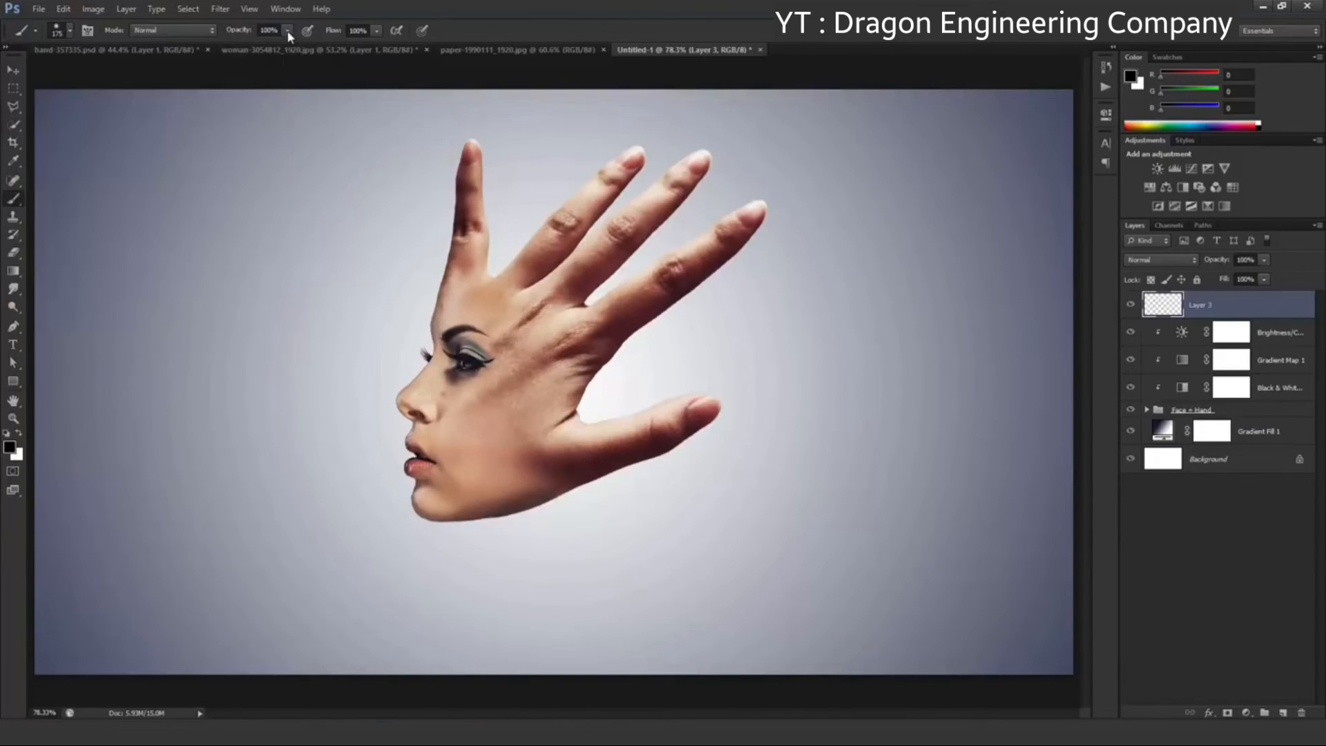
drag(283, 52, 268, 52)
click(532, 588)
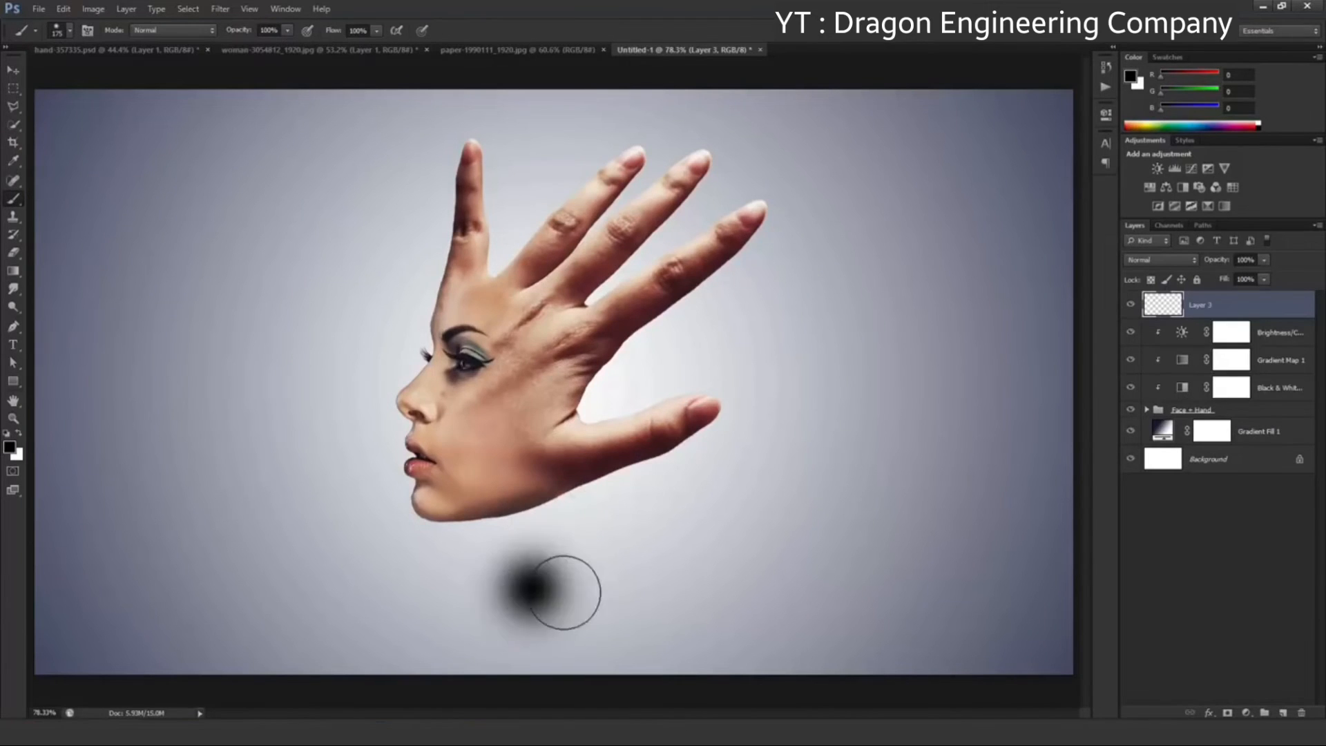
drag(564, 592, 525, 592)
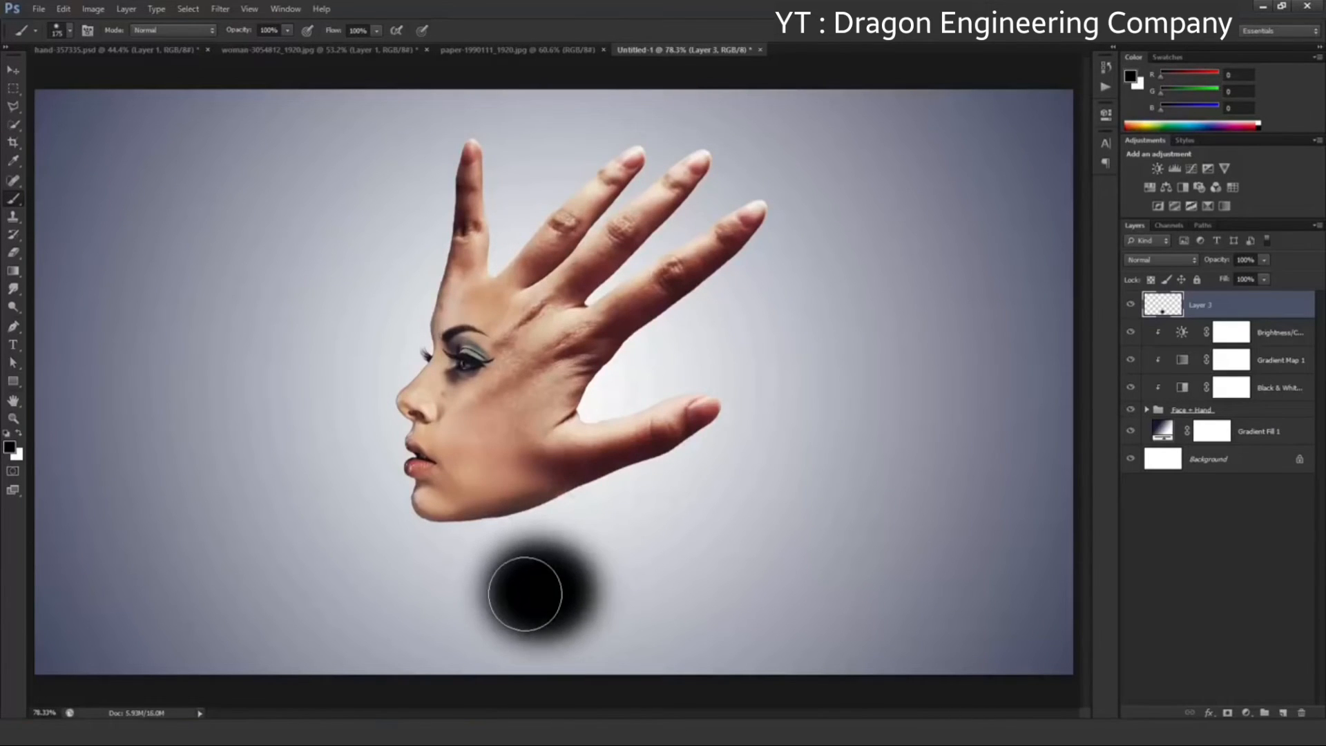
Transform the black spot into a flat, wide shadow ellipse under the hand, about 233% wide and 27% high
click(20, 71)
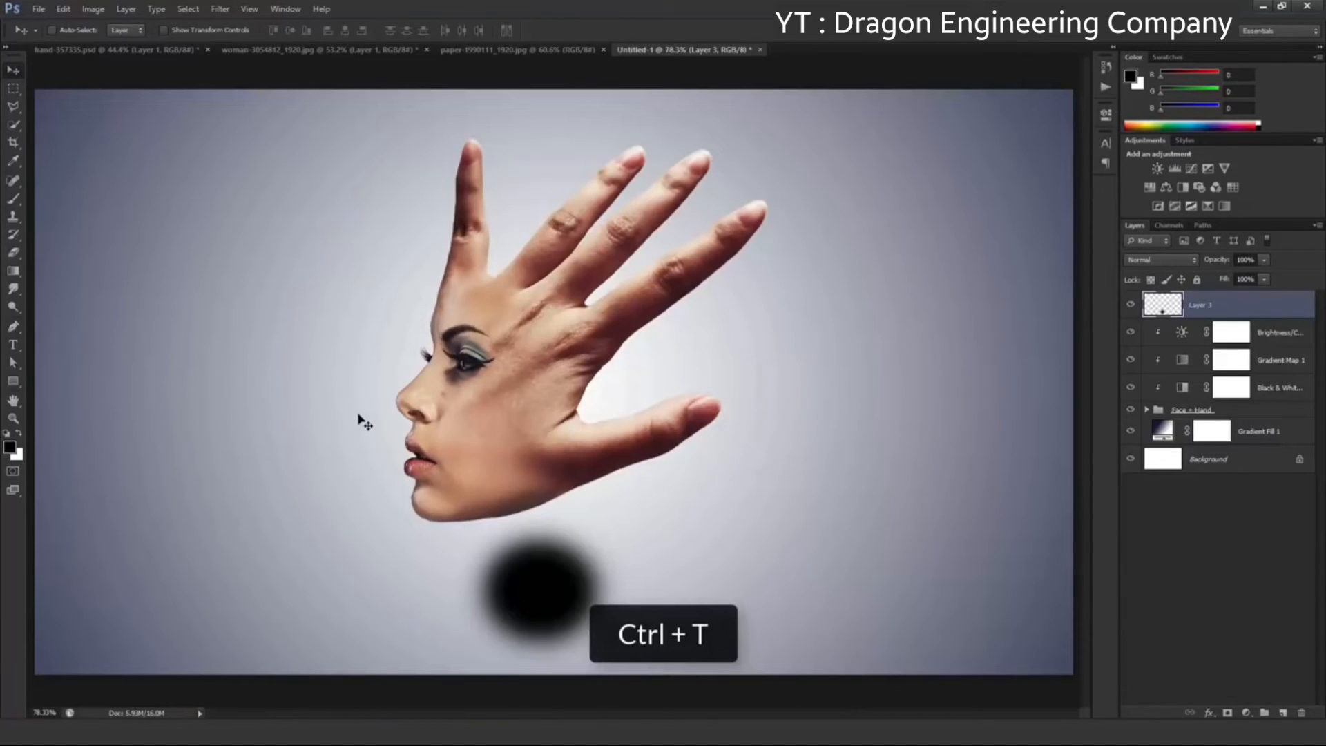
key(ctrl+t)
drag(542, 510, 543, 570)
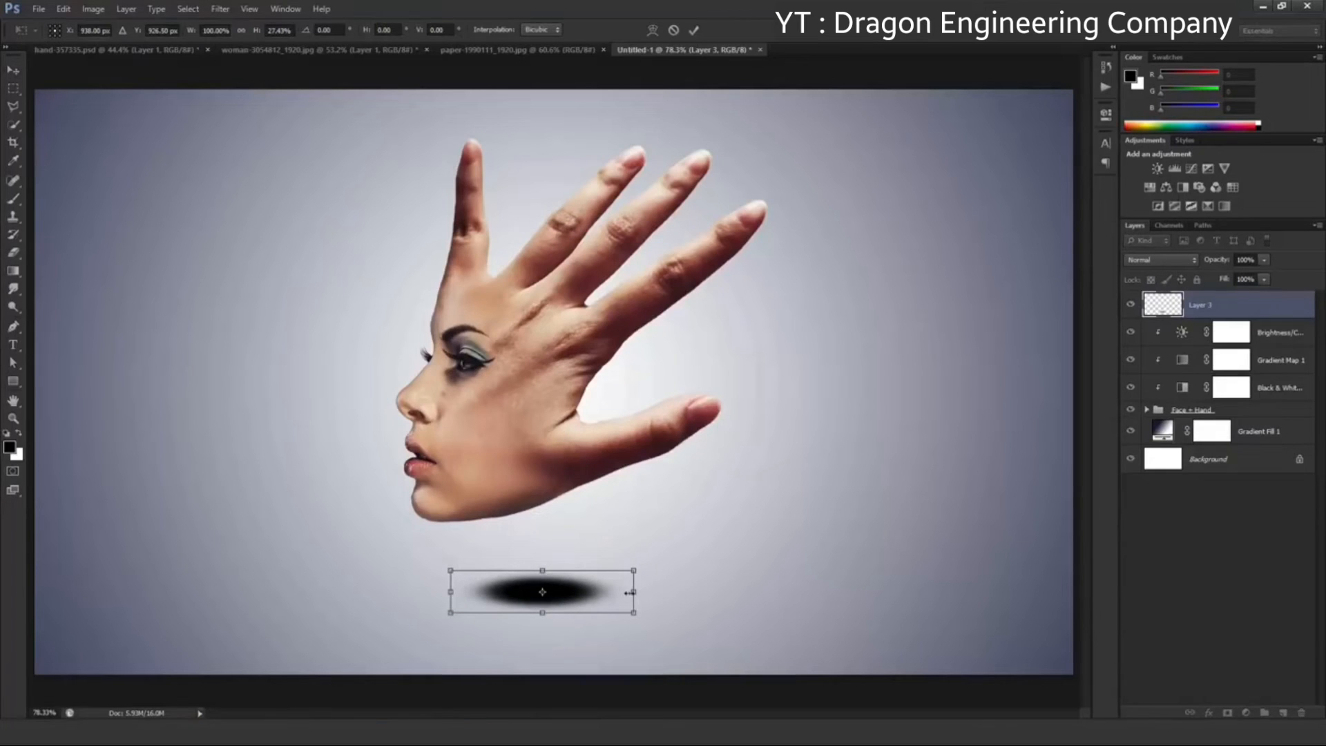
drag(674, 594, 755, 602)
mouse_move(607, 594)
mouse_down()
mouse_move(658, 599)
mouse_move(617, 594)
mouse_up()
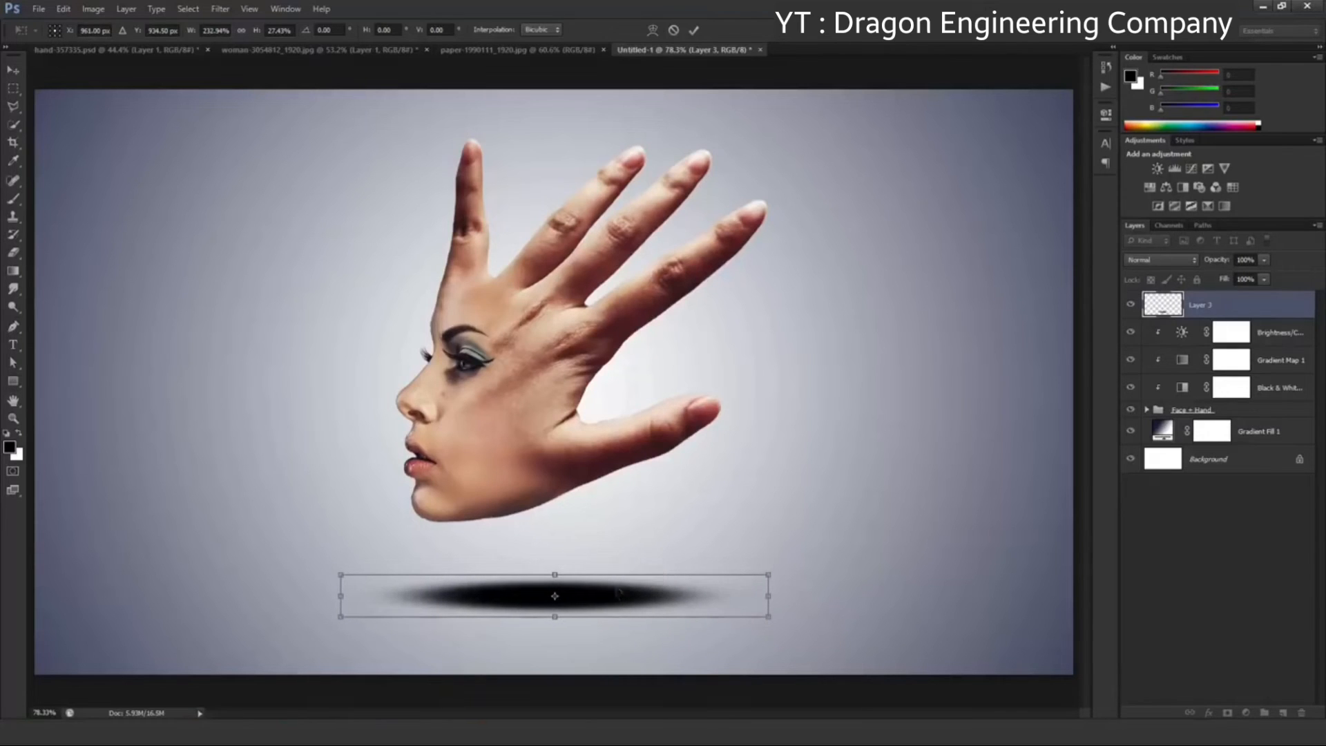
click(693, 29)
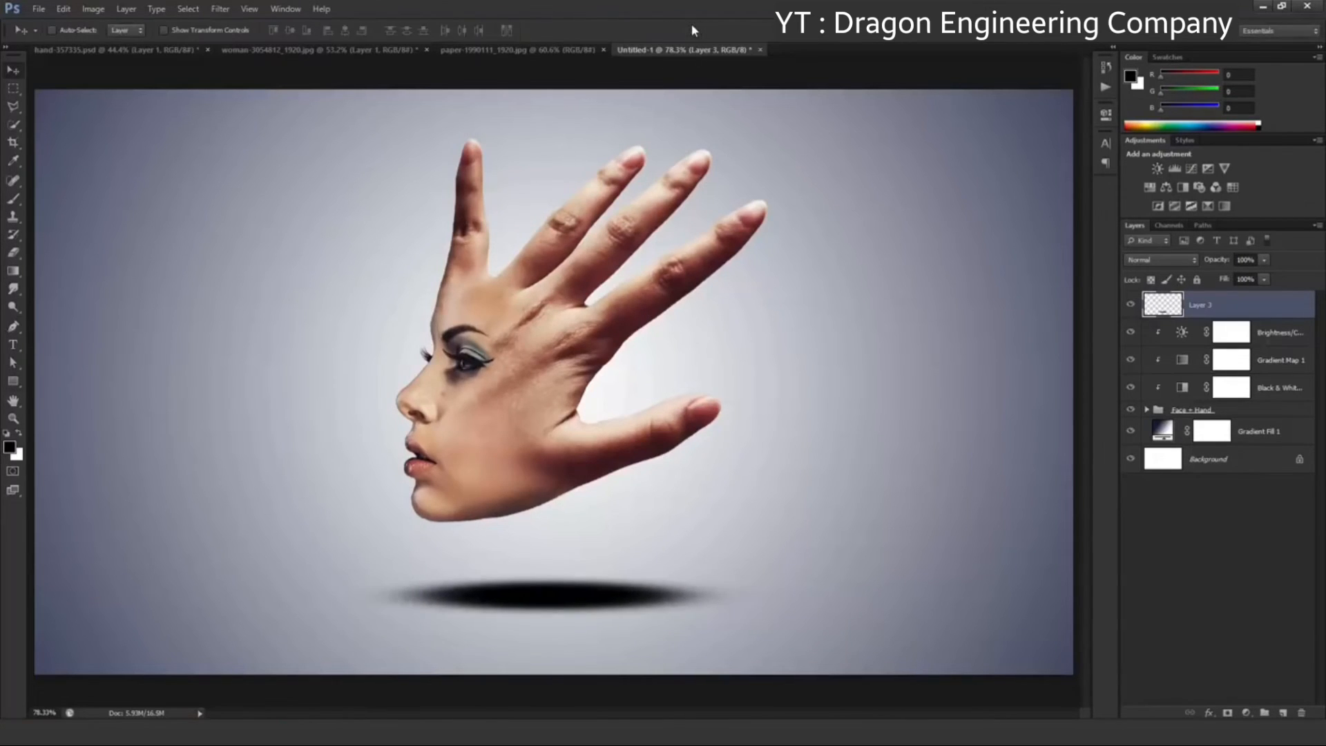
Apply a Gaussian Blur with a radius of about 20 pixels to the shadow ellipse under the hand
click(222, 9)
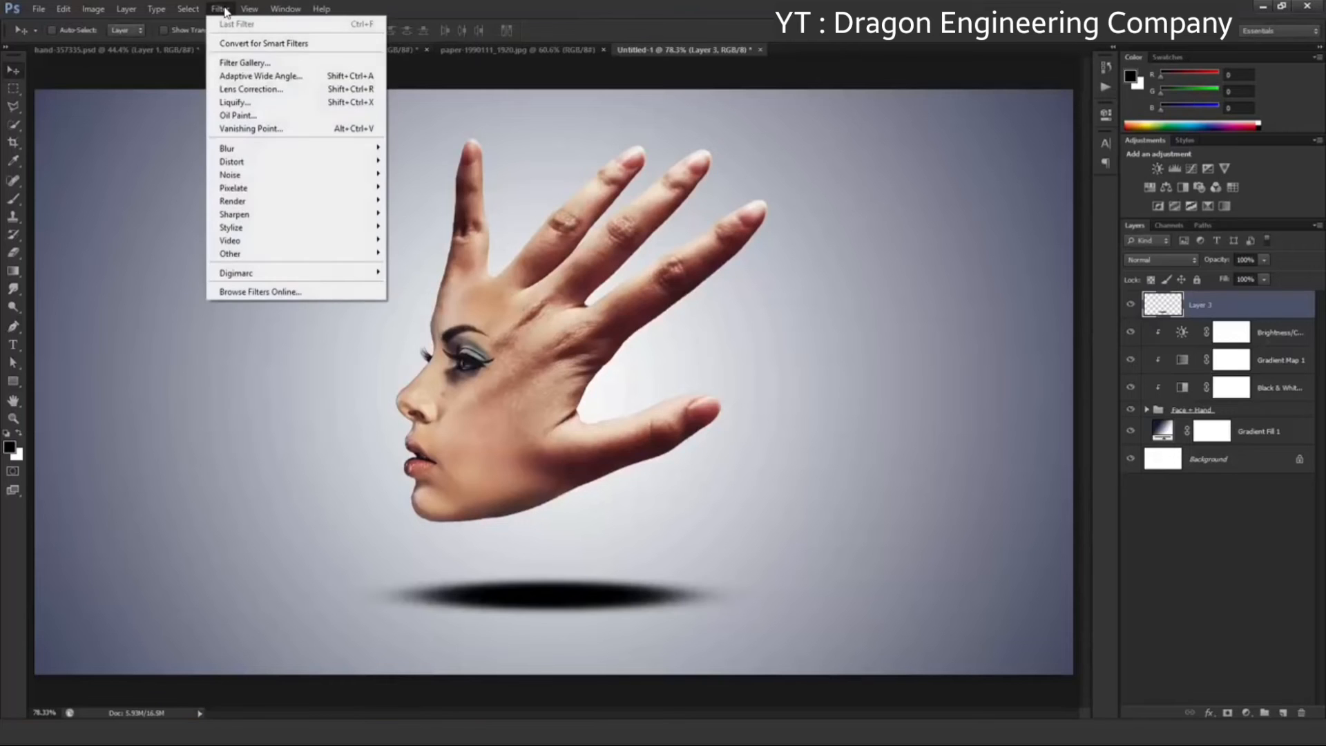
mouse_move(284, 149)
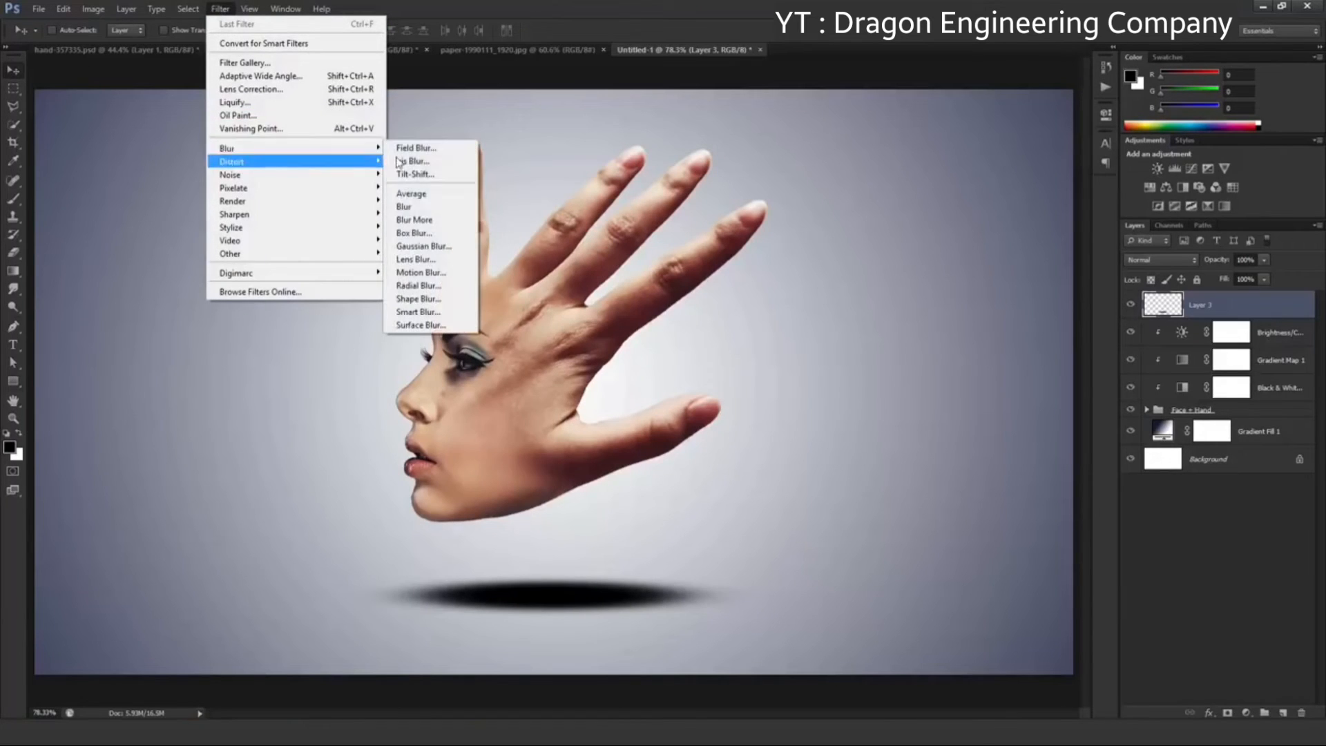
click(456, 251)
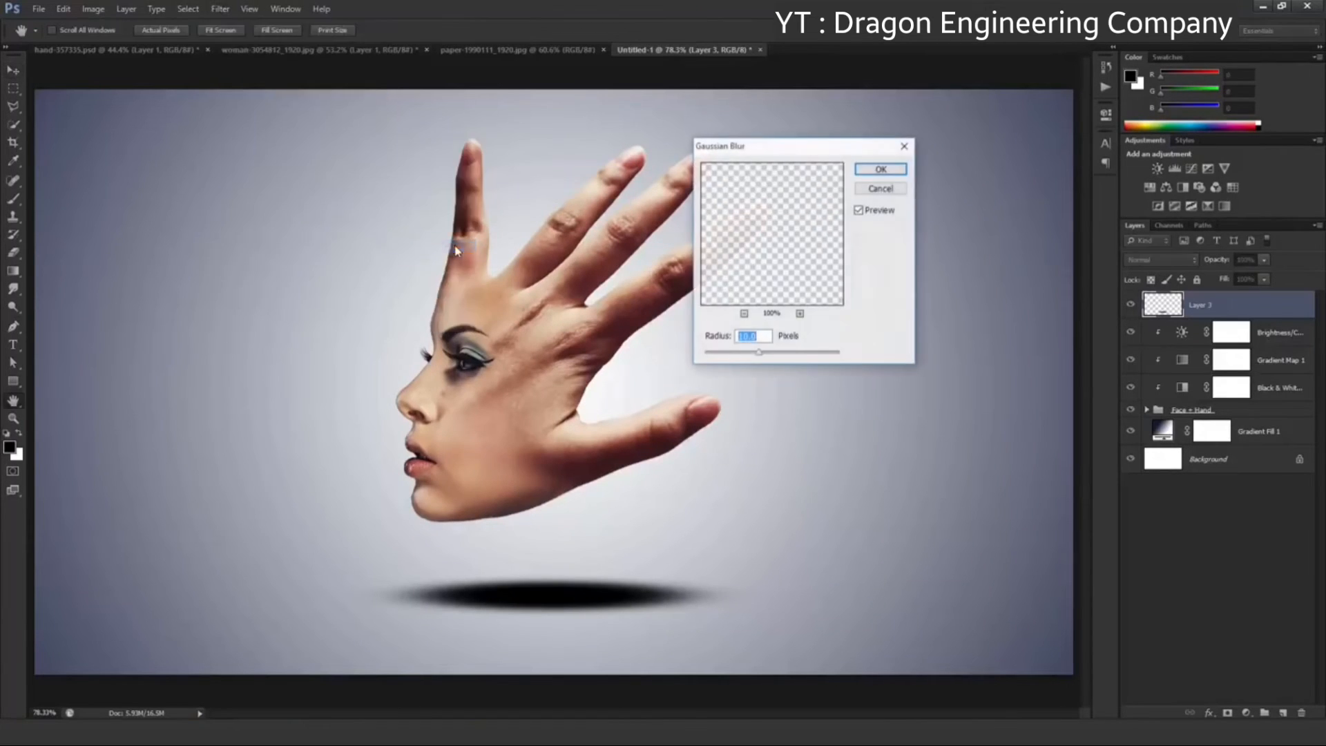
drag(761, 354, 768, 355)
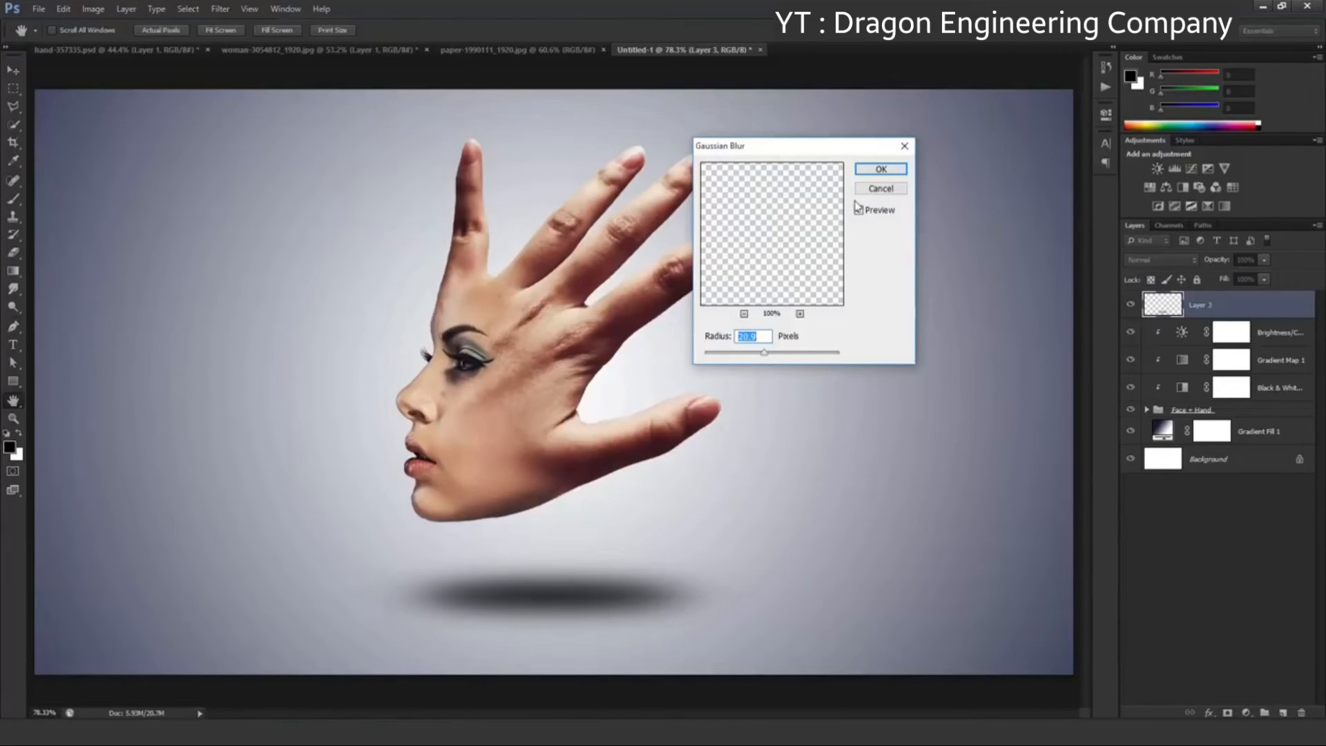
click(865, 171)
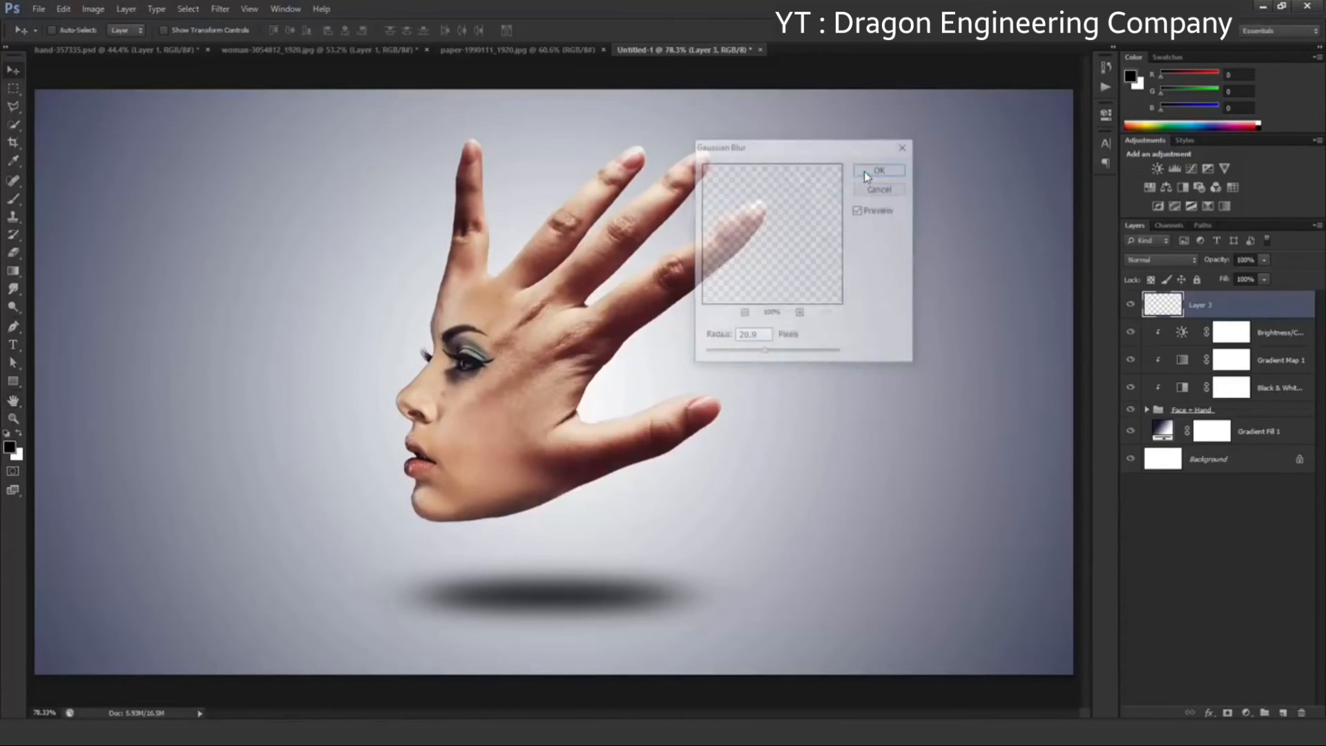
Lower the shadow layer's opacity to 55%, compare the image with and without it, and move the shadow slightly down
click(1265, 260)
drag(1258, 276, 1235, 280)
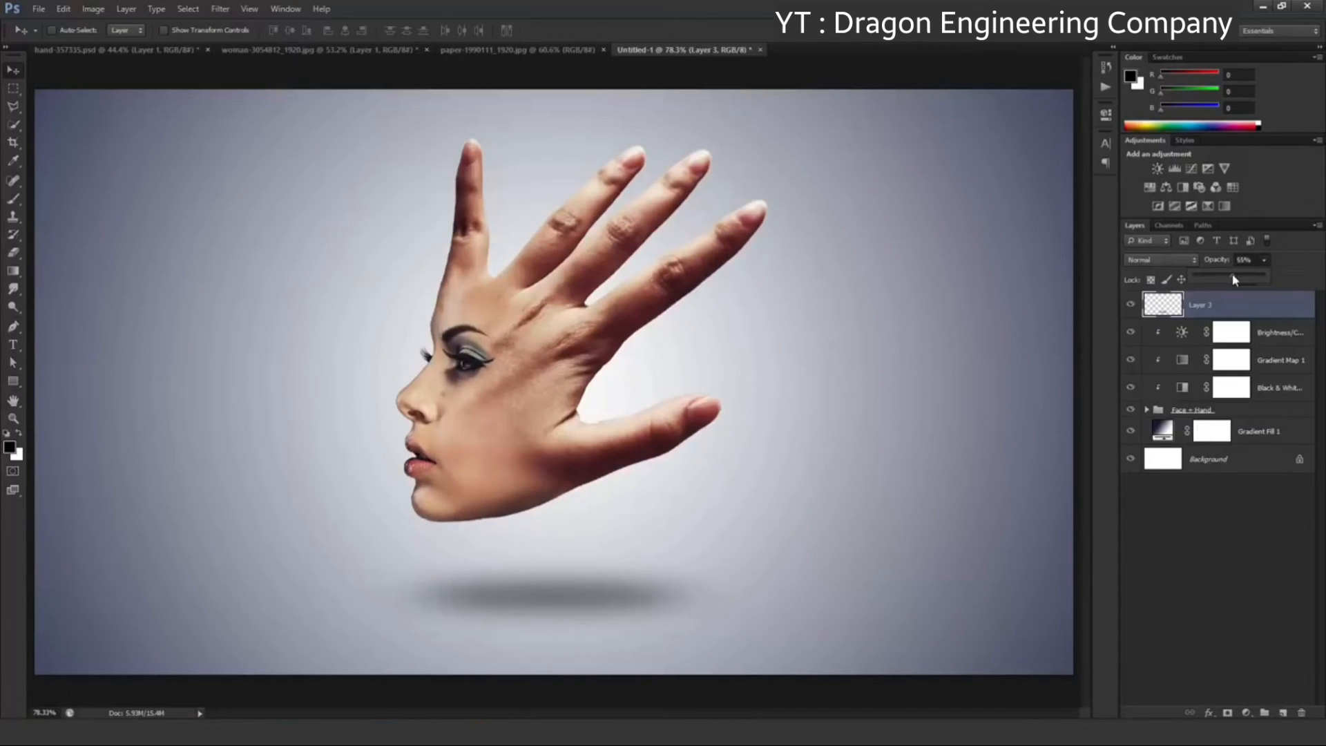
click(1231, 301)
click(1131, 305)
click(1131, 305)
drag(537, 593, 536, 619)
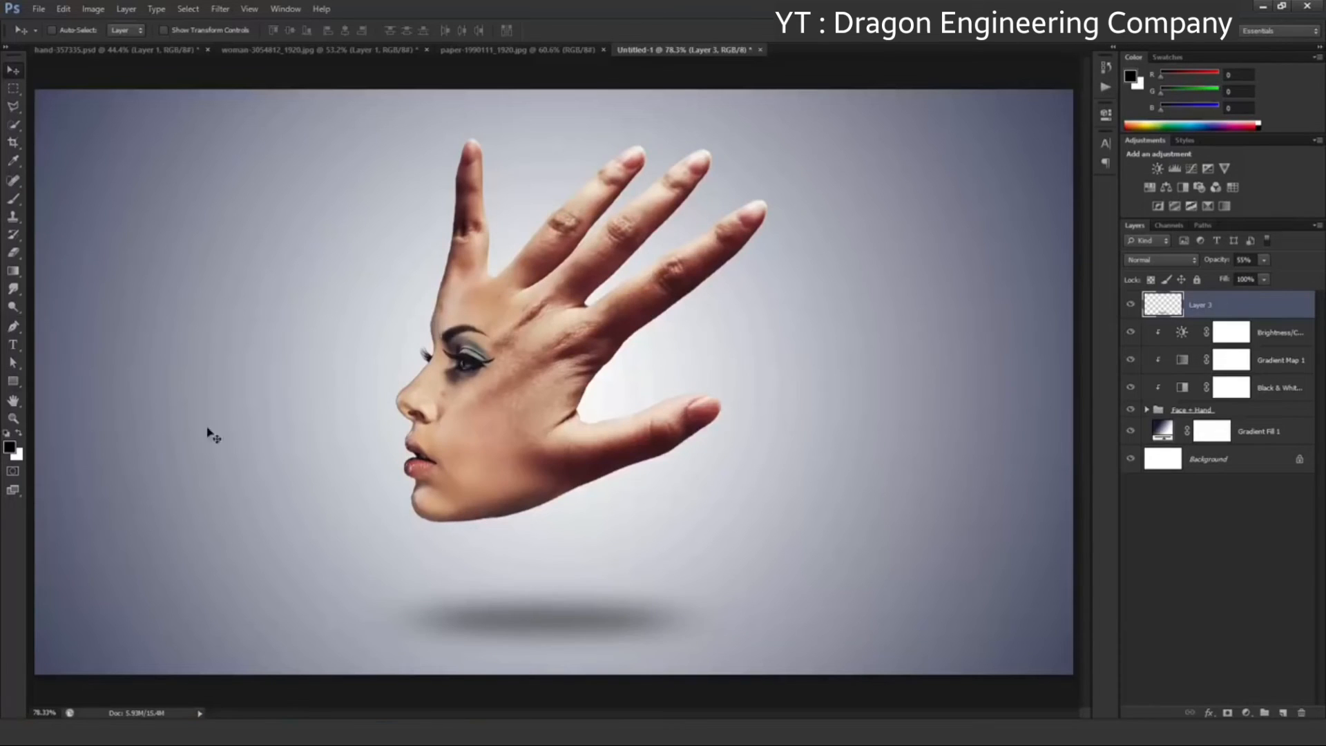
Set up the Horizontal Type tool with Lora Regular, centred alignment and the dark slate text colour 282b31
click(12, 344)
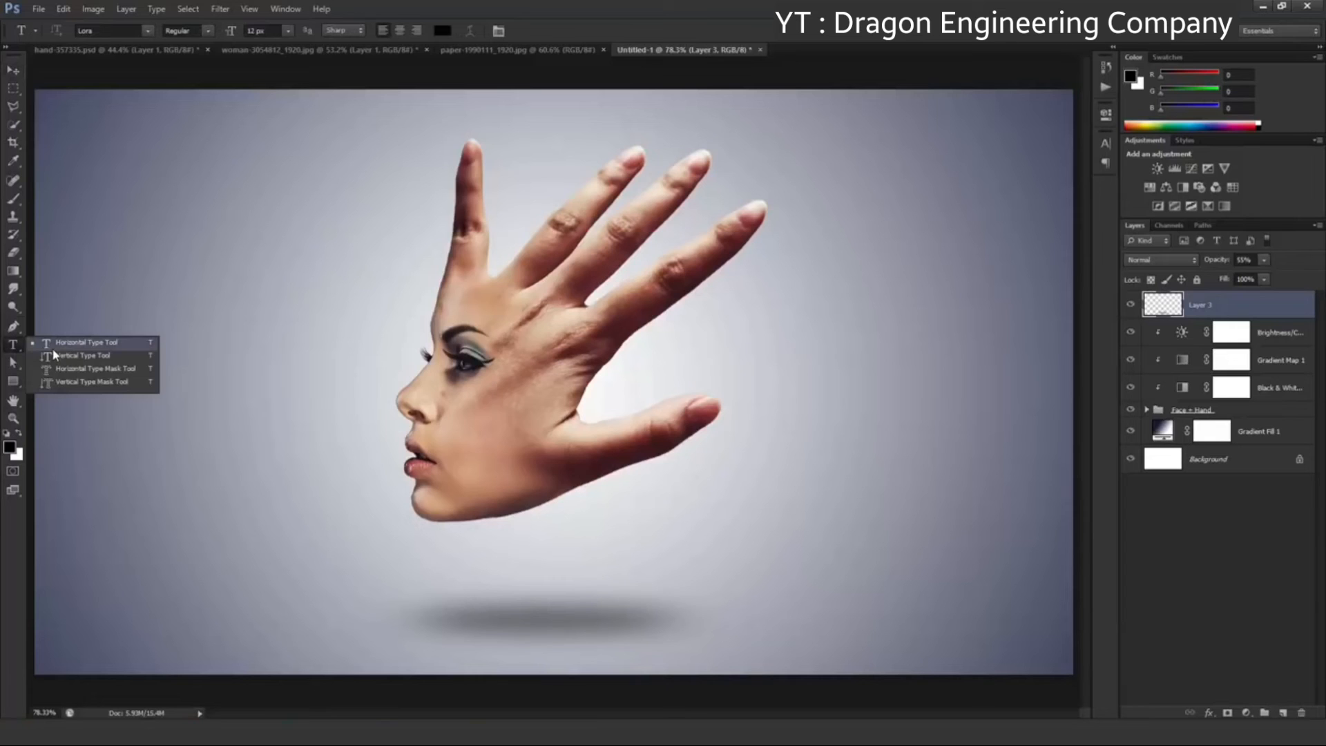
click(53, 348)
click(148, 34)
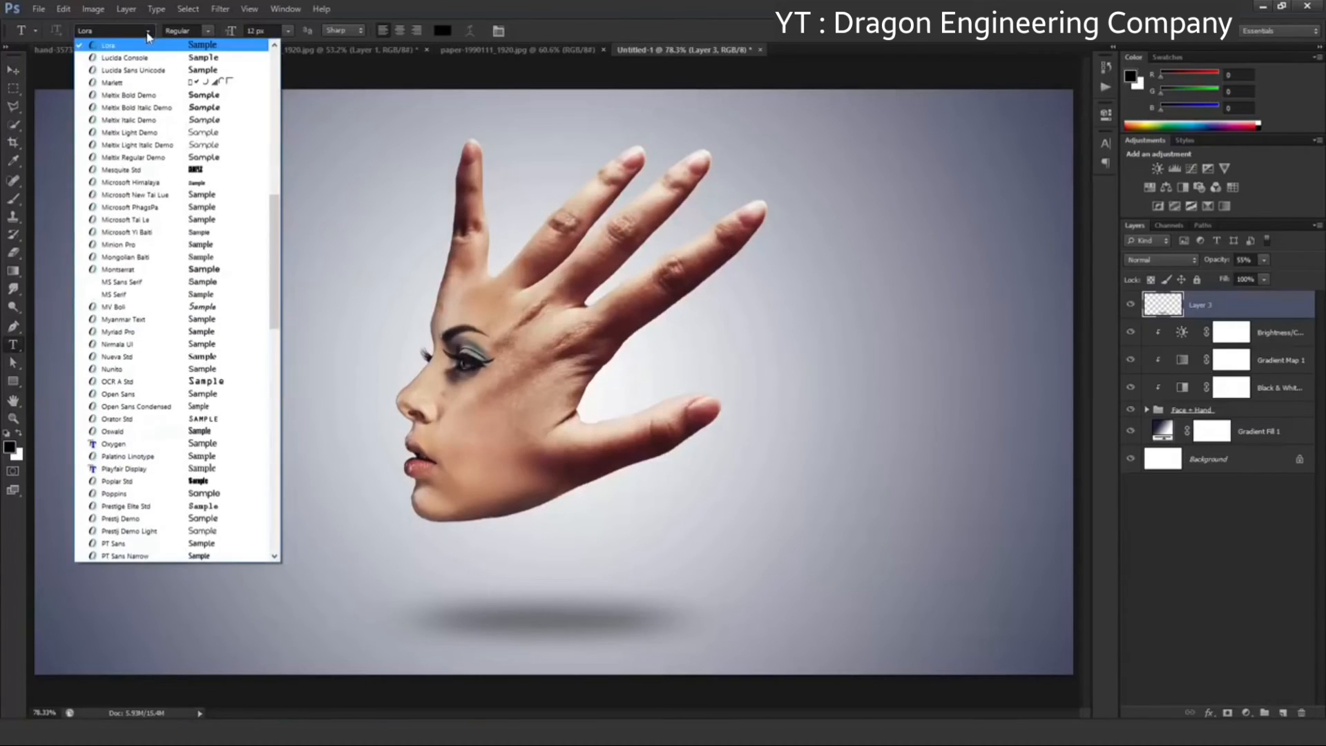
click(143, 49)
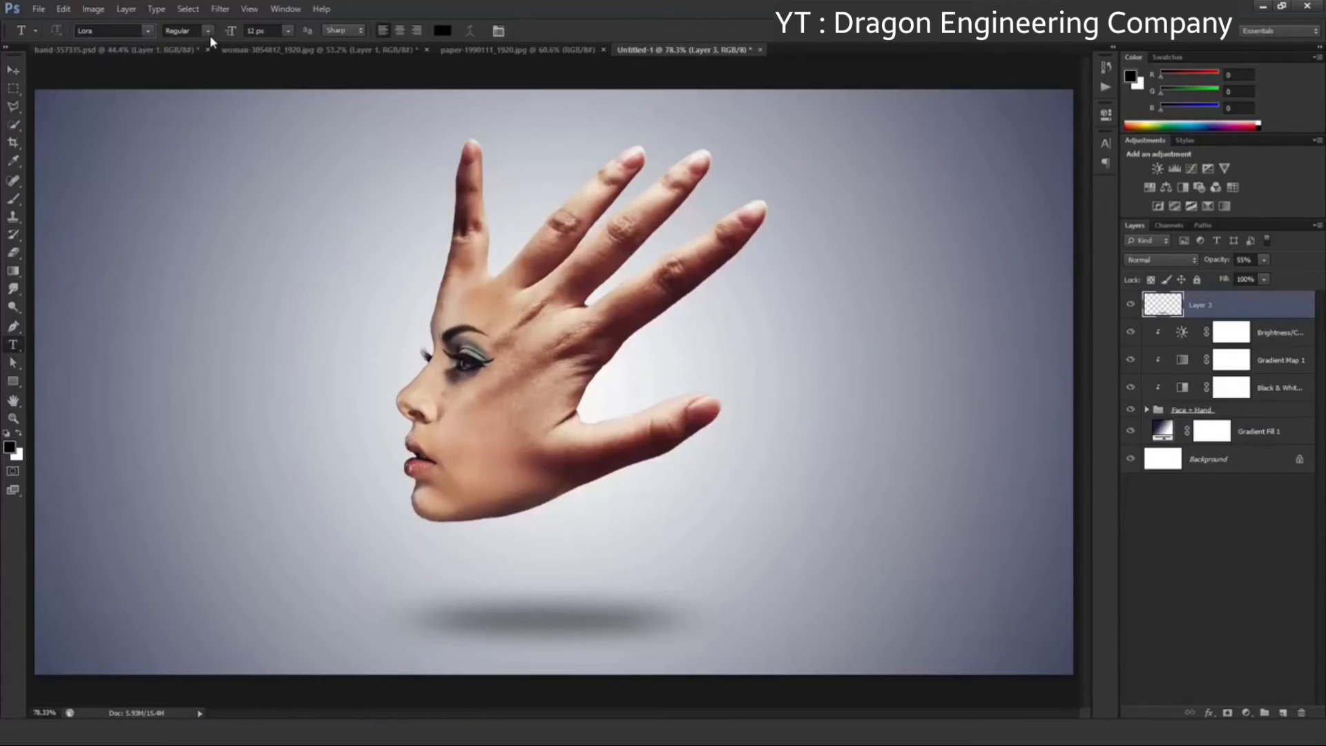
click(401, 32)
click(442, 31)
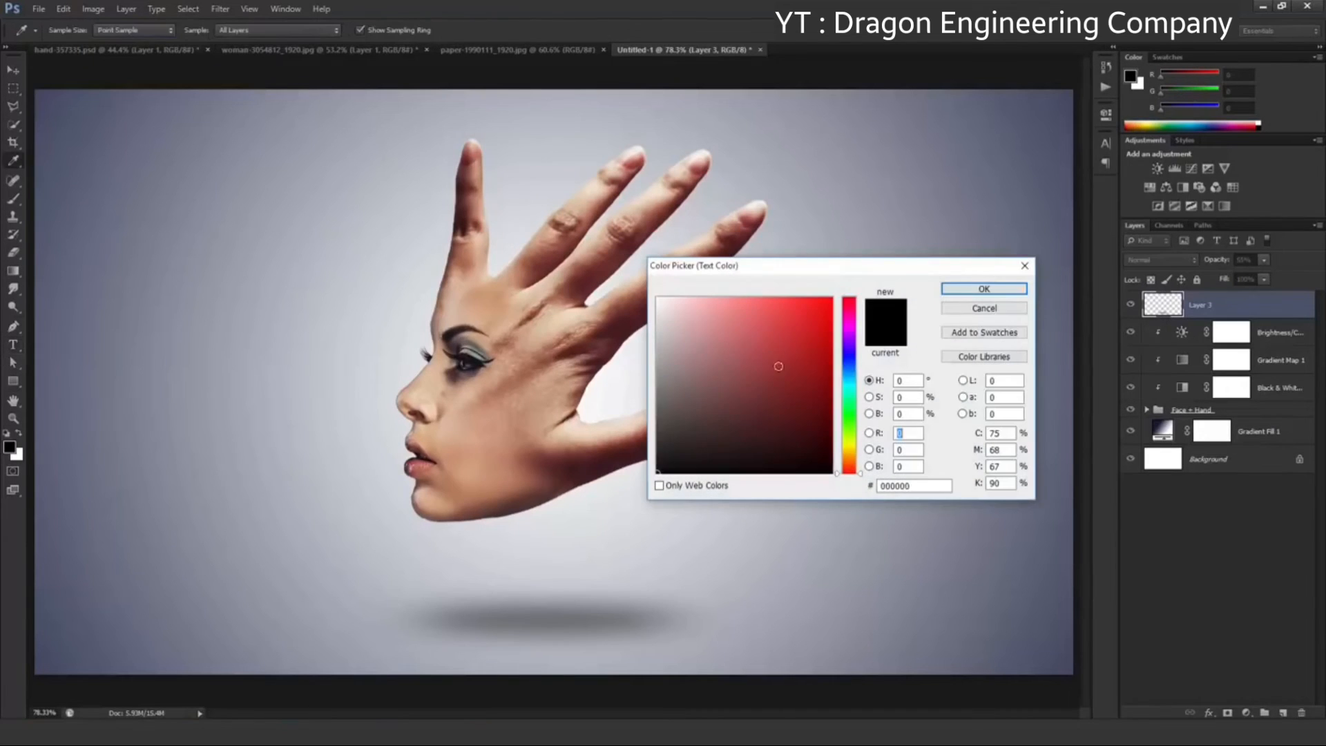
drag(849, 395, 849, 366)
drag(712, 432, 690, 440)
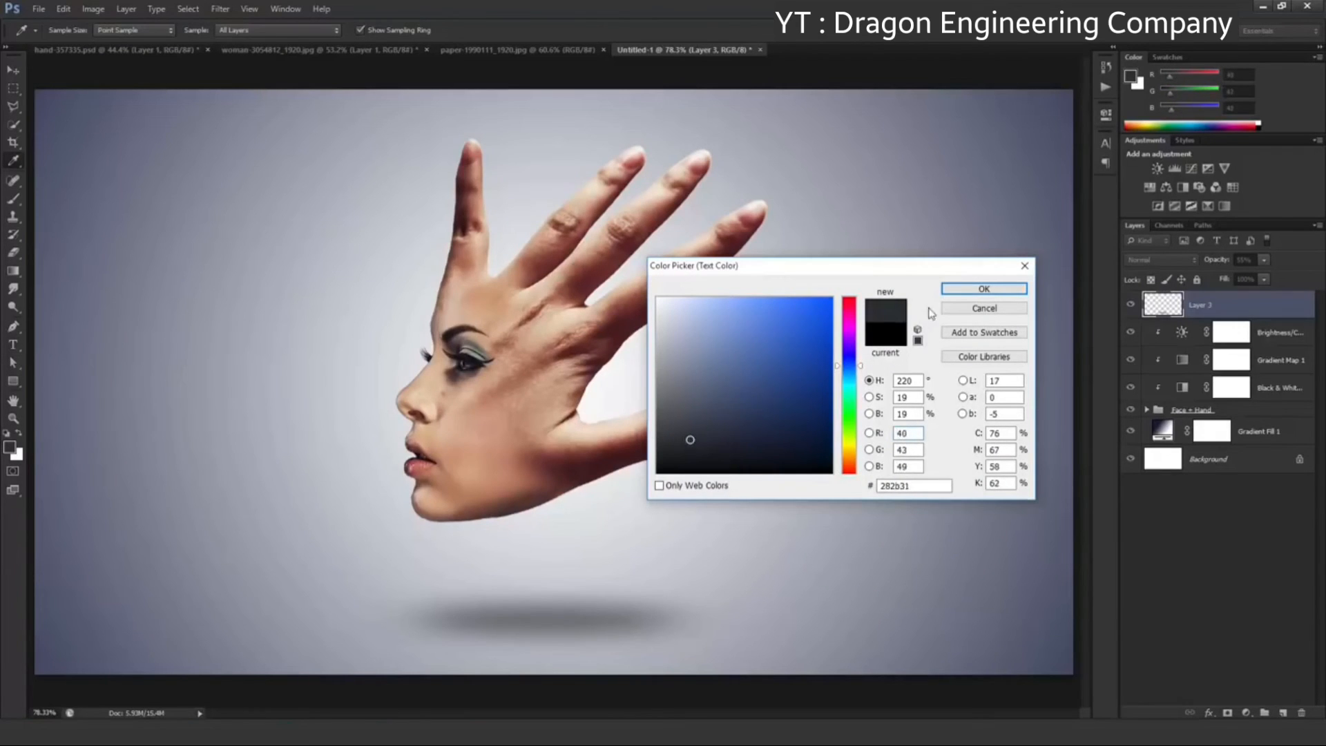
click(946, 292)
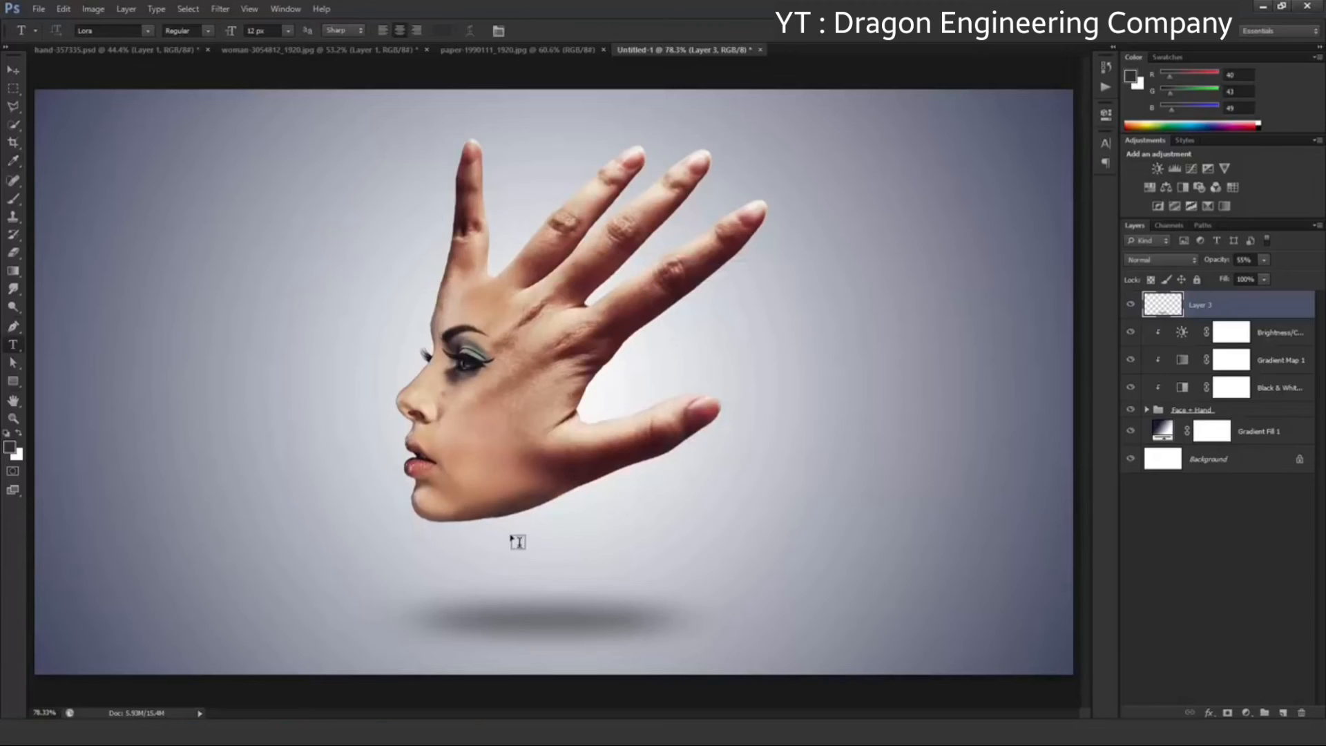
Add the text "Creative Logo" between the chin and the shadow
click(482, 570)
text(Creative Logo)
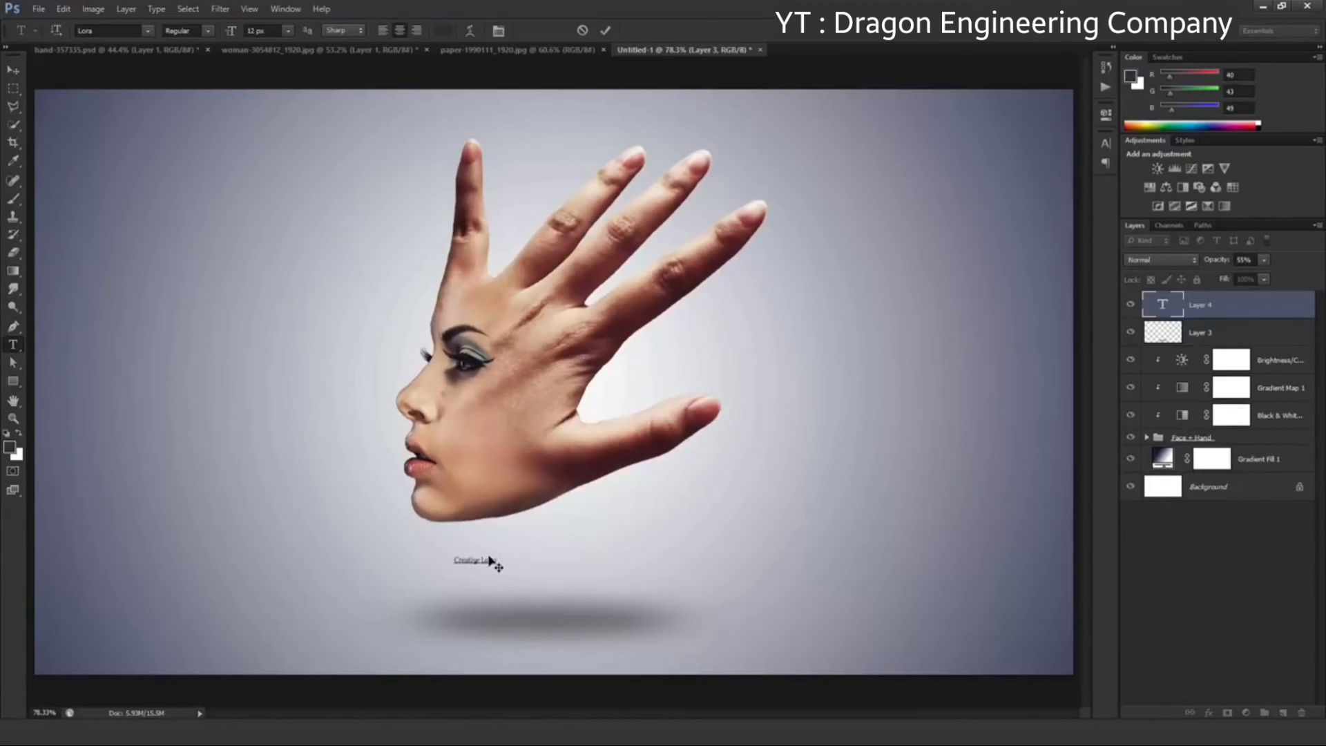
click(607, 31)
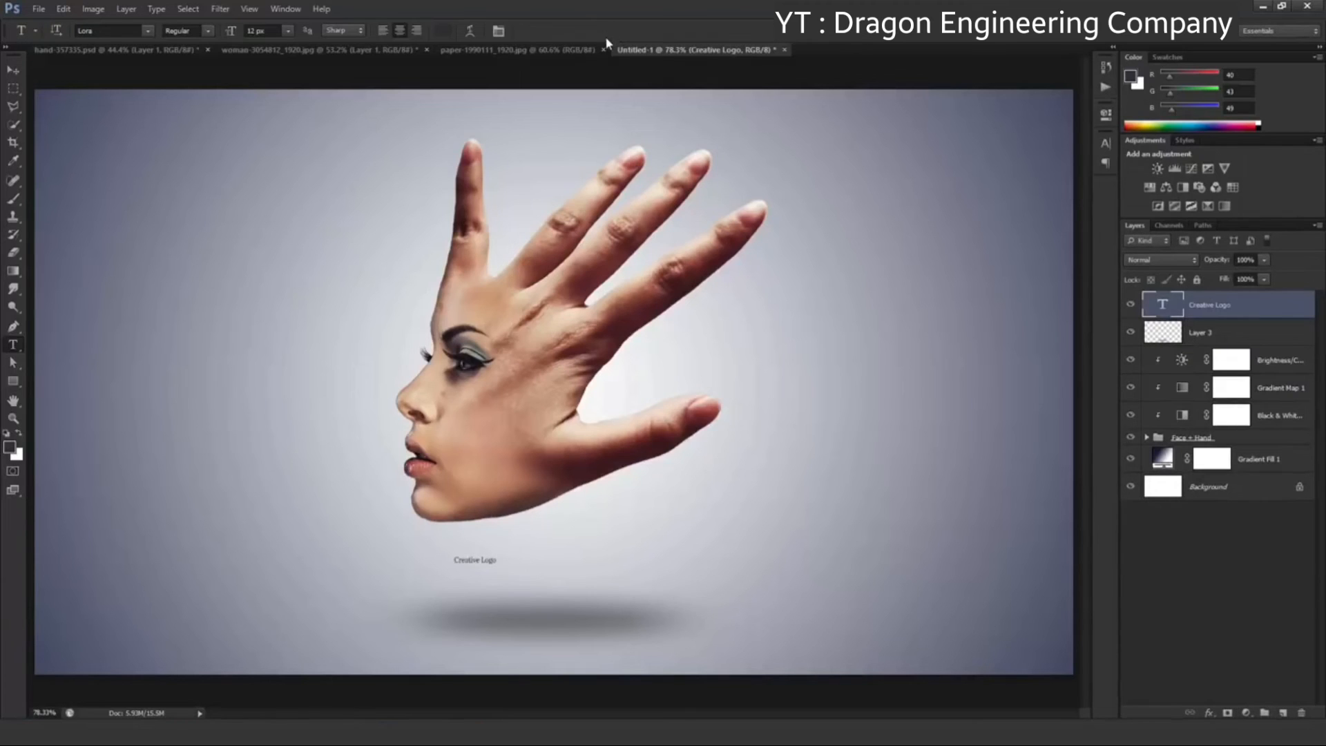
Scale the "Creative Logo" text up to about 788% and centre it under the hand
click(19, 73)
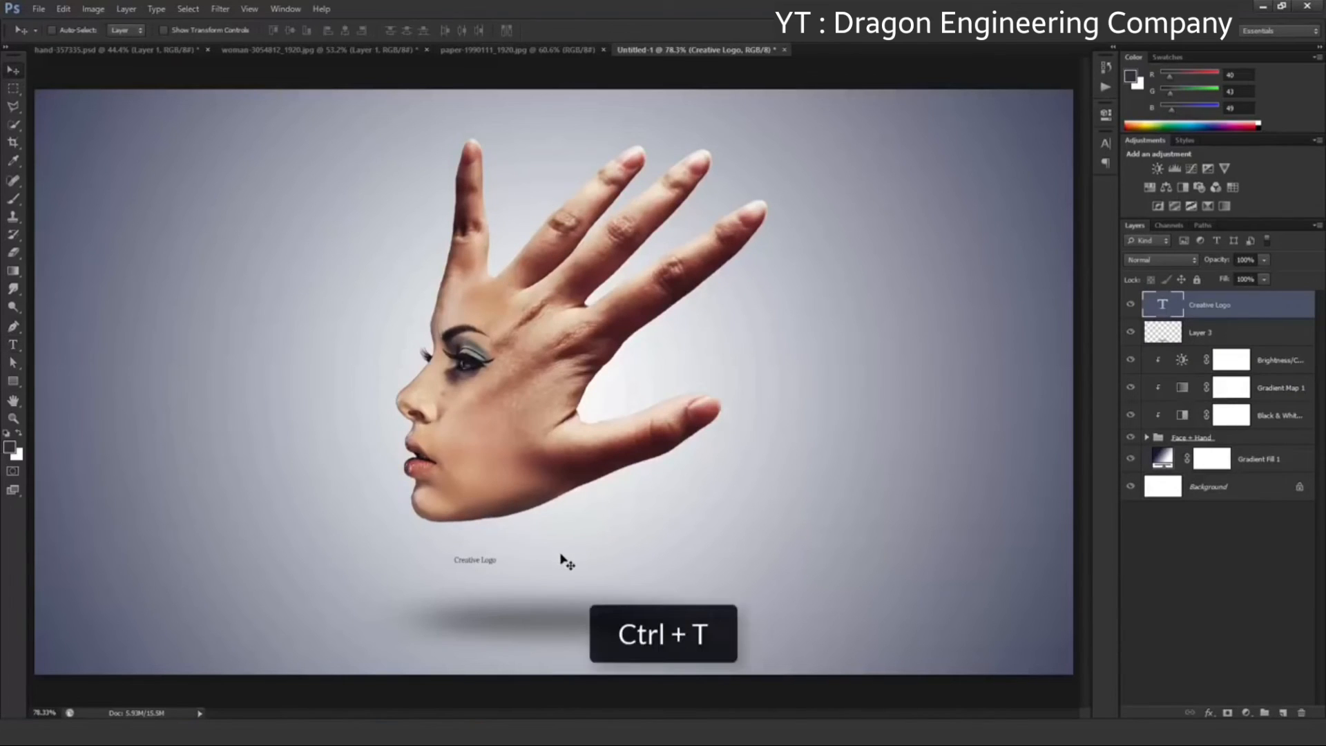
key(ctrl+t)
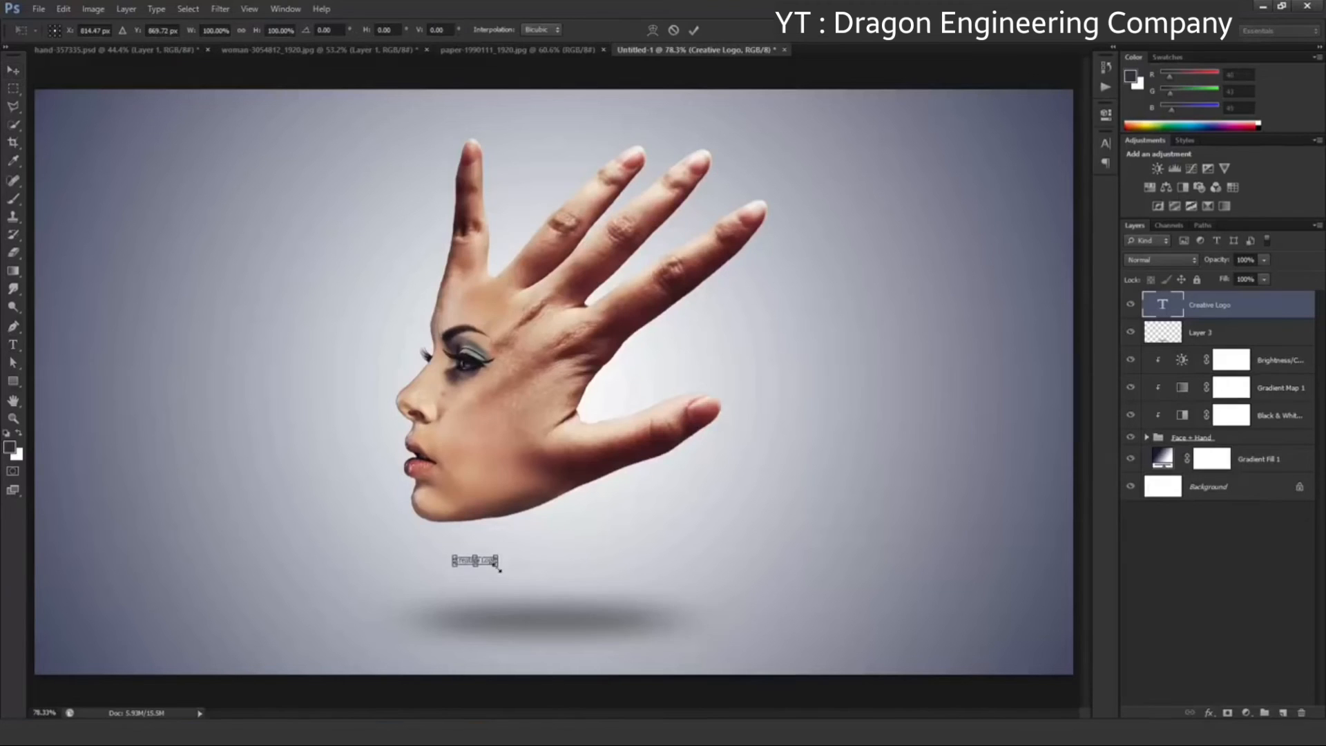
drag(498, 565, 793, 630)
drag(735, 587, 670, 576)
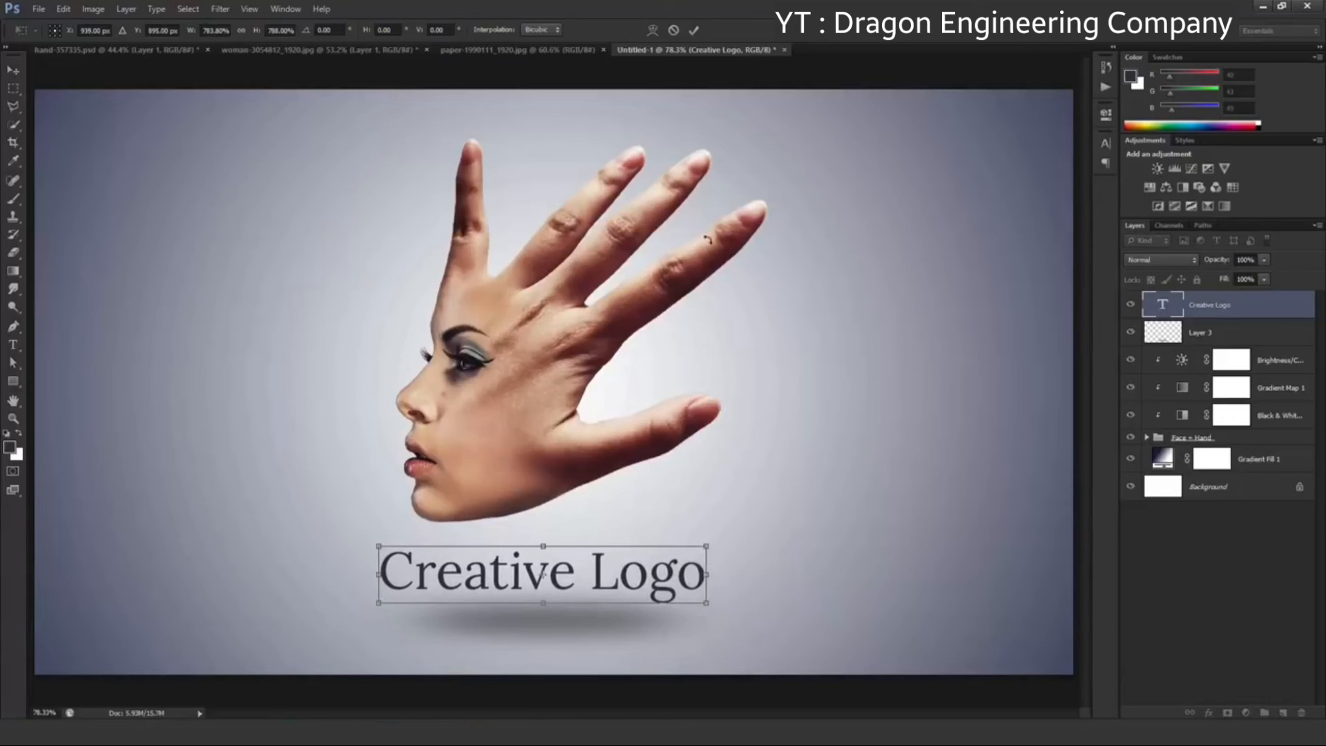
click(694, 30)
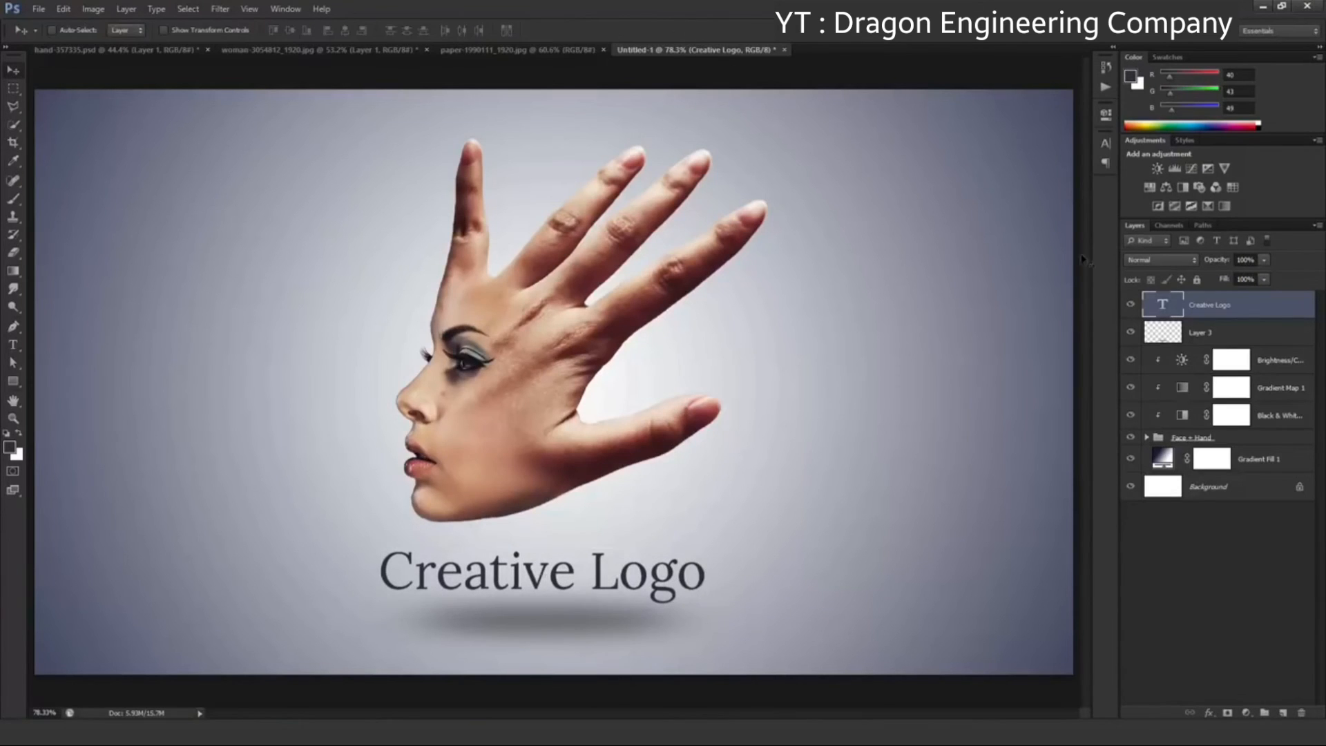
Format the "Creative Logo" text in All Caps with a tracking of 400
double_click(1159, 308)
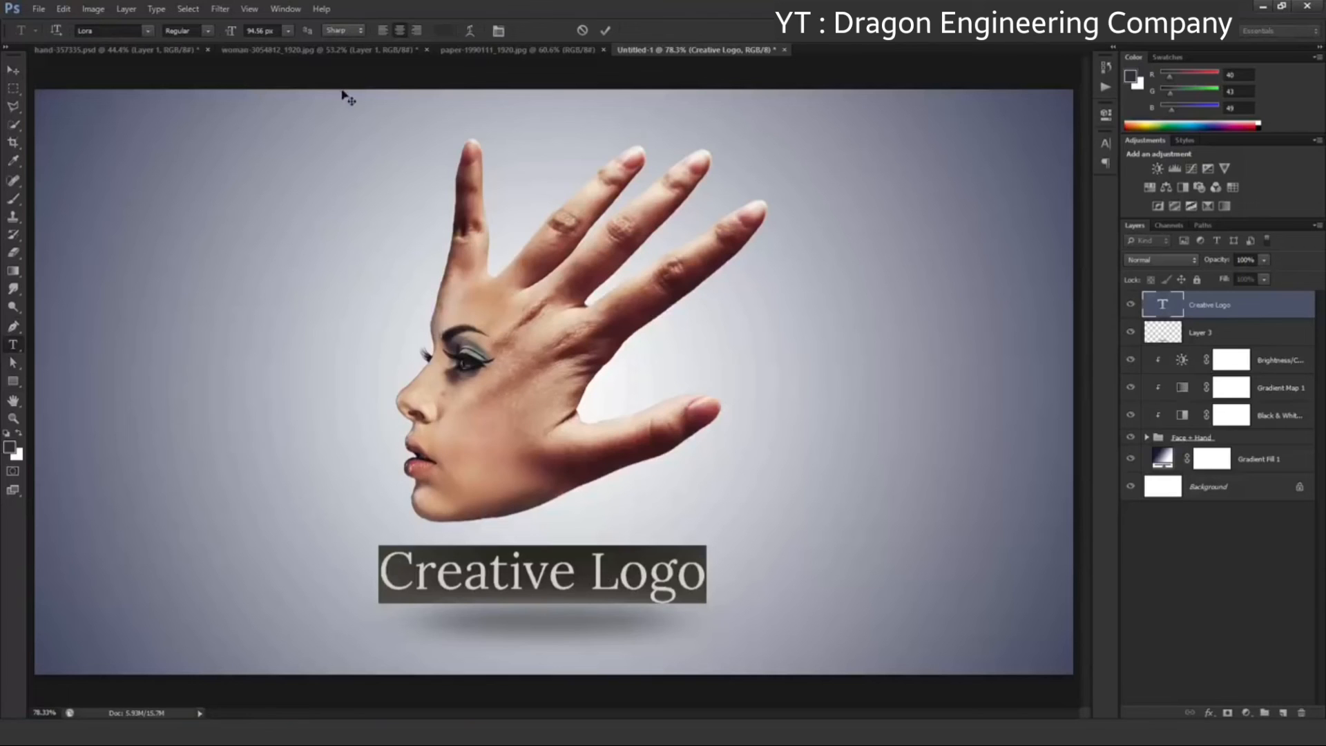
click(294, 13)
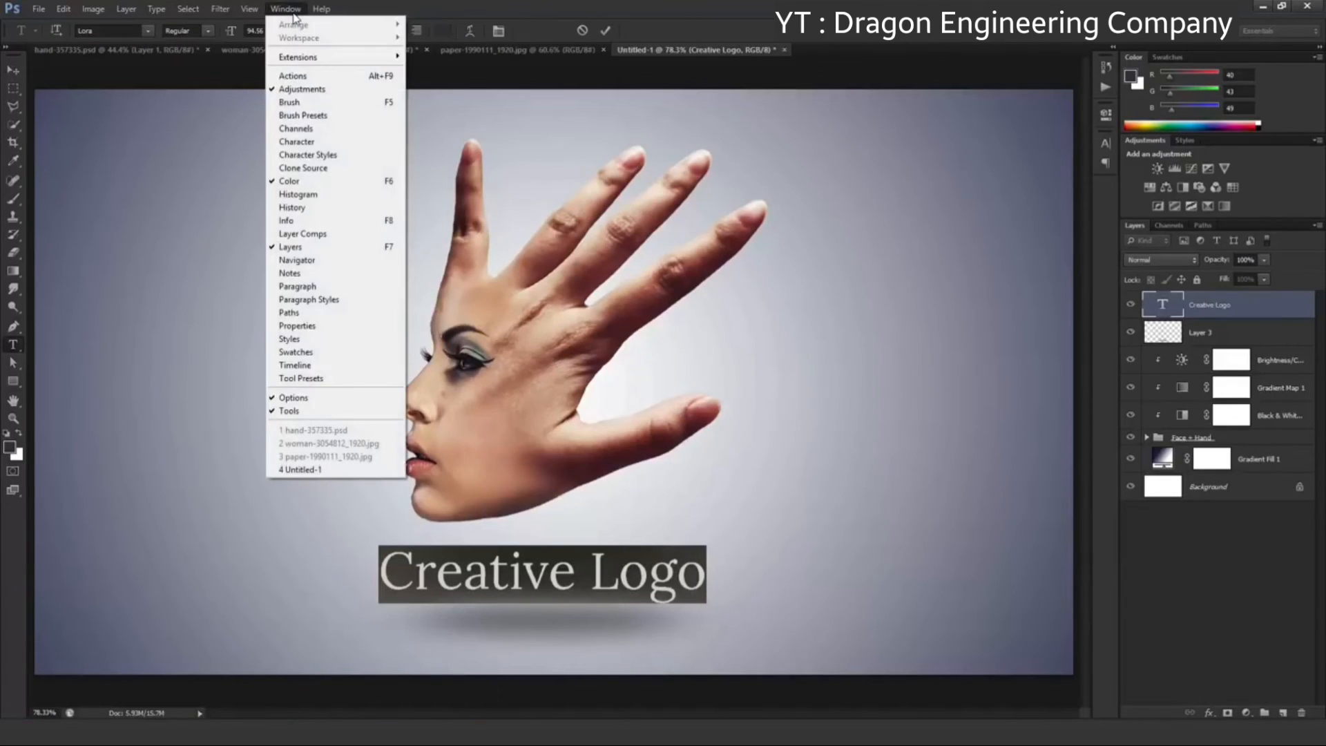
click(339, 144)
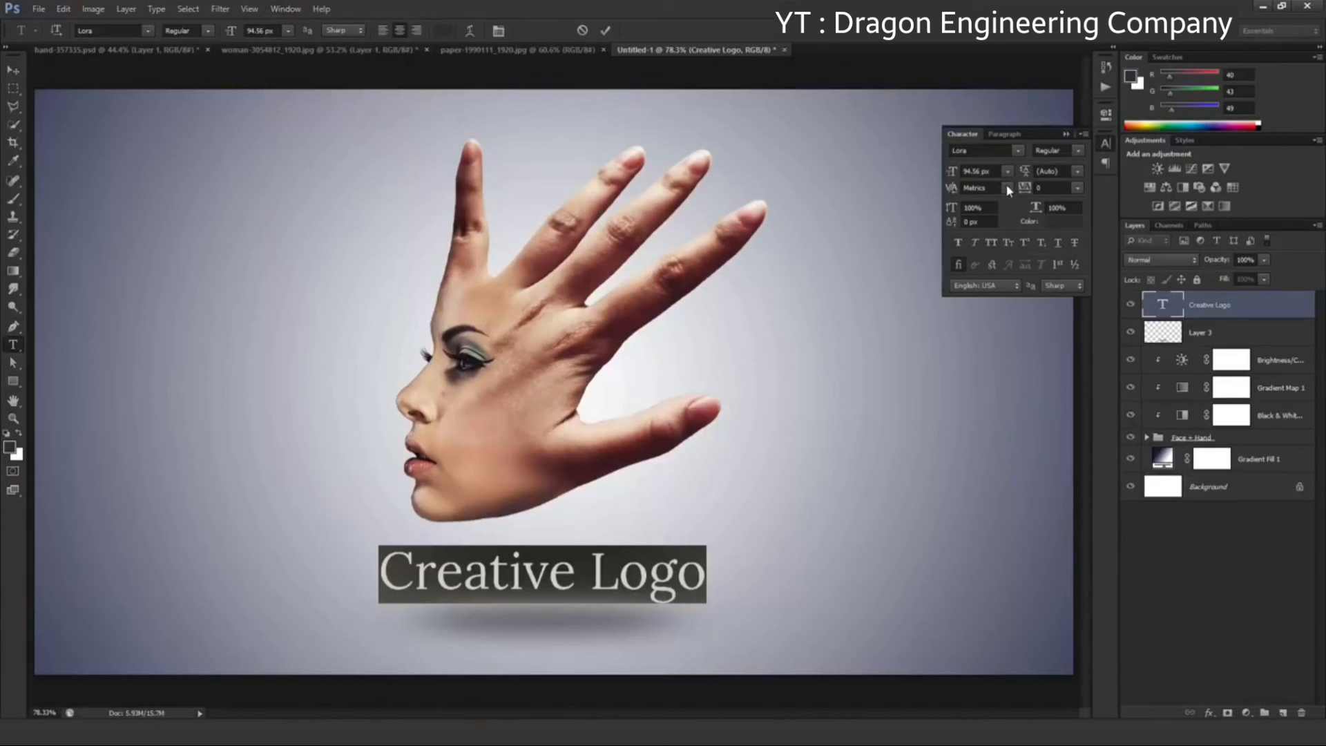
click(992, 242)
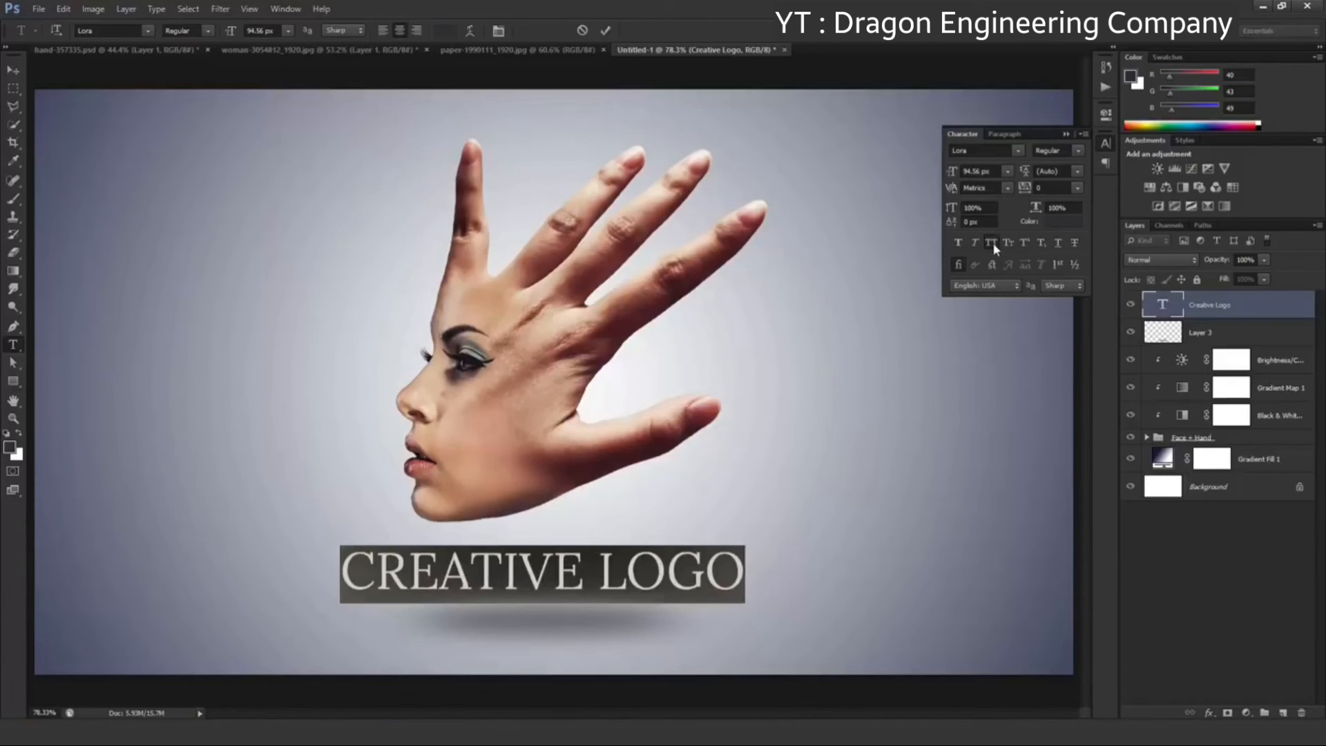
click(1078, 188)
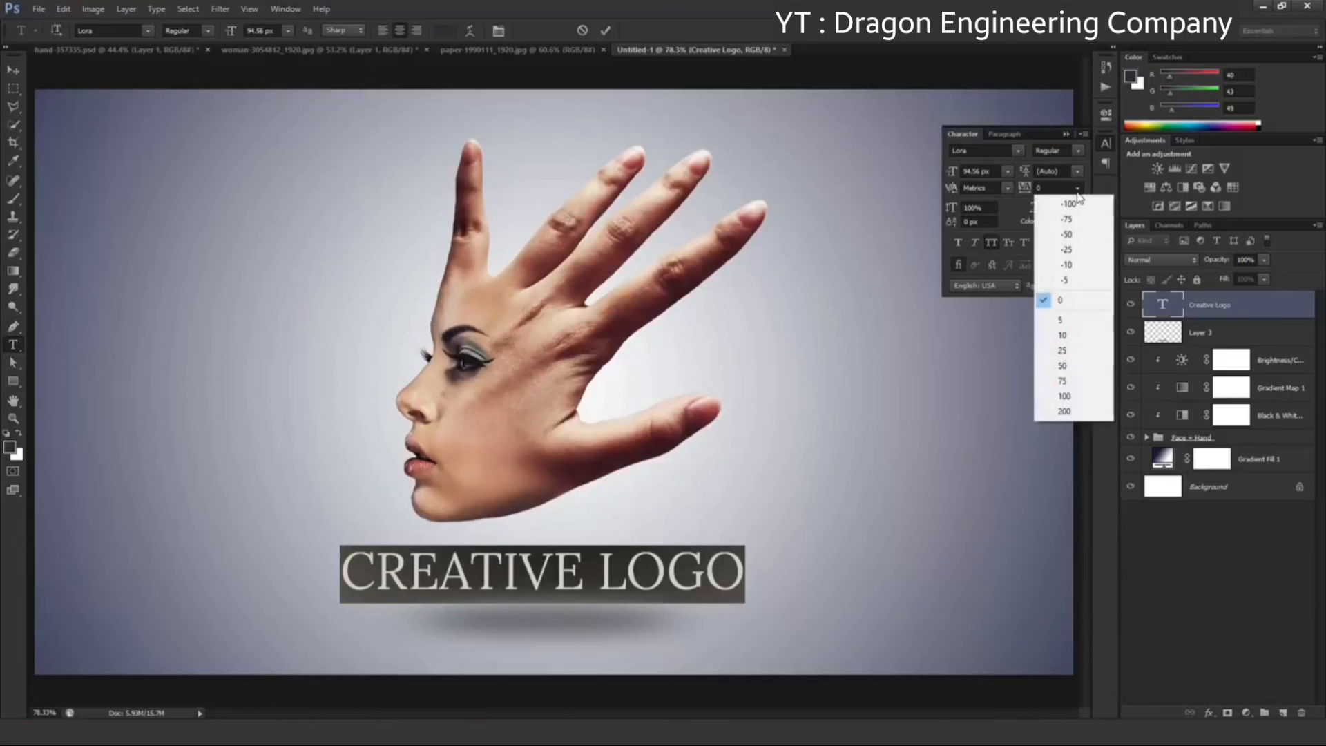
click(1064, 412)
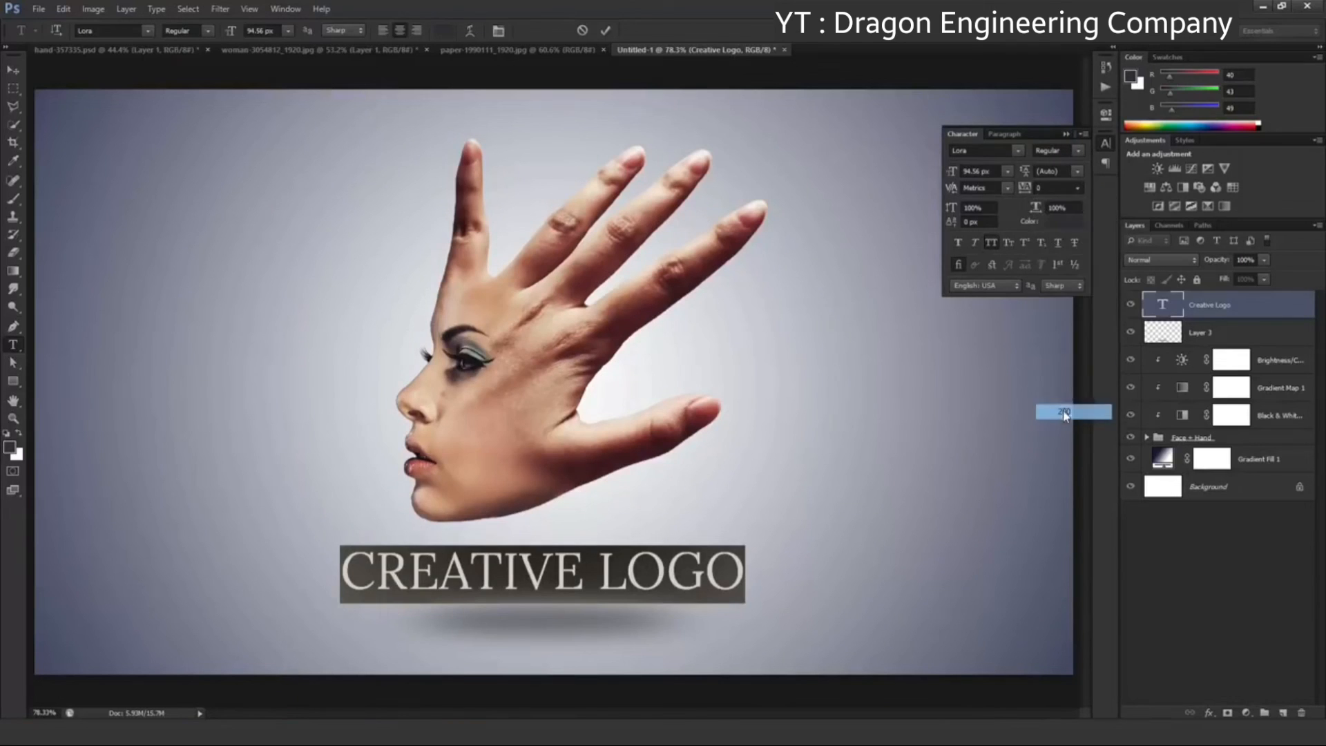
click(1052, 188)
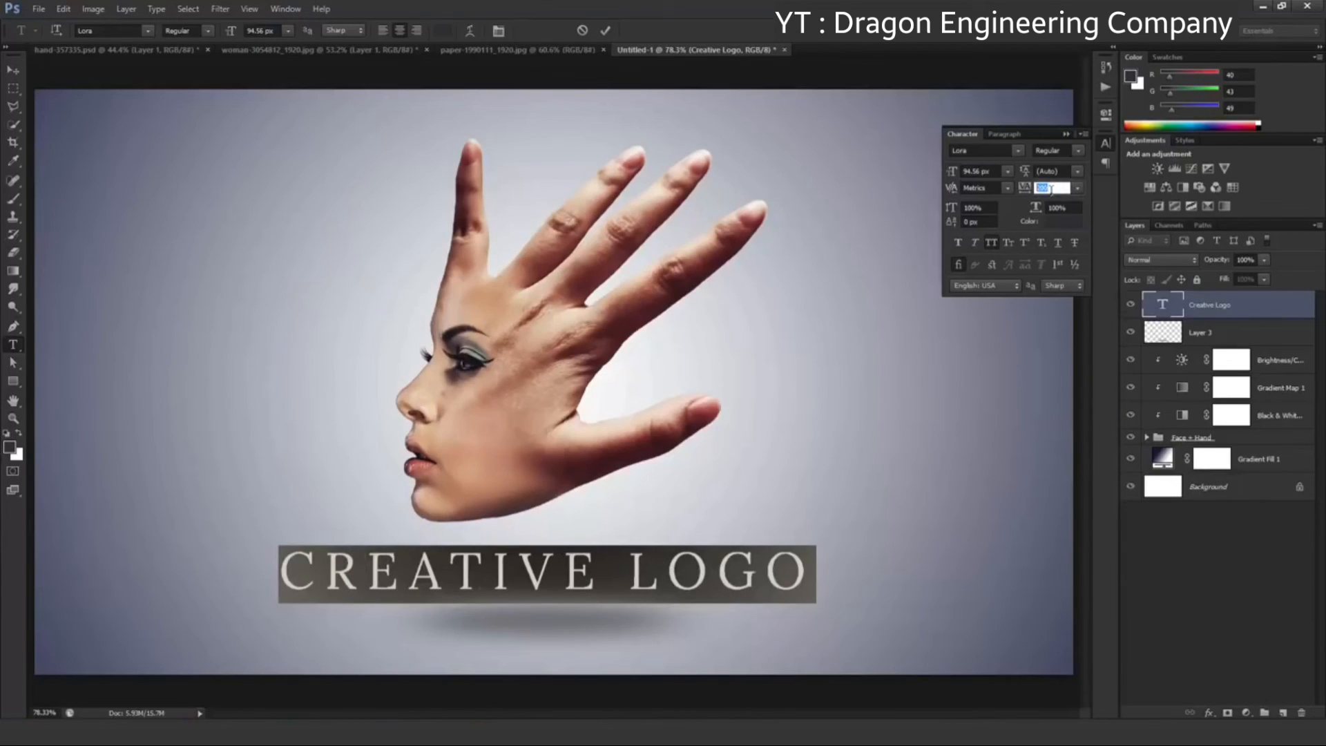
text(400)
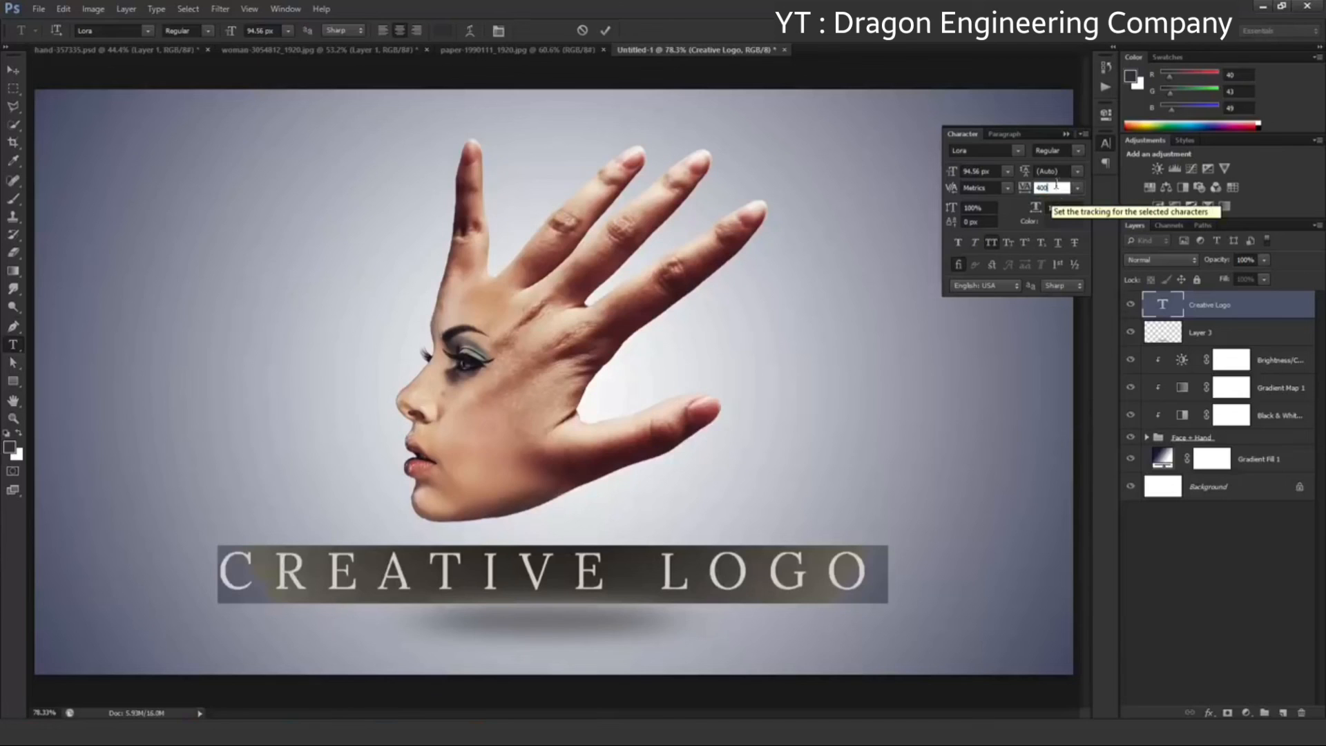
click(1066, 135)
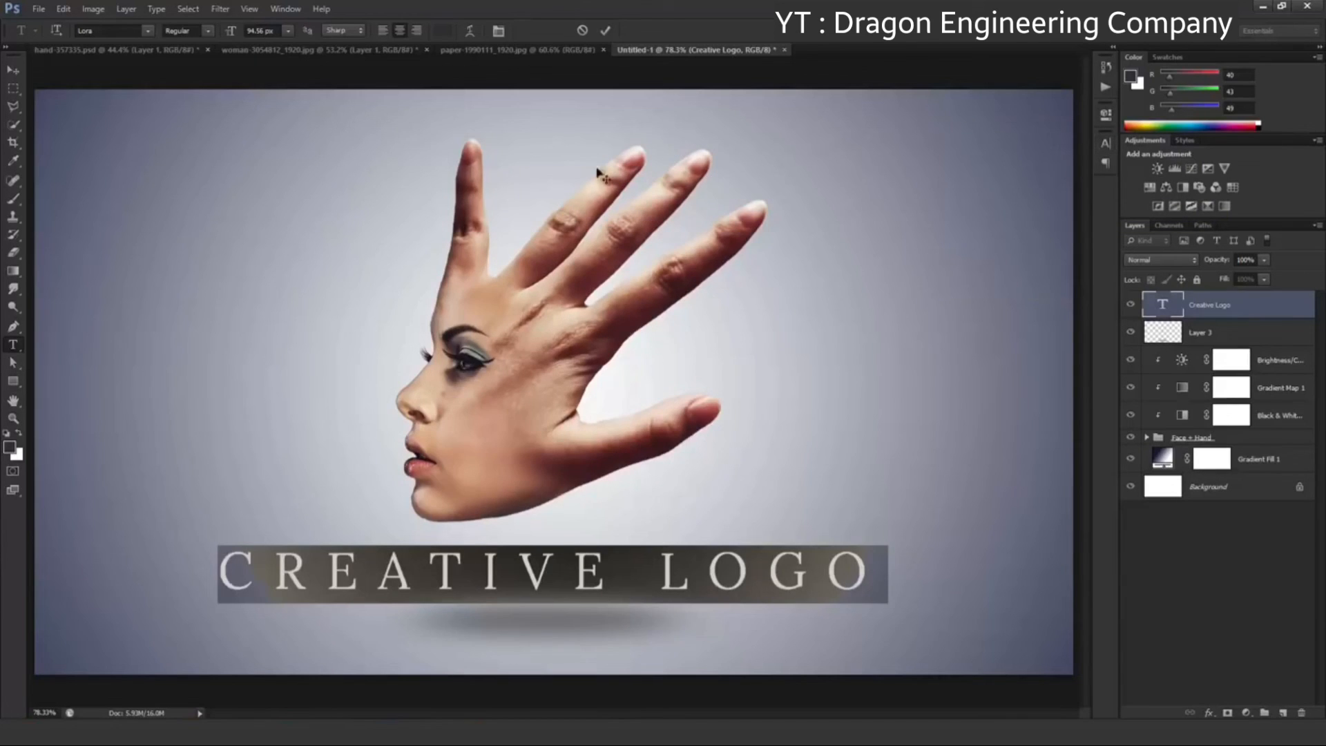
click(17, 71)
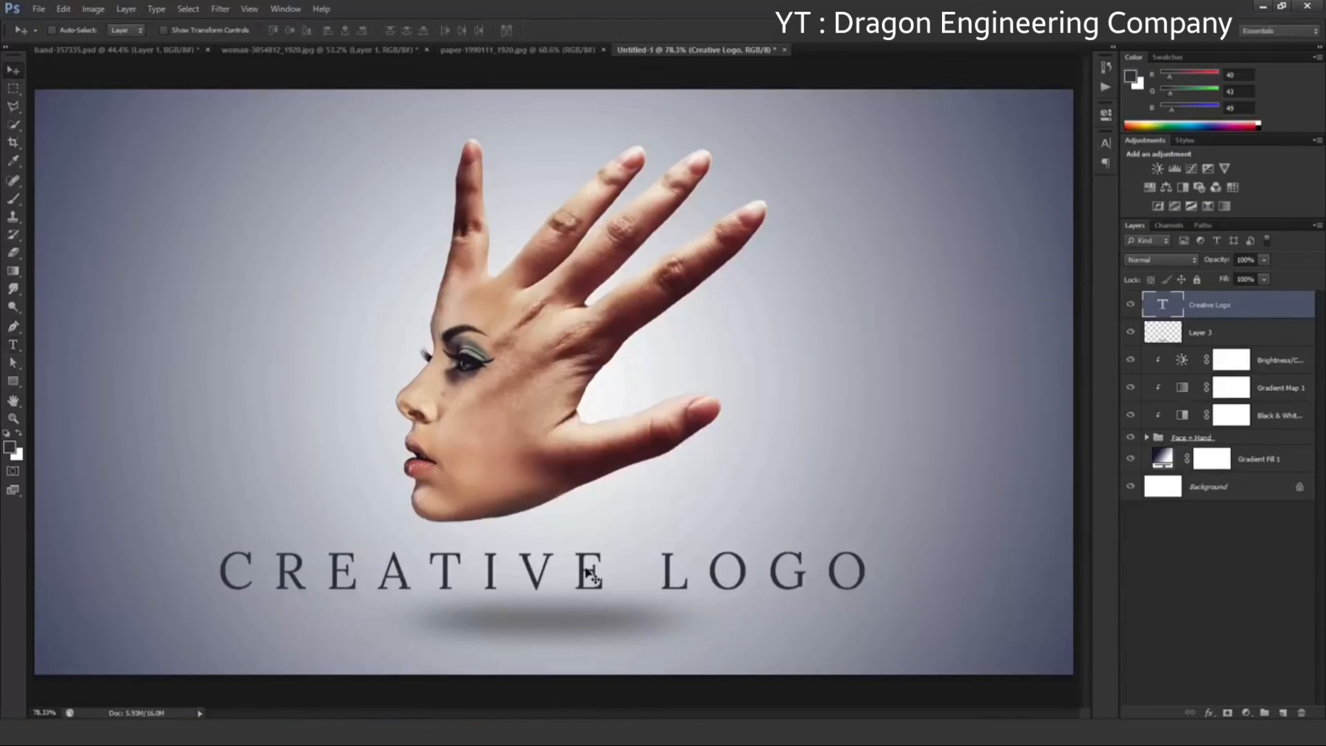
Scale the widened title down, centre it between the face and the shadow, and compare the image with and without it
drag(587, 572, 573, 563)
key(ctrl+t)
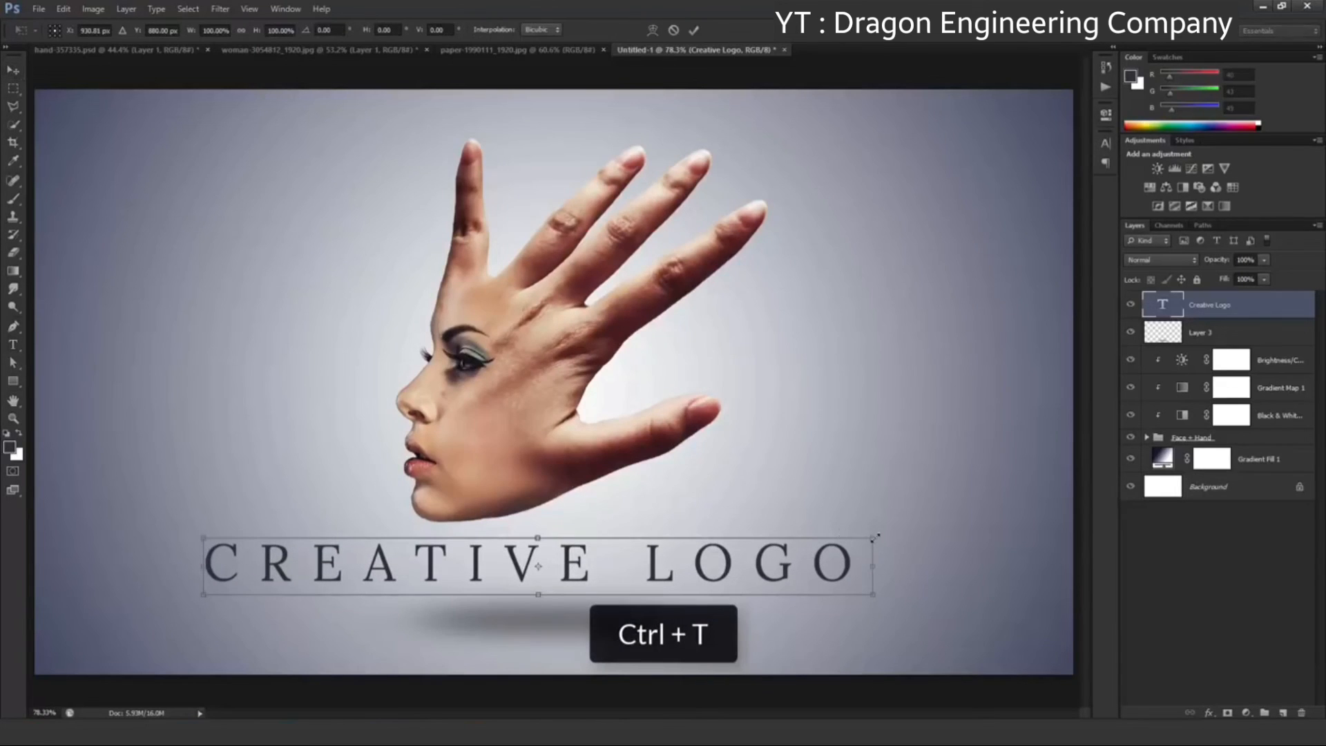
drag(875, 538, 751, 549)
drag(677, 572, 688, 570)
key(Return)
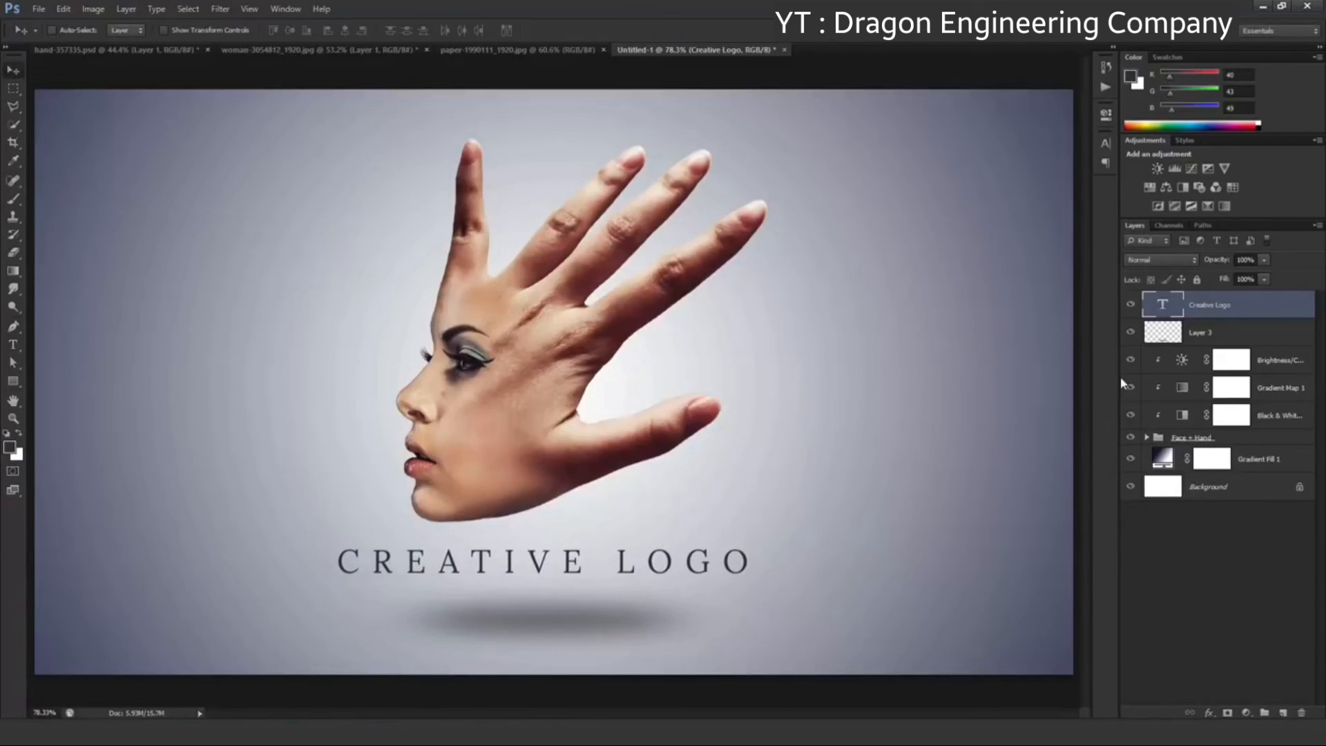
click(1132, 305)
click(1132, 305)
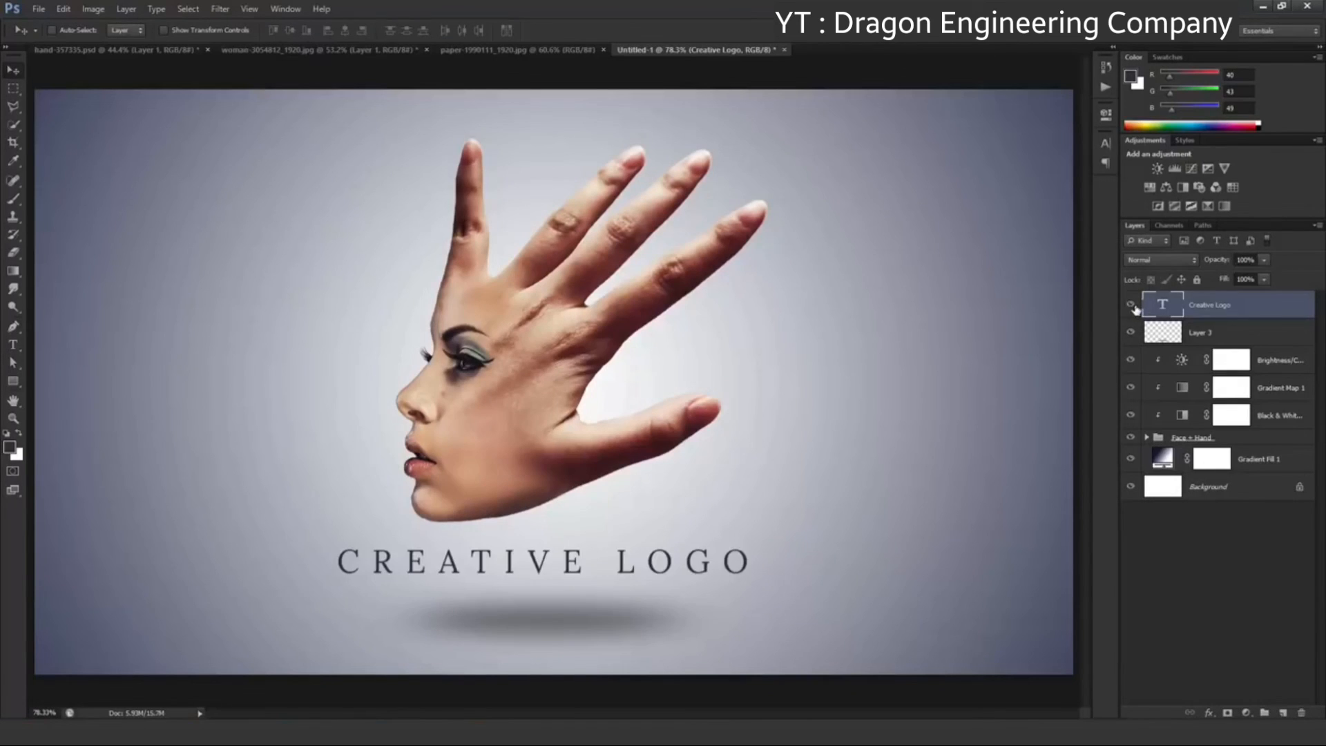
Bring the crumpled paper image from paper-1990111_1920.jpg into the composition directly above the Gradient Fill 1 layer
click(1259, 462)
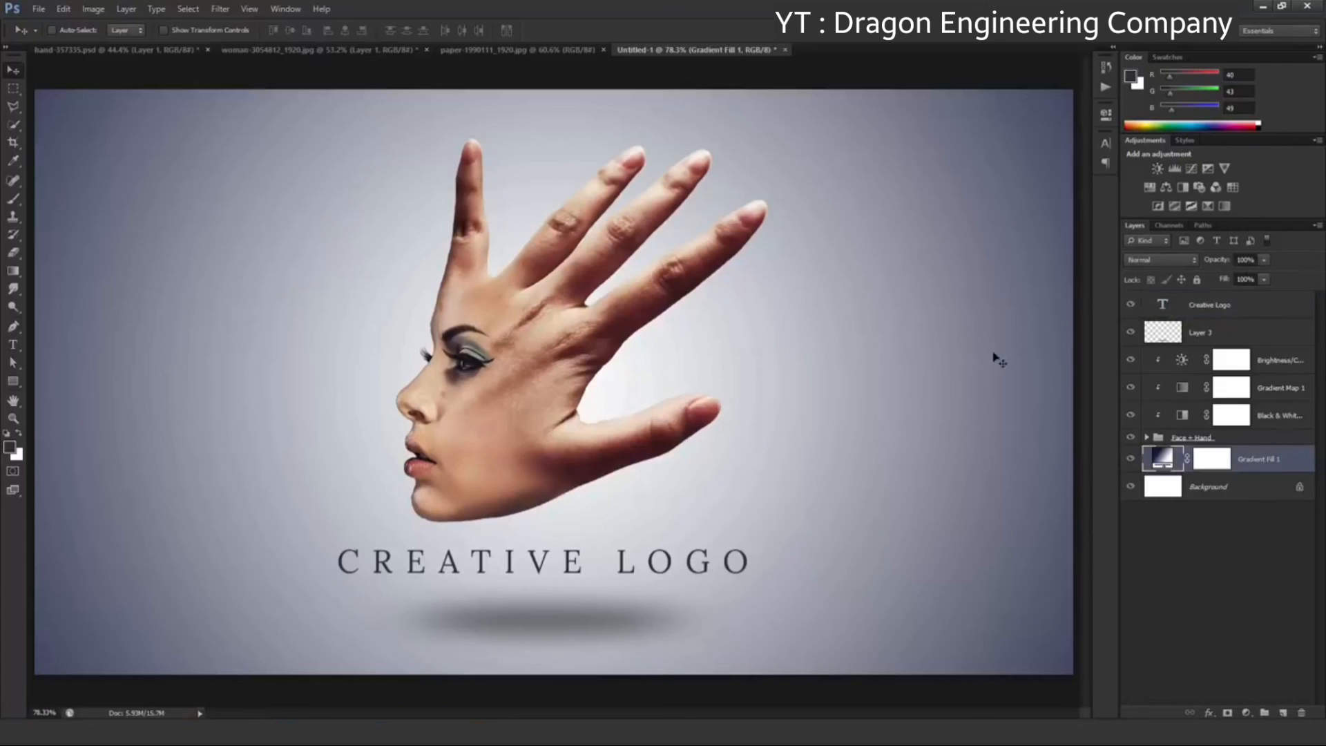
click(589, 55)
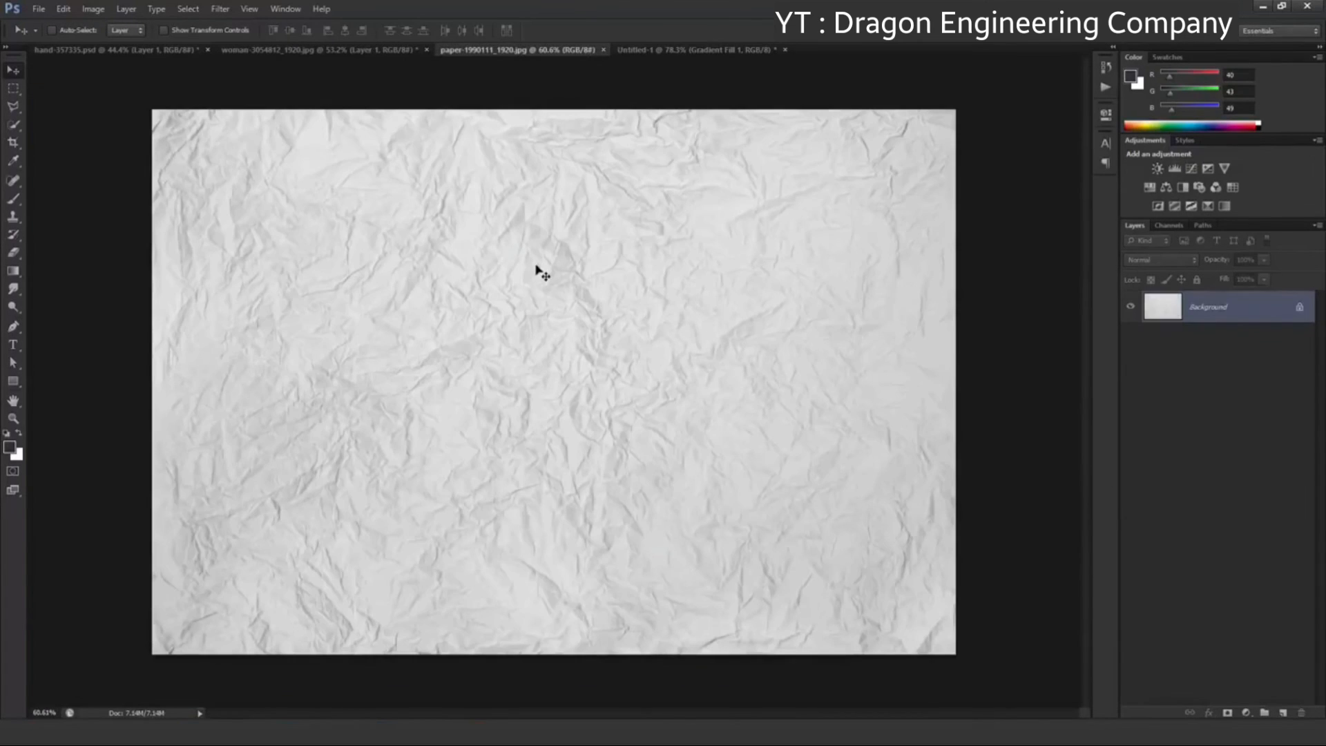
drag(544, 276, 445, 268)
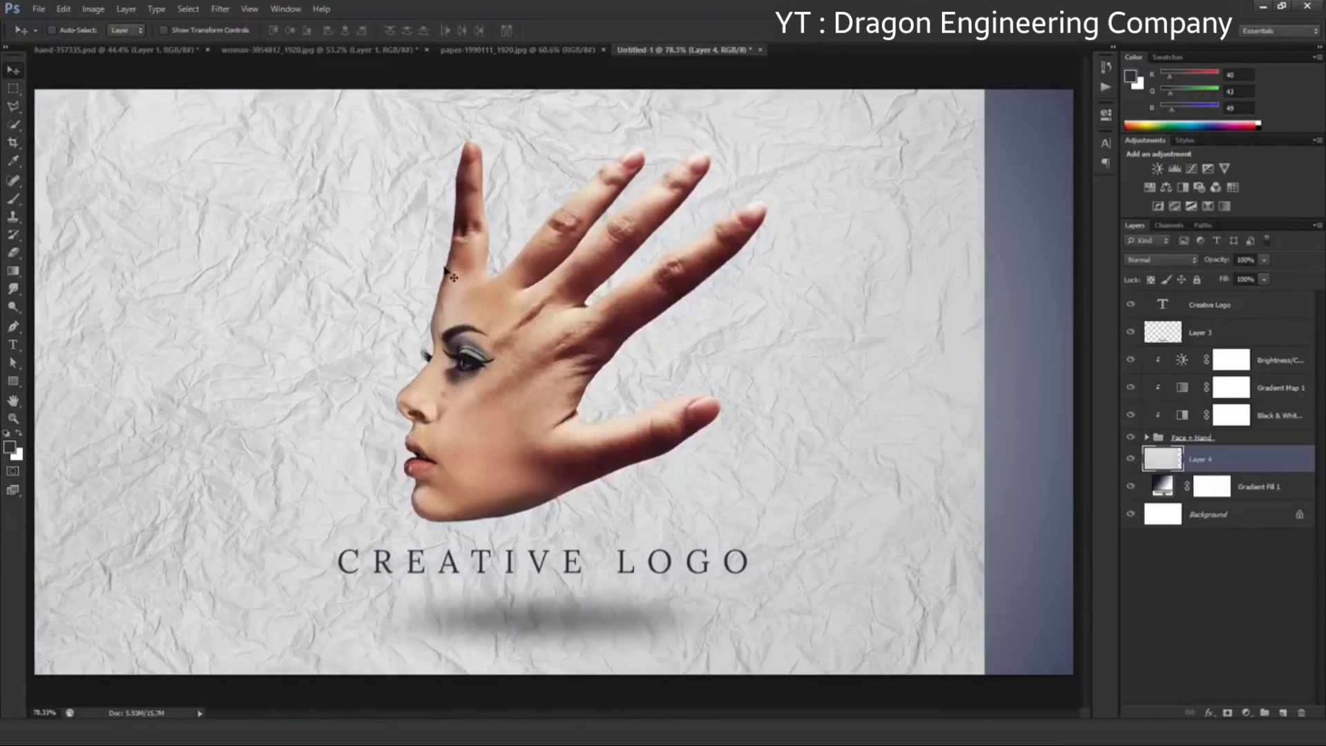
Scale the crumpled paper layer up to about 102% and position it so that it covers the whole canvas
scroll(475, 330, down, 2)
key(ctrl+t)
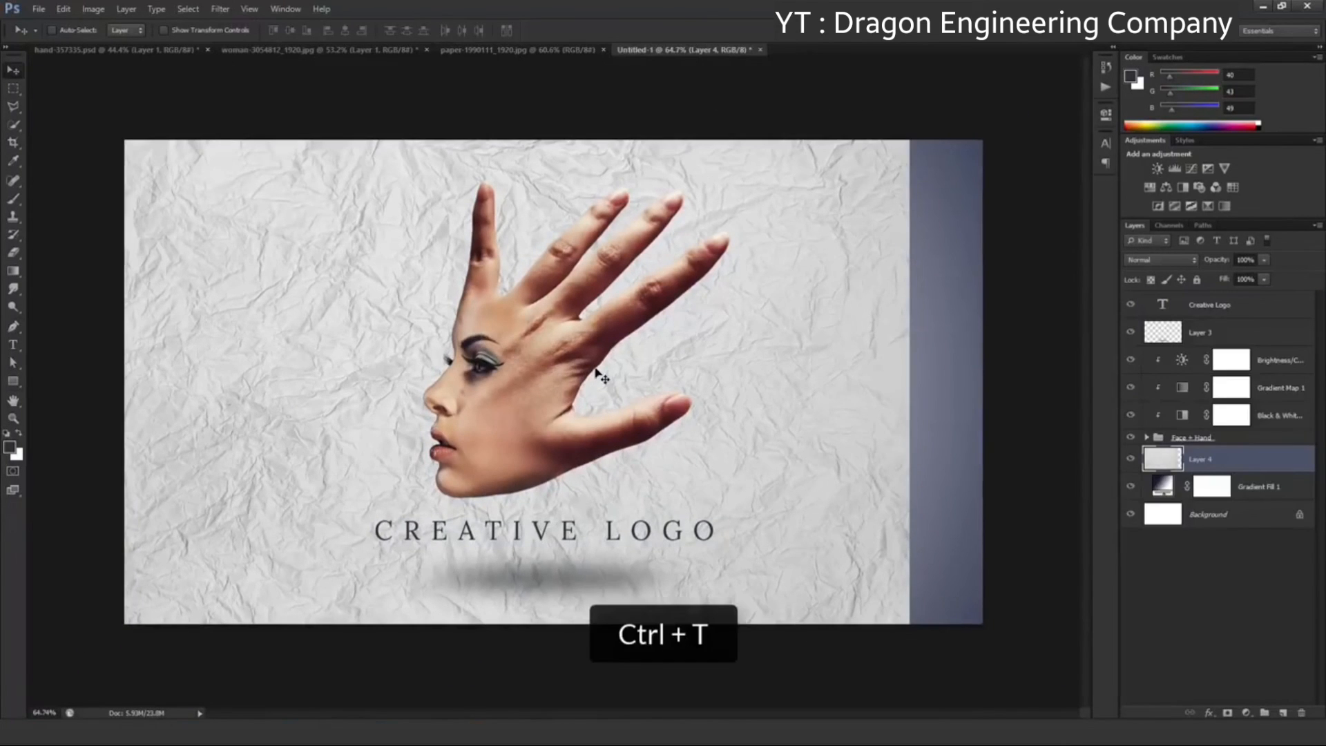
drag(806, 423, 867, 393)
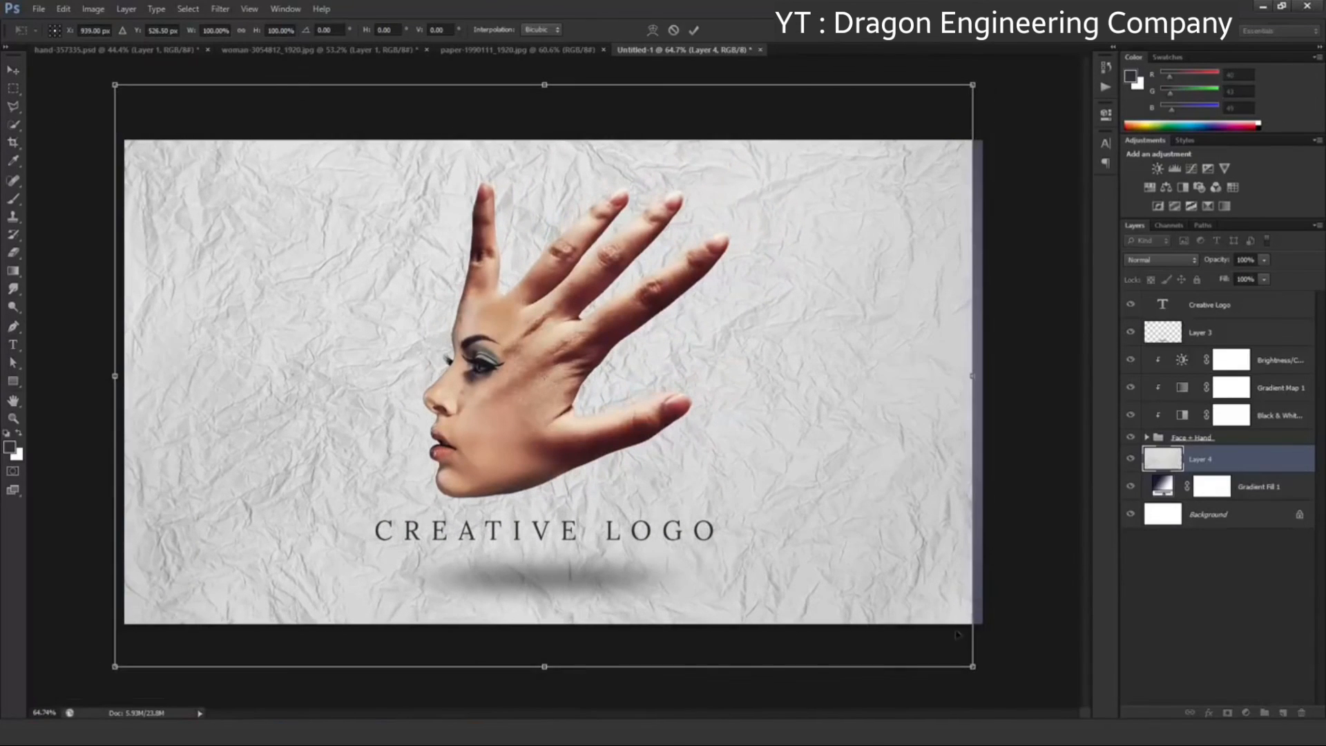
drag(973, 667, 988, 676)
drag(879, 505, 879, 516)
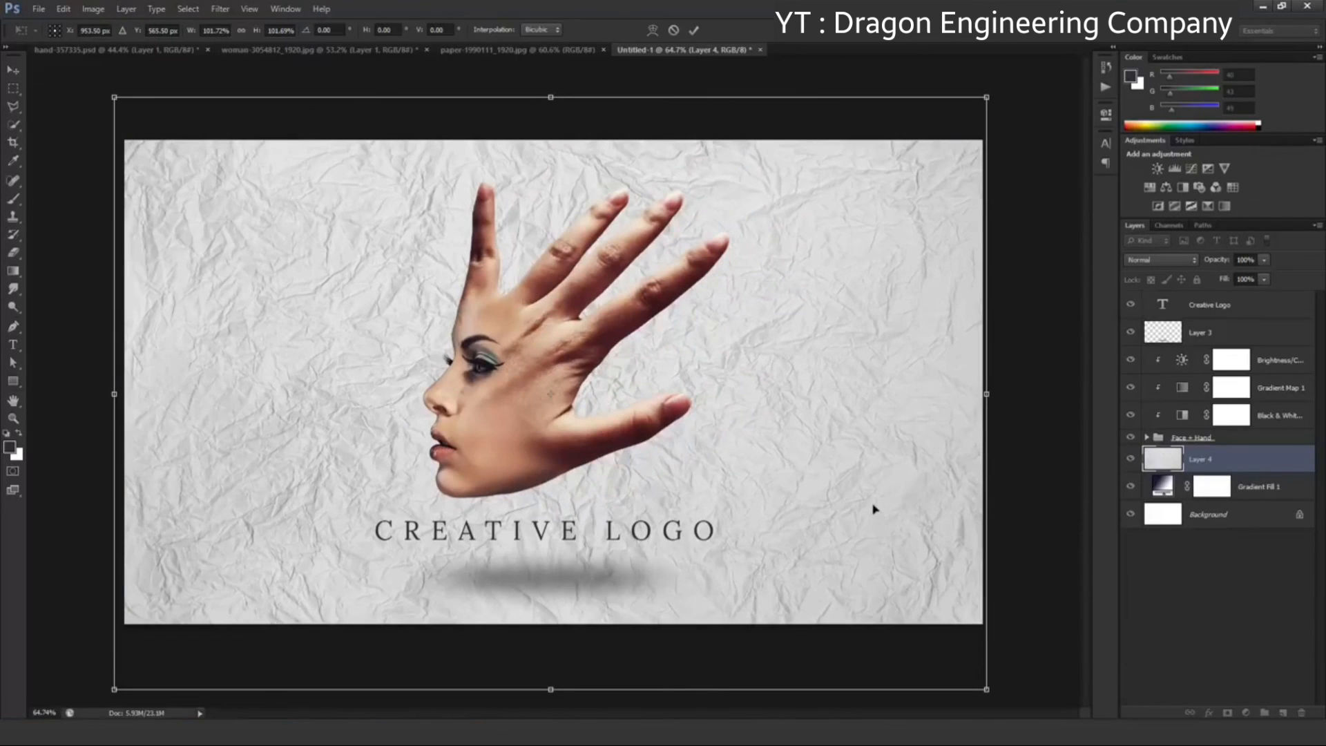
click(695, 30)
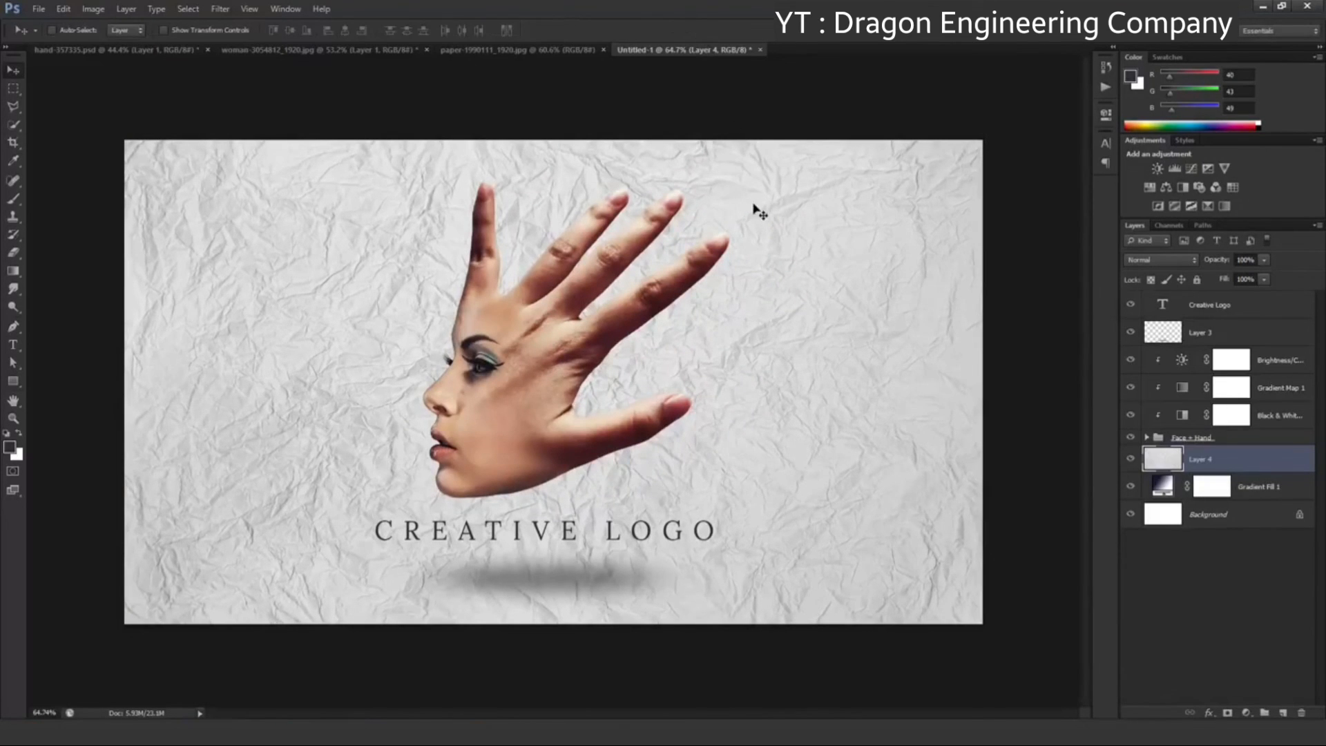
Set the crumpled paper layer to Soft Light blending at 60% opacity and compare the image with and without it
scroll(760, 211, up, 1)
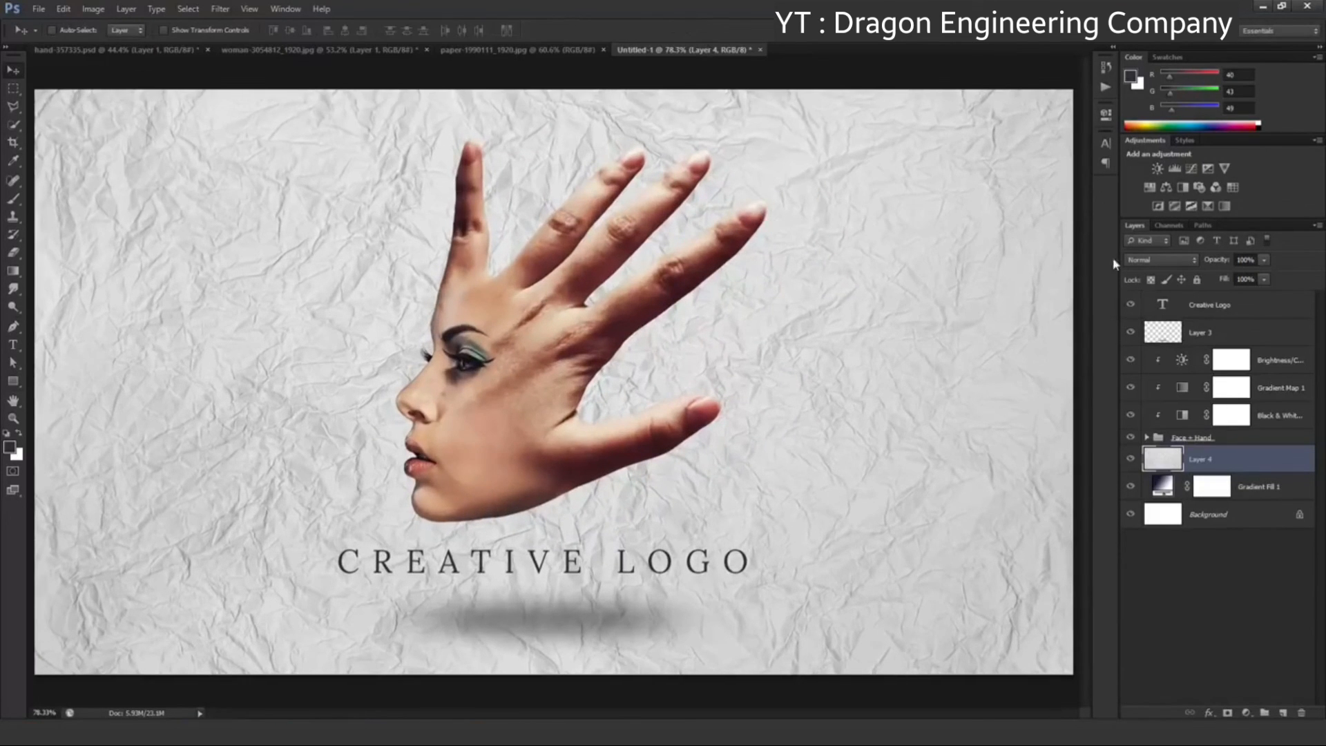
click(1151, 265)
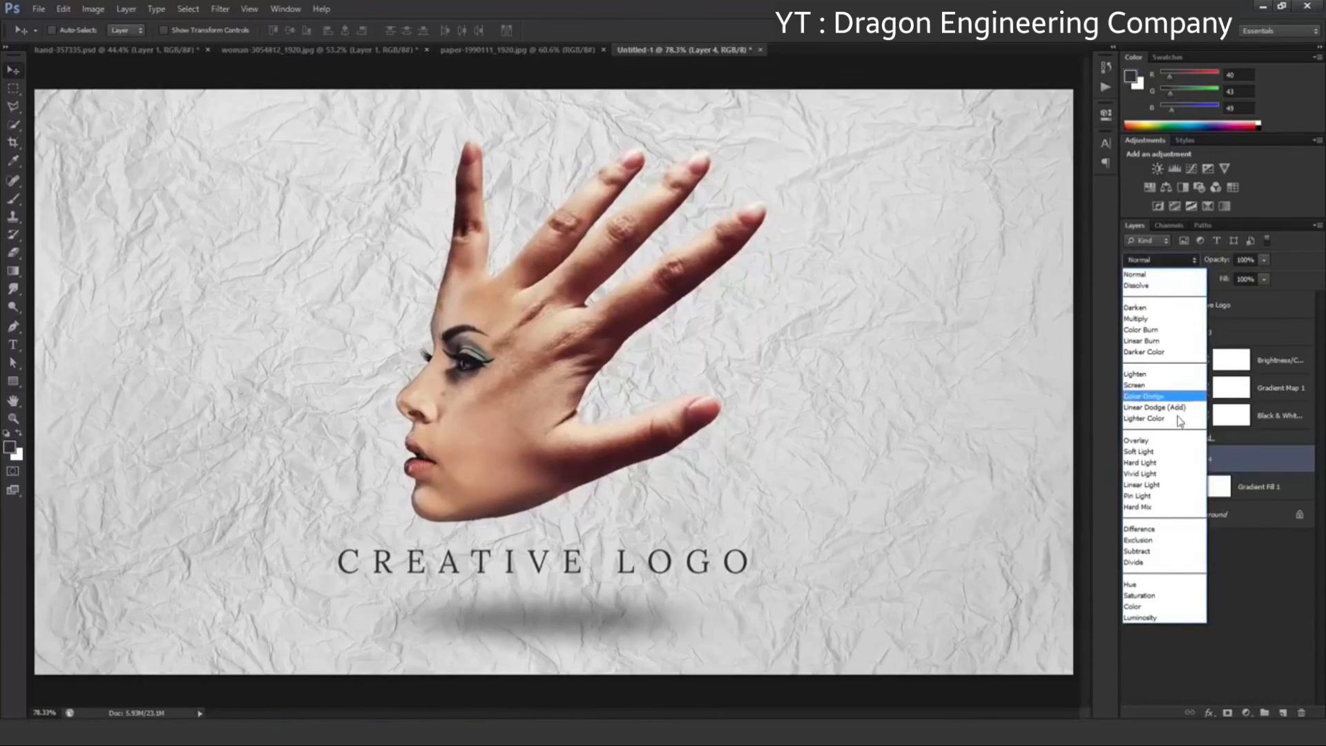
click(1184, 455)
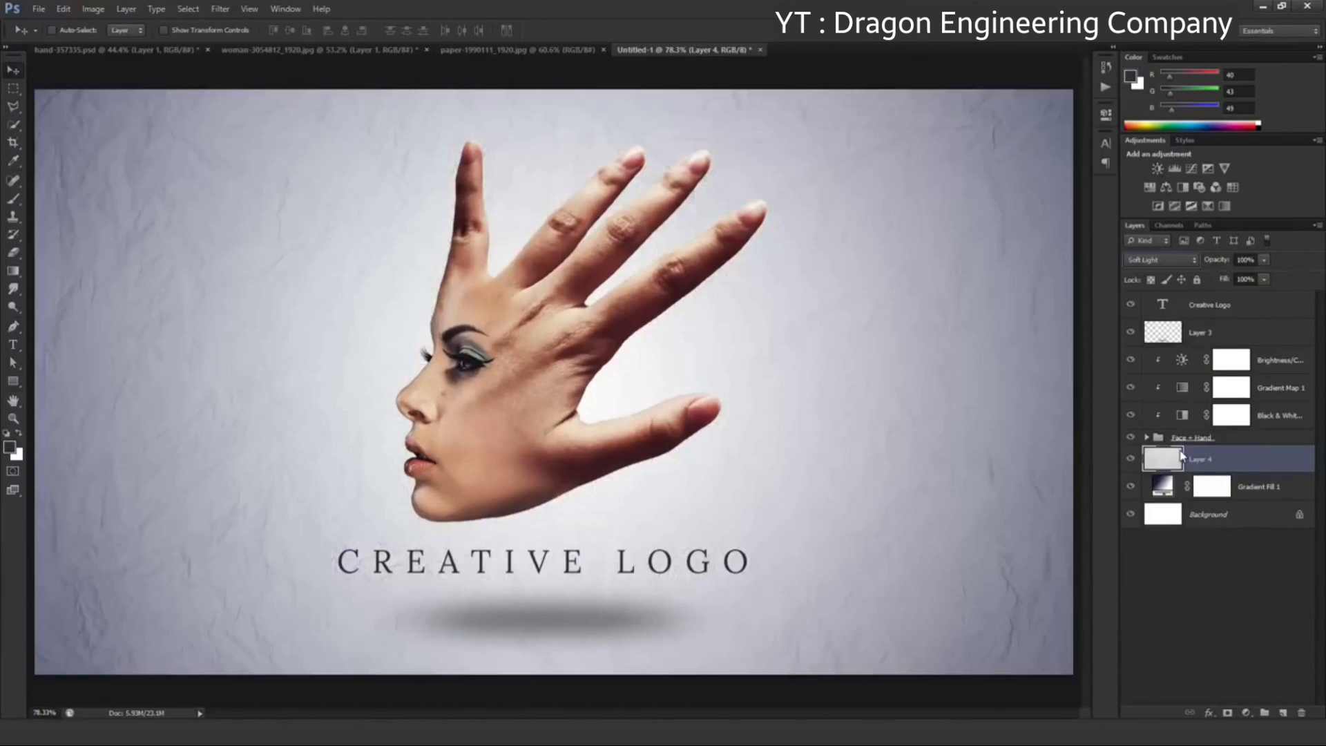
click(1264, 262)
drag(1264, 277, 1236, 280)
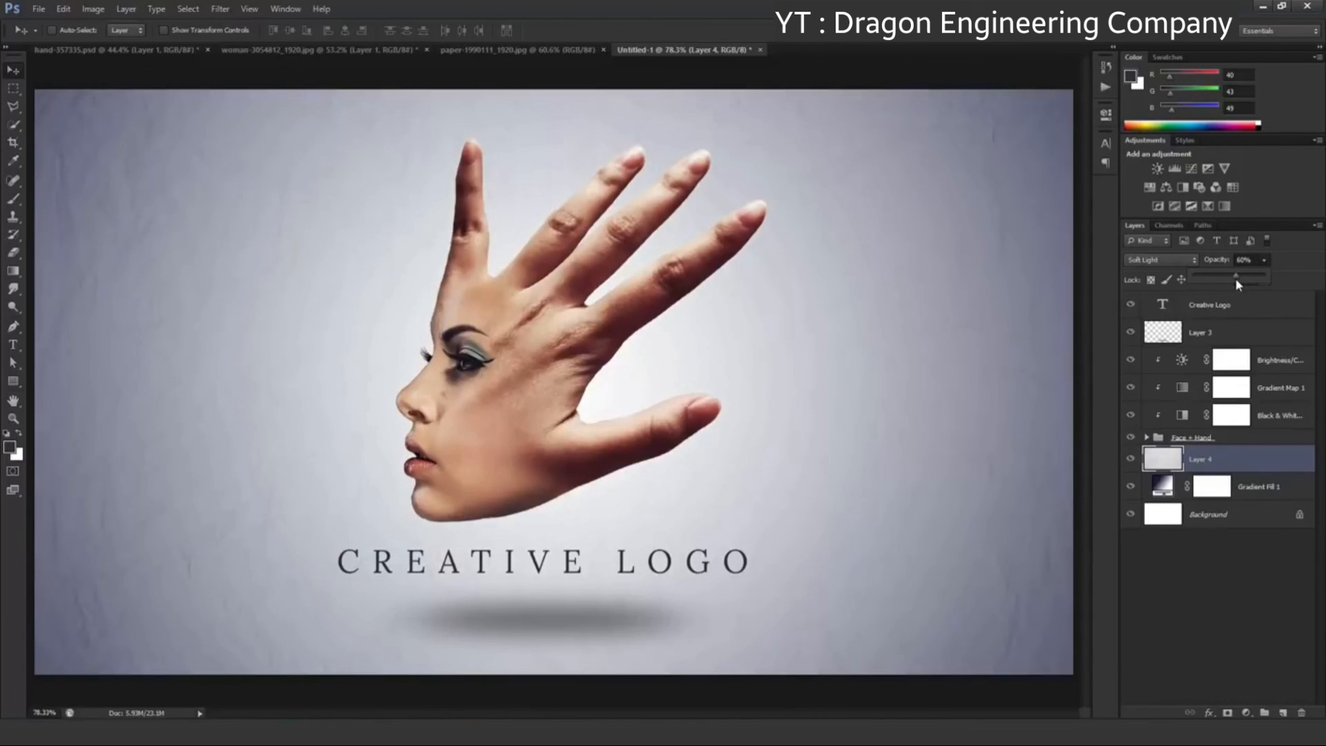
click(1132, 460)
click(1132, 460)
click(1132, 460)
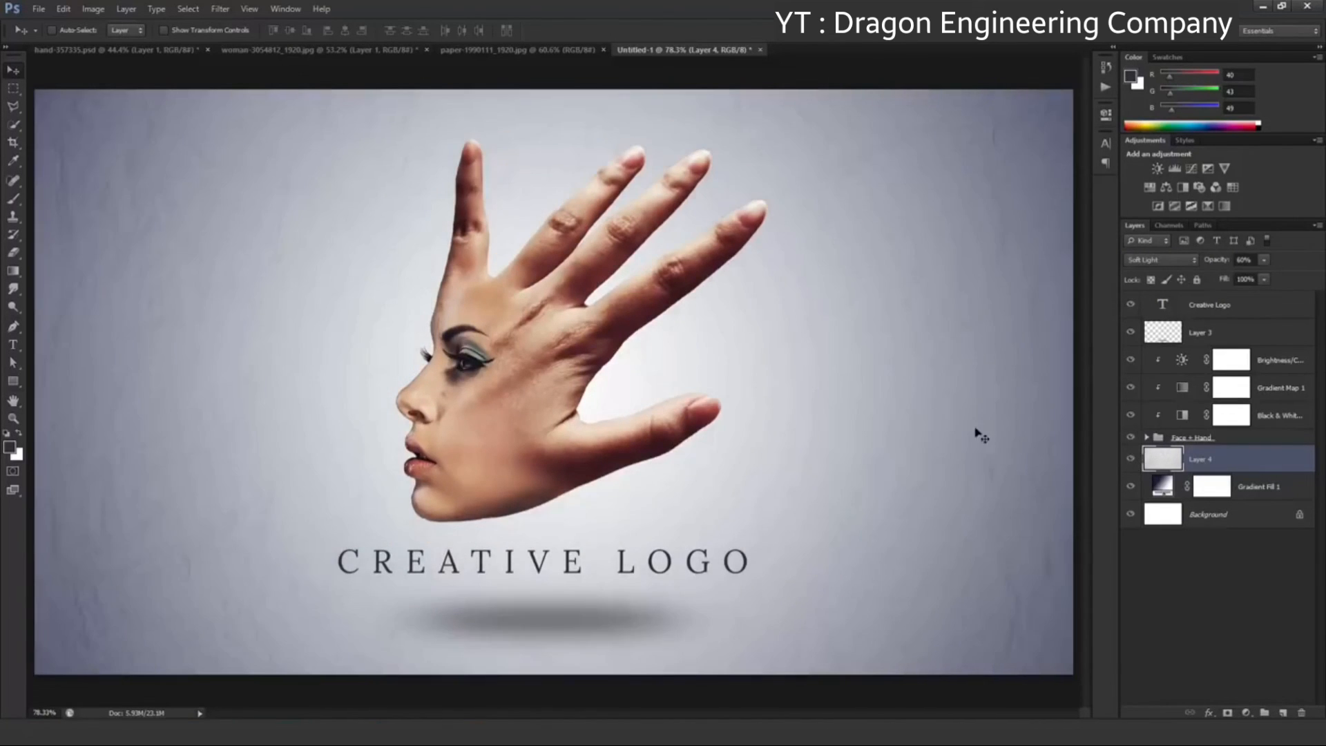